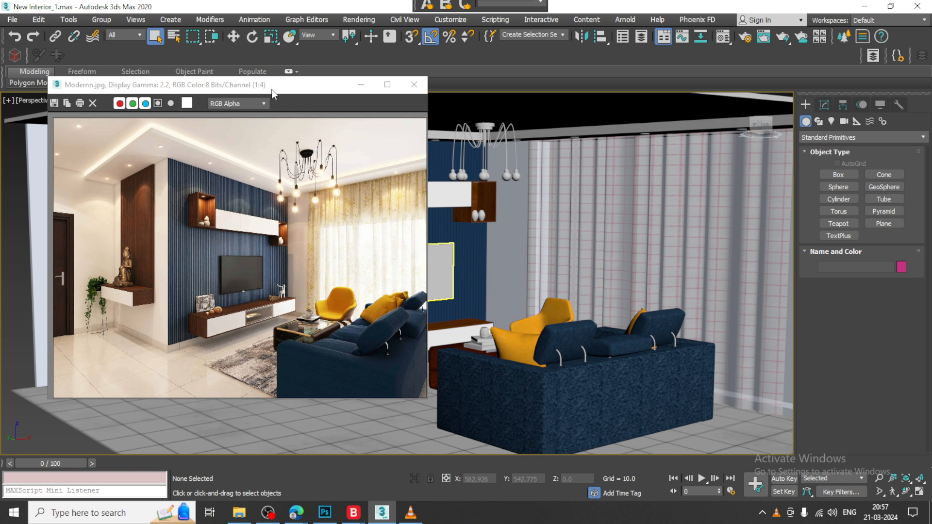
- Move the reference image clear of the model and select the first three ceiling spotlights, from the wood-panel side to the ceiling corner
{"action": "left_click_drag", "start_coordinate": [272, 93], "coordinate": [225, 60]}
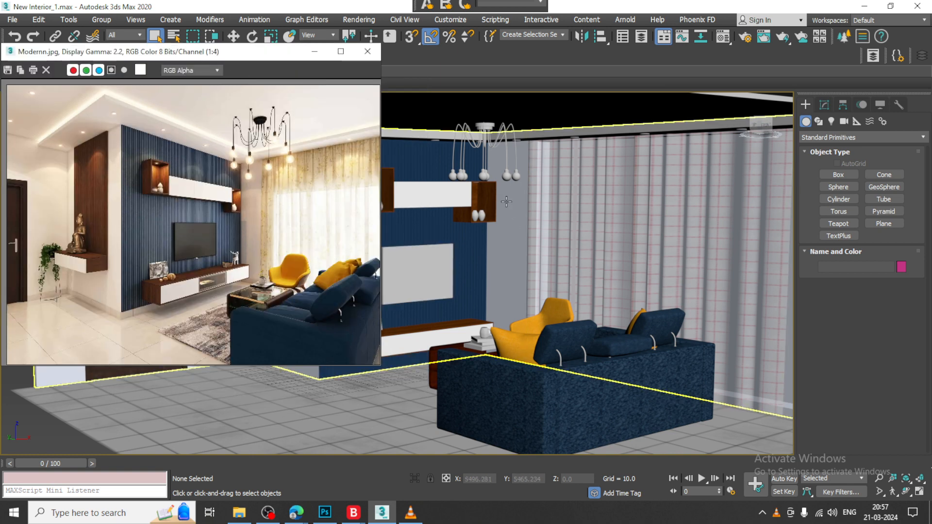
{"action": "middle_click_drag", "start_coordinate": [506, 201], "coordinate": [626, 230], "text": "alt"}
{"action": "scroll", "coordinate": [509, 194], "scroll_direction": "up", "scroll_amount": 5}
{"action": "scroll", "coordinate": [490, 182], "scroll_direction": "down", "scroll_amount": 4}
{"action": "scroll", "coordinate": [532, 175], "scroll_direction": "down", "scroll_amount": 2}
{"action": "middle_click_drag", "start_coordinate": [626, 230], "coordinate": [646, 227]}
{"action": "scroll", "coordinate": [582, 221], "scroll_direction": "up", "scroll_amount": 4}
{"action": "middle_click_drag", "start_coordinate": [543, 218], "coordinate": [522, 226], "text": "alt"}
{"action": "scroll", "coordinate": [522, 226], "scroll_direction": "up", "scroll_amount": 4}
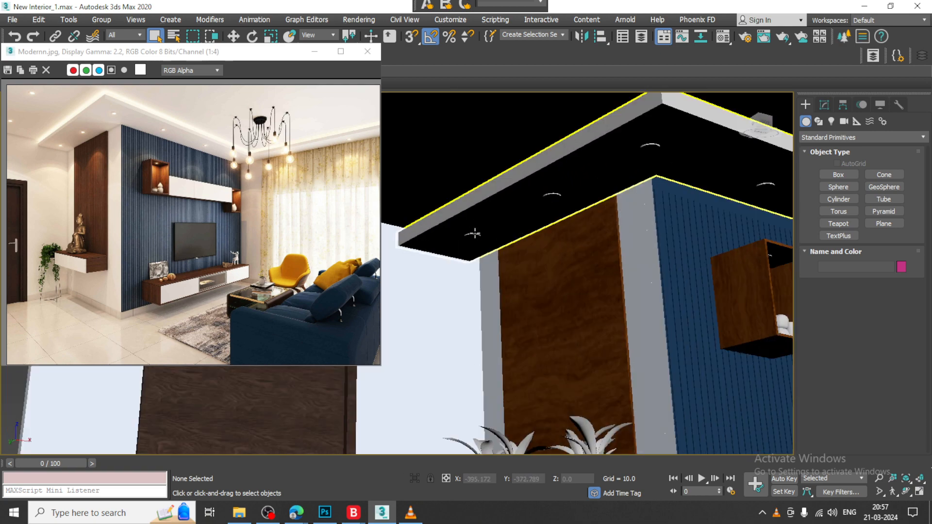
{"action": "left_click", "coordinate": [474, 235]}
{"action": "left_click", "coordinate": [551, 197], "text": "ctrl"}
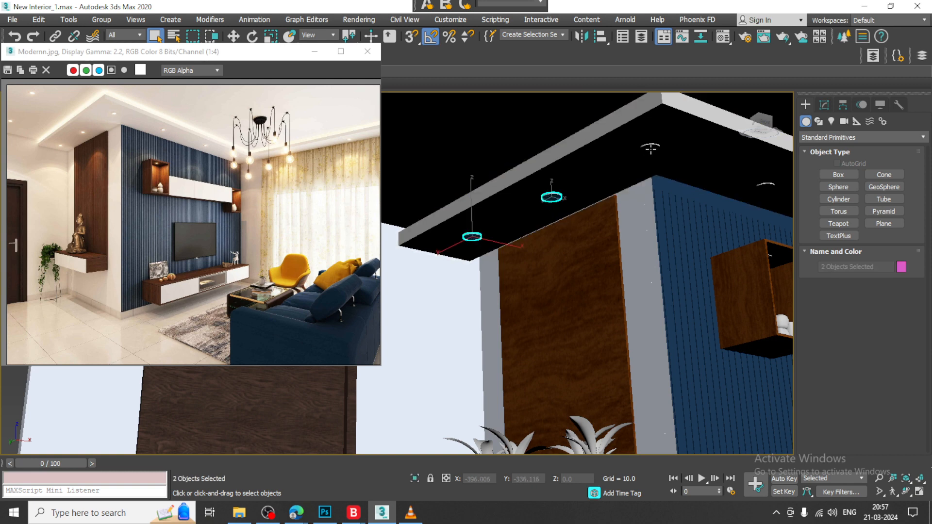
{"action": "left_click", "coordinate": [651, 148], "text": "ctrl"}
{"action": "scroll", "coordinate": [640, 155], "scroll_direction": "down", "scroll_amount": 1}
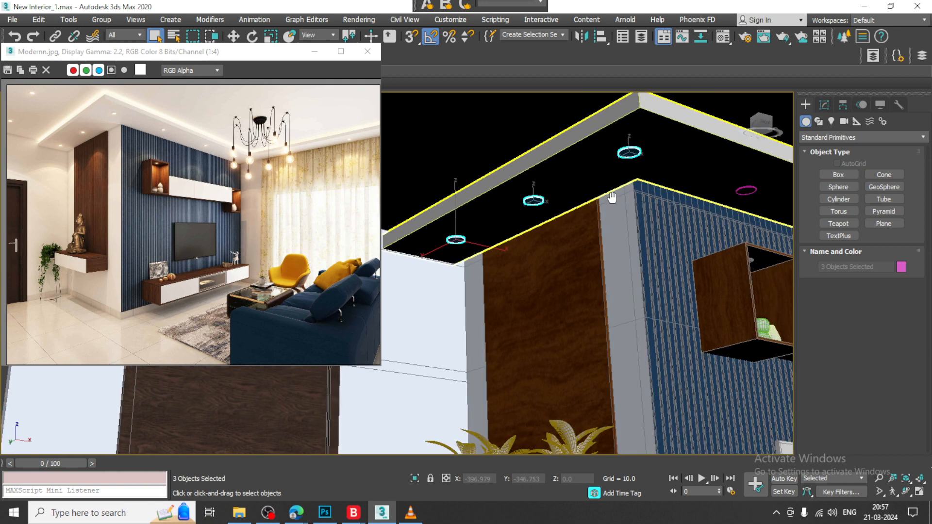
- Add the three ceiling spotlights along the blue slatted TV wall to the selection
{"action": "middle_click_drag", "start_coordinate": [612, 198], "coordinate": [601, 197]}
{"action": "middle_click_drag", "start_coordinate": [722, 205], "coordinate": [553, 203]}
{"action": "left_click", "coordinate": [572, 189], "text": "ctrl"}
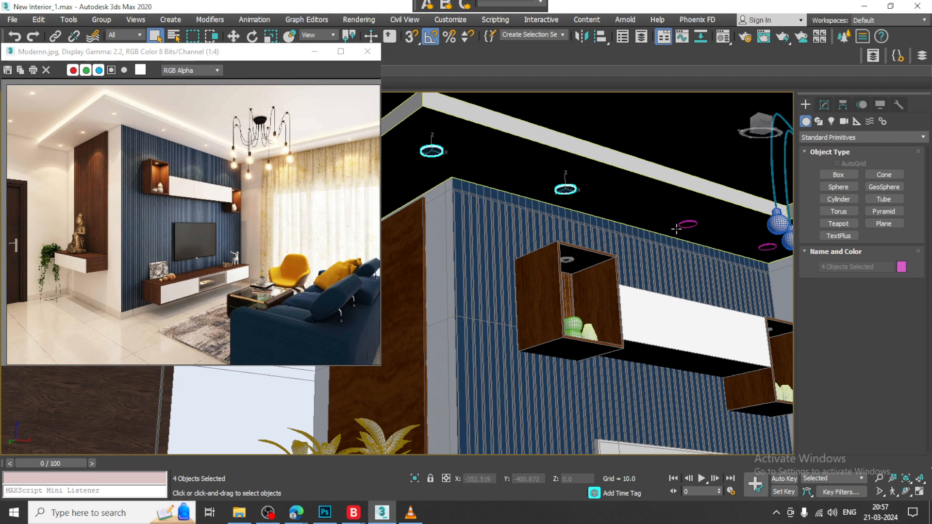
{"action": "left_click", "coordinate": [684, 224], "text": "ctrl"}
{"action": "left_click", "coordinate": [767, 248], "text": "ctrl"}
- Add the four ceiling spotlights along the curtain wall to the selection
{"action": "middle_click_drag", "start_coordinate": [739, 236], "coordinate": [542, 198]}
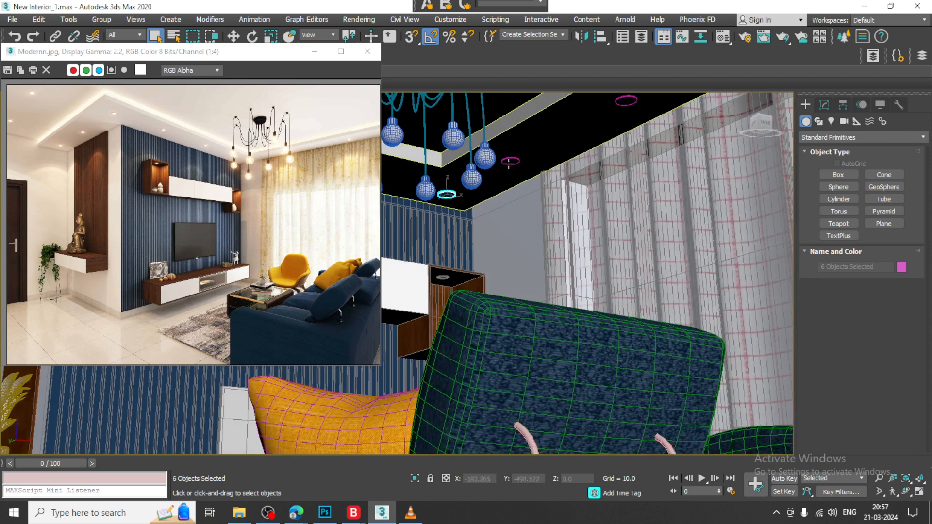
{"action": "left_click", "coordinate": [508, 161], "text": "ctrl"}
{"action": "left_click", "coordinate": [630, 102], "text": "ctrl"}
{"action": "middle_click_drag", "start_coordinate": [620, 118], "coordinate": [489, 209]}
{"action": "left_click", "coordinate": [631, 127], "text": "ctrl"}
{"action": "scroll", "coordinate": [641, 137], "scroll_direction": "down", "scroll_amount": 3}
{"action": "middle_click_drag", "start_coordinate": [640, 138], "coordinate": [598, 194], "text": "alt"}
{"action": "left_click", "coordinate": [602, 192], "text": "ctrl"}
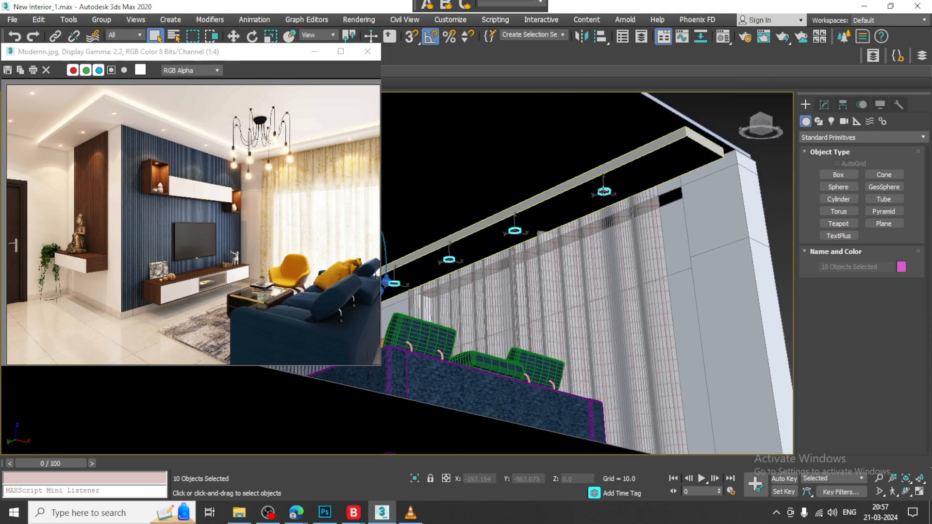
- Create a VRayLightMtl for the ceiling spotlights in the Slate Material Editor, then put the editor away and clear the selection
{"action": "key", "text": "m"}
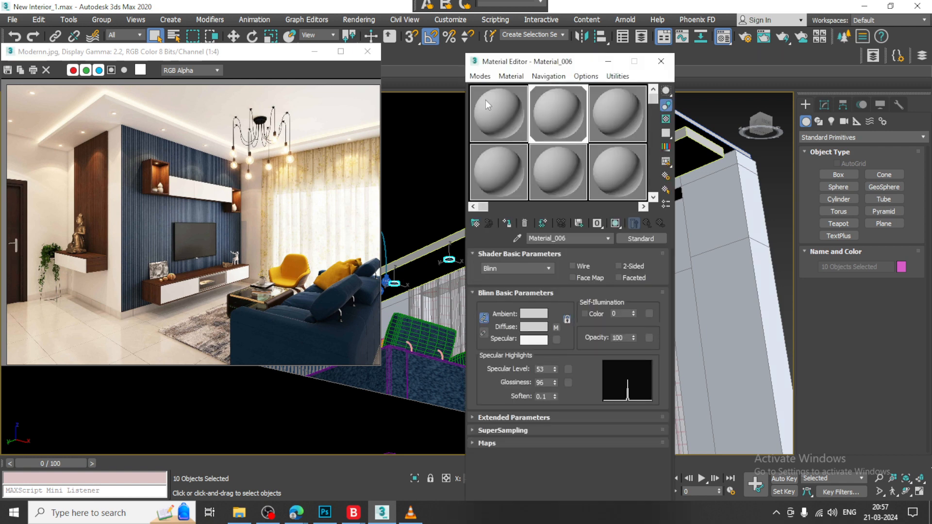
{"action": "left_click", "coordinate": [480, 77]}
{"action": "left_click", "coordinate": [503, 103]}
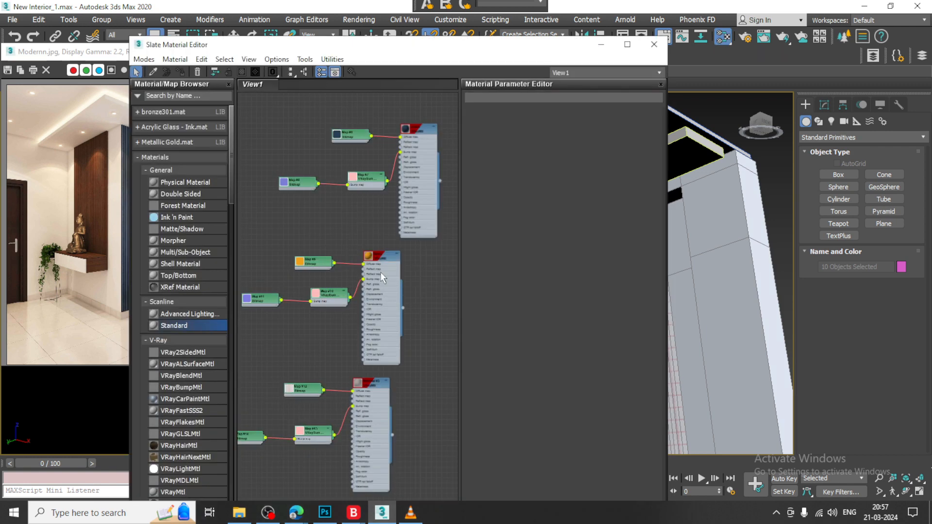
{"action": "middle_click_drag", "start_coordinate": [324, 391], "coordinate": [299, 216]}
{"action": "scroll", "coordinate": [299, 216], "scroll_direction": "down", "scroll_amount": 1}
{"action": "middle_click_drag", "start_coordinate": [328, 453], "coordinate": [315, 277]}
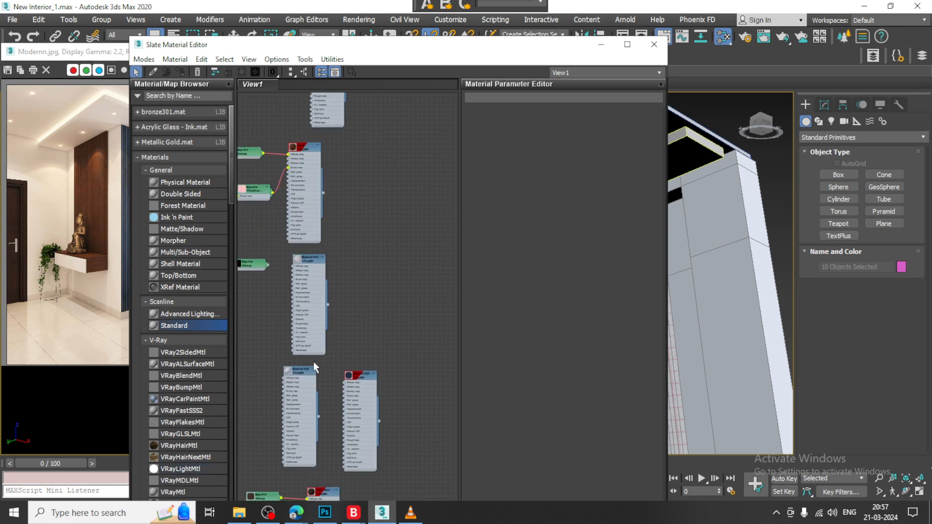
{"action": "middle_click_drag", "start_coordinate": [305, 412], "coordinate": [363, 195]}
{"action": "mouse_move", "coordinate": [324, 364]}
{"action": "middle_mouse_down"}
{"action": "mouse_move", "coordinate": [309, 139]}
{"action": "mouse_move", "coordinate": [345, 335]}
{"action": "mouse_move", "coordinate": [334, 281]}
{"action": "middle_mouse_up"}
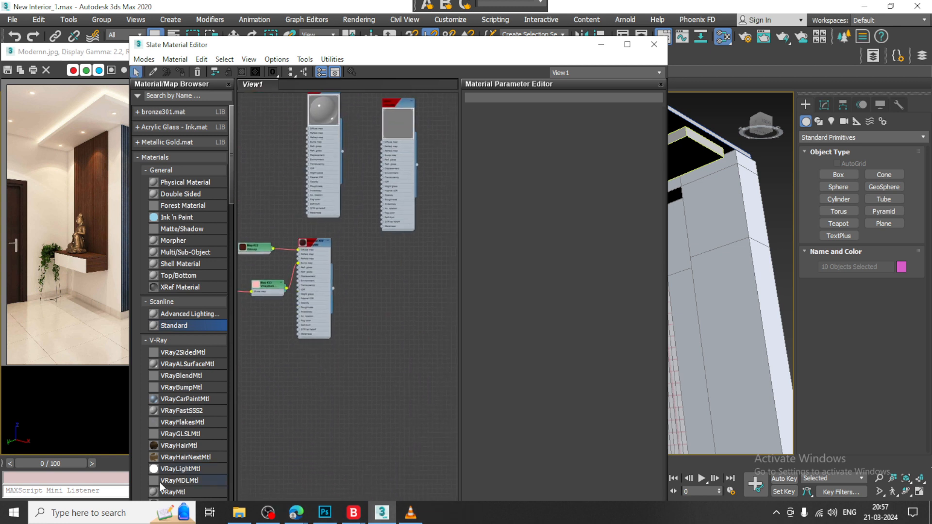
{"action": "left_click_drag", "start_coordinate": [181, 468], "coordinate": [379, 292]}
{"action": "double_click", "coordinate": [378, 293]}
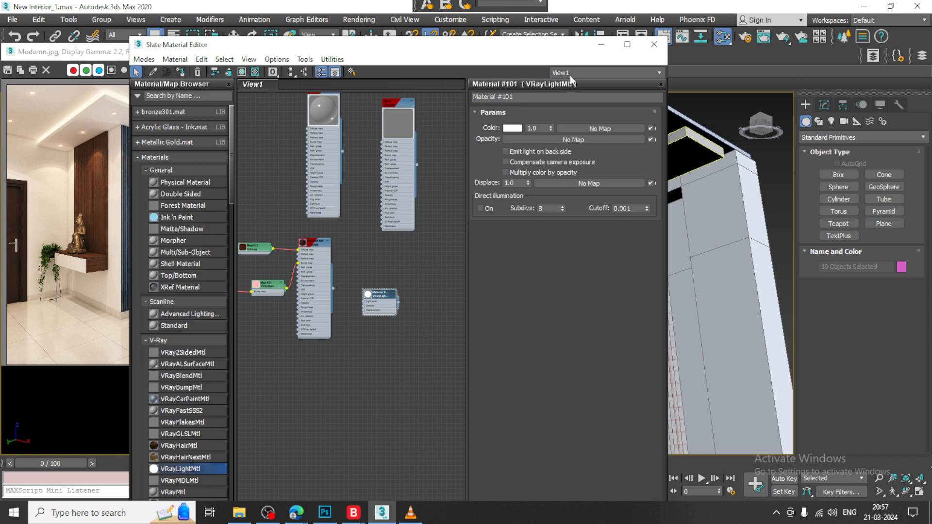
{"action": "left_click", "coordinate": [601, 45]}
{"action": "scroll", "coordinate": [709, 212], "scroll_direction": "down", "scroll_amount": 5}
{"action": "left_click", "coordinate": [707, 135]}
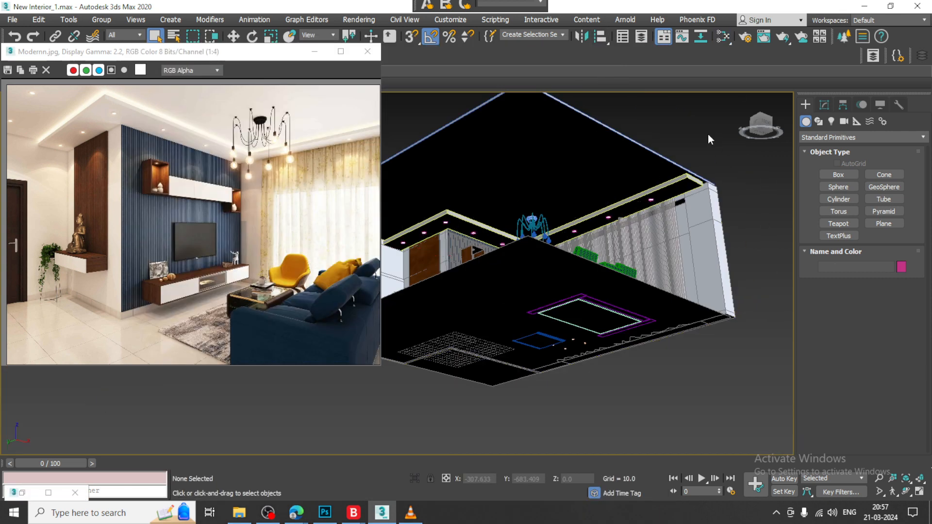
- Convert the thin picture-frame box standing on the TV unit to an Editable Poly
{"action": "middle_click_drag", "start_coordinate": [620, 225], "coordinate": [664, 249], "text": "alt"}
{"action": "scroll", "coordinate": [557, 242], "scroll_direction": "up", "scroll_amount": 6}
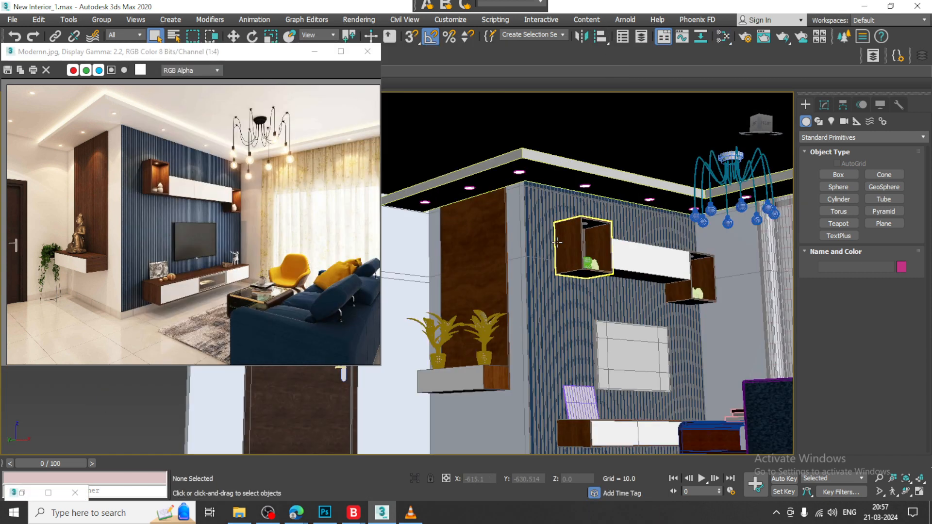
{"action": "middle_click_drag", "start_coordinate": [547, 204], "coordinate": [602, 199]}
{"action": "middle_click_drag", "start_coordinate": [588, 315], "coordinate": [579, 176]}
{"action": "scroll", "coordinate": [584, 218], "scroll_direction": "up", "scroll_amount": 5}
{"action": "middle_click_drag", "start_coordinate": [584, 219], "coordinate": [470, 252], "text": "alt"}
{"action": "left_click", "coordinate": [496, 213]}
{"action": "scroll", "coordinate": [493, 212], "scroll_direction": "up", "scroll_amount": 3}
{"action": "scroll", "coordinate": [515, 235], "scroll_direction": "up", "scroll_amount": 3}
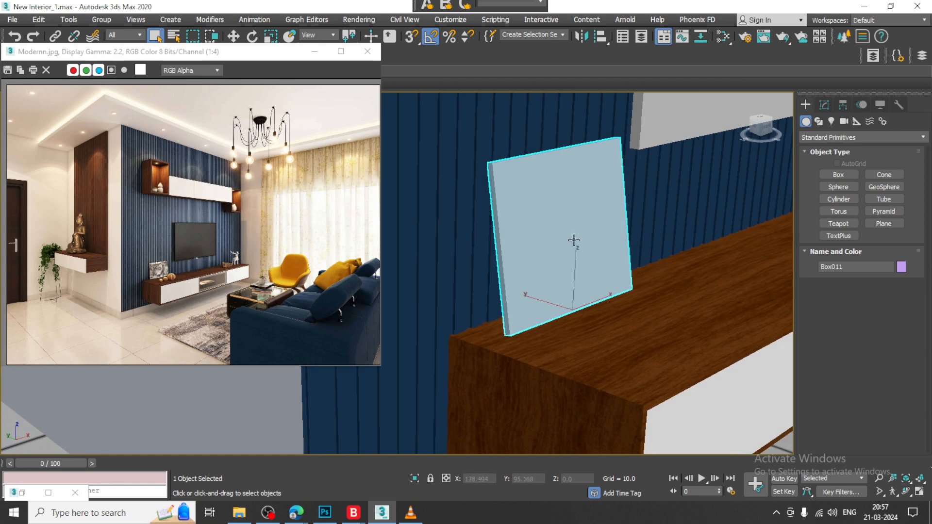
{"action": "left_click", "coordinate": [824, 105]}
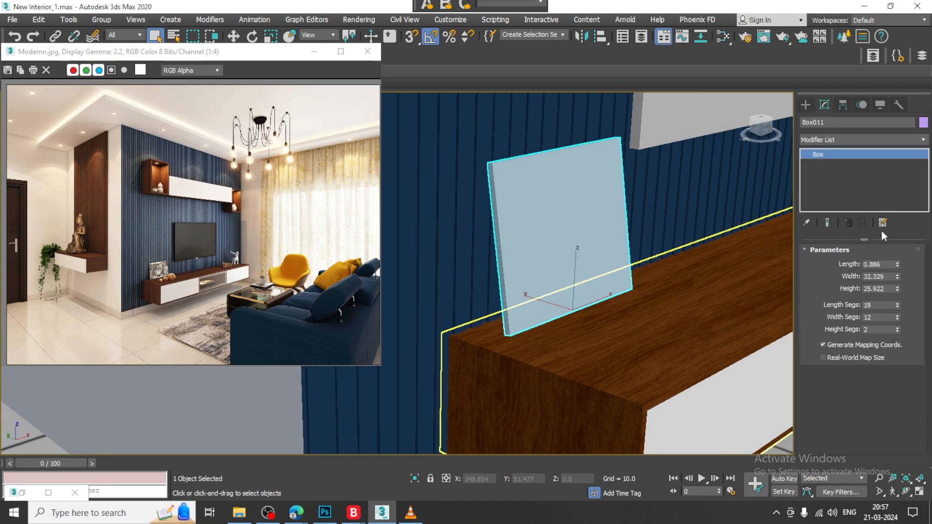
{"action": "right_click", "coordinate": [844, 155]}
{"action": "left_click", "coordinate": [867, 241]}
- Show the edges and select all twelve front polygons in the upper row of the picture-frame box
{"action": "left_click", "coordinate": [874, 264]}
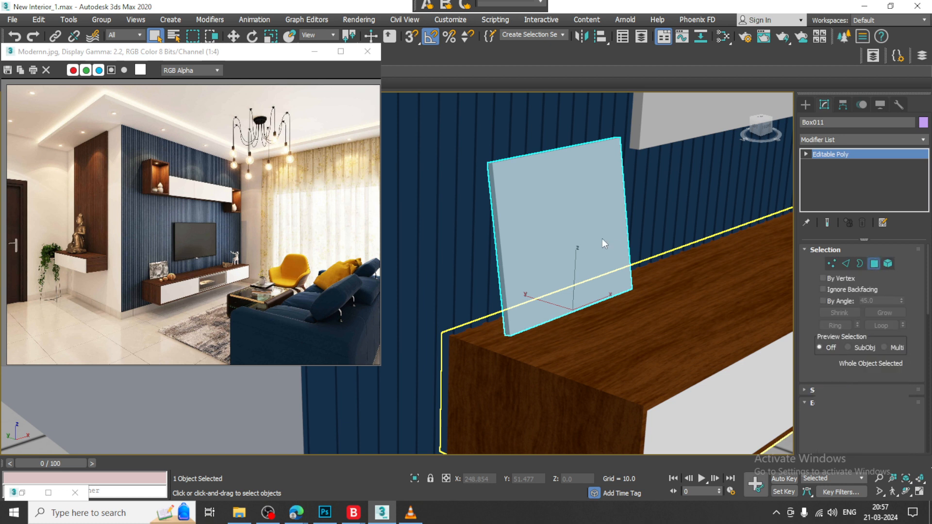
{"action": "left_click", "coordinate": [517, 191]}
{"action": "key", "text": "F4"}
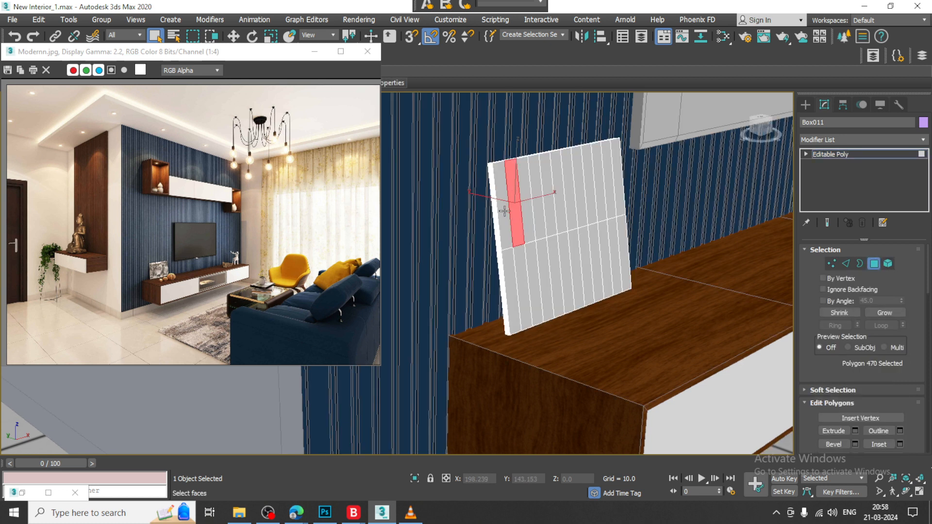
{"action": "left_click", "coordinate": [503, 214]}
{"action": "left_click", "coordinate": [514, 210], "text": "ctrl"}
{"action": "left_click", "coordinate": [529, 214], "text": "ctrl"}
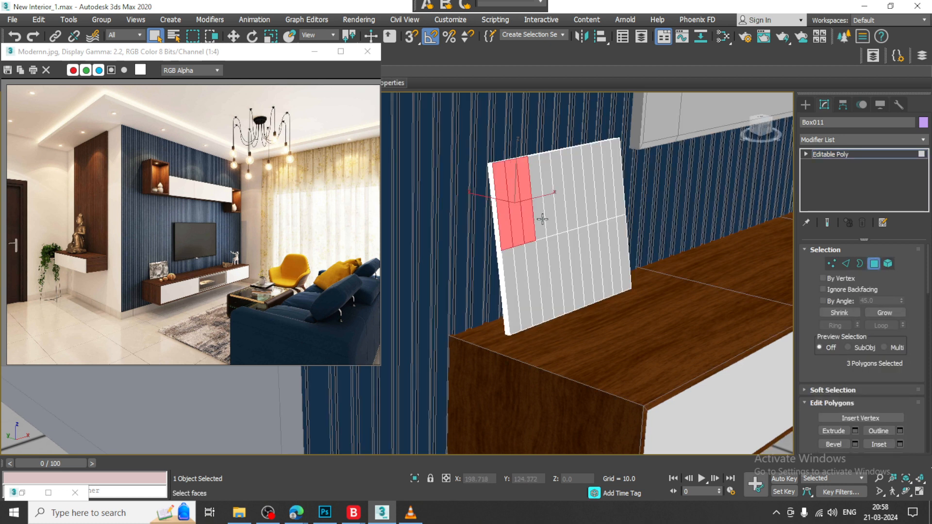
{"action": "left_click", "coordinate": [539, 206], "text": "ctrl"}
{"action": "left_click", "coordinate": [548, 204], "text": "ctrl"}
{"action": "left_click", "coordinate": [561, 213], "text": "ctrl"}
{"action": "left_click", "coordinate": [575, 214], "text": "ctrl"}
{"action": "left_click", "coordinate": [584, 212], "text": "ctrl"}
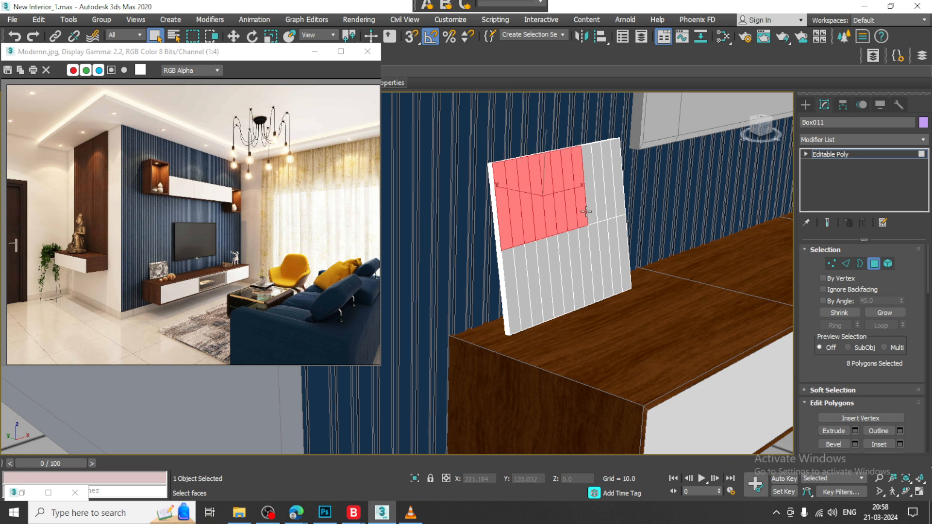
{"action": "left_click", "coordinate": [593, 212], "text": "ctrl"}
{"action": "left_click", "coordinate": [603, 210], "text": "ctrl"}
{"action": "left_click", "coordinate": [613, 206], "text": "ctrl"}
{"action": "left_click", "coordinate": [620, 204], "text": "ctrl"}
- Add the twelve lower-row front polygons of the picture-frame box to the selection
{"action": "left_click", "coordinate": [623, 252], "text": "ctrl"}
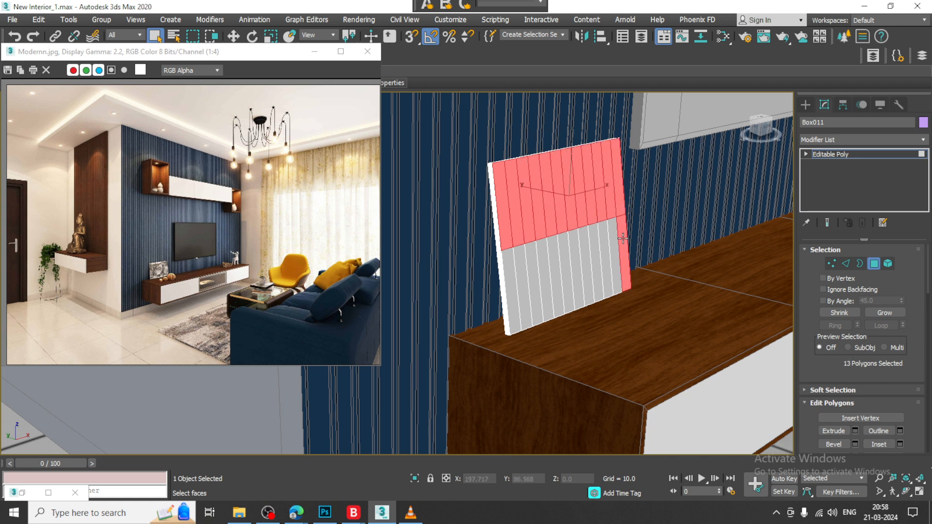
{"action": "left_click", "coordinate": [612, 255], "text": "ctrl"}
{"action": "left_click", "coordinate": [605, 255], "text": "ctrl"}
{"action": "left_click", "coordinate": [595, 250], "text": "ctrl"}
{"action": "left_click", "coordinate": [584, 247], "text": "ctrl"}
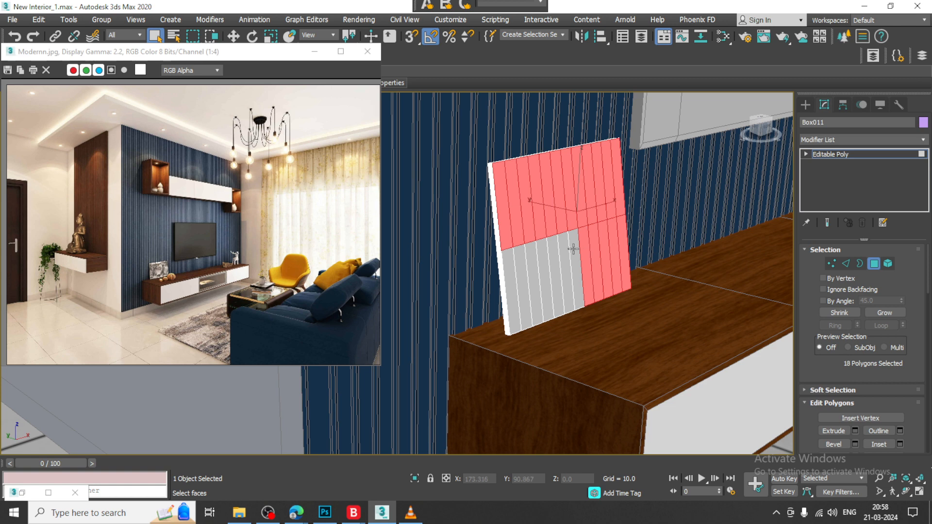
{"action": "left_click", "coordinate": [575, 249], "text": "ctrl"}
{"action": "left_click", "coordinate": [567, 251], "text": "ctrl"}
{"action": "left_click", "coordinate": [553, 253], "text": "ctrl"}
{"action": "left_click", "coordinate": [543, 256], "text": "ctrl"}
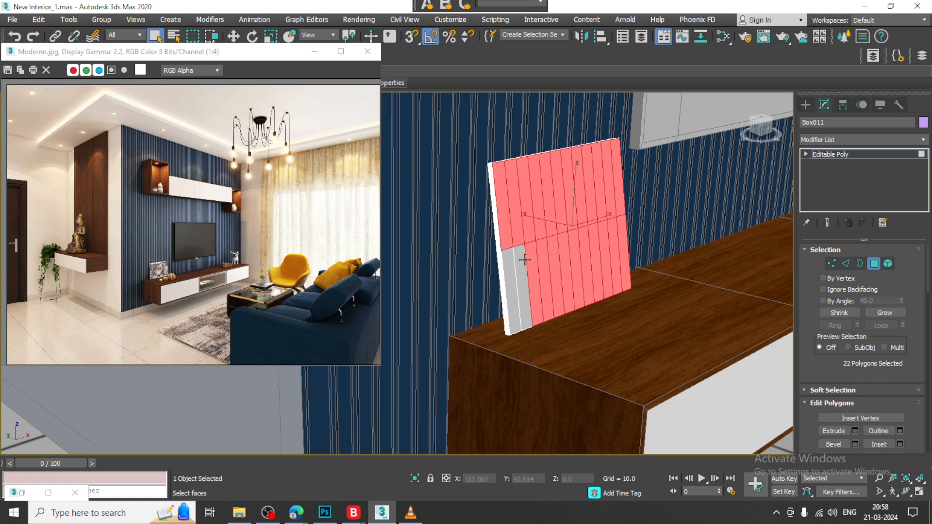
{"action": "left_click", "coordinate": [529, 259], "text": "ctrl"}
{"action": "left_click", "coordinate": [512, 263], "text": "ctrl"}
- Create a new VRayMtl below the light material in the Slate Material Editor and open its parameters
{"action": "key", "text": "m"}
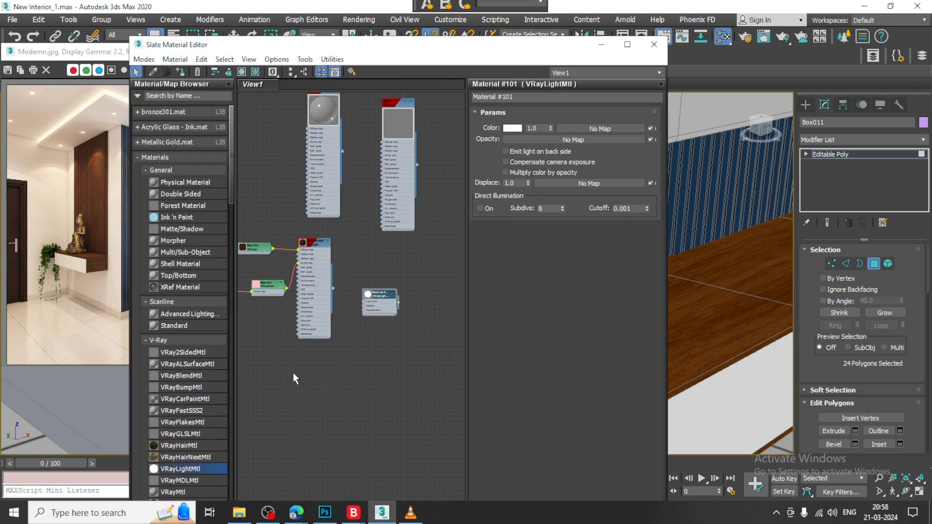
{"action": "left_click_drag", "start_coordinate": [183, 491], "coordinate": [367, 368]}
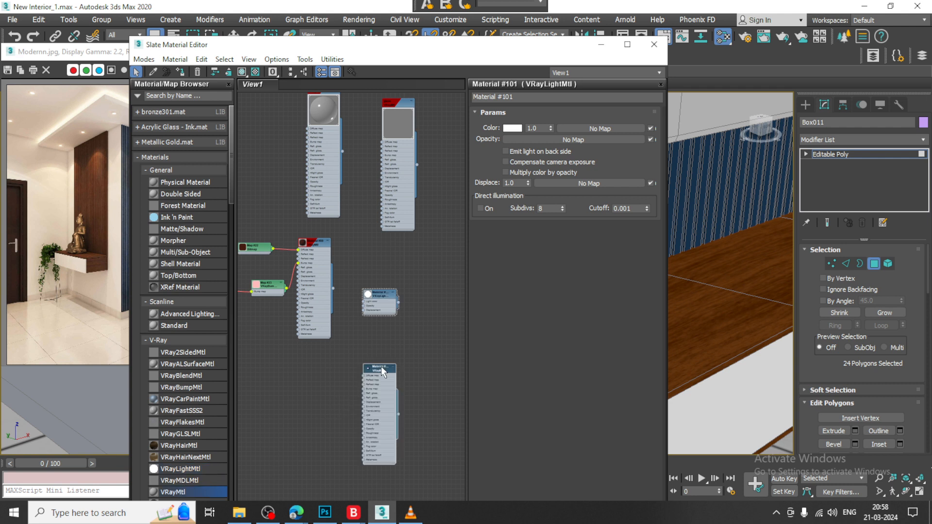
{"action": "double_click", "coordinate": [380, 366]}
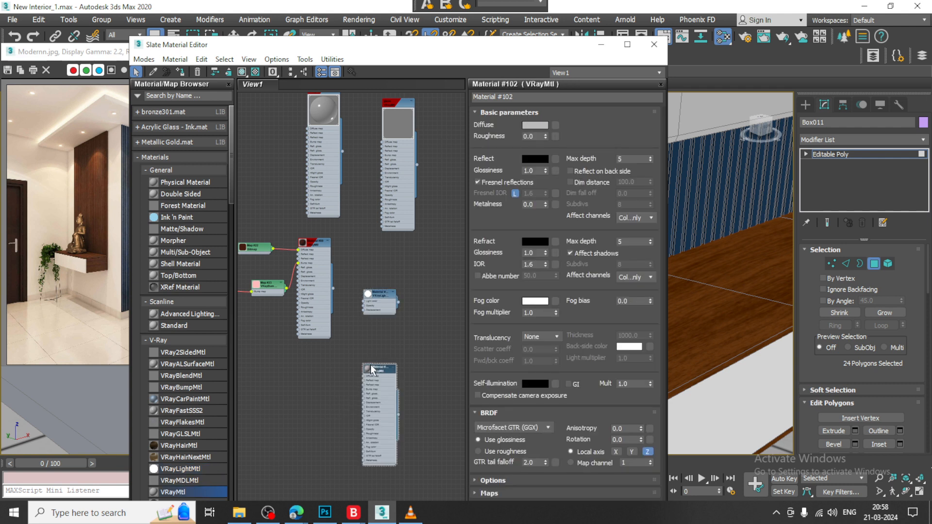
- Load METEORA-PHOTO-TOUR-SUNSET.jpg from the New PBR folder in March 2024 on drive D as the VRayMtl's Diffuse bitmap
{"action": "left_click", "coordinate": [555, 125]}
{"action": "left_click", "coordinate": [487, 183]}
{"action": "double_click", "coordinate": [485, 182]}
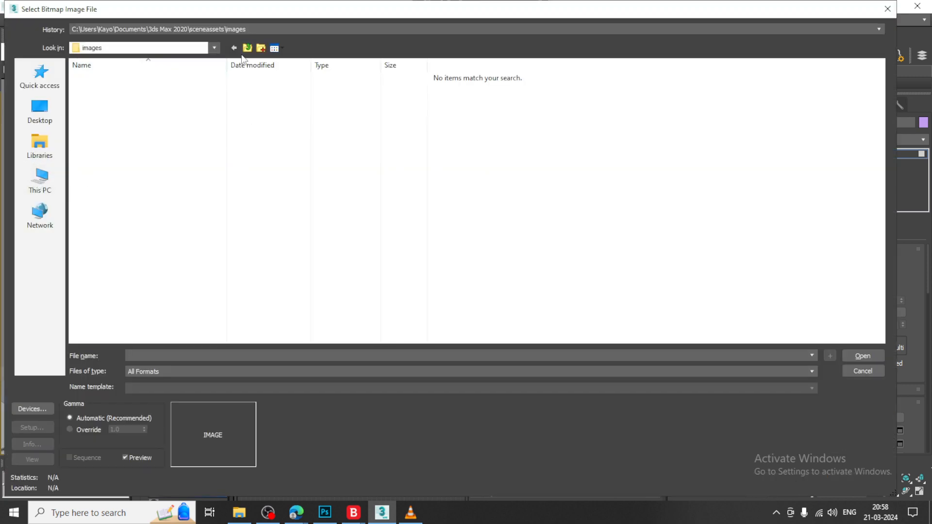
{"action": "left_click", "coordinate": [249, 49]}
{"action": "left_click", "coordinate": [40, 180]}
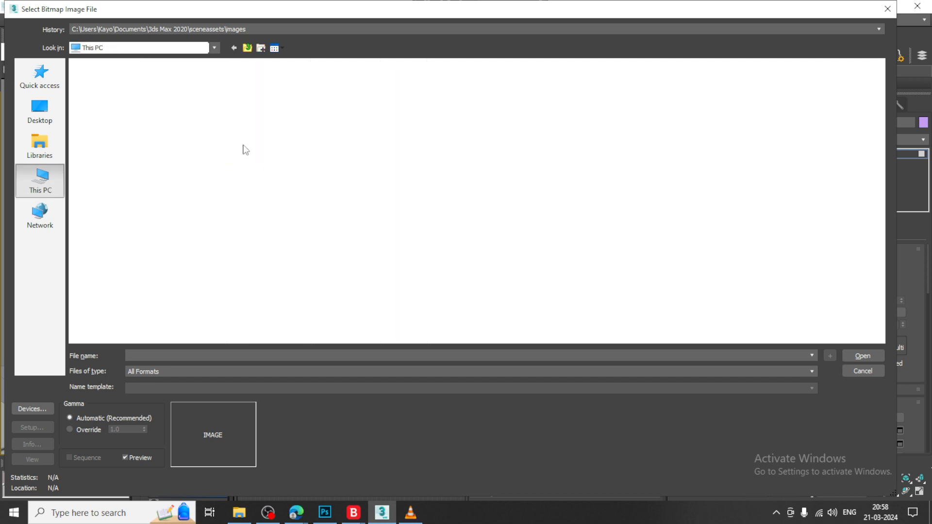
{"action": "double_click", "coordinate": [291, 165]}
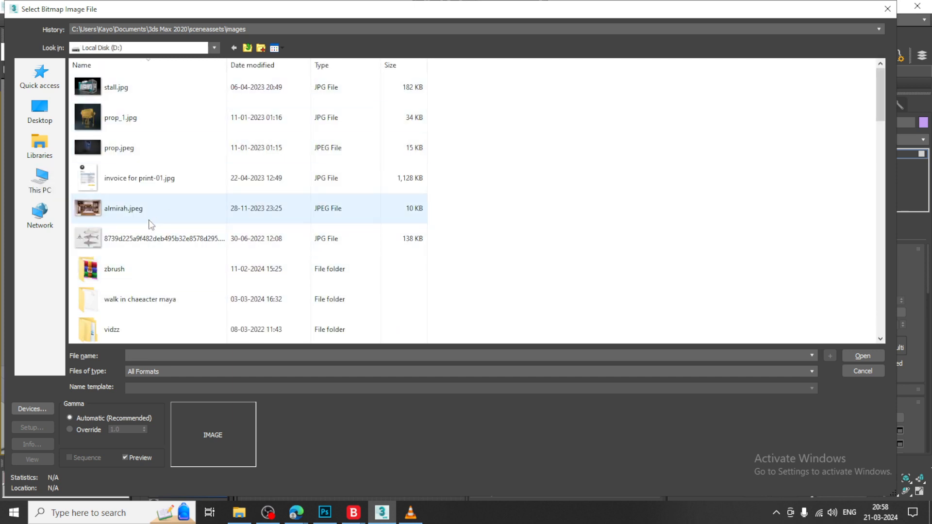
{"action": "left_click", "coordinate": [158, 240]}
{"action": "key", "text": "m"}
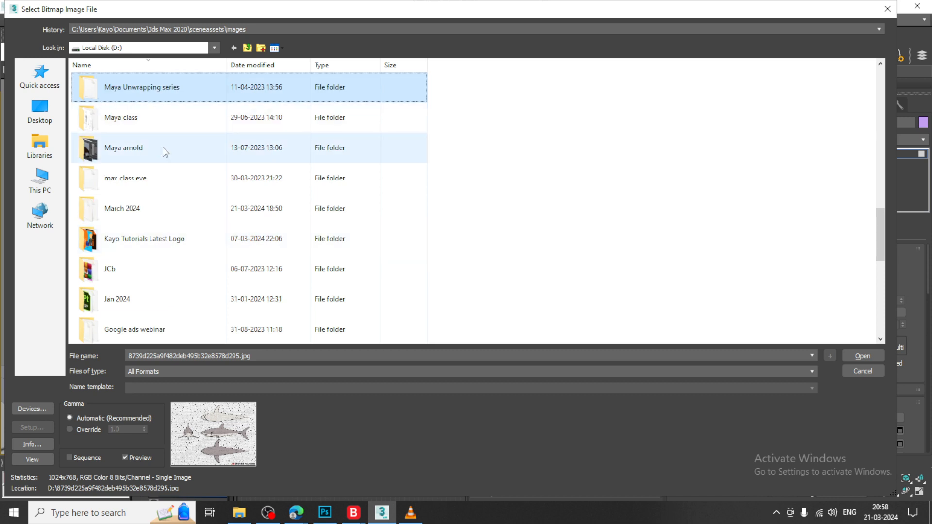
{"action": "double_click", "coordinate": [179, 209]}
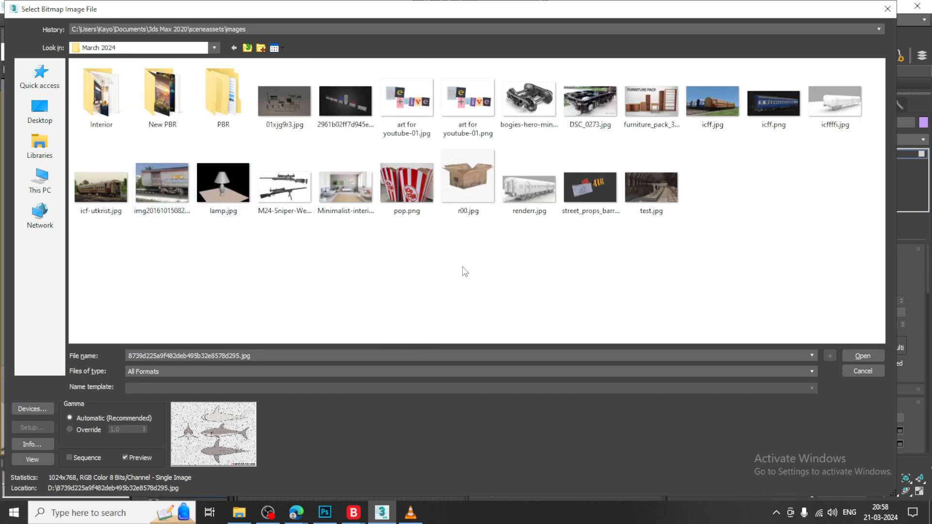
{"action": "double_click", "coordinate": [159, 99]}
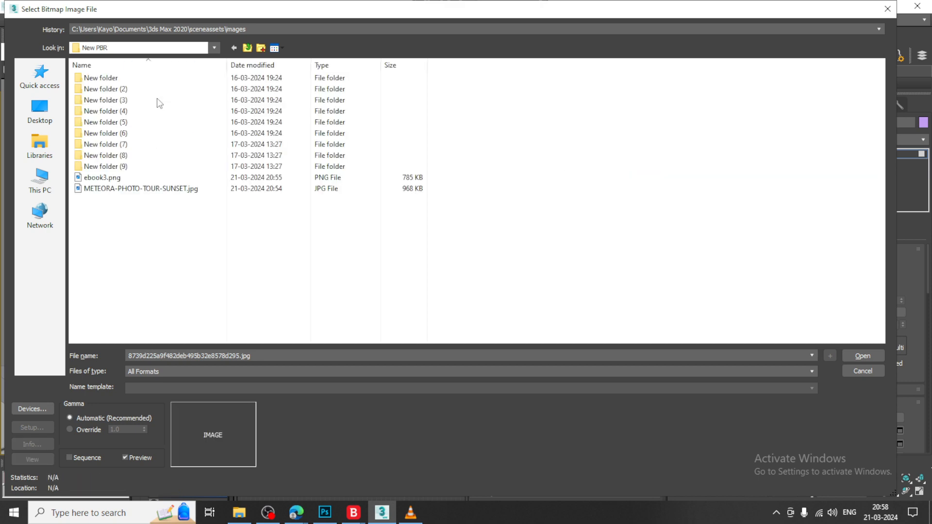
{"action": "double_click", "coordinate": [116, 188]}
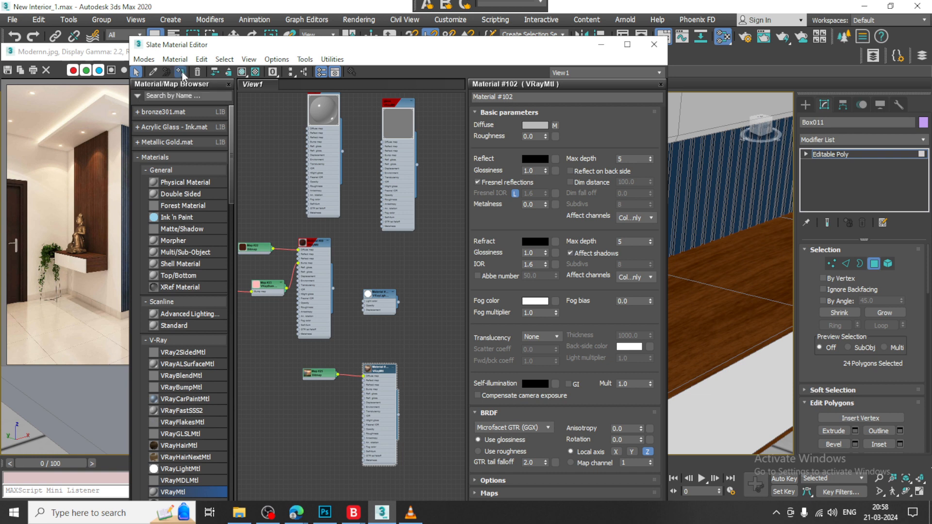
- Apply the sunset picture material to the selected front polygons and show it shaded in the viewport
{"action": "left_click", "coordinate": [245, 73]}
{"action": "left_click", "coordinate": [602, 45]}
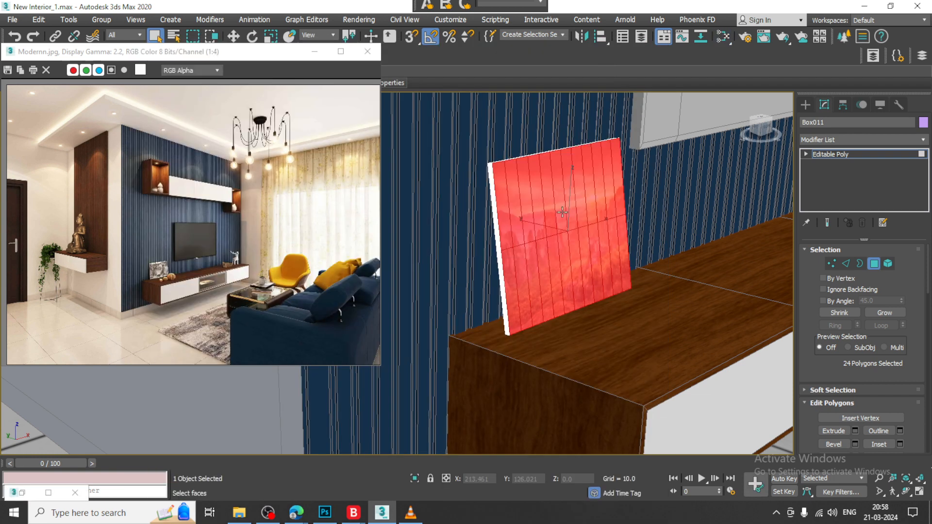
{"action": "scroll", "coordinate": [621, 245], "scroll_direction": "up", "scroll_amount": 3}
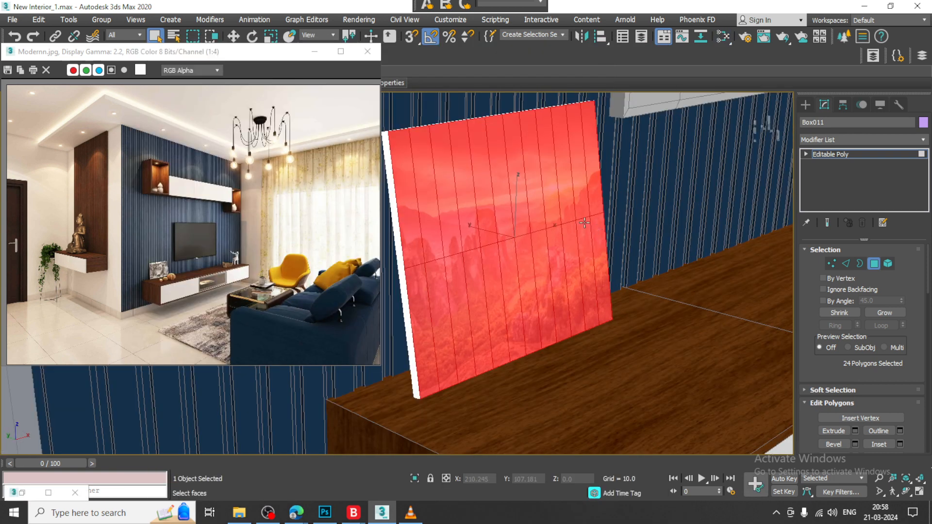
- Invert the polygon selection on the picture-frame box so everything except its front face is selected
{"action": "scroll", "coordinate": [580, 224], "scroll_direction": "down", "scroll_amount": 5}
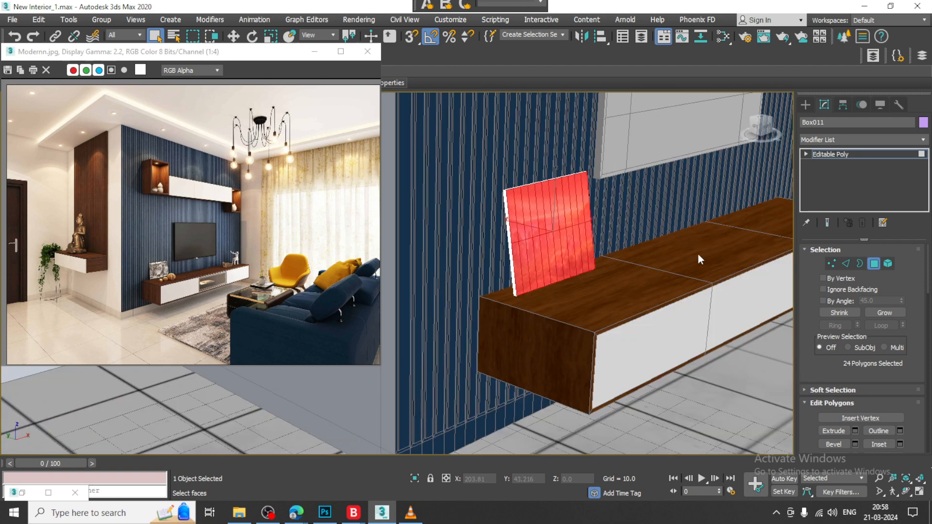
{"action": "key", "text": "ctrl+i"}
{"action": "scroll", "coordinate": [492, 238], "scroll_direction": "up", "scroll_amount": 5}
{"action": "middle_click_drag", "start_coordinate": [492, 238], "coordinate": [532, 246], "text": "alt"}
- Create a new VRayMtl with a brown Diffuse colour below the sunset picture material for the frame's sides and back
{"action": "key", "text": "m"}
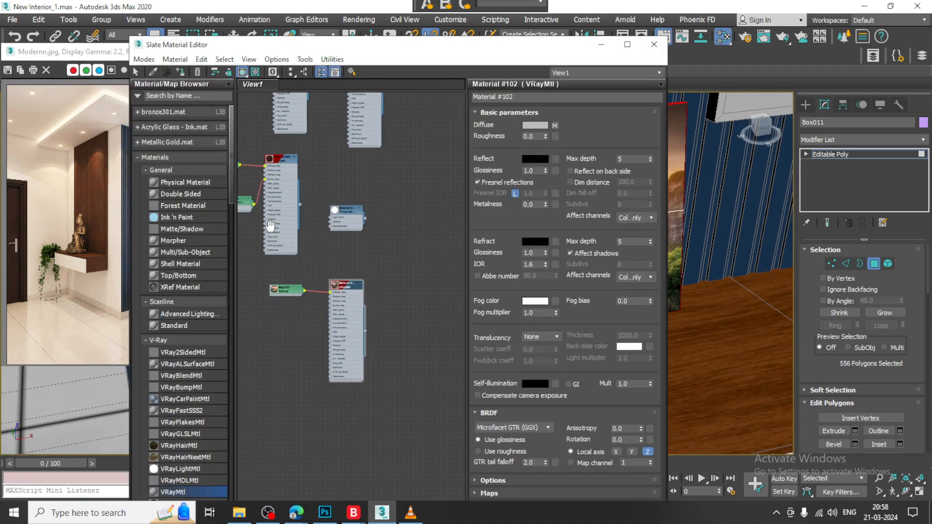
{"action": "left_click_drag", "start_coordinate": [344, 248], "coordinate": [342, 176]}
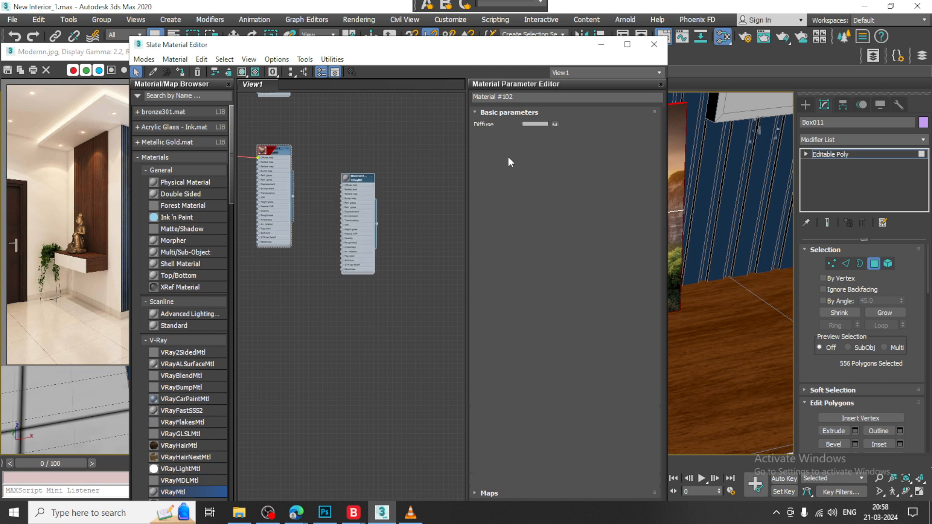
{"action": "left_click", "coordinate": [534, 125]}
{"action": "mouse_move", "coordinate": [263, 112]}
{"action": "left_mouse_down"}
{"action": "mouse_move", "coordinate": [244, 85]}
{"action": "mouse_move", "coordinate": [276, 137]}
{"action": "mouse_move", "coordinate": [299, 133]}
{"action": "mouse_move", "coordinate": [297, 152]}
{"action": "left_mouse_up"}
{"action": "left_click_drag", "start_coordinate": [344, 116], "coordinate": [344, 85]}
{"action": "left_click", "coordinate": [431, 179]}
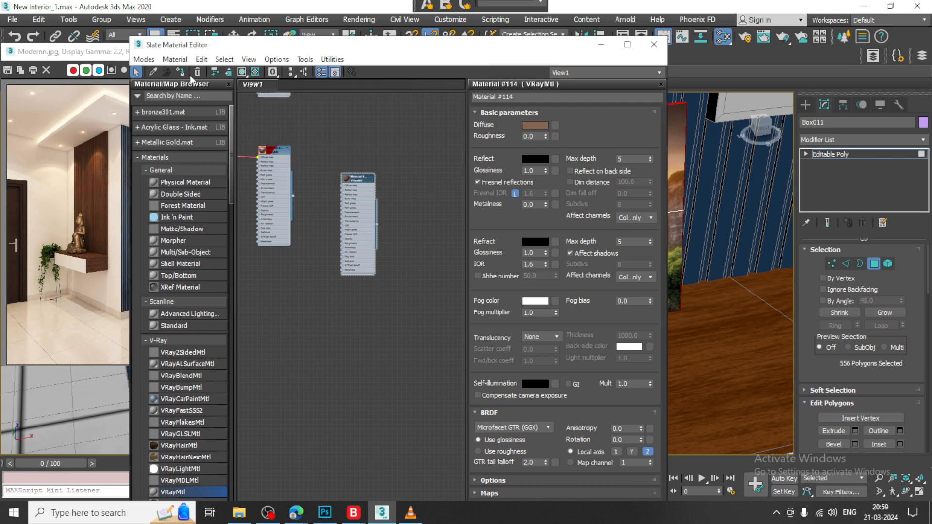
{"action": "left_click", "coordinate": [601, 44]}
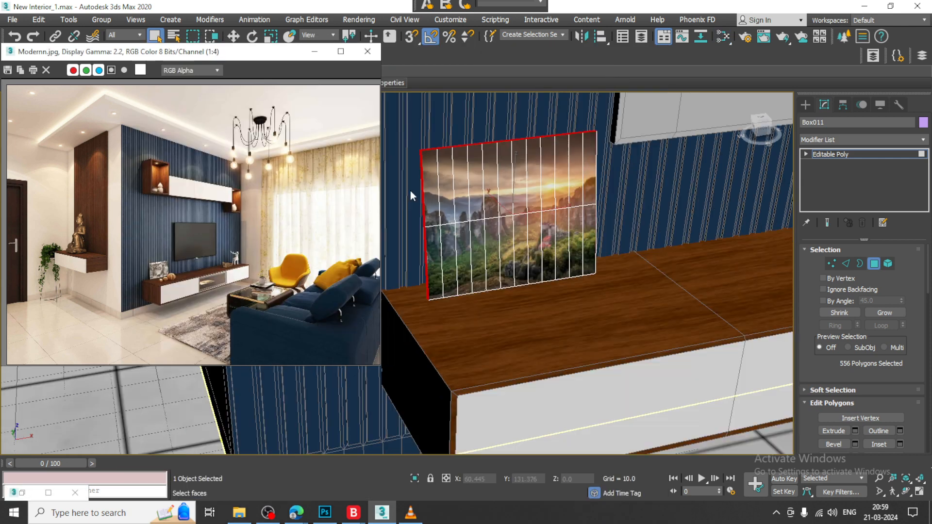
- Leave polygon editing on the picture-frame box, check the picture without edged faces, and save the scene
{"action": "scroll", "coordinate": [410, 191], "scroll_direction": "down", "scroll_amount": 3}
{"action": "left_click", "coordinate": [864, 155]}
{"action": "key", "text": "F4"}
{"action": "middle_click_drag", "start_coordinate": [552, 161], "coordinate": [577, 160]}
{"action": "scroll", "coordinate": [527, 211], "scroll_direction": "up", "scroll_amount": 3}
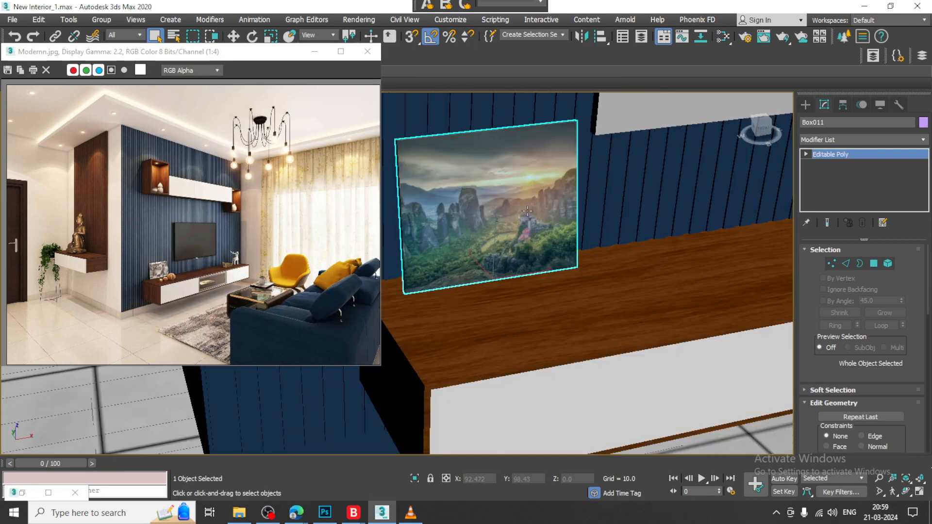
{"action": "scroll", "coordinate": [527, 211], "scroll_direction": "down", "scroll_amount": 5}
{"action": "key", "text": "F4"}
{"action": "middle_click_drag", "start_coordinate": [528, 204], "coordinate": [511, 206], "text": "alt"}
{"action": "key", "text": "ctrl+s"}
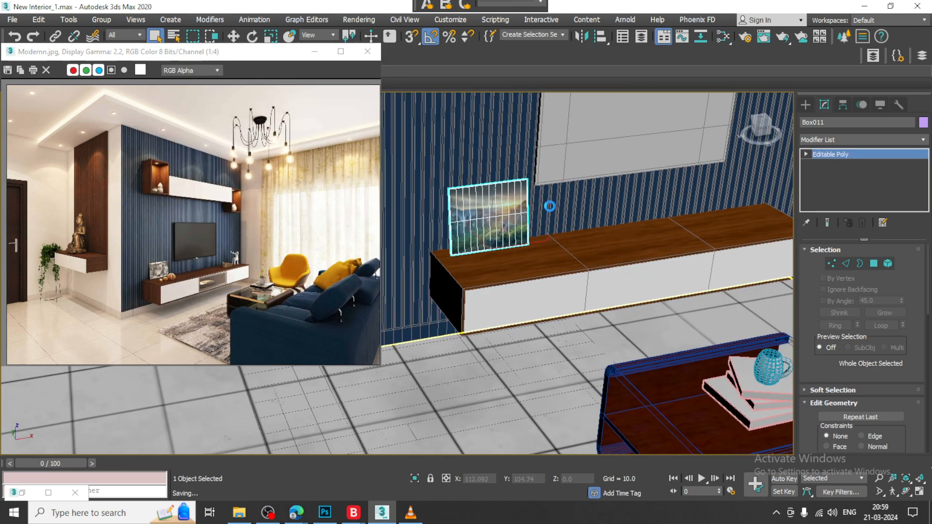
- Select the TV panel on the blue wall and create a new VRayMtl with a near-black Diffuse colour
{"action": "middle_click_drag", "start_coordinate": [614, 235], "coordinate": [517, 289]}
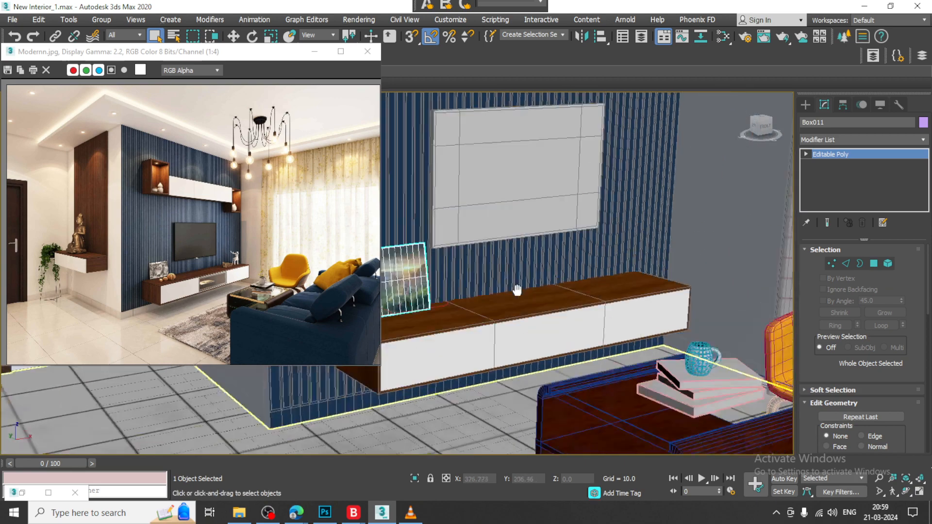
{"action": "scroll", "coordinate": [517, 289], "scroll_direction": "down", "scroll_amount": 4}
{"action": "left_click", "coordinate": [517, 283]}
{"action": "scroll", "coordinate": [517, 283], "scroll_direction": "up", "scroll_amount": 4}
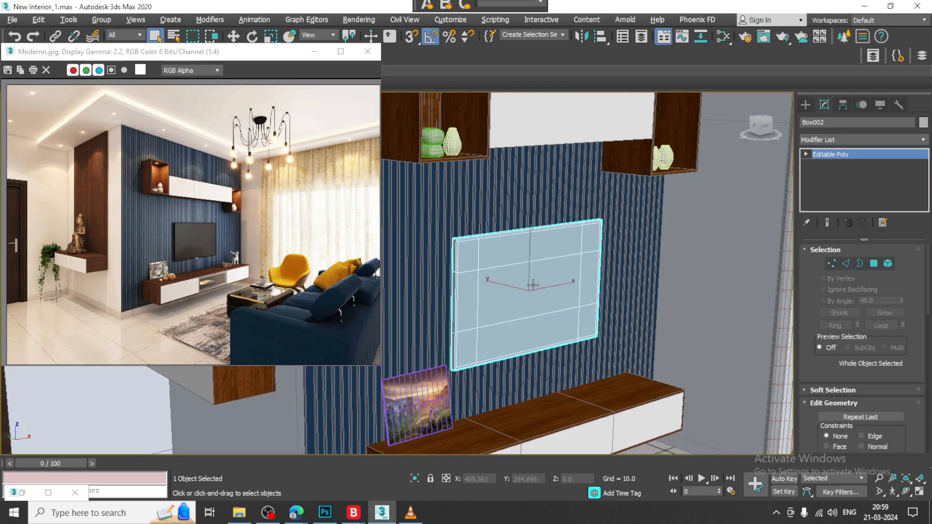
{"action": "key", "text": "m"}
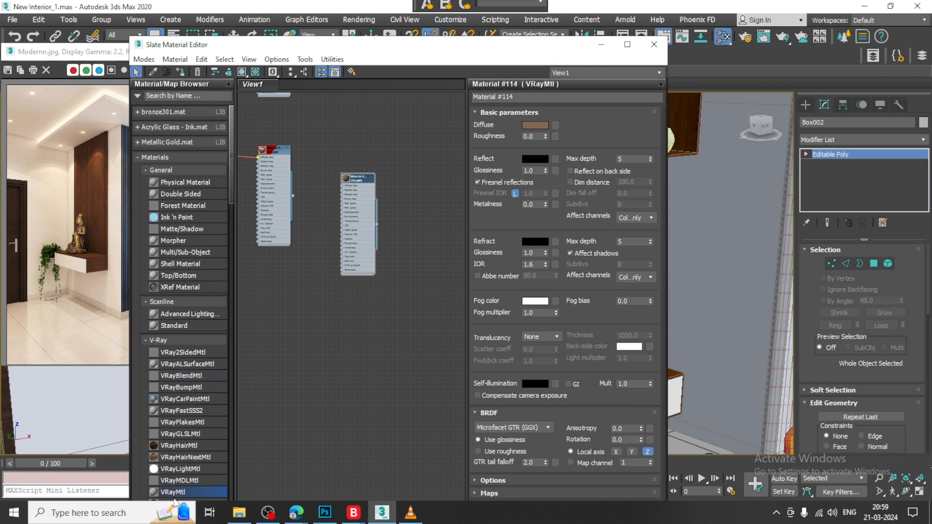
{"action": "left_click_drag", "start_coordinate": [418, 189], "coordinate": [418, 188]}
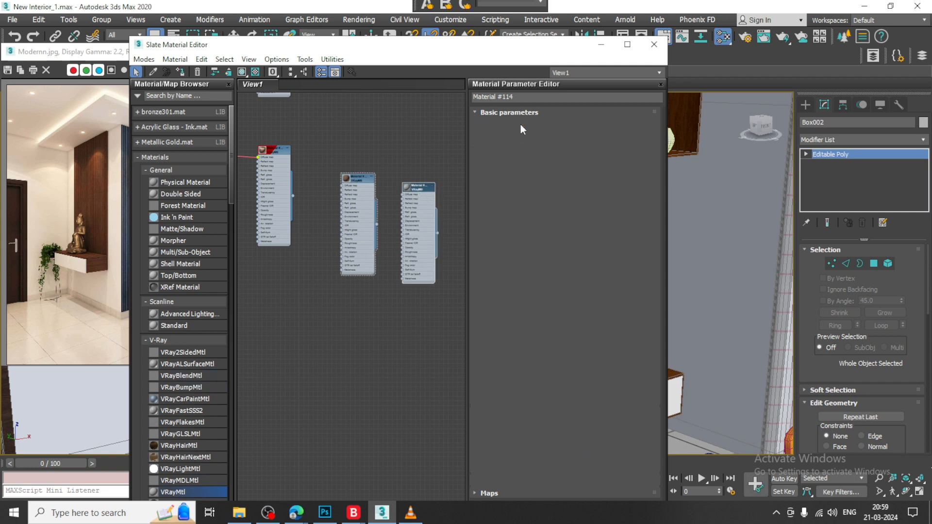
{"action": "left_click", "coordinate": [534, 125]}
{"action": "left_click_drag", "start_coordinate": [338, 108], "coordinate": [339, 78]}
{"action": "left_click", "coordinate": [429, 179]}
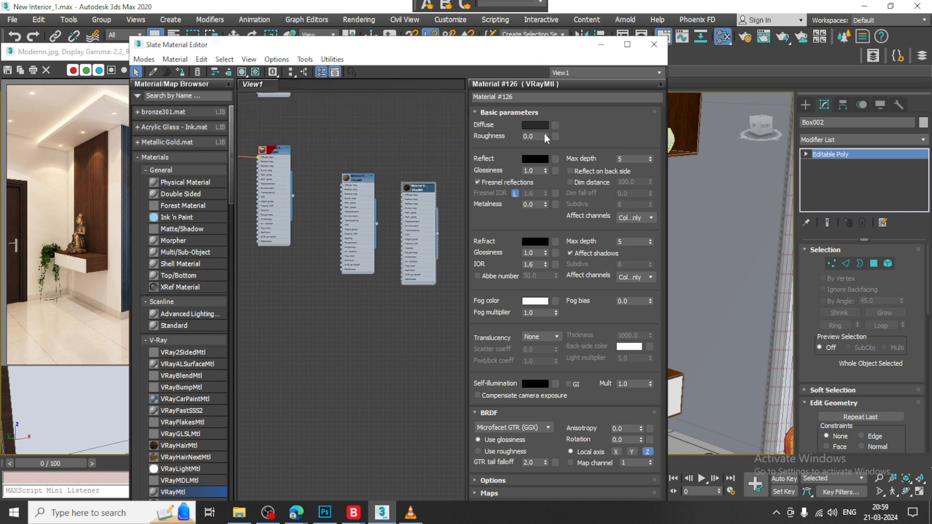
- Set the near-black material's Roughness to 0.5 and its Reflect colour to a dark grey of value 27
{"action": "double_click", "coordinate": [406, 187]}
{"action": "left_click", "coordinate": [535, 159]}
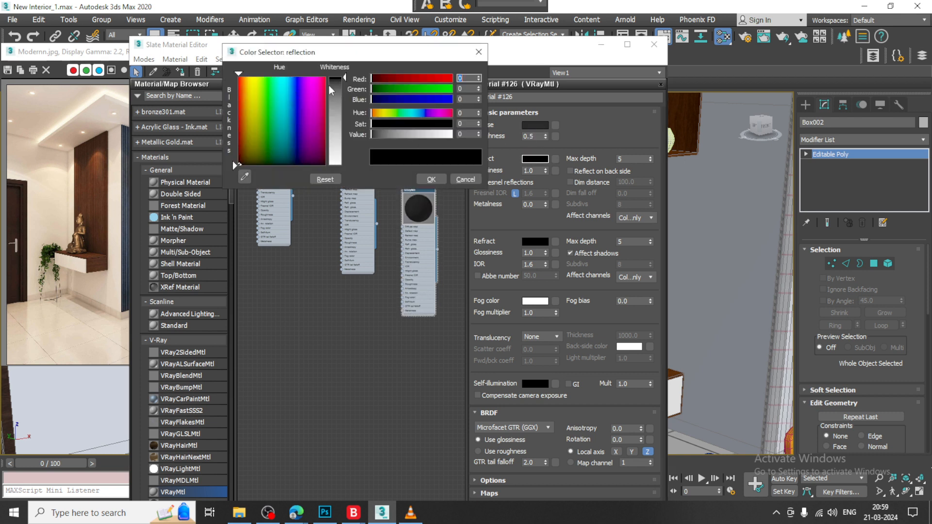
{"action": "left_click_drag", "start_coordinate": [335, 79], "coordinate": [337, 87]}
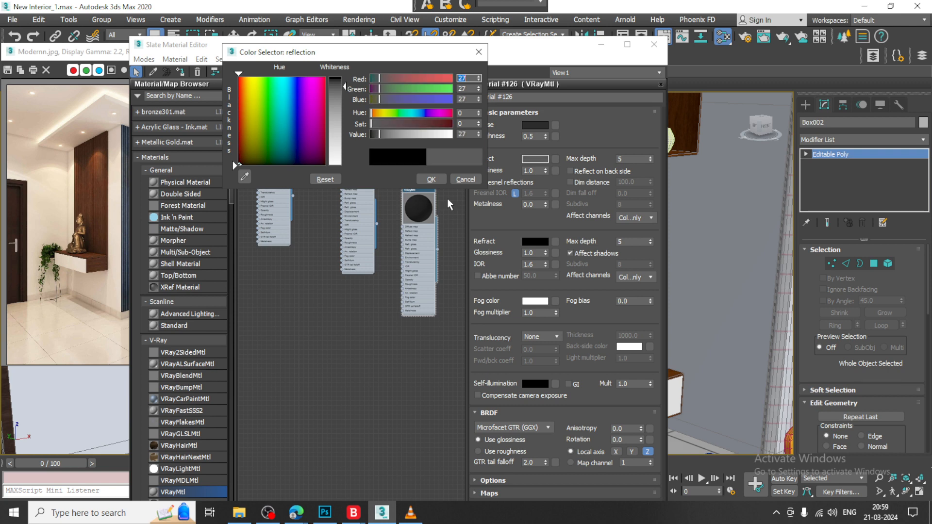
{"action": "left_click", "coordinate": [431, 179]}
- Show the near-black material shaded on the TV panel, then clear the selection and check the screen
{"action": "left_click", "coordinate": [242, 72]}
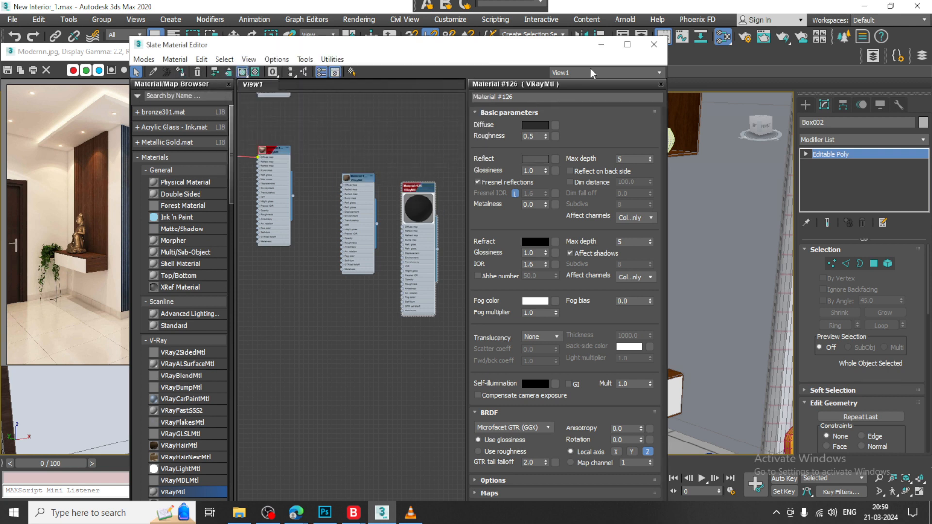
{"action": "left_click", "coordinate": [601, 44]}
{"action": "scroll", "coordinate": [631, 185], "scroll_direction": "down", "scroll_amount": 8}
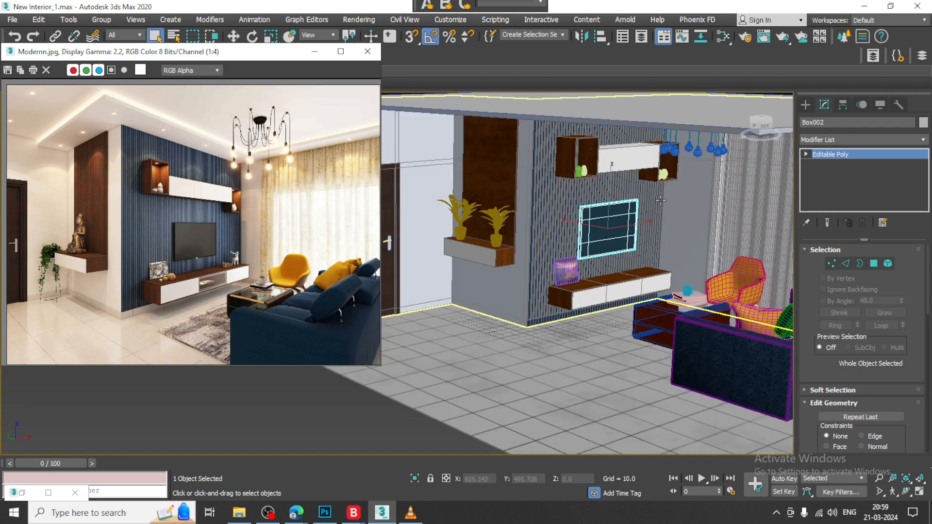
{"action": "left_click", "coordinate": [668, 136]}
{"action": "scroll", "coordinate": [626, 207], "scroll_direction": "up", "scroll_amount": 6}
{"action": "middle_click_drag", "start_coordinate": [600, 211], "coordinate": [597, 207]}
{"action": "scroll", "coordinate": [597, 206], "scroll_direction": "up", "scroll_amount": 6}
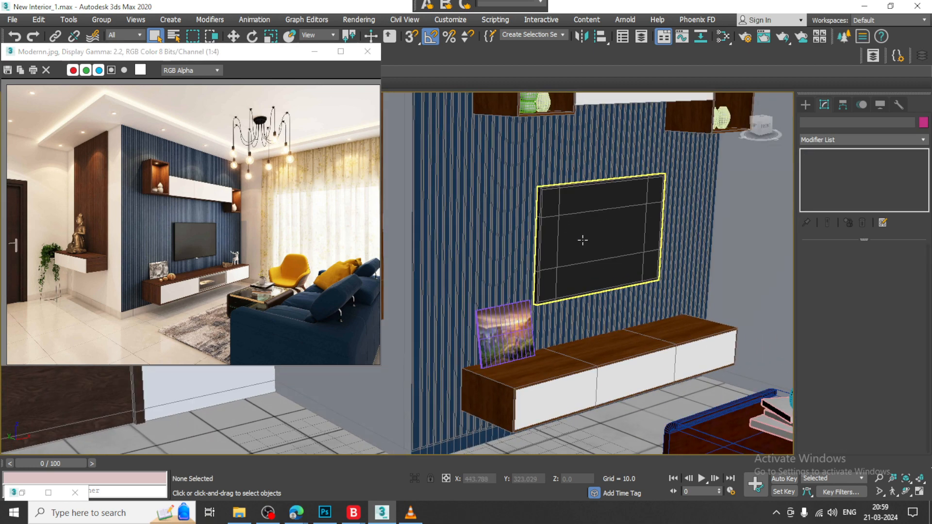
- Select the middle front polygon of the TV unit at polygon level
{"action": "middle_click_drag", "start_coordinate": [582, 241], "coordinate": [572, 275], "text": "alt"}
{"action": "middle_click_drag", "start_coordinate": [575, 340], "coordinate": [565, 444]}
{"action": "middle_click_drag", "start_coordinate": [556, 307], "coordinate": [496, 167]}
{"action": "left_click", "coordinate": [524, 318]}
{"action": "scroll", "coordinate": [524, 319], "scroll_direction": "up", "scroll_amount": 4}
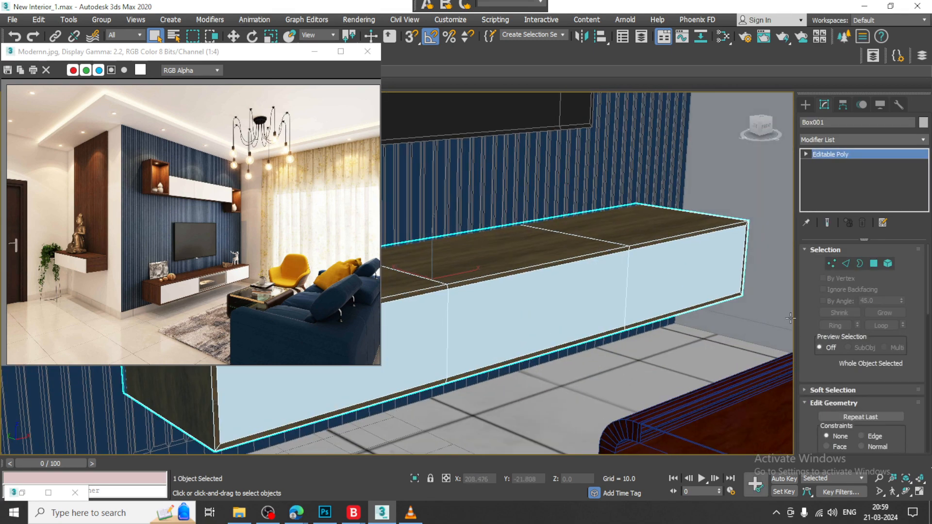
{"action": "left_click", "coordinate": [875, 265]}
{"action": "left_click", "coordinate": [500, 305]}
- Create another VRayMtl for the TV unit's glass panel and set its Refract colour to pure white, 255
{"action": "key", "text": "m"}
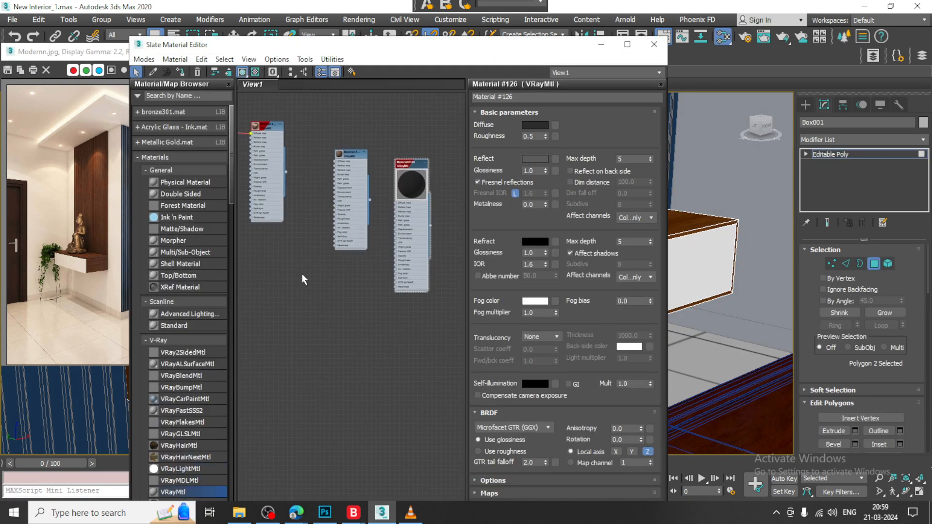
{"action": "left_click_drag", "start_coordinate": [302, 274], "coordinate": [303, 276]}
{"action": "double_click", "coordinate": [303, 275]}
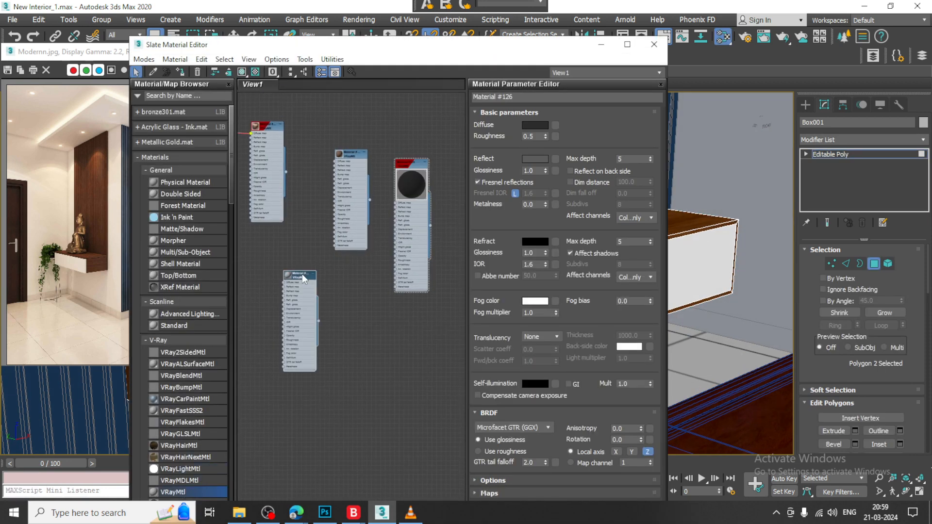
{"action": "left_click", "coordinate": [555, 127]}
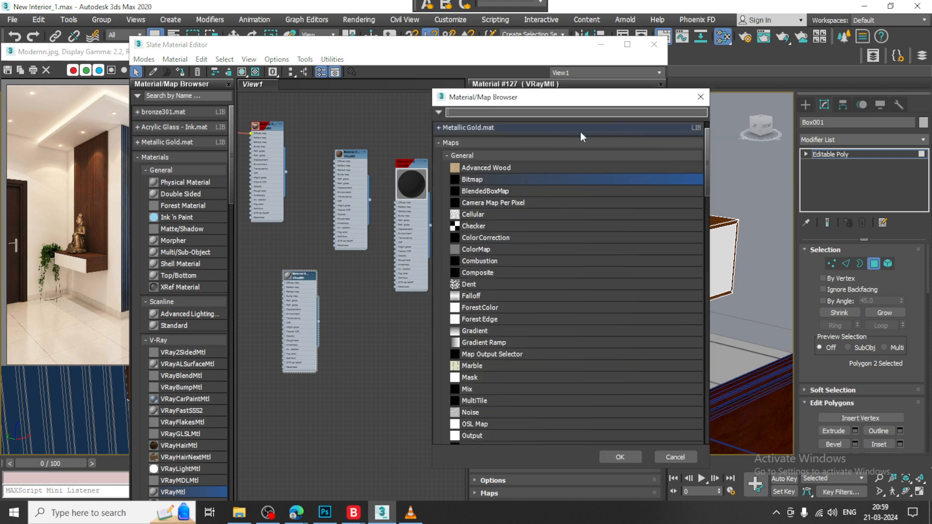
{"action": "left_click", "coordinate": [705, 95]}
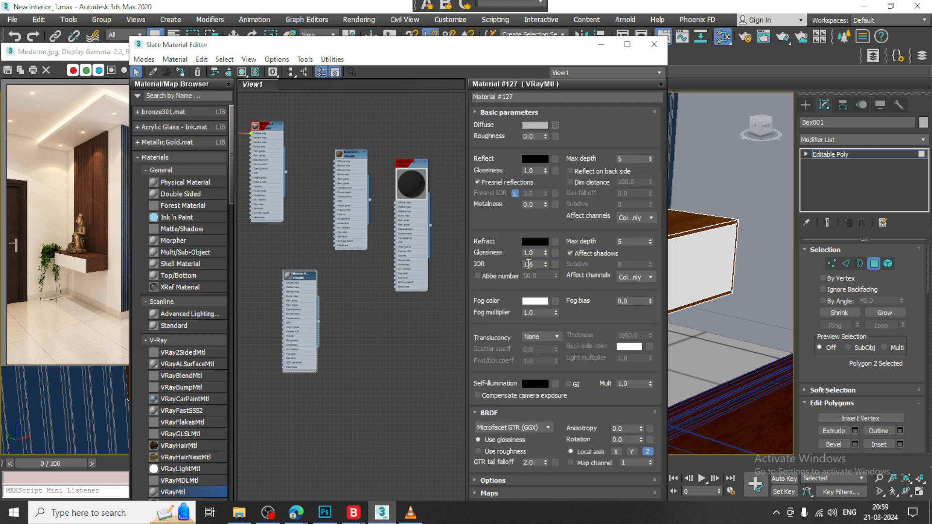
{"action": "left_click", "coordinate": [535, 241]}
{"action": "left_click_drag", "start_coordinate": [337, 89], "coordinate": [337, 164]}
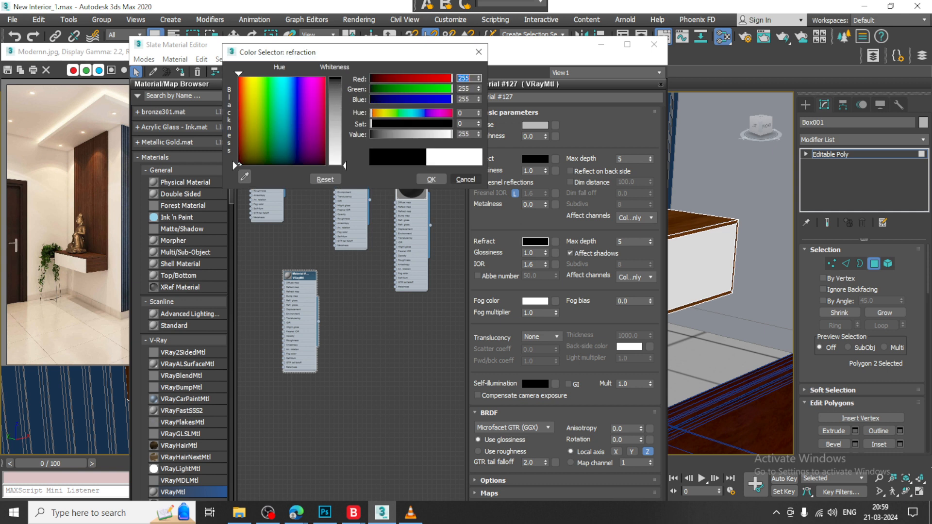
{"action": "left_click", "coordinate": [431, 179]}
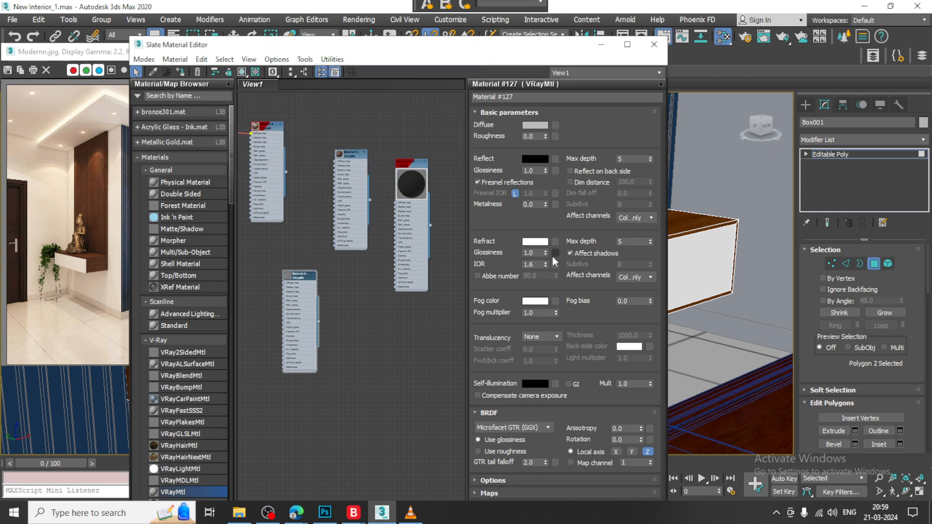
- Assign a general Noise map to the glass material's Bump slot
{"action": "left_click", "coordinate": [489, 493]}
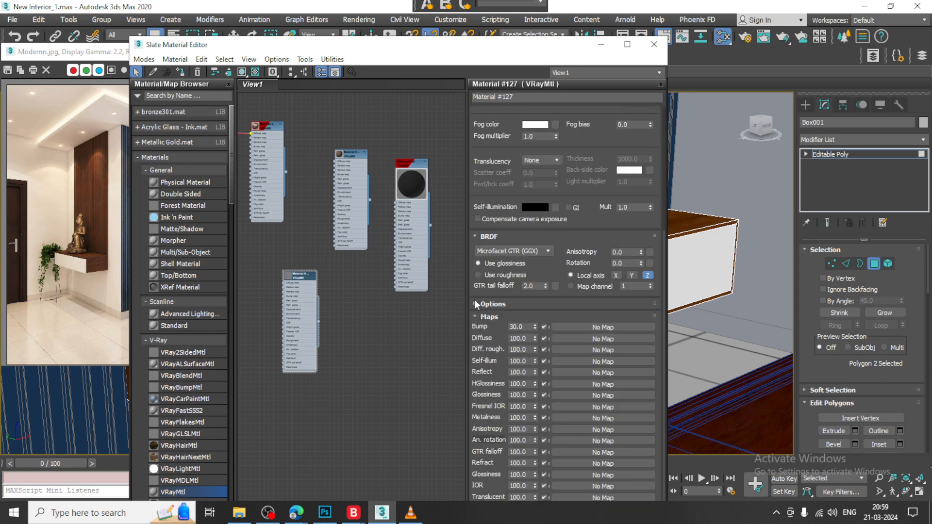
{"action": "left_click", "coordinate": [598, 329]}
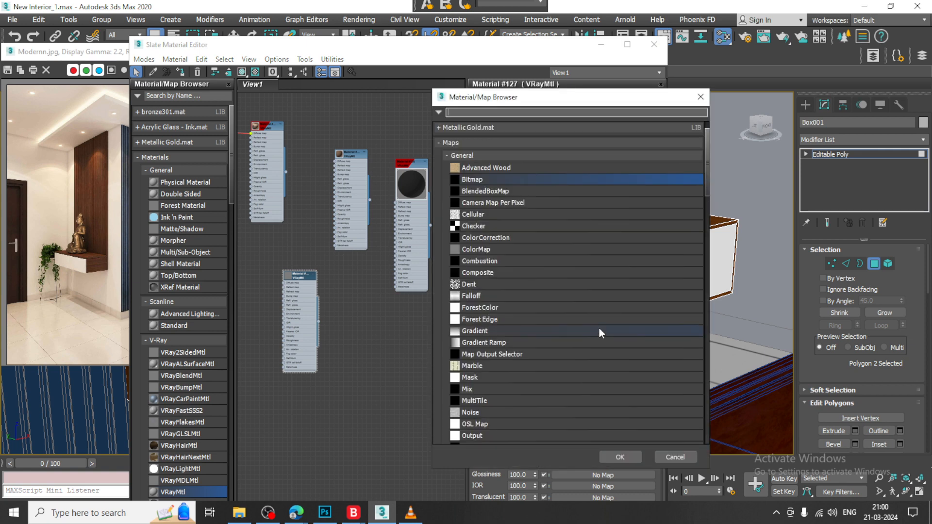
{"action": "type", "text": "noise"}
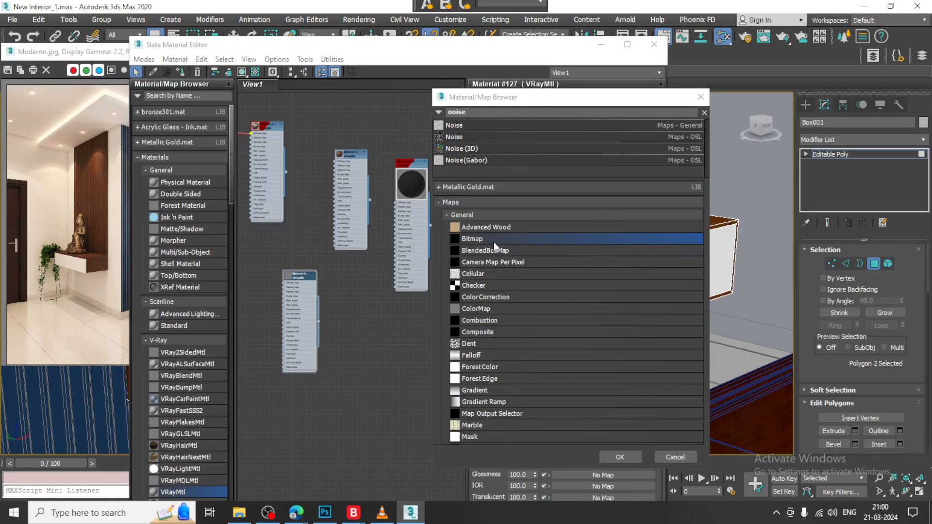
{"action": "double_click", "coordinate": [466, 124]}
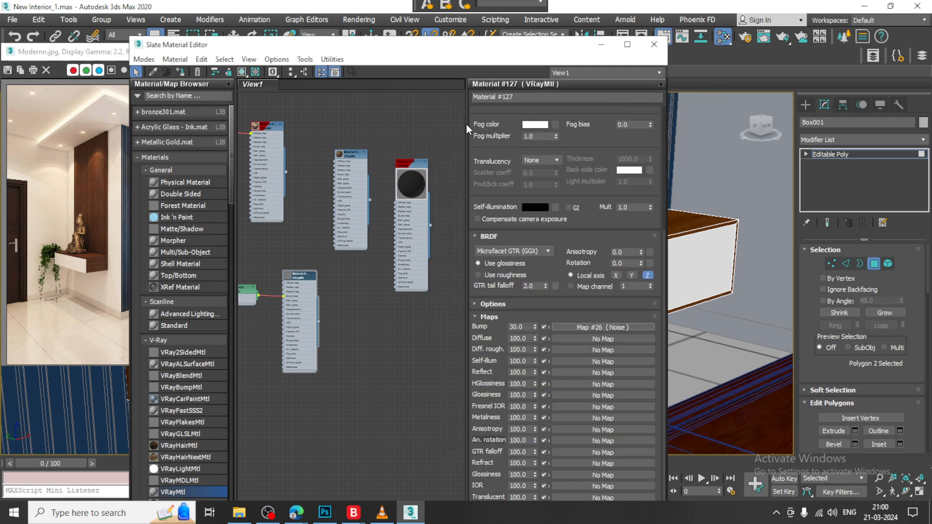
- Set the bump Noise map's type to Fractal and its Size to 0.1
{"action": "left_click", "coordinate": [620, 328]}
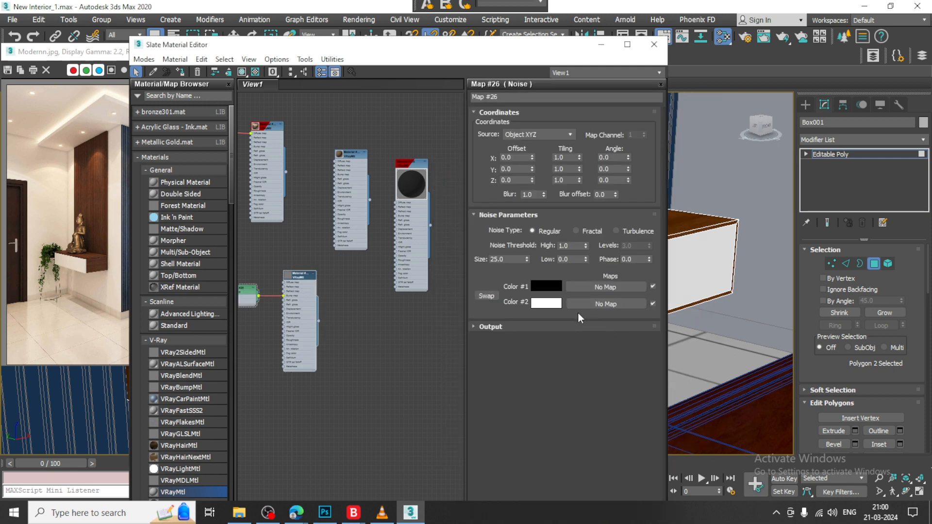
{"action": "left_click", "coordinate": [592, 232]}
{"action": "double_click", "coordinate": [505, 259]}
{"action": "type", "text": "0.1"}
{"action": "key", "text": "Return"}
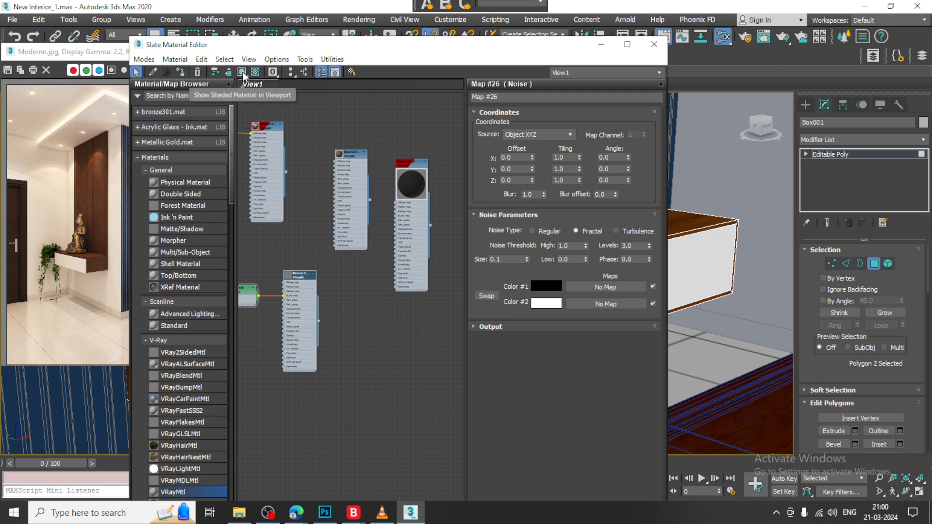
- Finish applying the glass material to the TV unit's middle front polygon and check the transparent panel in the room
{"action": "left_click", "coordinate": [654, 44]}
{"action": "scroll", "coordinate": [615, 221], "scroll_direction": "down", "scroll_amount": 5}
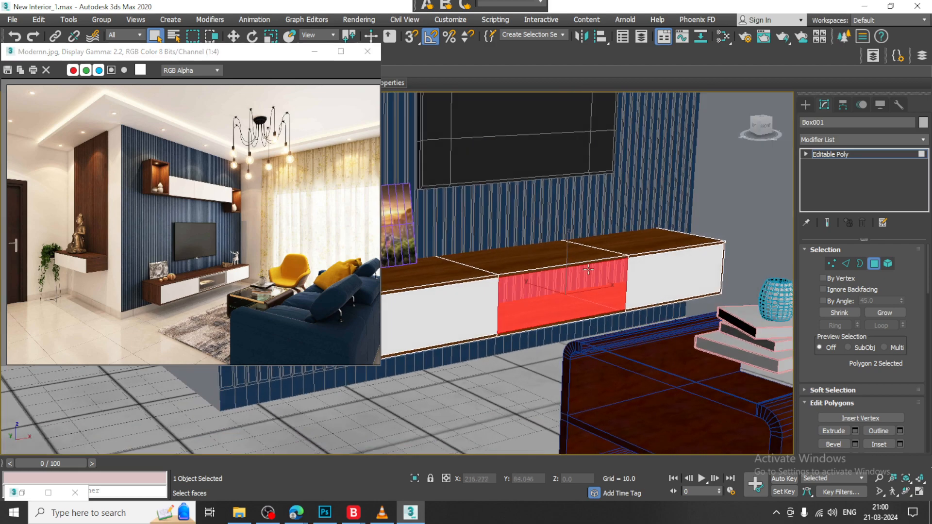
{"action": "scroll", "coordinate": [627, 242], "scroll_direction": "up", "scroll_amount": 6}
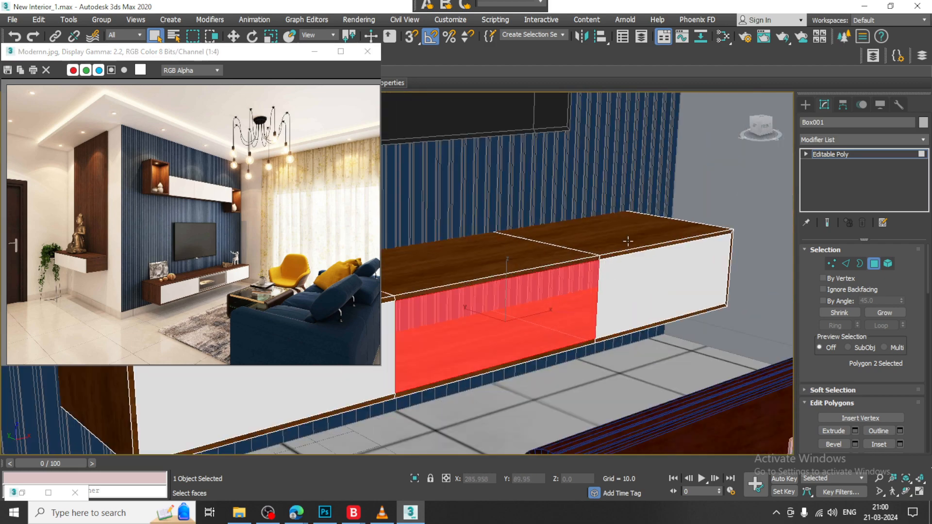
{"action": "left_click", "coordinate": [654, 219]}
{"action": "scroll", "coordinate": [641, 277], "scroll_direction": "down", "scroll_amount": 4}
{"action": "scroll", "coordinate": [549, 306], "scroll_direction": "up", "scroll_amount": 5}
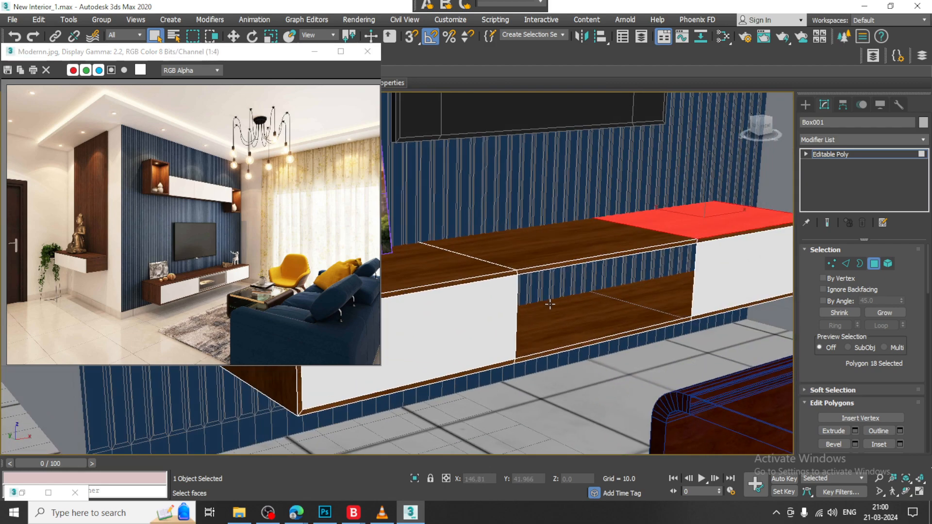
{"action": "scroll", "coordinate": [558, 300], "scroll_direction": "down", "scroll_amount": 4}
{"action": "scroll", "coordinate": [579, 294], "scroll_direction": "up", "scroll_amount": 2}
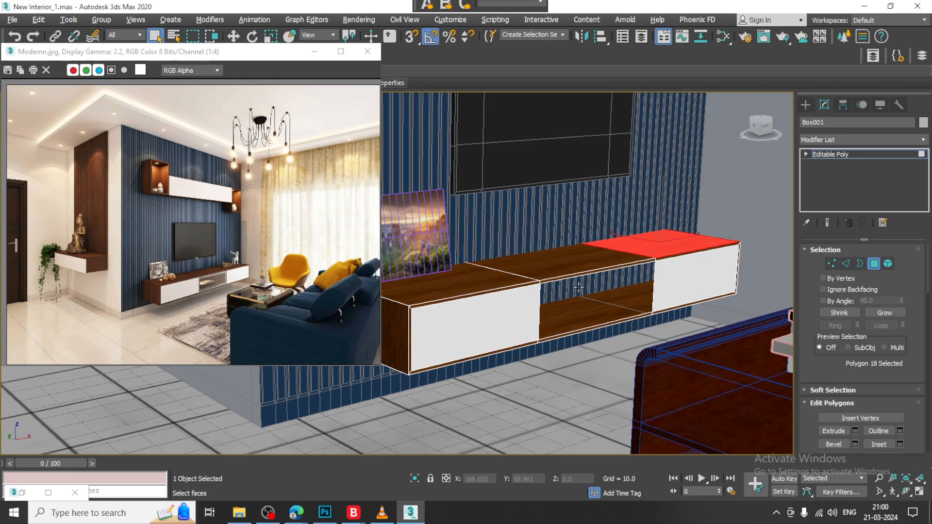
{"action": "scroll", "coordinate": [554, 288], "scroll_direction": "down", "scroll_amount": 8}
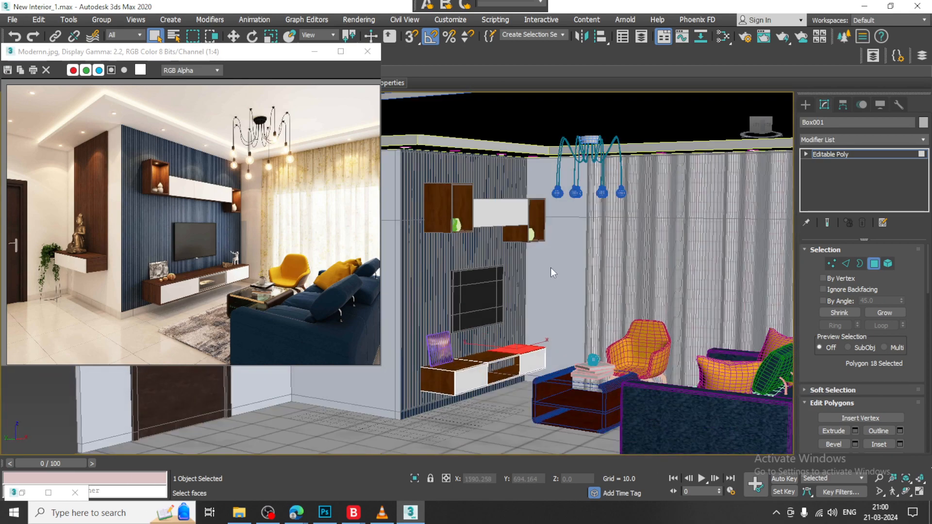
- Examine the wall cabinets, vases and white panel above the TV against the reference image
{"action": "middle_click_drag", "start_coordinate": [550, 267], "coordinate": [647, 337], "text": "alt"}
{"action": "scroll", "coordinate": [548, 264], "scroll_direction": "up", "scroll_amount": 4}
{"action": "scroll", "coordinate": [506, 249], "scroll_direction": "up", "scroll_amount": 3}
{"action": "scroll", "coordinate": [629, 240], "scroll_direction": "up", "scroll_amount": 2}
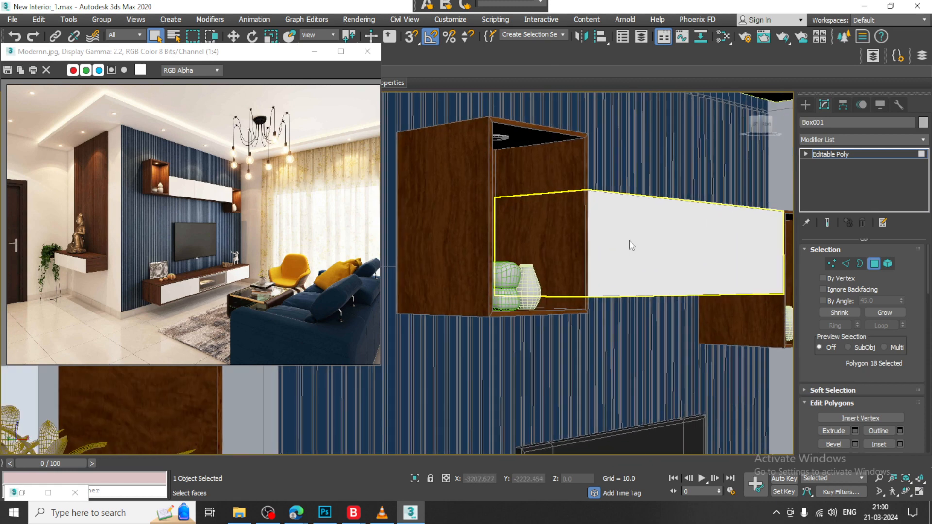
{"action": "scroll", "coordinate": [543, 264], "scroll_direction": "up", "scroll_amount": 4}
{"action": "key", "text": "F4"}
{"action": "key", "text": "F4"}
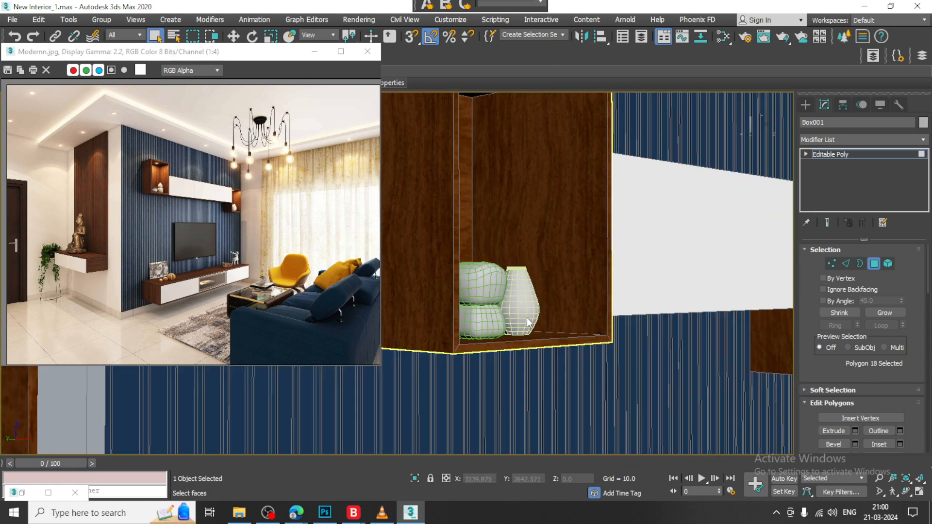
{"action": "middle_click_drag", "start_coordinate": [750, 313], "coordinate": [420, 351]}
{"action": "key", "text": "F4"}
{"action": "middle_click_drag", "start_coordinate": [627, 387], "coordinate": [662, 303]}
{"action": "key", "text": "F4"}
{"action": "scroll", "coordinate": [661, 304], "scroll_direction": "down", "scroll_amount": 5}
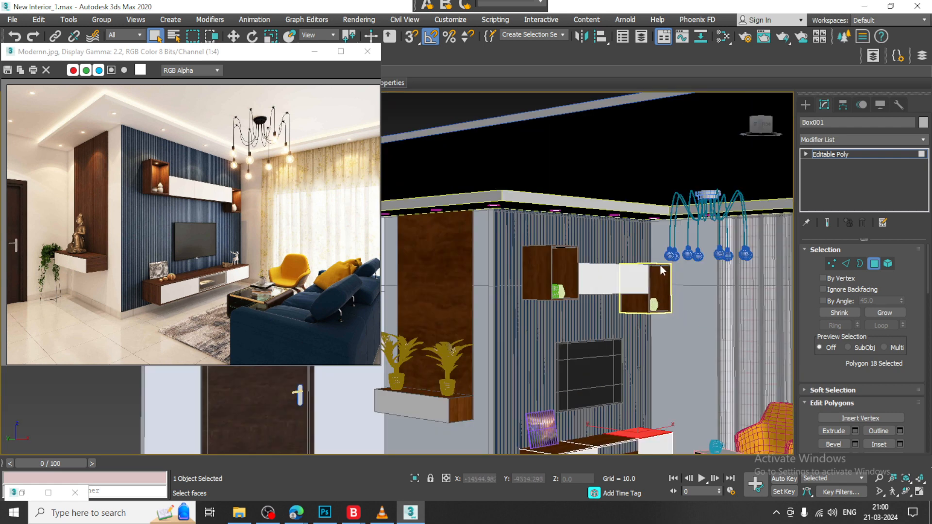
{"action": "scroll", "coordinate": [661, 268], "scroll_direction": "up", "scroll_amount": 3}
{"action": "middle_click_drag", "start_coordinate": [599, 292], "coordinate": [524, 295]}
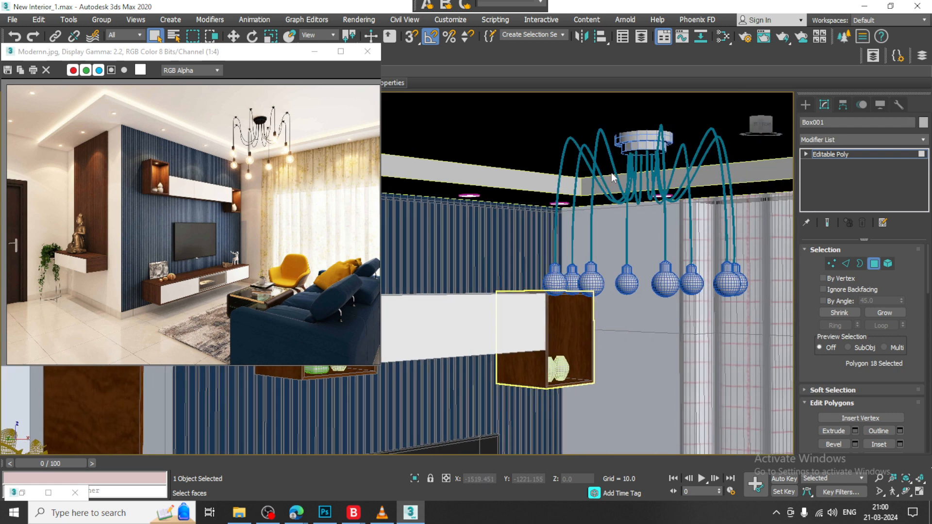
- Leave polygon editing of the TV unit and select the whole chandelier in the front view
{"action": "left_click", "coordinate": [860, 155]}
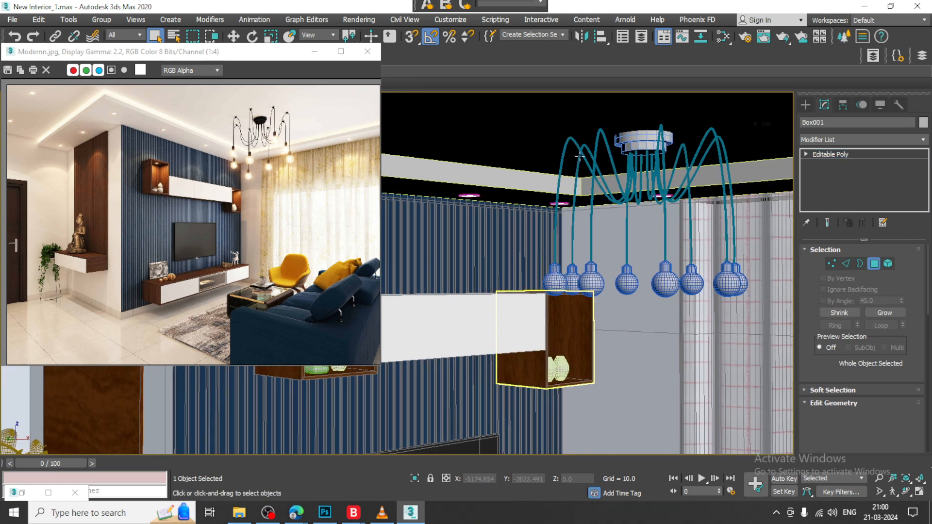
{"action": "left_click", "coordinate": [612, 203]}
{"action": "key", "text": "alt+w"}
{"action": "middle_click_drag", "start_coordinate": [635, 175], "coordinate": [605, 177]}
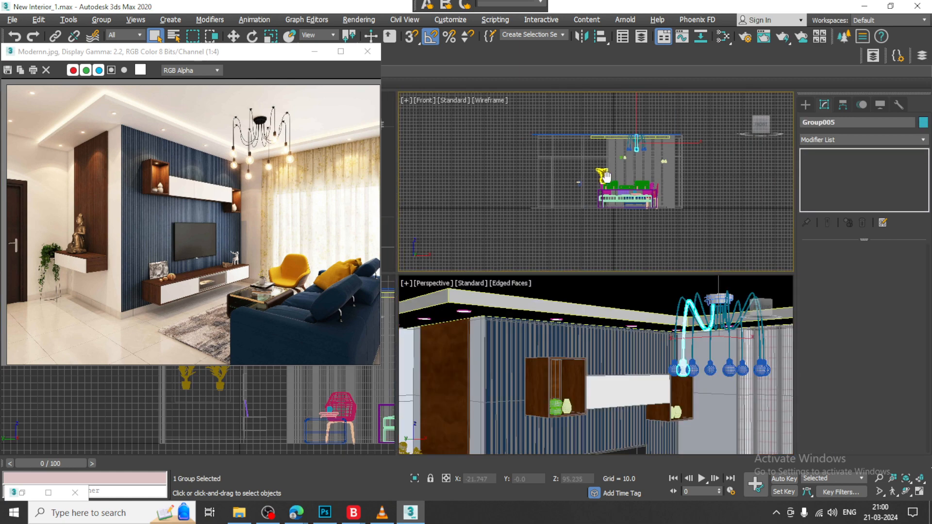
{"action": "key", "text": "alt+w"}
{"action": "scroll", "coordinate": [505, 176], "scroll_direction": "up", "scroll_amount": 3}
{"action": "middle_click_drag", "start_coordinate": [505, 175], "coordinate": [639, 163]}
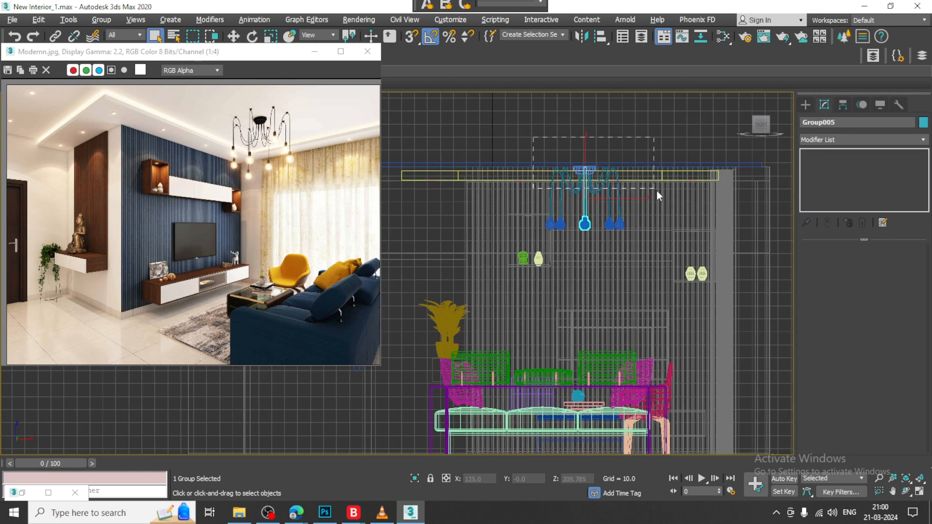
{"action": "left_click_drag", "start_coordinate": [656, 191], "coordinate": [657, 191]}
{"action": "left_click_drag", "start_coordinate": [678, 131], "coordinate": [753, 273], "text": "alt"}
{"action": "scroll", "coordinate": [546, 240], "scroll_direction": "up", "scroll_amount": 3}
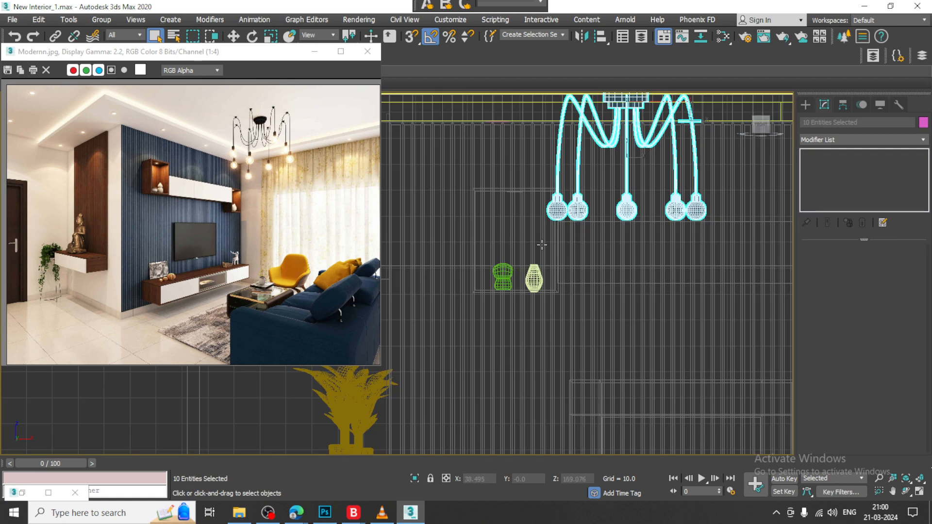
- Select the outermost pendant of the chandelier on the TV wall side and open its group
{"action": "left_click", "coordinate": [557, 199]}
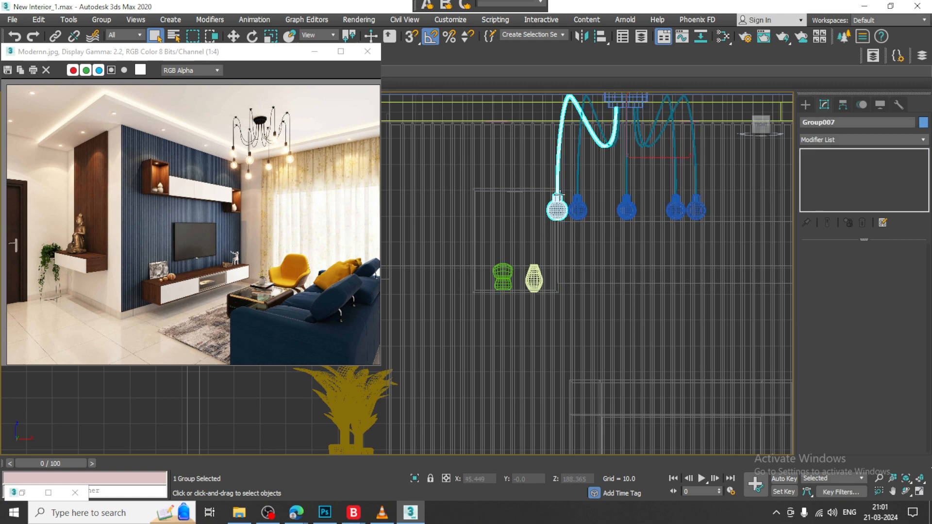
{"action": "key", "text": "alt+w"}
{"action": "key", "text": "alt+w"}
{"action": "middle_click_drag", "start_coordinate": [649, 319], "coordinate": [610, 315]}
{"action": "scroll", "coordinate": [610, 314], "scroll_direction": "up", "scroll_amount": 8}
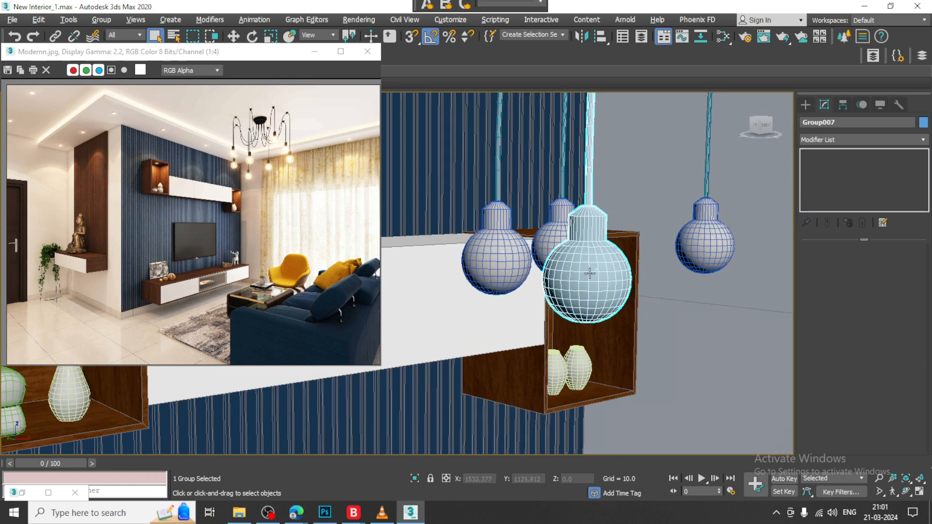
{"action": "left_click", "coordinate": [96, 19]}
{"action": "left_click", "coordinate": [121, 55]}
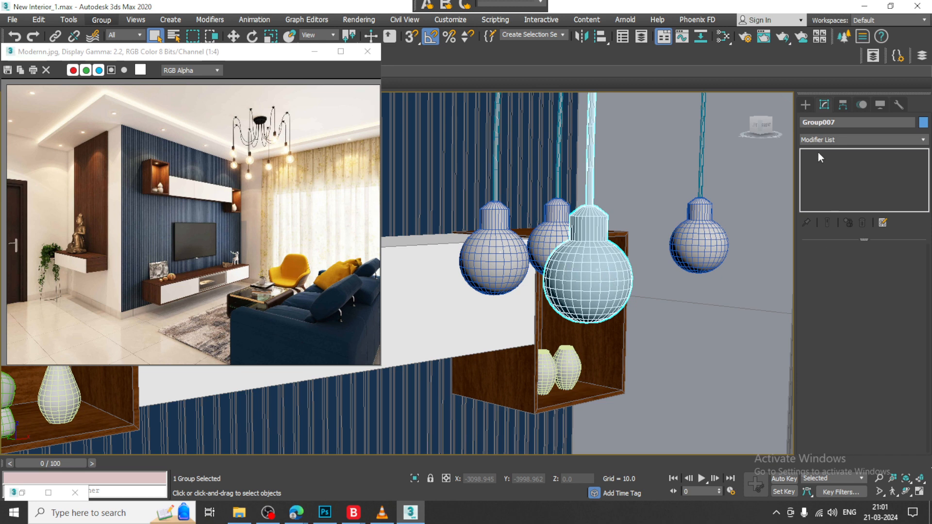
- Select the bulb inside the opened pendant group and pick only its round globe polygons in the front view
{"action": "left_click", "coordinate": [805, 105]}
{"action": "left_click", "coordinate": [605, 172]}
{"action": "left_click", "coordinate": [574, 248]}
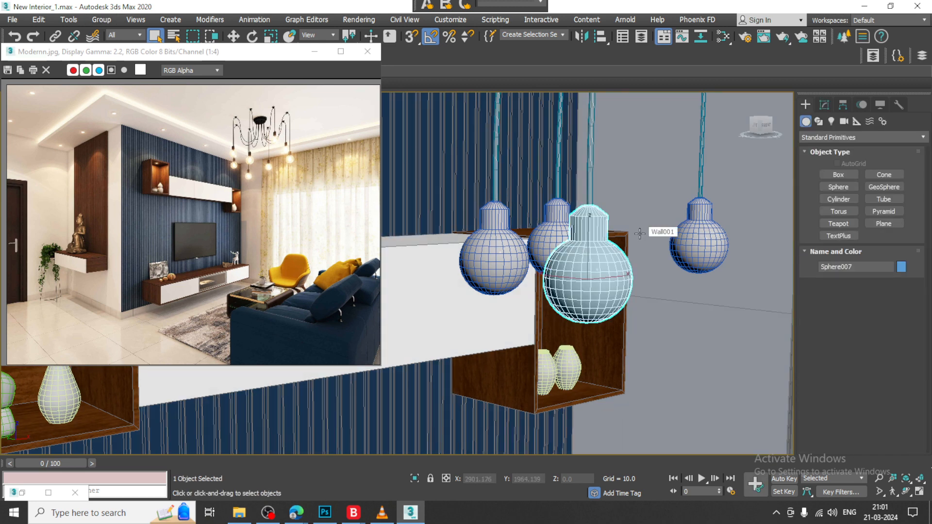
{"action": "left_click", "coordinate": [105, 20]}
{"action": "key", "text": "alt+w"}
{"action": "scroll", "coordinate": [665, 209], "scroll_direction": "up", "scroll_amount": 2}
{"action": "key", "text": "alt+w"}
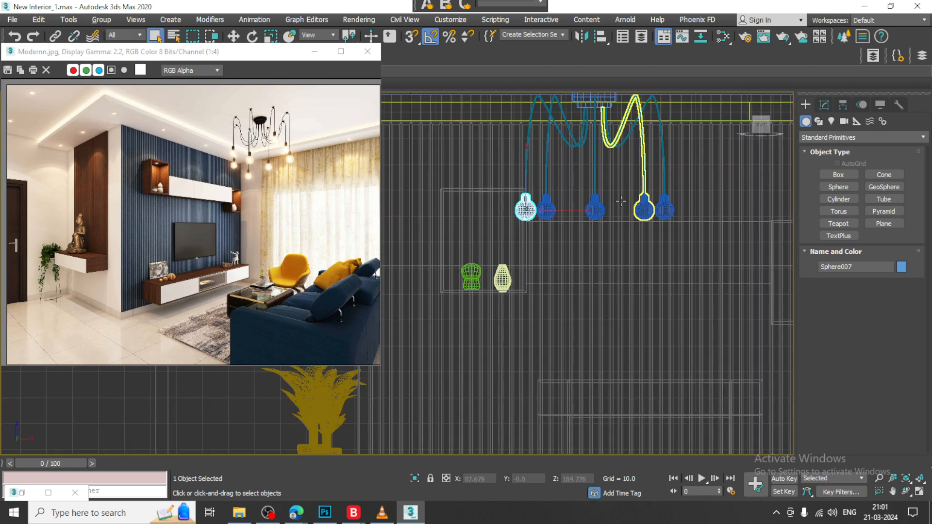
{"action": "scroll", "coordinate": [613, 253], "scroll_direction": "up", "scroll_amount": 8}
{"action": "middle_click_drag", "start_coordinate": [614, 252], "coordinate": [605, 257]}
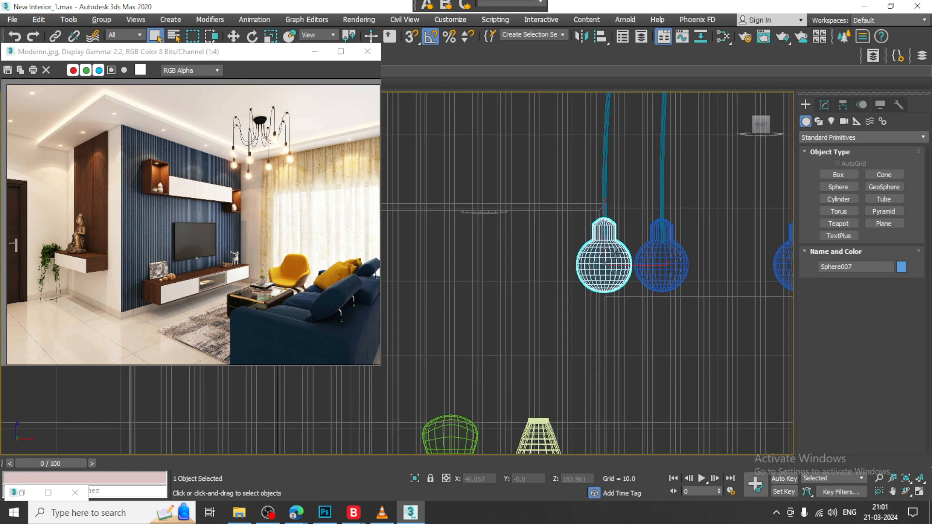
{"action": "key", "text": "4"}
{"action": "left_click_drag", "start_coordinate": [529, 332], "coordinate": [689, 275]}
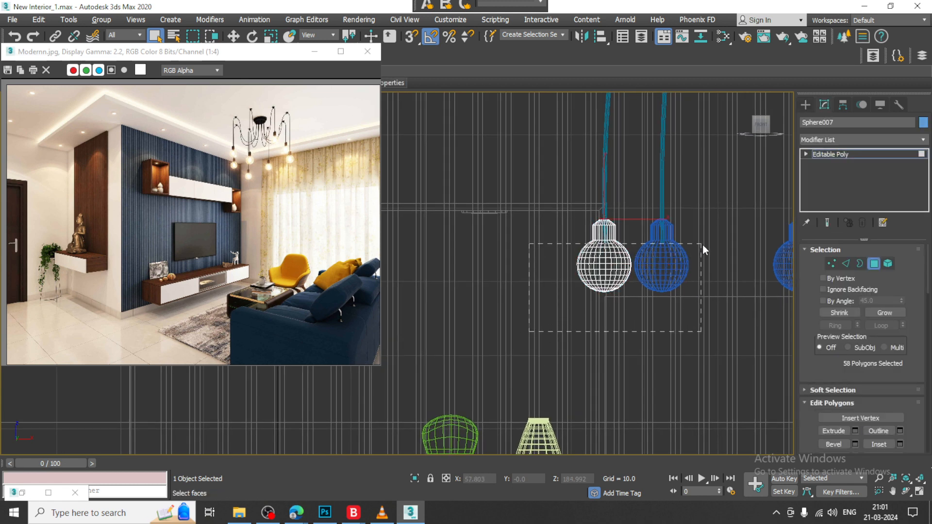
{"action": "left_click_drag", "start_coordinate": [704, 244], "coordinate": [703, 243]}
- Create a VRayLightMtl for the selected bulb globe polygons and open its parameters
{"action": "key", "text": "m"}
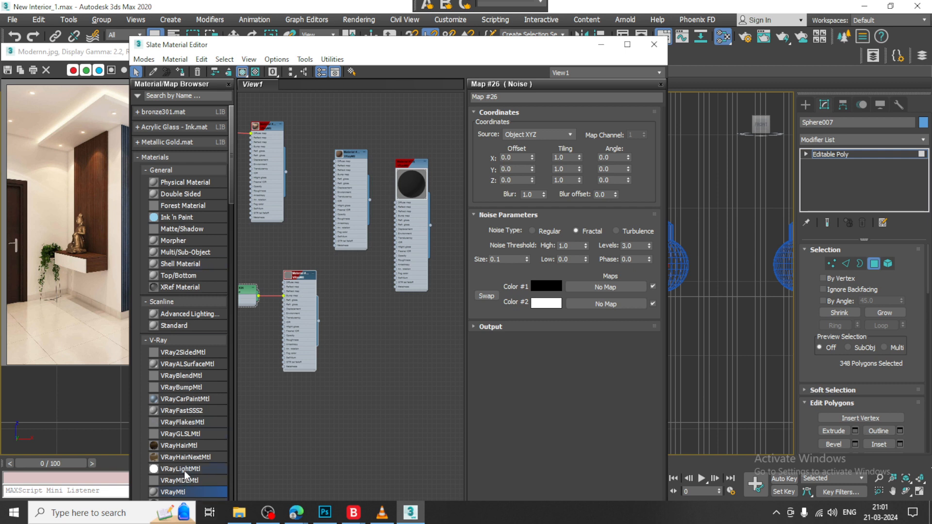
{"action": "left_click_drag", "start_coordinate": [184, 471], "coordinate": [397, 333]}
{"action": "double_click", "coordinate": [397, 333]}
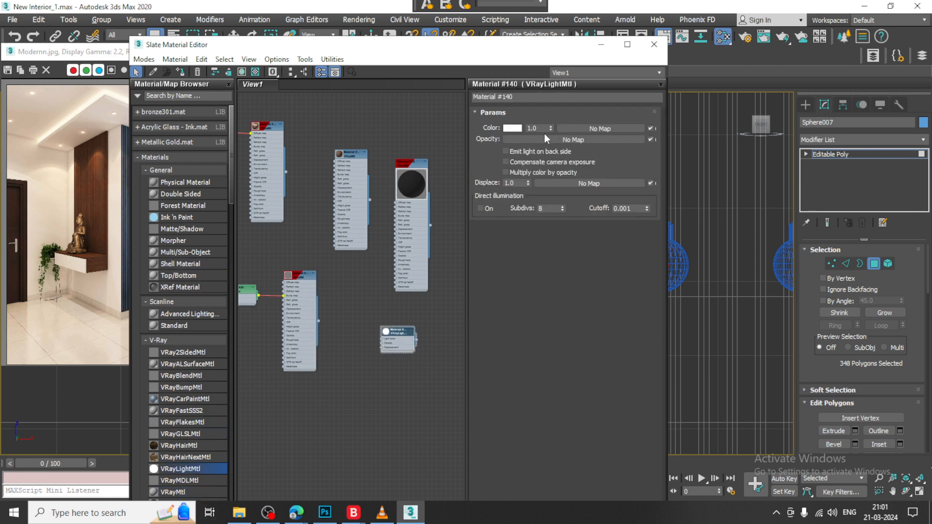
- Set the light material's colour to a pale warm yellow and apply it to the bulb's globe polygons
{"action": "left_click", "coordinate": [512, 129]}
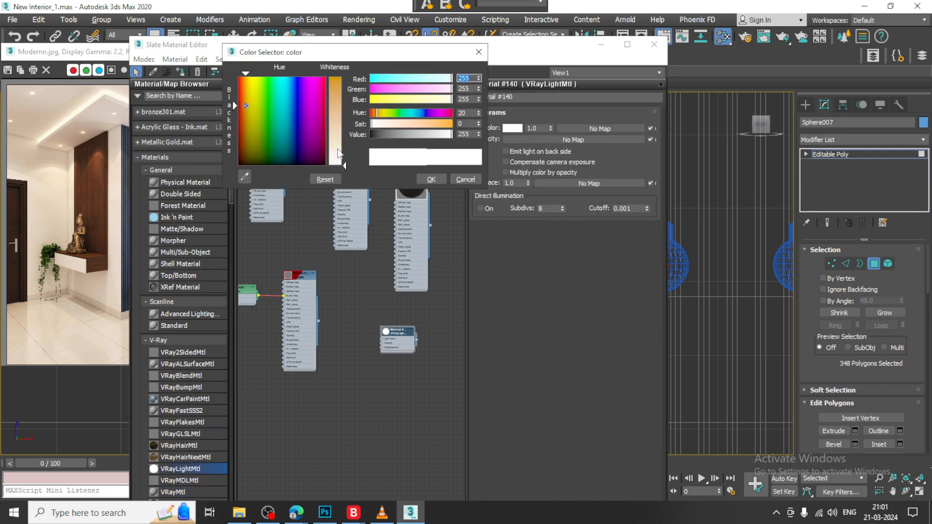
{"action": "left_click_drag", "start_coordinate": [261, 118], "coordinate": [246, 76]}
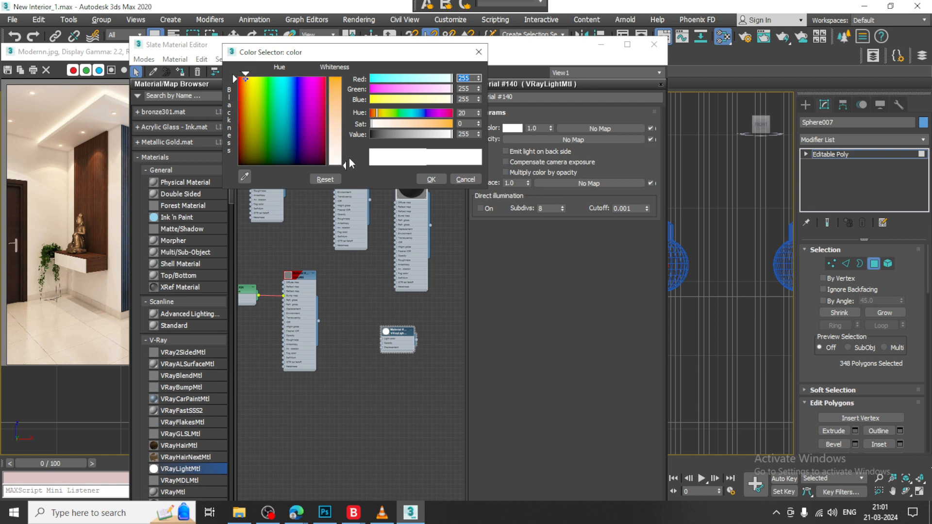
{"action": "mouse_move", "coordinate": [345, 164]}
{"action": "left_mouse_down"}
{"action": "mouse_move", "coordinate": [345, 122]}
{"action": "mouse_move", "coordinate": [345, 140]}
{"action": "left_mouse_up"}
{"action": "mouse_move", "coordinate": [252, 87]}
{"action": "left_mouse_down"}
{"action": "mouse_move", "coordinate": [251, 139]}
{"action": "mouse_move", "coordinate": [249, 87]}
{"action": "left_mouse_up"}
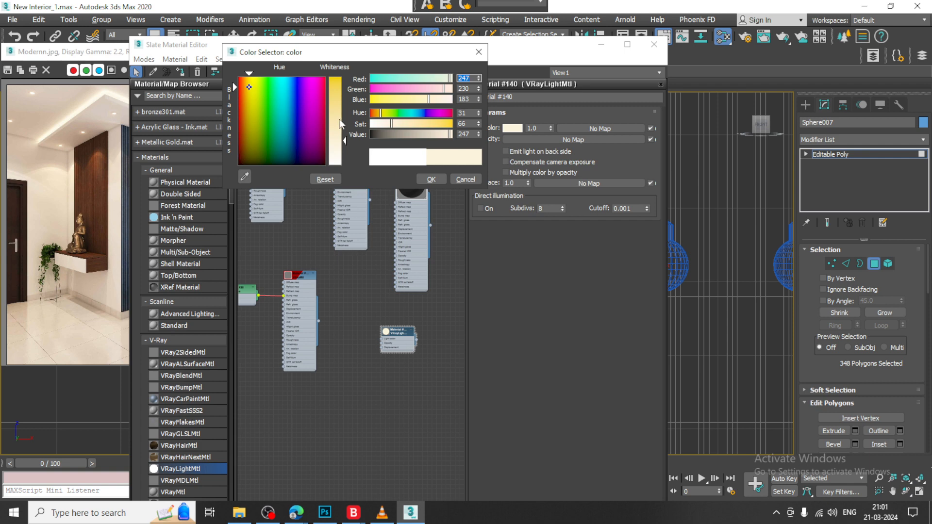
{"action": "left_click_drag", "start_coordinate": [339, 120], "coordinate": [343, 115]}
{"action": "left_click", "coordinate": [431, 179]}
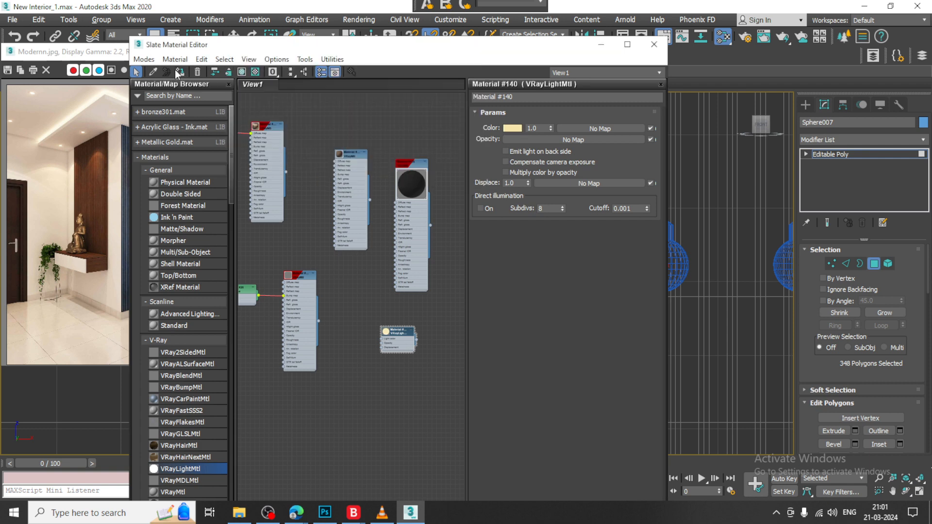
{"action": "left_click", "coordinate": [606, 45]}
- Invert the bulb's polygon selection to its cap and add a second VRayLightMtl to the material view
{"action": "middle_click_drag", "start_coordinate": [645, 212], "coordinate": [625, 262]}
{"action": "key", "text": "ctrl+i"}
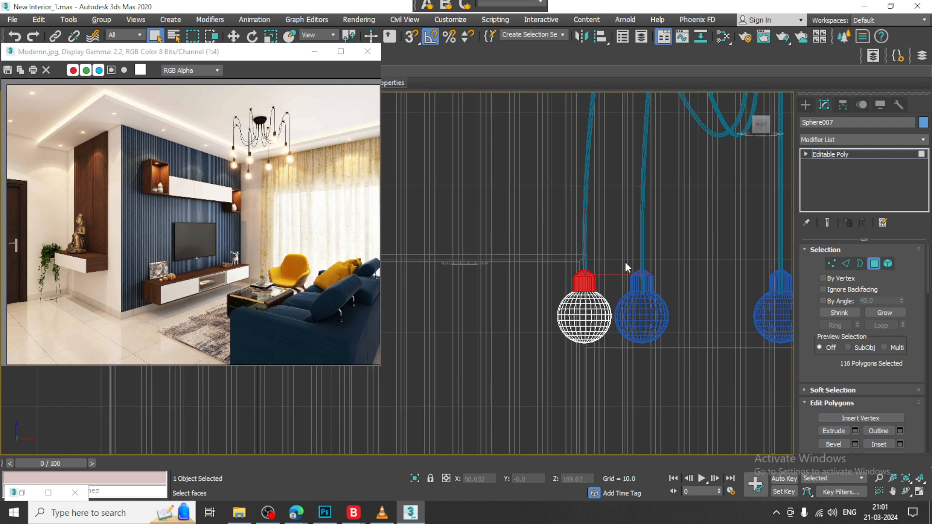
{"action": "key", "text": "m"}
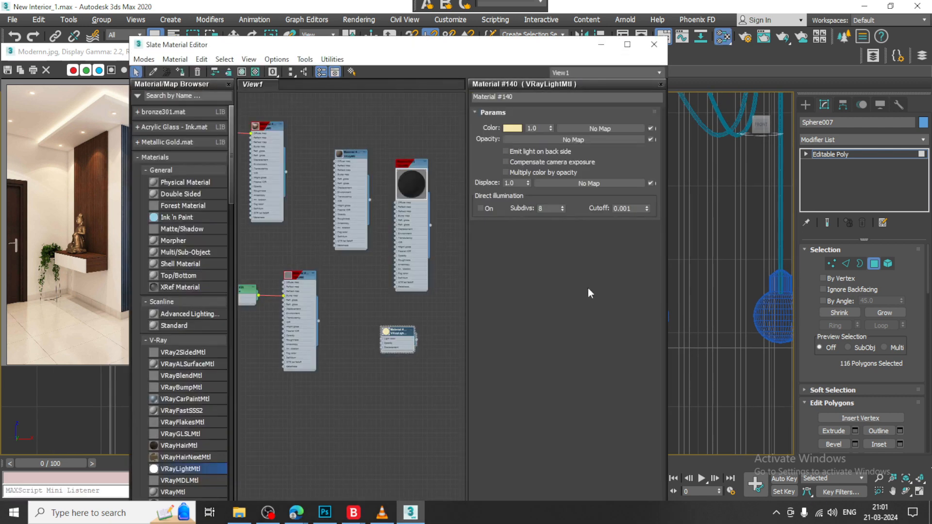
{"action": "left_click_drag", "start_coordinate": [185, 476], "coordinate": [379, 403]}
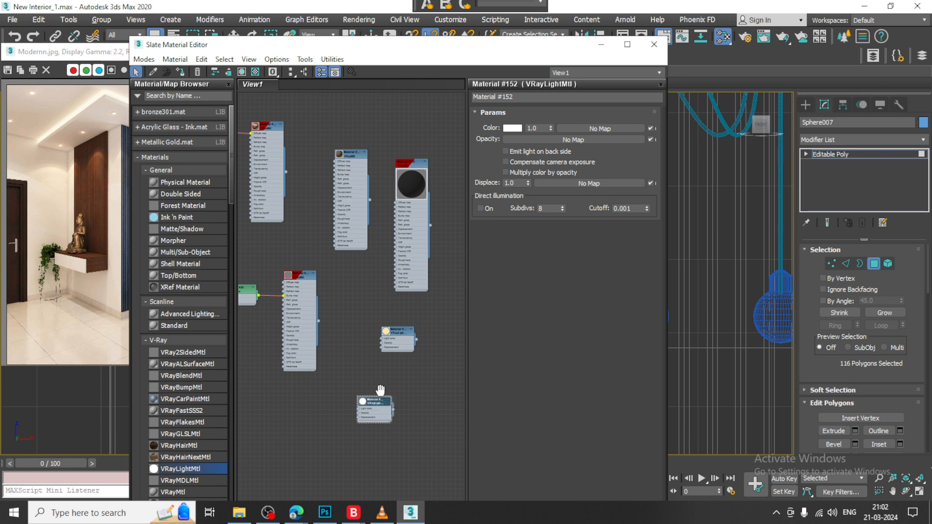
{"action": "middle_click_drag", "start_coordinate": [380, 387], "coordinate": [339, 325]}
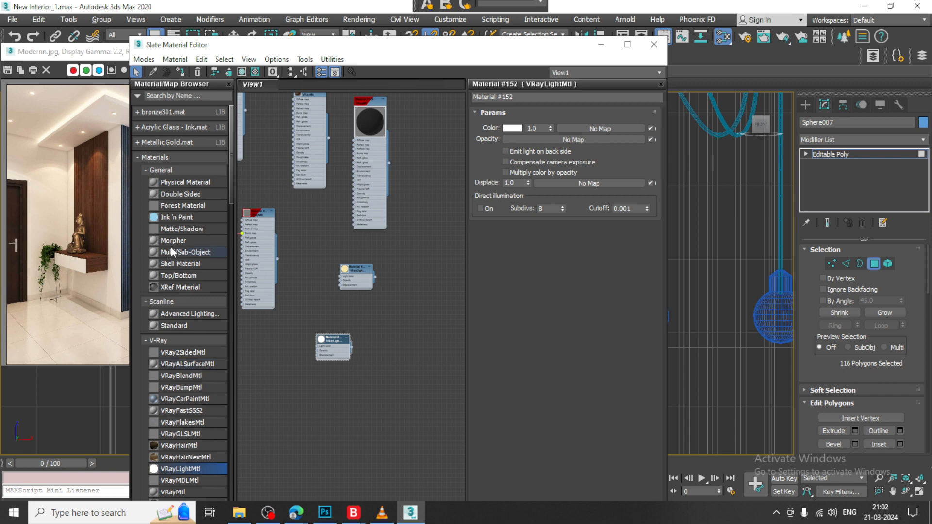
- Create a VRayMtl for the bulb's cap and set its Diffuse colour to near-black, value 3
{"action": "scroll", "coordinate": [171, 246], "scroll_direction": "down", "scroll_amount": 7}
{"action": "scroll", "coordinate": [195, 427], "scroll_direction": "down", "scroll_amount": 3}
{"action": "scroll", "coordinate": [202, 425], "scroll_direction": "up", "scroll_amount": 5}
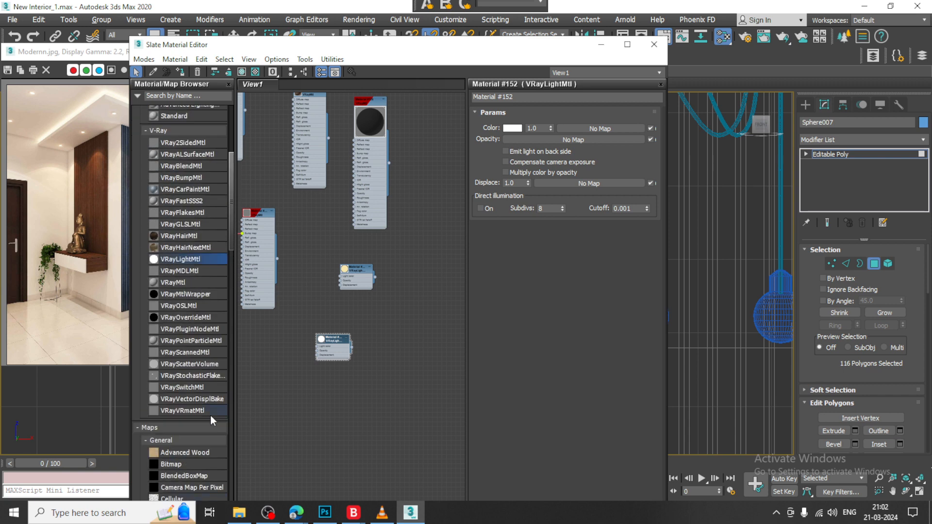
{"action": "left_click_drag", "start_coordinate": [182, 285], "coordinate": [429, 307]}
{"action": "double_click", "coordinate": [429, 307]}
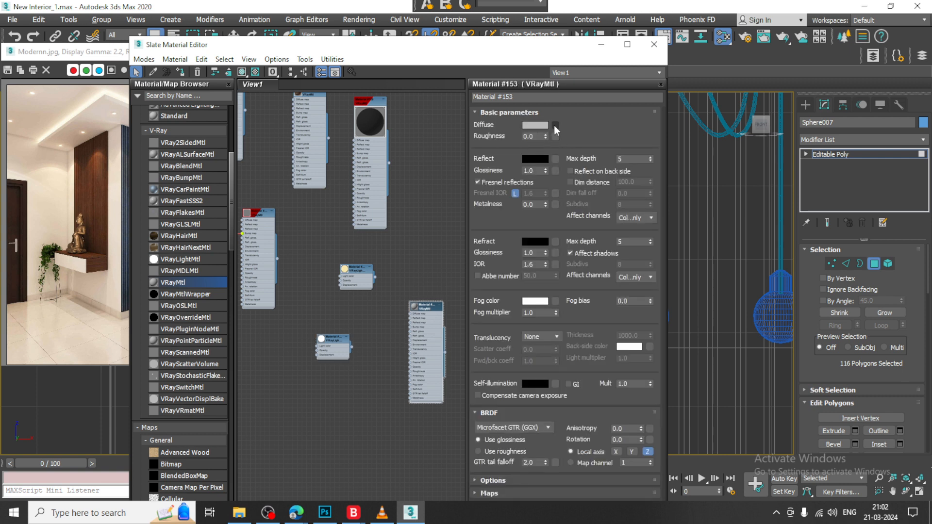
{"action": "left_click", "coordinate": [535, 124]}
{"action": "left_click_drag", "start_coordinate": [346, 119], "coordinate": [345, 78]}
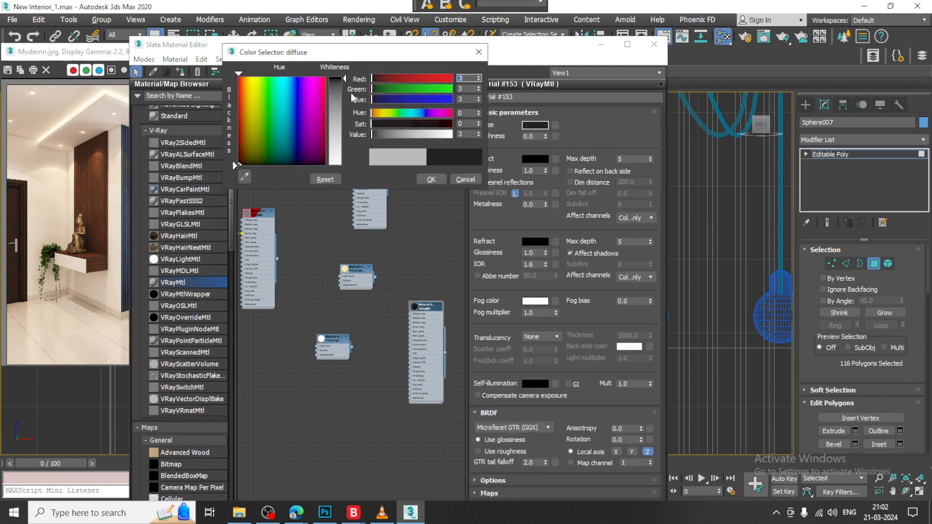
{"action": "left_click", "coordinate": [431, 179]}
{"action": "left_click", "coordinate": [415, 308]}
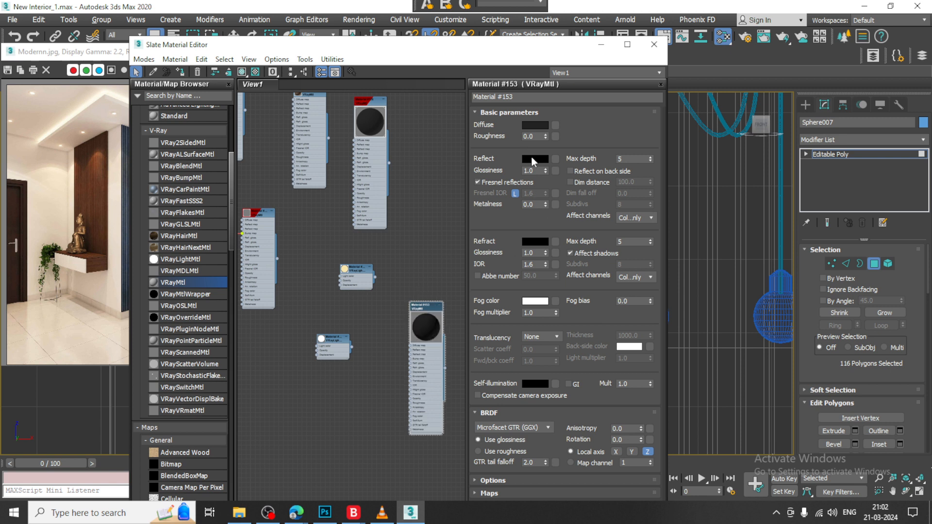
- Set the cap material's Reflect colour to a light grey, value 176
{"action": "left_click", "coordinate": [534, 159]}
{"action": "left_click_drag", "start_coordinate": [340, 83], "coordinate": [341, 142]}
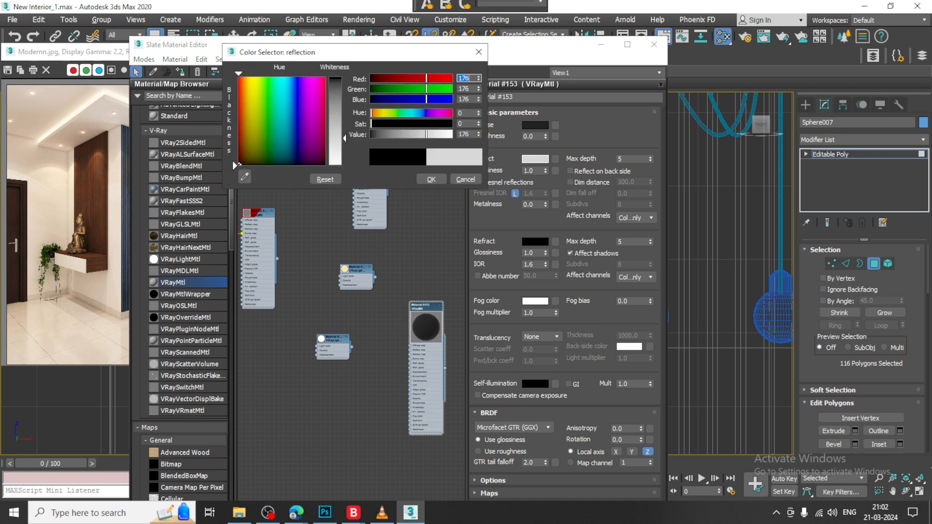
{"action": "left_click", "coordinate": [430, 180]}
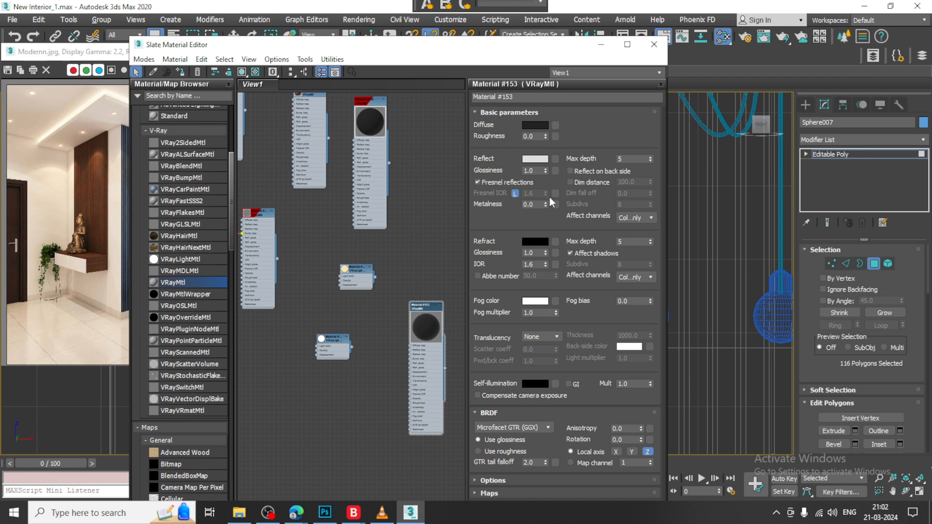
- Unlock the cap material's Fresnel IOR, set it to 7.43 with Glossiness 1.0, and apply the material to the selected cap polygons
{"action": "left_click_drag", "start_coordinate": [546, 171], "coordinate": [568, 17]}
{"action": "left_click", "coordinate": [515, 194]}
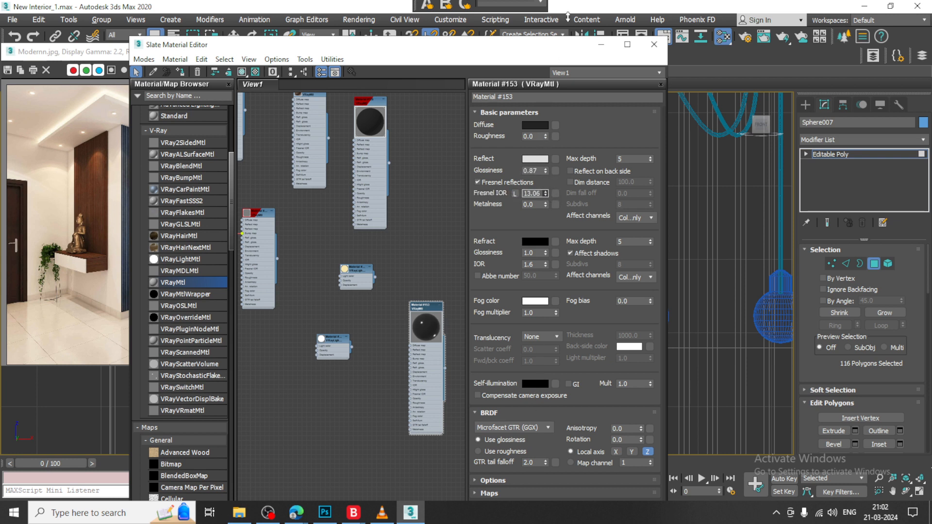
{"action": "left_click_drag", "start_coordinate": [571, 105], "coordinate": [573, 294]}
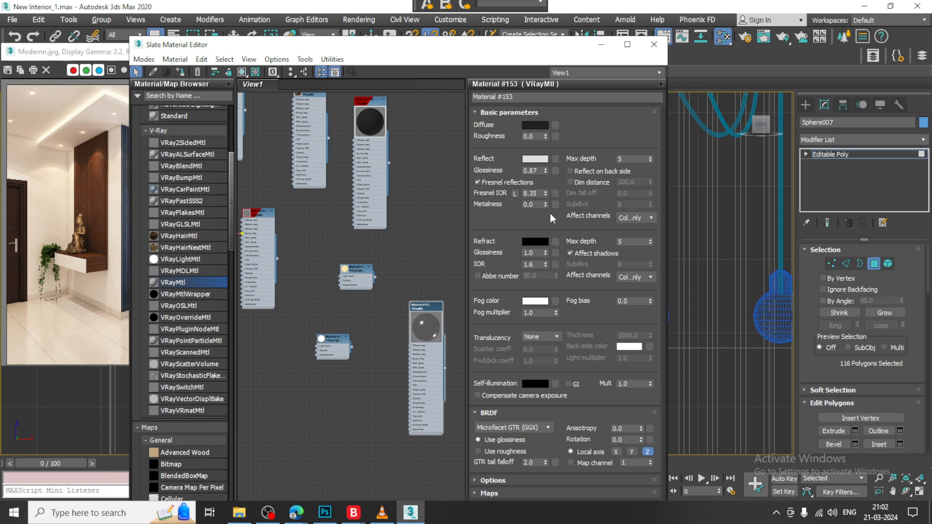
{"action": "left_click_drag", "start_coordinate": [545, 194], "coordinate": [545, 214]}
{"action": "left_click_drag", "start_coordinate": [549, 167], "coordinate": [554, 161]}
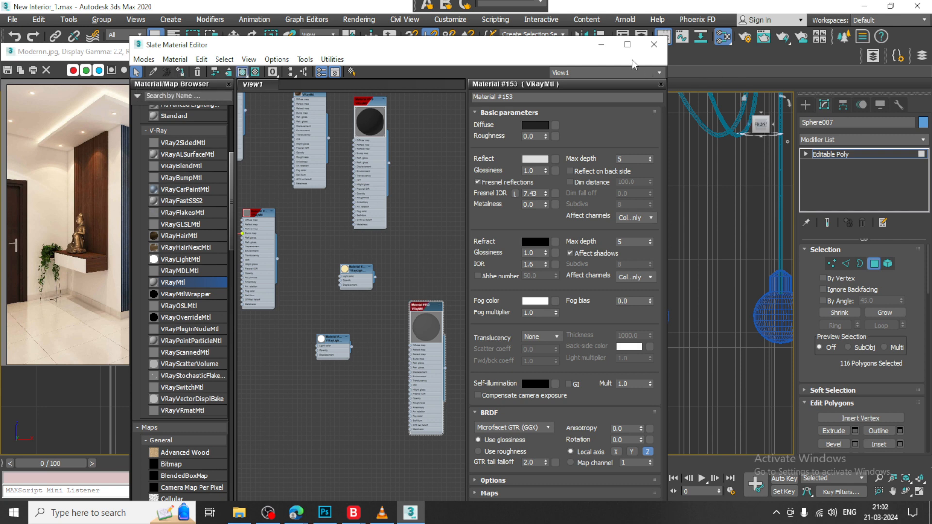
{"action": "left_click", "coordinate": [602, 45]}
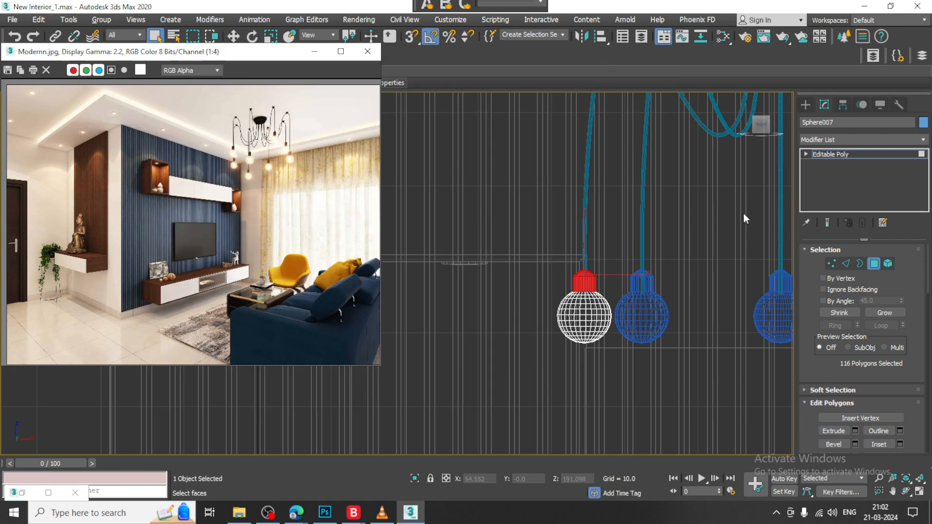
- Select the bulb's hanging cable and darken the black cap material's Reflect colour to a medium grey
{"action": "left_click", "coordinate": [873, 154]}
{"action": "left_click", "coordinate": [588, 205]}
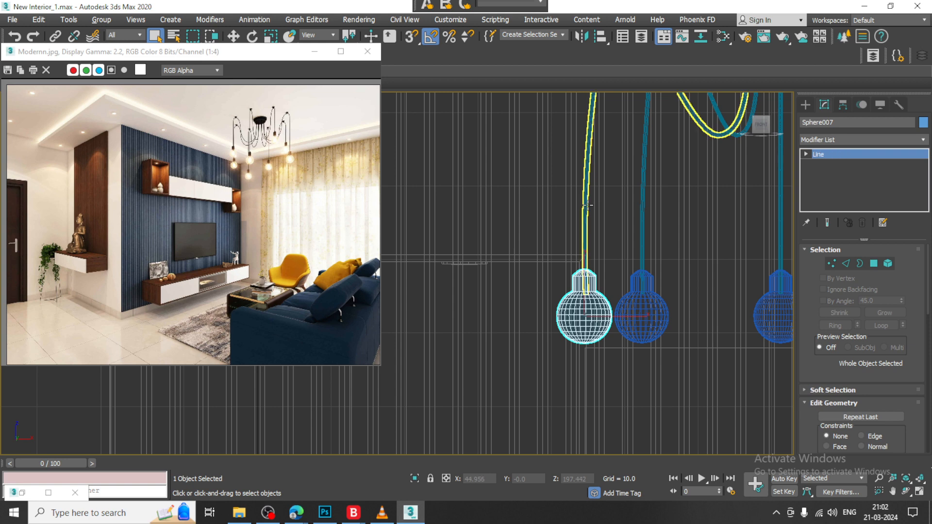
{"action": "key", "text": "m"}
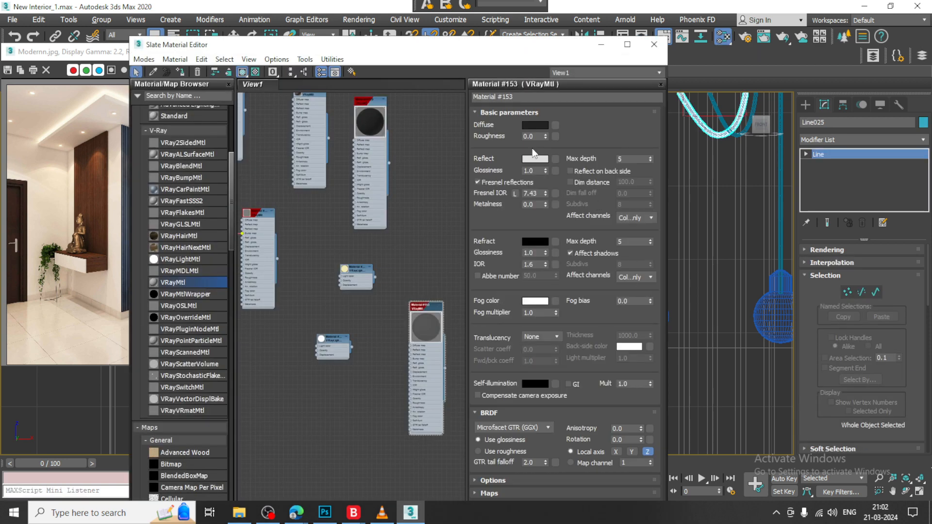
{"action": "left_click", "coordinate": [534, 160]}
{"action": "left_click_drag", "start_coordinate": [348, 142], "coordinate": [348, 96]}
{"action": "left_click", "coordinate": [431, 179]}
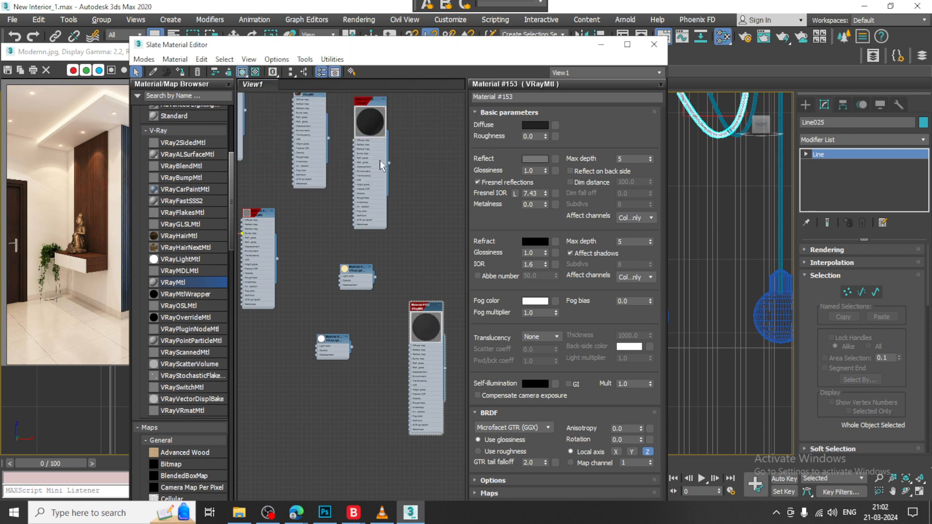
{"action": "left_click", "coordinate": [601, 45]}
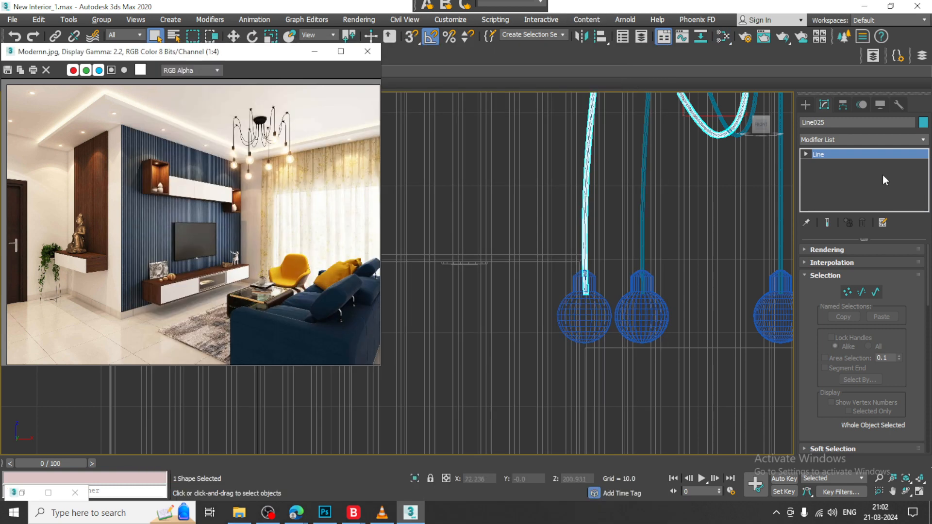
- Convert the textured bulb's hanging cable from a line to an Editable Poly in the perspective view
{"action": "key", "text": "1"}
{"action": "key", "text": "alt+w"}
{"action": "middle_click", "coordinate": [651, 333]}
{"action": "key", "text": "alt+w"}
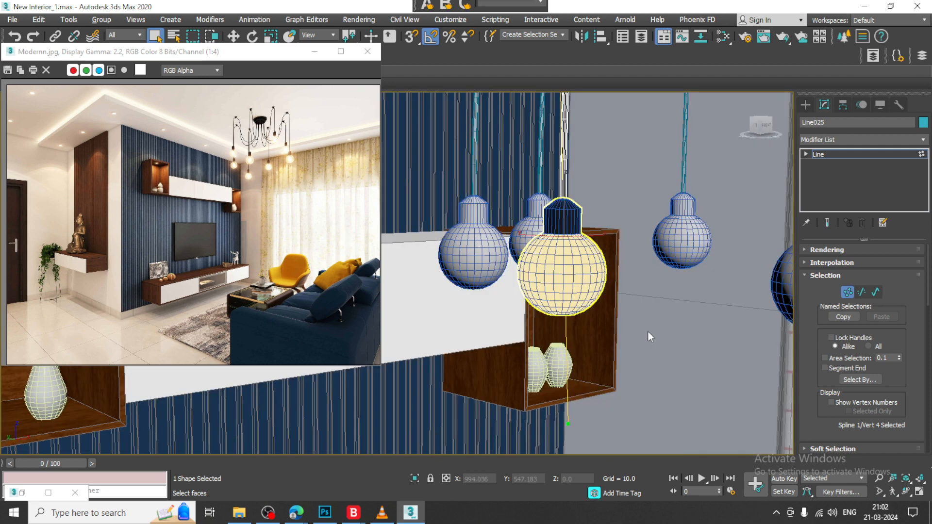
{"action": "left_click", "coordinate": [874, 154]}
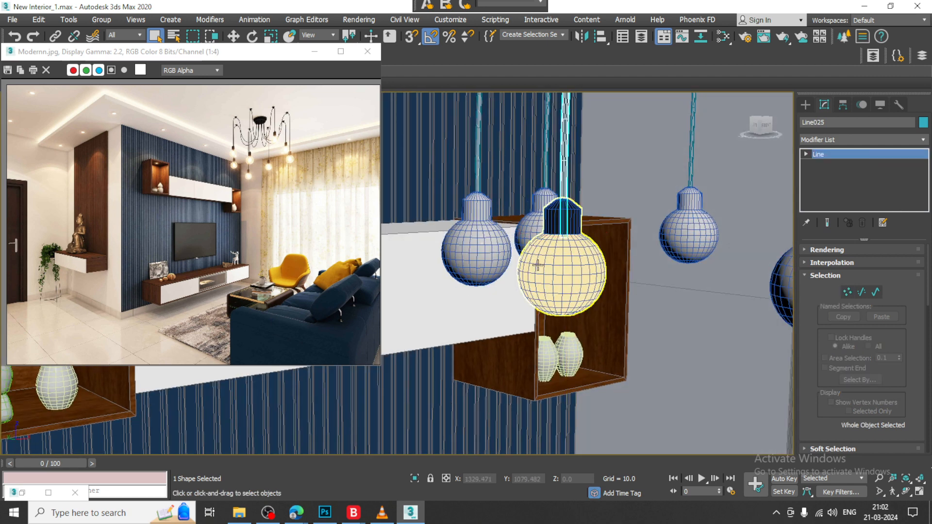
{"action": "right_click", "coordinate": [565, 179]}
{"action": "mouse_move", "coordinate": [646, 306]}
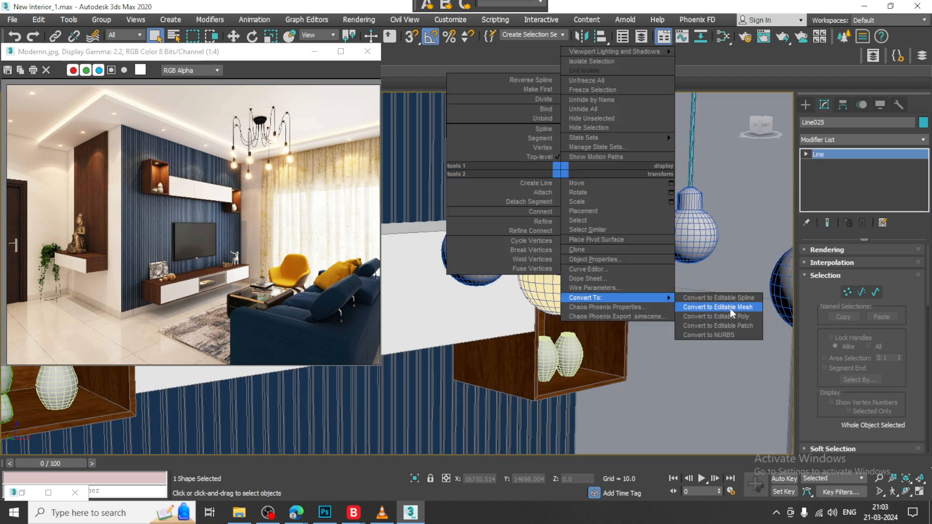
{"action": "left_click", "coordinate": [714, 326]}
- Delete all the chandelier's untextured bulb-and-cable groups, keeping only the textured bulb, its cable and the round base
{"action": "left_click", "coordinate": [598, 286], "text": "ctrl"}
{"action": "key", "text": "w"}
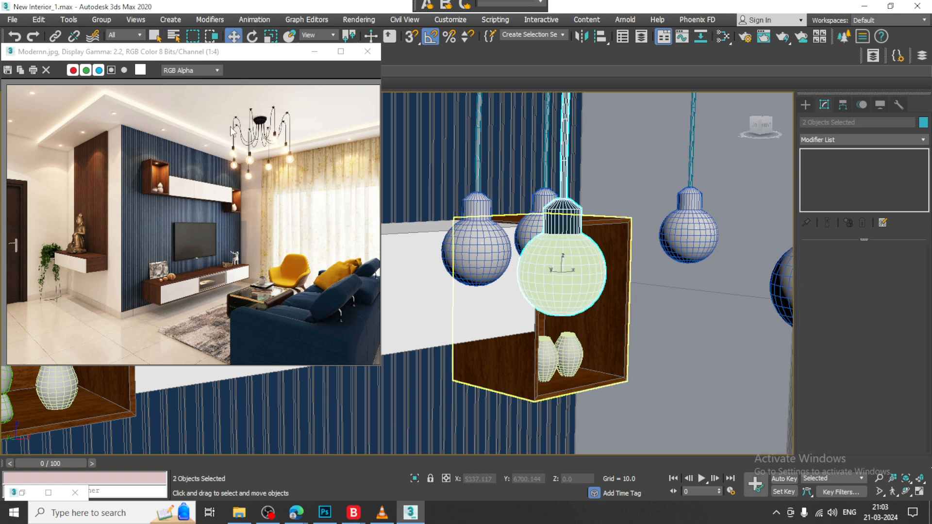
{"action": "left_click", "coordinate": [490, 247]}
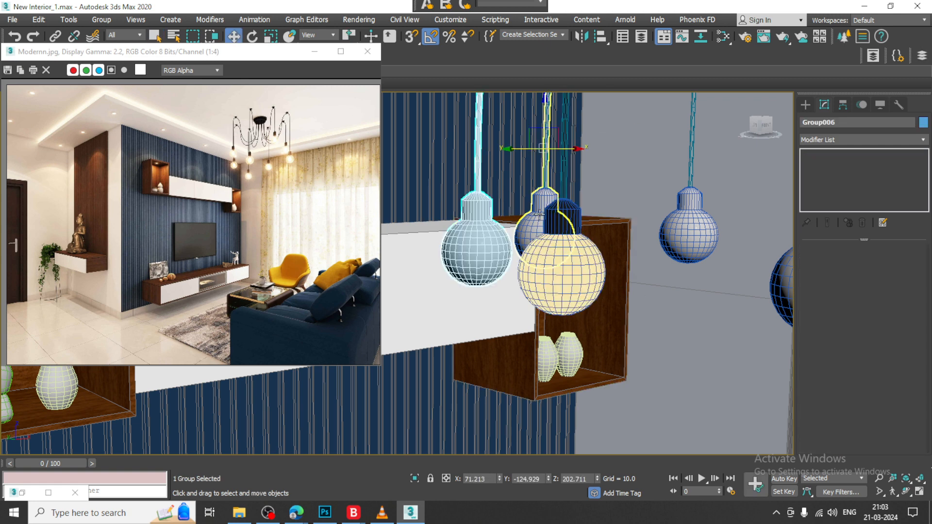
{"action": "left_click", "coordinate": [529, 245], "text": "ctrl"}
{"action": "left_click", "coordinate": [678, 244]}
{"action": "scroll", "coordinate": [684, 262], "scroll_direction": "up", "scroll_amount": 3}
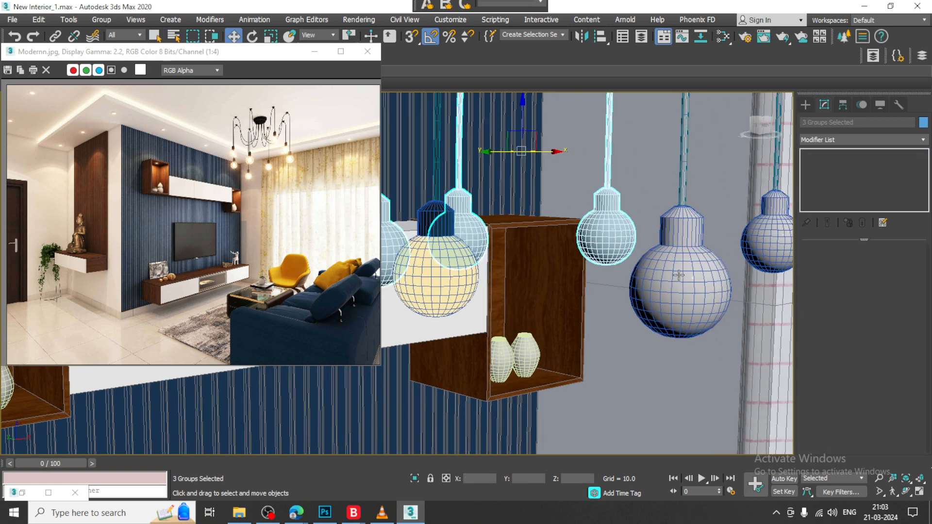
{"action": "key", "text": "Delete"}
{"action": "scroll", "coordinate": [698, 237], "scroll_direction": "down", "scroll_amount": 4}
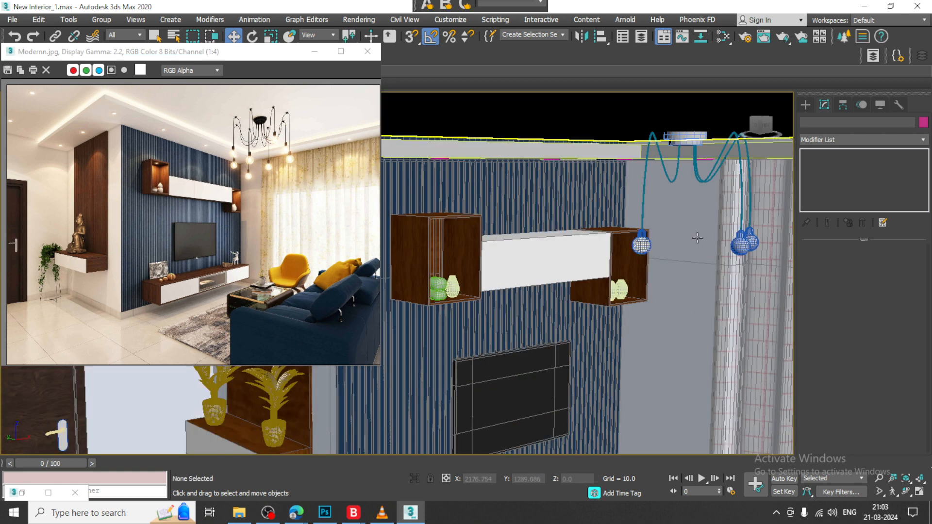
{"action": "left_click", "coordinate": [746, 247]}
{"action": "key", "text": "Delete"}
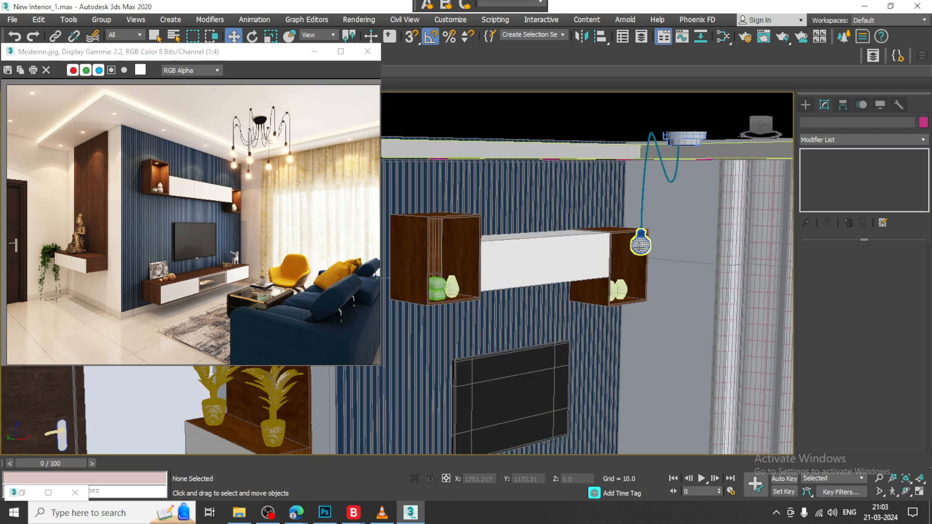
- Select the textured bulb with its cable and, in the top view, move the cable's pivot to the centre of the chandelier's round base
{"action": "left_click", "coordinate": [637, 249]}
{"action": "left_click", "coordinate": [640, 205], "text": "ctrl"}
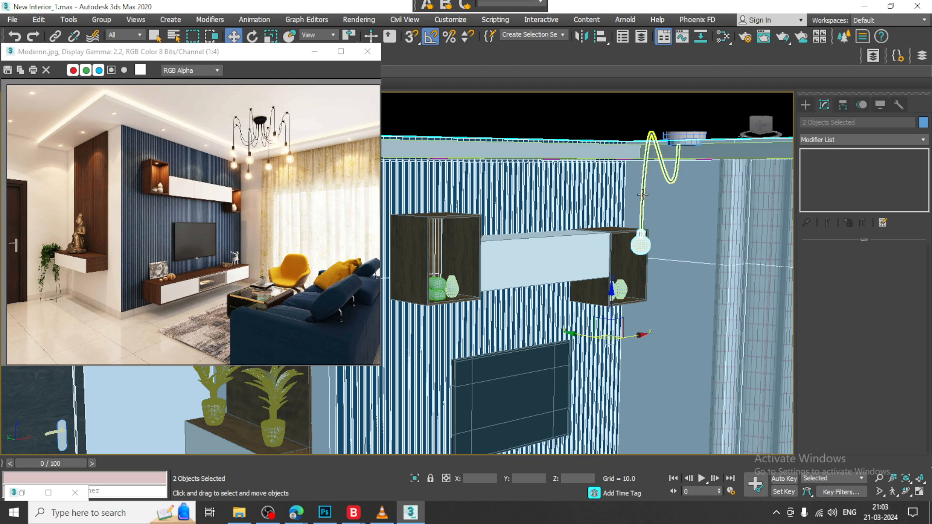
{"action": "left_click", "coordinate": [648, 175]}
{"action": "left_click", "coordinate": [646, 249], "text": "ctrl"}
{"action": "key", "text": "alt+w"}
{"action": "left_click_drag", "start_coordinate": [220, 52], "coordinate": [128, 51]}
{"action": "middle_click", "coordinate": [334, 205]}
{"action": "key", "text": "z"}
{"action": "key", "text": "alt+w"}
{"action": "scroll", "coordinate": [414, 214], "scroll_direction": "down", "scroll_amount": 4}
{"action": "middle_click_drag", "start_coordinate": [414, 214], "coordinate": [483, 199]}
{"action": "scroll", "coordinate": [483, 200], "scroll_direction": "down", "scroll_amount": 2}
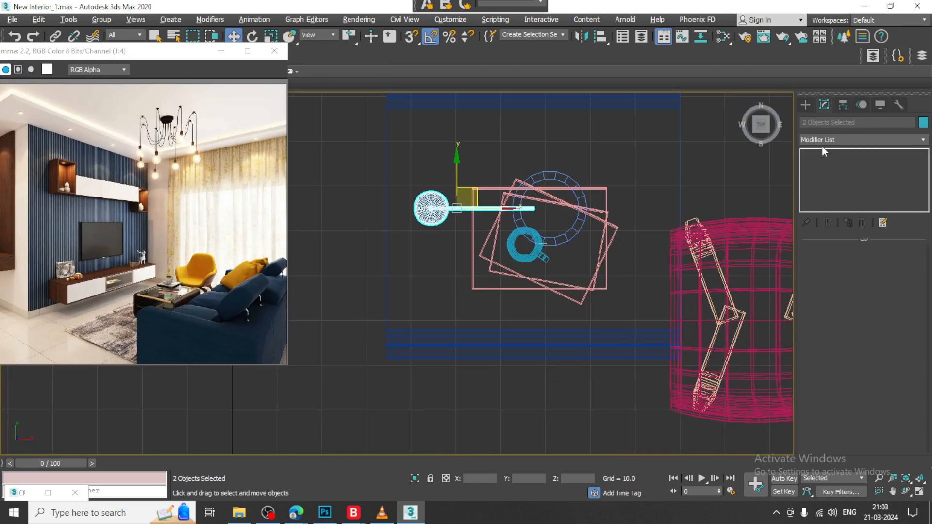
{"action": "left_click", "coordinate": [843, 106]}
{"action": "left_click", "coordinate": [861, 185]}
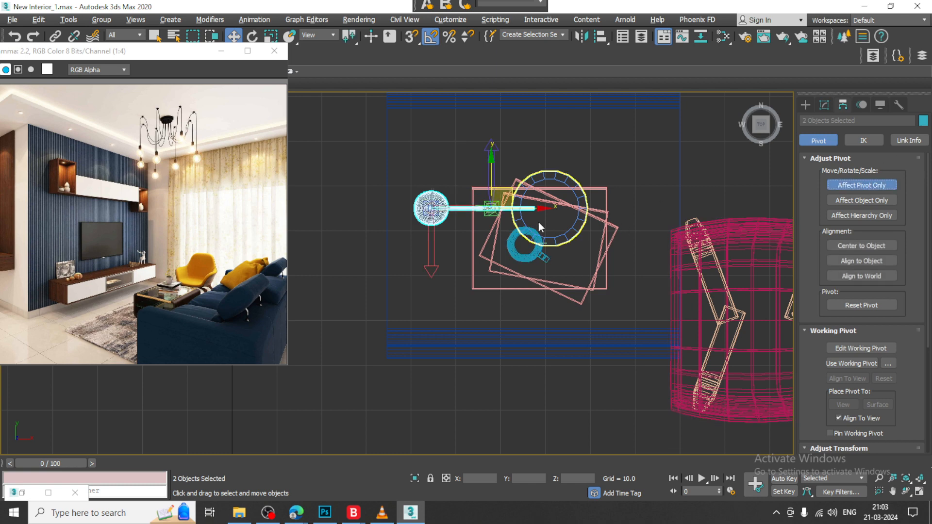
{"action": "left_click_drag", "start_coordinate": [496, 208], "coordinate": [597, 207]}
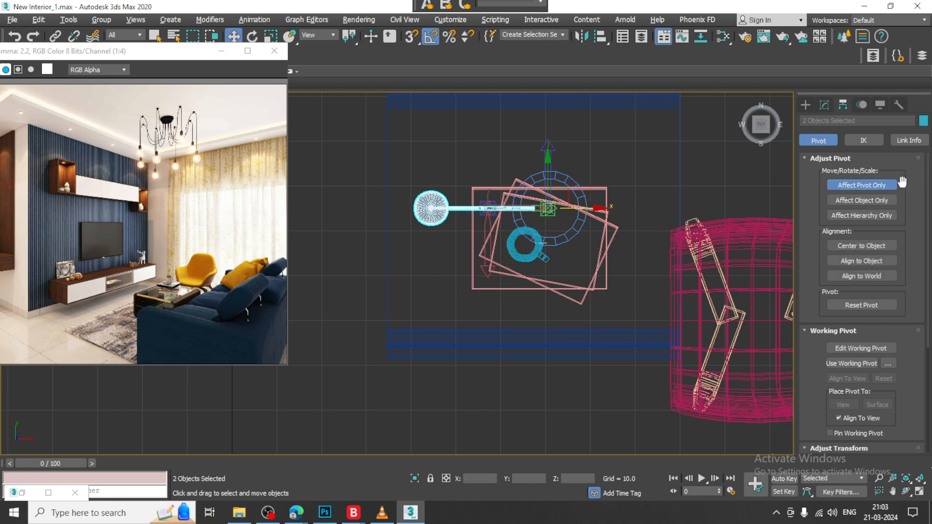
{"action": "left_click", "coordinate": [862, 185]}
- Move the textured bulb's own pivot to the centre of the chandelier's round base
{"action": "scroll", "coordinate": [629, 191], "scroll_direction": "up", "scroll_amount": 3}
{"action": "scroll", "coordinate": [494, 255], "scroll_direction": "up", "scroll_amount": 1}
{"action": "middle_click_drag", "start_coordinate": [494, 254], "coordinate": [597, 241]}
{"action": "scroll", "coordinate": [554, 233], "scroll_direction": "down", "scroll_amount": 2}
{"action": "key", "text": "e"}
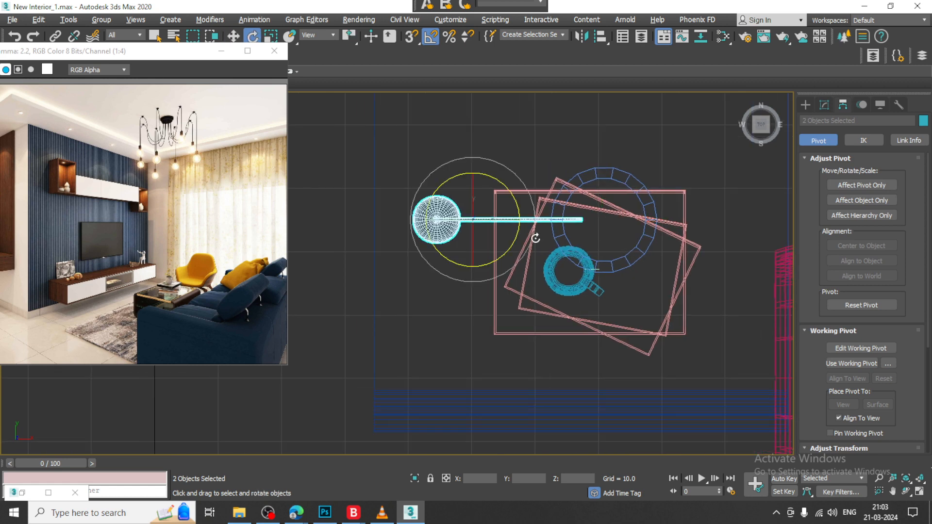
{"action": "left_click", "coordinate": [861, 185]}
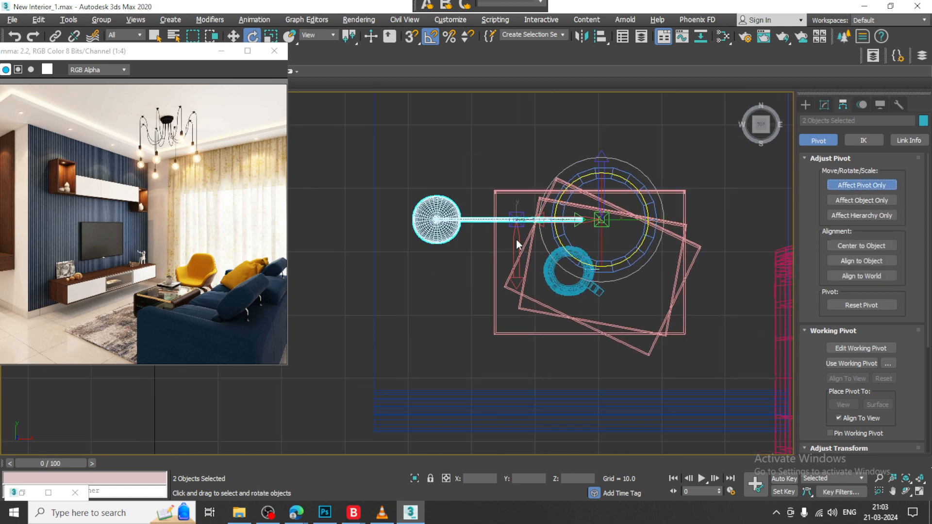
{"action": "key", "text": "w"}
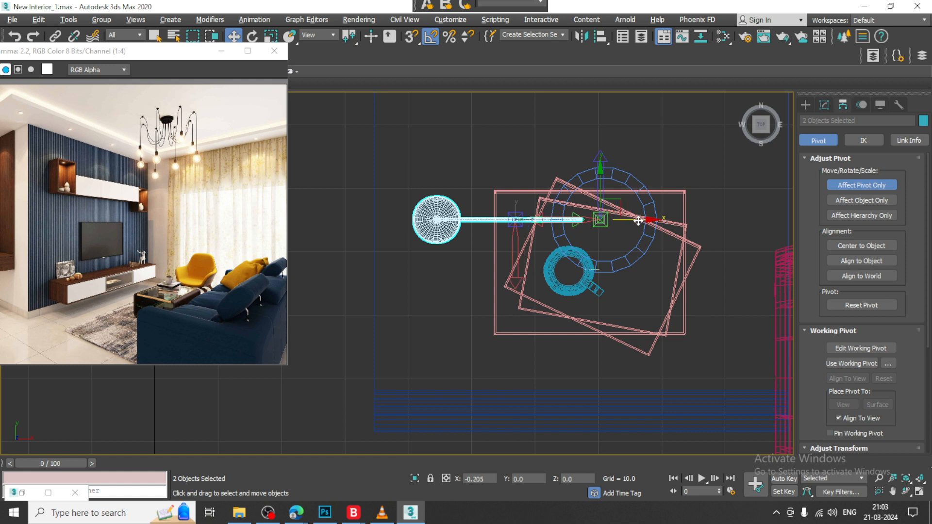
{"action": "left_click", "coordinate": [443, 229]}
{"action": "left_click_drag", "start_coordinate": [553, 220], "coordinate": [644, 217]}
{"action": "left_click", "coordinate": [862, 185]}
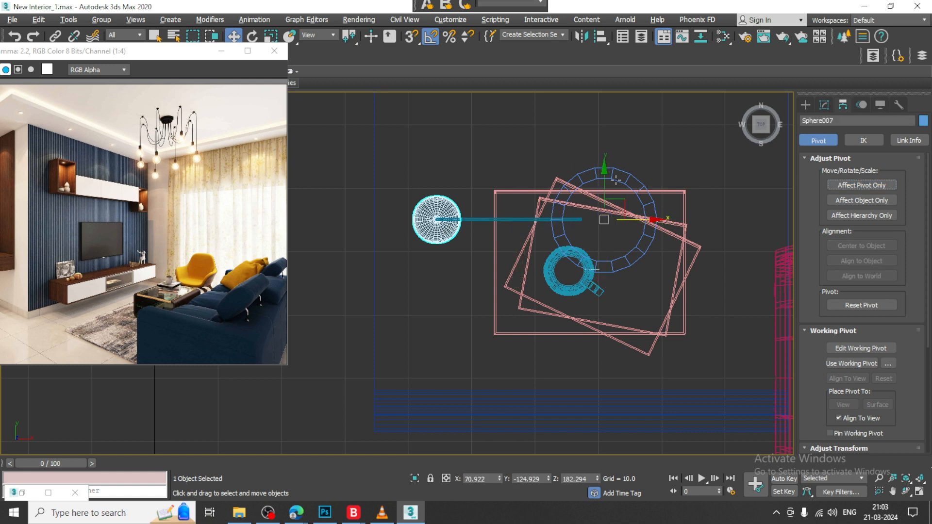
- Rotate-copy the bulb and its cable around the chandelier's centre to make eight evenly spaced arms
{"action": "left_click", "coordinate": [480, 219], "text": "ctrl"}
{"action": "key", "text": "e"}
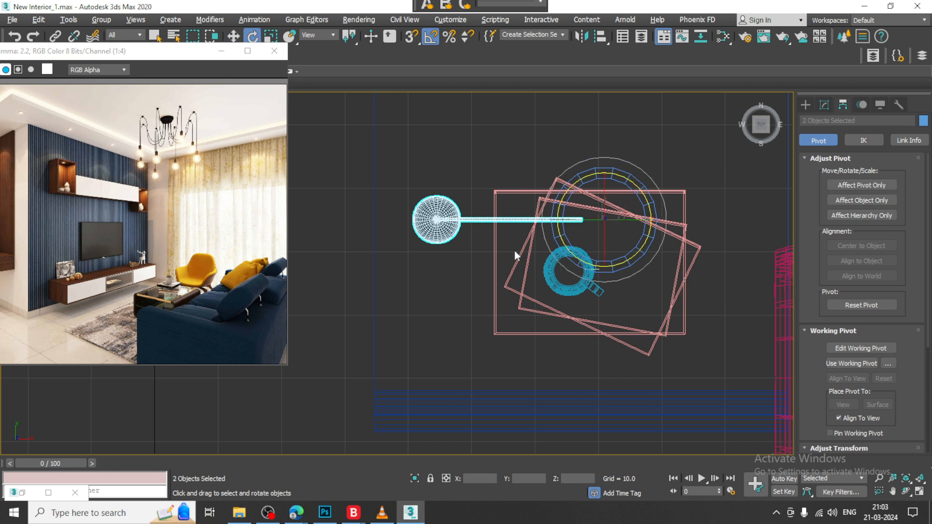
{"action": "left_click_drag", "start_coordinate": [628, 276], "coordinate": [631, 280], "text": "shift"}
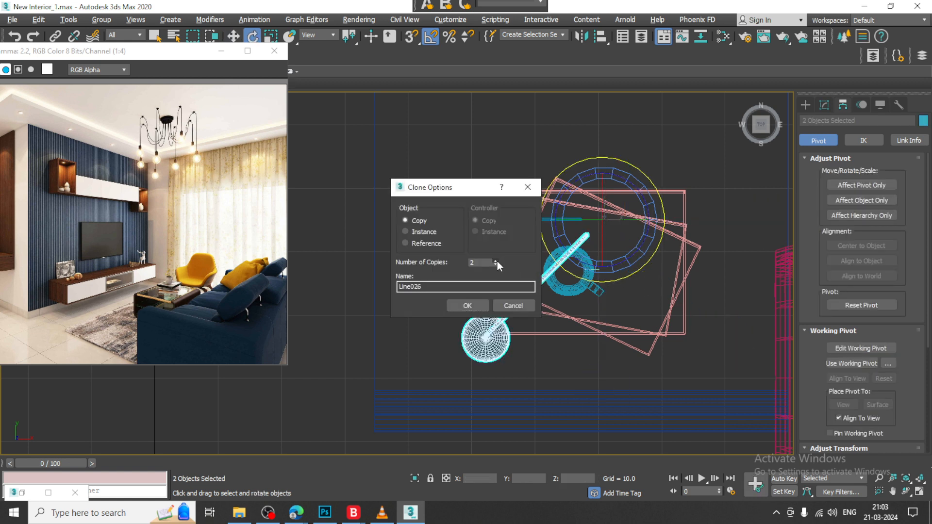
{"action": "left_click", "coordinate": [468, 306]}
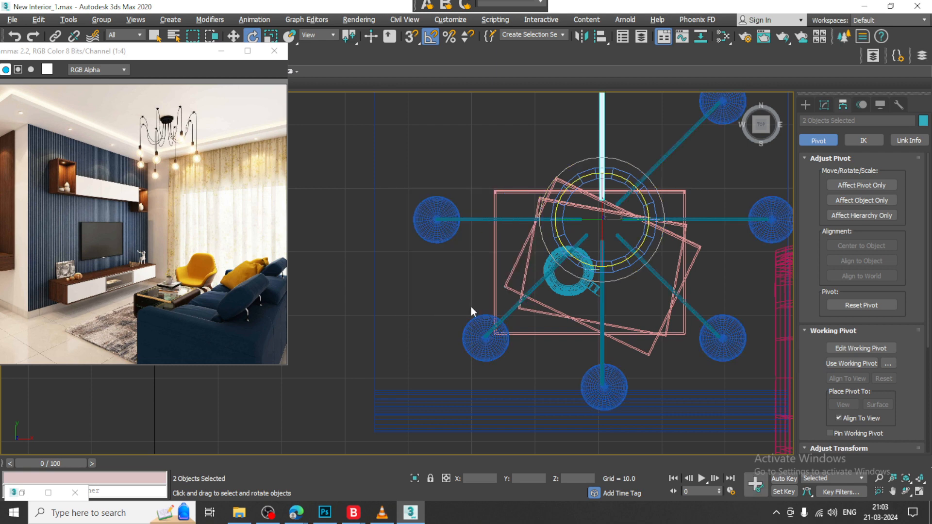
{"action": "left_click_drag", "start_coordinate": [636, 193], "coordinate": [632, 192], "text": "shift"}
{"action": "left_click", "coordinate": [468, 307]}
- Apply the black reflective VRayMtl, Material #153, to the chandelier's round base in the perspective view
{"action": "middle_click_drag", "start_coordinate": [584, 368], "coordinate": [573, 365]}
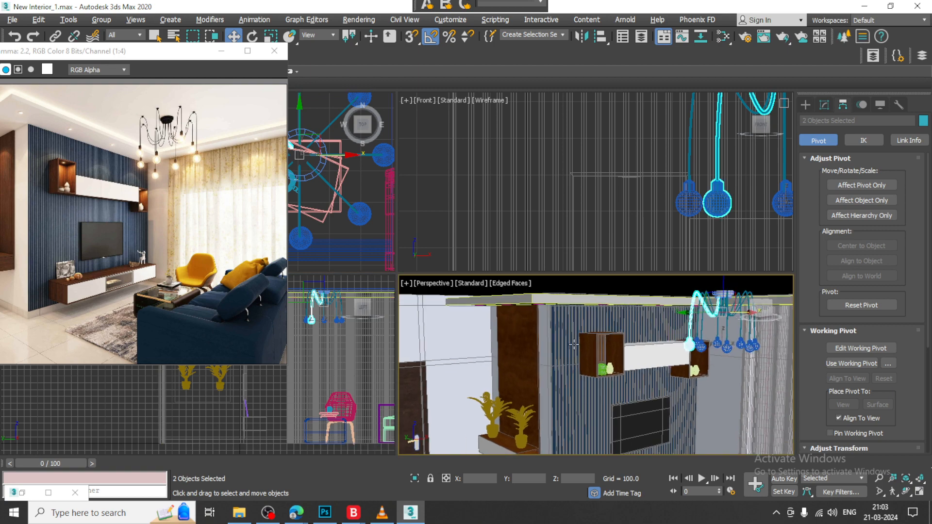
{"action": "key", "text": "alt+w"}
{"action": "middle_click_drag", "start_coordinate": [631, 288], "coordinate": [515, 354]}
{"action": "left_click", "coordinate": [549, 188]}
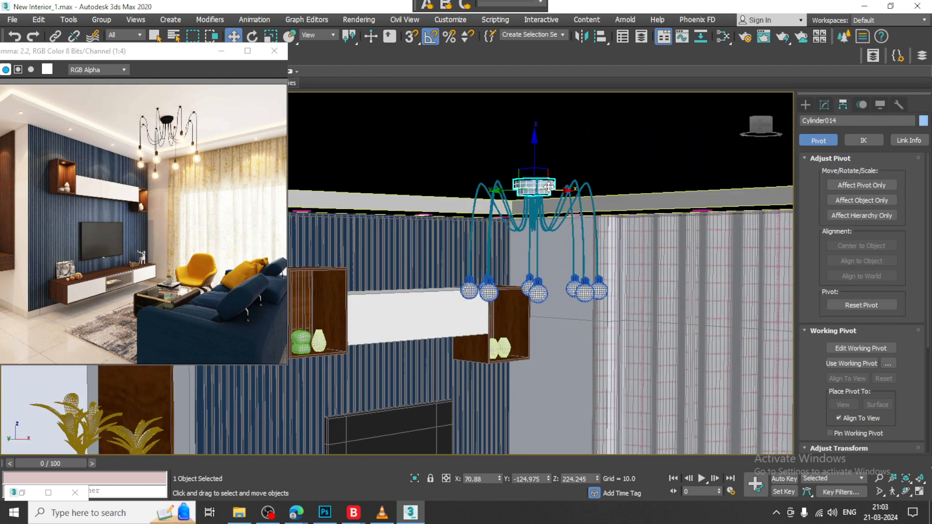
{"action": "key", "text": "m"}
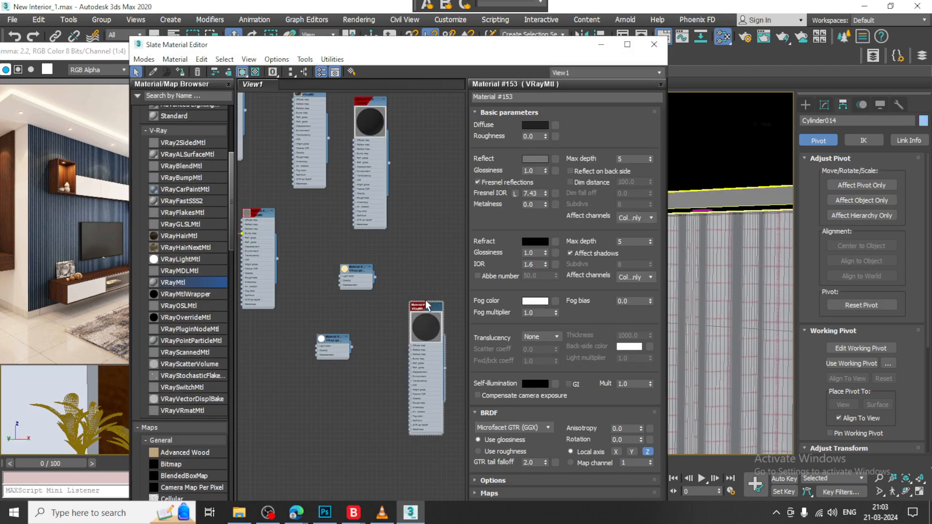
{"action": "left_click", "coordinate": [428, 304]}
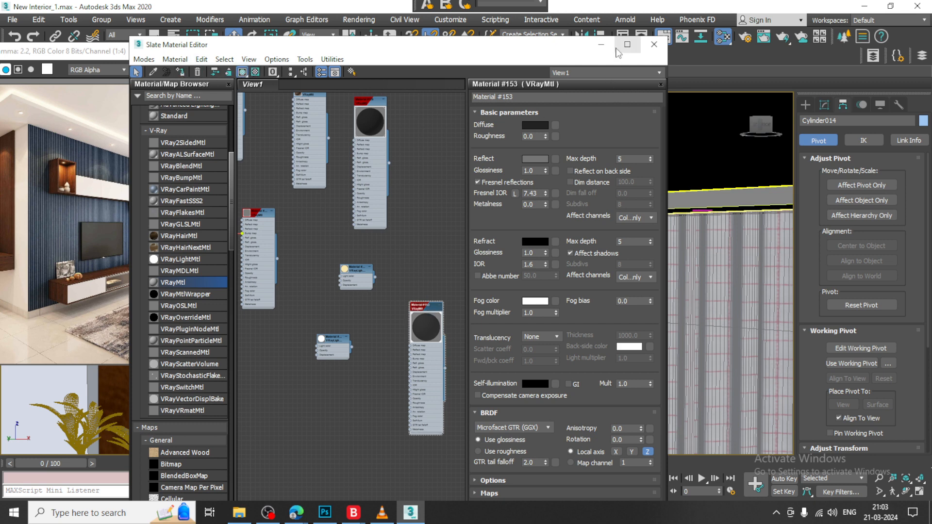
{"action": "left_click", "coordinate": [601, 44]}
{"action": "left_click", "coordinate": [825, 105]}
- Apply the white VRayMtl, Material #28, to the false-ceiling border that holds the spotlights, and clear the selection
{"action": "scroll", "coordinate": [604, 261], "scroll_direction": "down", "scroll_amount": 2}
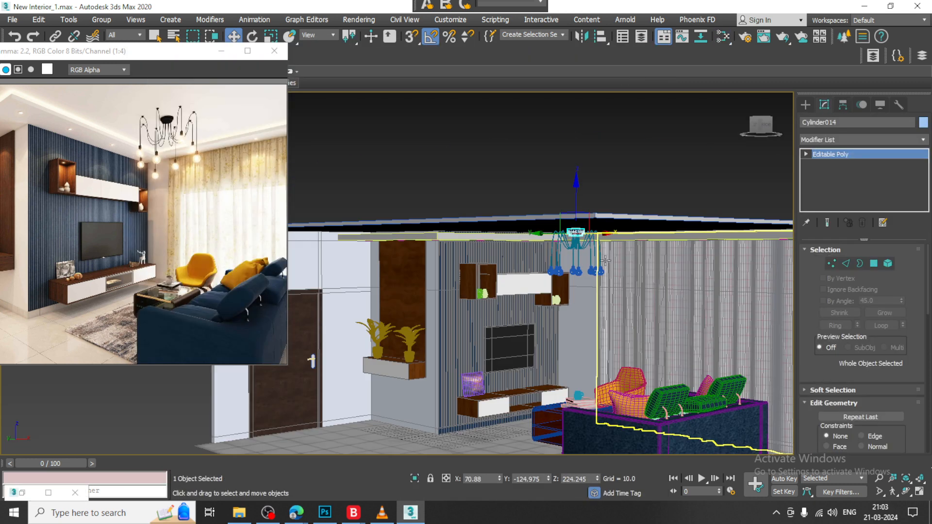
{"action": "middle_click_drag", "start_coordinate": [605, 261], "coordinate": [427, 250], "text": "alt"}
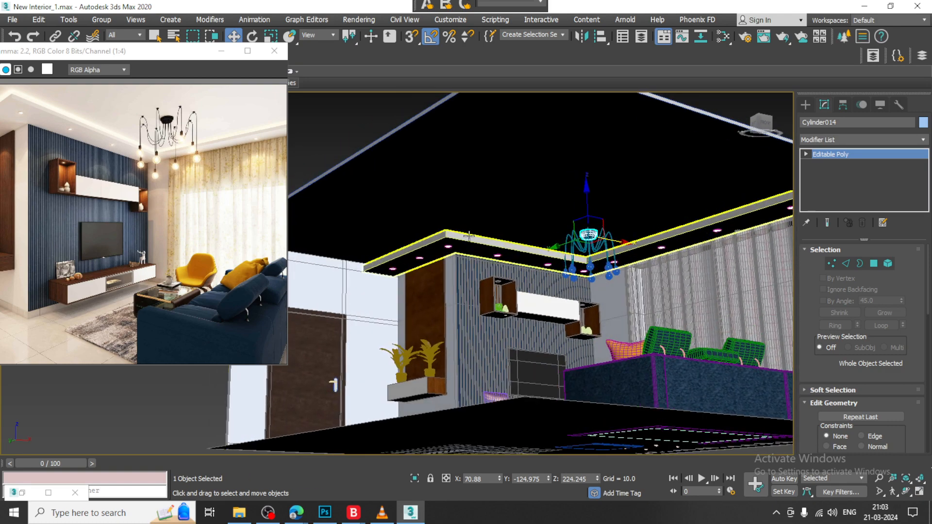
{"action": "left_click", "coordinate": [469, 236]}
{"action": "middle_click_drag", "start_coordinate": [497, 237], "coordinate": [508, 267], "text": "alt"}
{"action": "scroll", "coordinate": [494, 278], "scroll_direction": "up", "scroll_amount": 3}
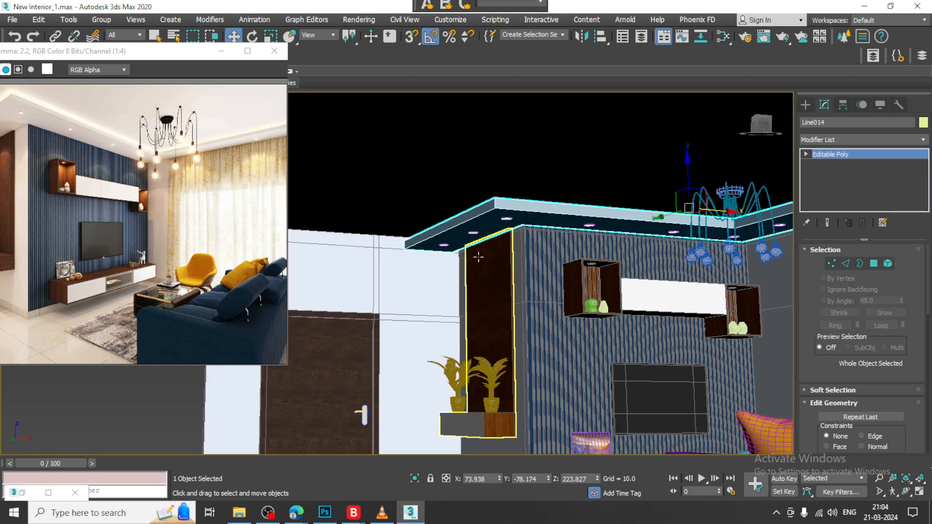
{"action": "key", "text": "m"}
{"action": "middle_click_drag", "start_coordinate": [373, 197], "coordinate": [431, 386]}
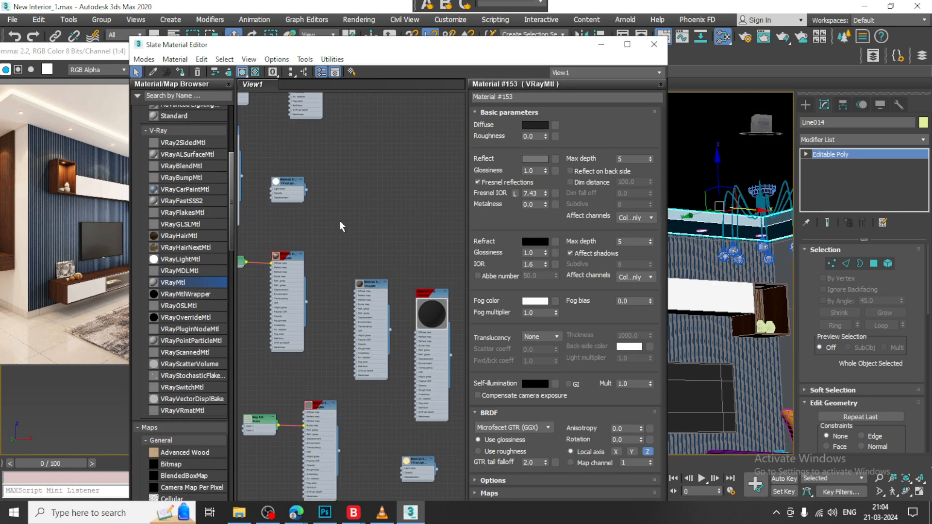
{"action": "middle_click_drag", "start_coordinate": [339, 221], "coordinate": [398, 282]}
{"action": "middle_click_drag", "start_coordinate": [346, 194], "coordinate": [361, 252]}
{"action": "scroll", "coordinate": [358, 207], "scroll_direction": "down", "scroll_amount": 1}
{"action": "left_click_drag", "start_coordinate": [361, 252], "coordinate": [365, 282]}
{"action": "middle_click_drag", "start_coordinate": [362, 208], "coordinate": [376, 272]}
{"action": "scroll", "coordinate": [355, 248], "scroll_direction": "up", "scroll_amount": 5}
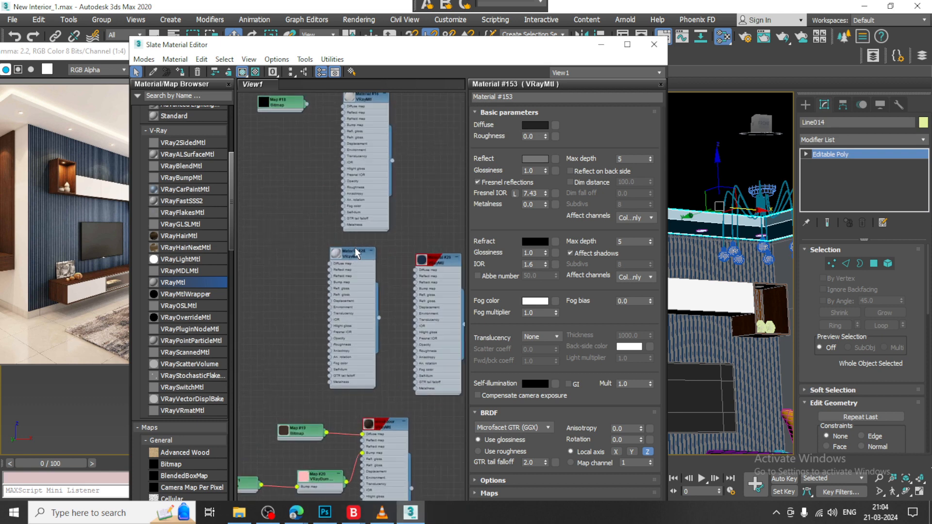
{"action": "double_click", "coordinate": [327, 250]}
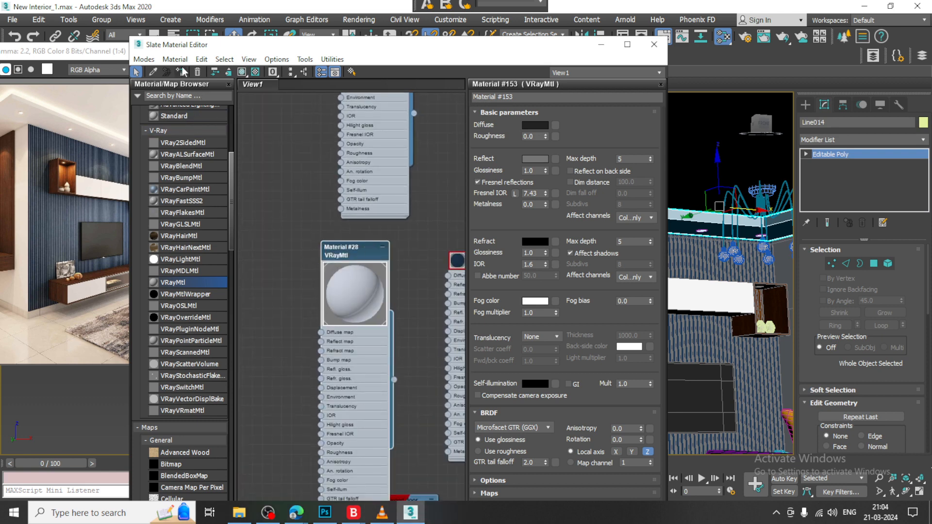
{"action": "left_click", "coordinate": [601, 44]}
{"action": "scroll", "coordinate": [608, 220], "scroll_direction": "down", "scroll_amount": 4}
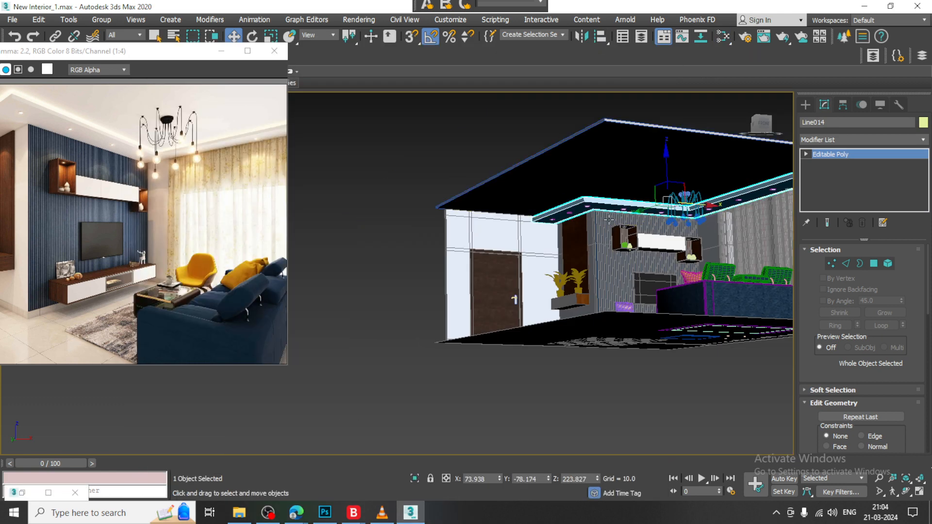
{"action": "left_click", "coordinate": [414, 123]}
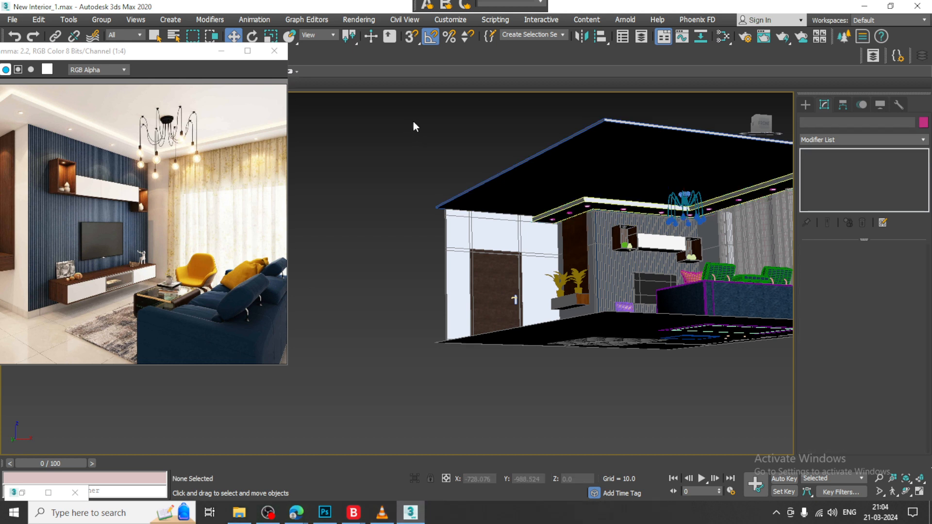
- Select the strip of polygons along the base of the walls as the skirting, in the front view
{"action": "middle_click_drag", "start_coordinate": [601, 248], "coordinate": [630, 313], "text": "alt"}
{"action": "middle_click_drag", "start_coordinate": [630, 313], "coordinate": [567, 289]}
{"action": "scroll", "coordinate": [591, 301], "scroll_direction": "up", "scroll_amount": 10}
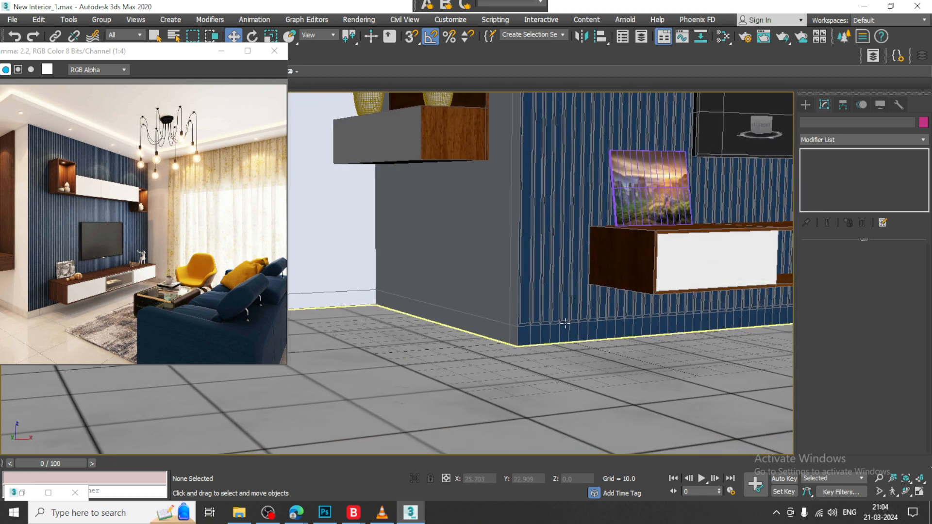
{"action": "left_click", "coordinate": [544, 335]}
{"action": "scroll", "coordinate": [543, 336], "scroll_direction": "down", "scroll_amount": 5}
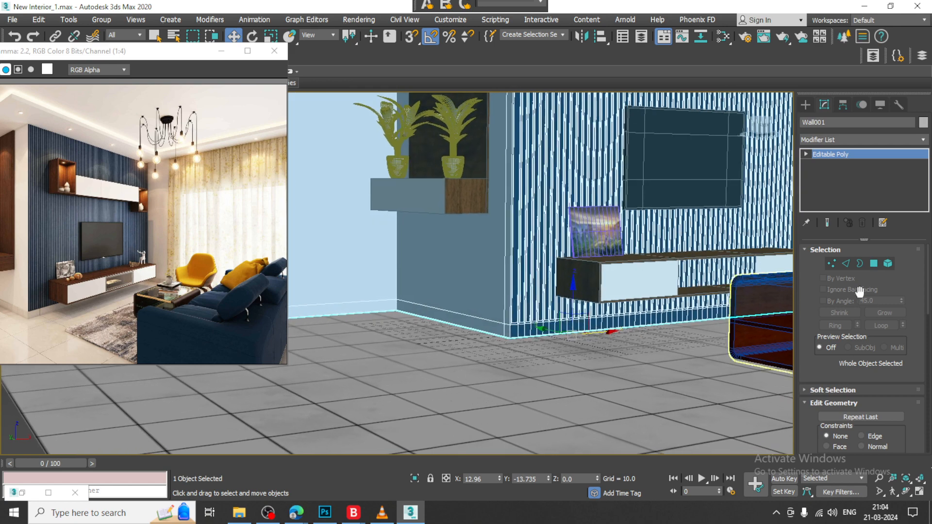
{"action": "left_click", "coordinate": [873, 265]}
{"action": "key", "text": "alt+w"}
{"action": "middle_click", "coordinate": [608, 153]}
{"action": "scroll", "coordinate": [607, 154], "scroll_direction": "down", "scroll_amount": 3}
{"action": "key", "text": "alt+w"}
{"action": "scroll", "coordinate": [594, 253], "scroll_direction": "down", "scroll_amount": 6}
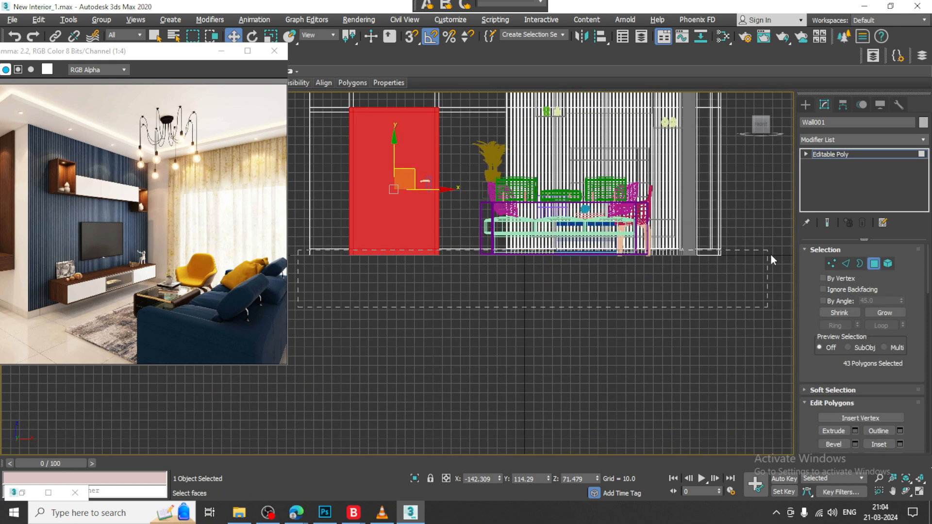
{"action": "left_click_drag", "start_coordinate": [771, 256], "coordinate": [771, 252]}
{"action": "key", "text": "alt+w"}
{"action": "middle_click", "coordinate": [680, 320]}
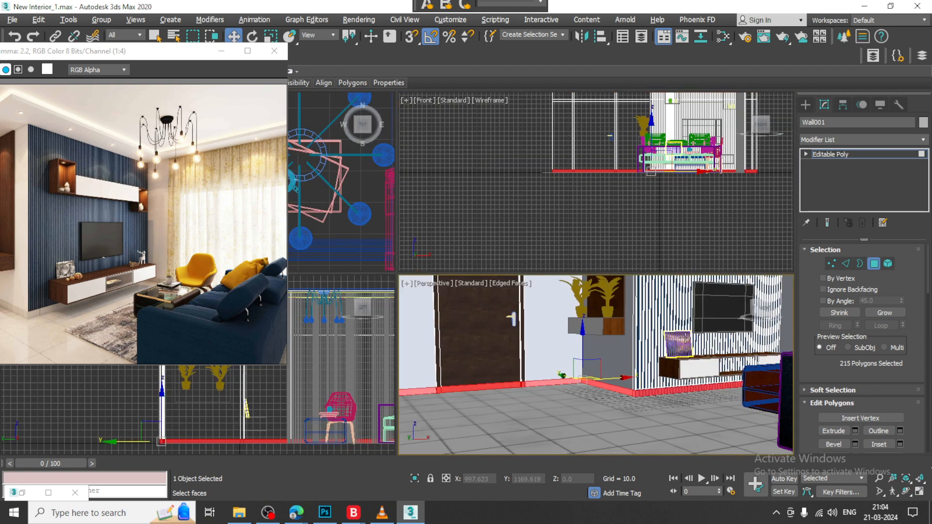
- Remove the base polygons of the door panel and the door frame's front faces from the skirting selection
{"action": "key", "text": "alt+w"}
{"action": "scroll", "coordinate": [636, 328], "scroll_direction": "up", "scroll_amount": 3}
{"action": "middle_click_drag", "start_coordinate": [636, 328], "coordinate": [533, 327], "text": "alt"}
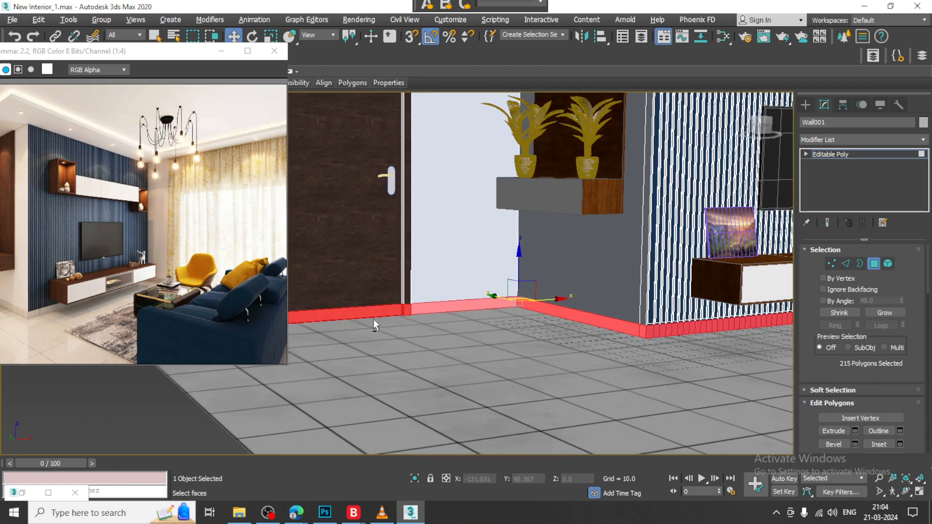
{"action": "middle_click_drag", "start_coordinate": [374, 319], "coordinate": [352, 320], "text": "alt"}
{"action": "middle_click_drag", "start_coordinate": [352, 320], "coordinate": [539, 326]}
{"action": "left_click_drag", "start_coordinate": [438, 322], "coordinate": [470, 214], "text": "alt"}
{"action": "scroll", "coordinate": [403, 301], "scroll_direction": "up", "scroll_amount": 3}
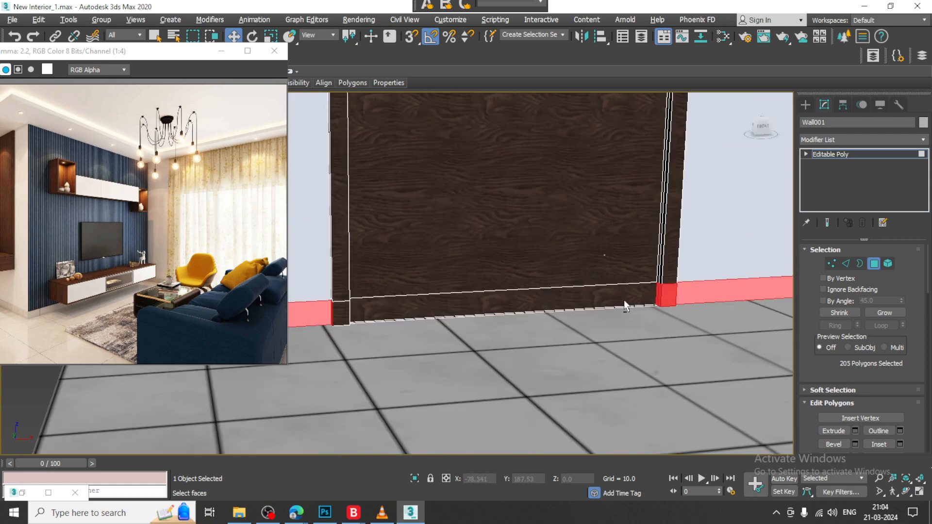
{"action": "left_click_drag", "start_coordinate": [665, 351], "coordinate": [667, 351], "text": "alt"}
- Remove the remaining narrow base polygons on both outer sides of the door frame from the skirting selection
{"action": "middle_click_drag", "start_coordinate": [668, 352], "coordinate": [699, 354], "text": "alt"}
{"action": "middle_click_drag", "start_coordinate": [582, 300], "coordinate": [607, 275]}
{"action": "scroll", "coordinate": [566, 295], "scroll_direction": "up", "scroll_amount": 3}
{"action": "middle_click_drag", "start_coordinate": [596, 350], "coordinate": [601, 242]}
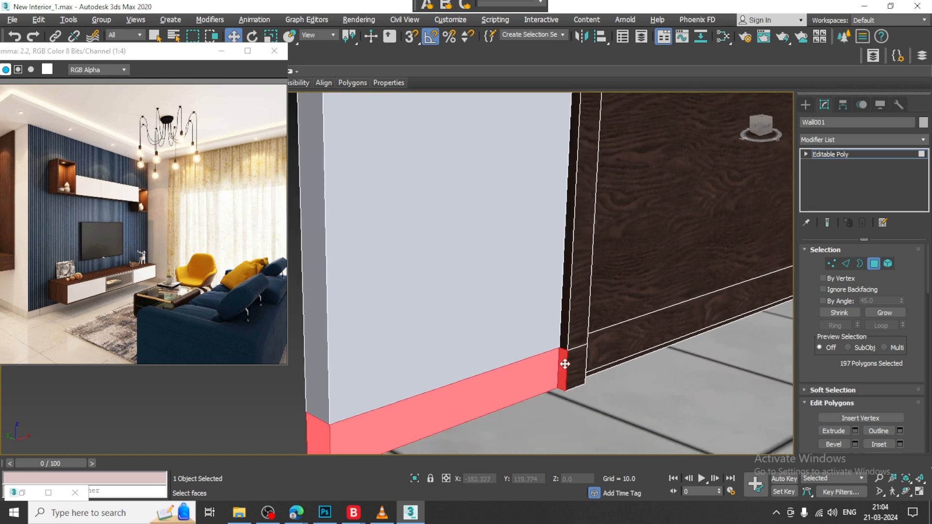
{"action": "left_click", "coordinate": [565, 364], "text": "alt"}
{"action": "scroll", "coordinate": [593, 353], "scroll_direction": "down", "scroll_amount": 5}
{"action": "middle_click_drag", "start_coordinate": [689, 310], "coordinate": [601, 294], "text": "alt"}
{"action": "middle_click_drag", "start_coordinate": [779, 245], "coordinate": [666, 275]}
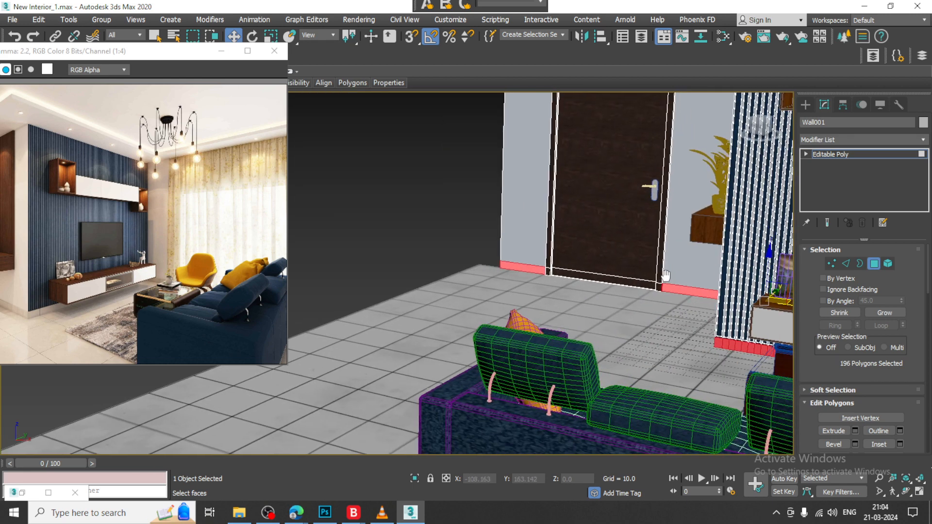
{"action": "scroll", "coordinate": [666, 276], "scroll_direction": "up", "scroll_amount": 5}
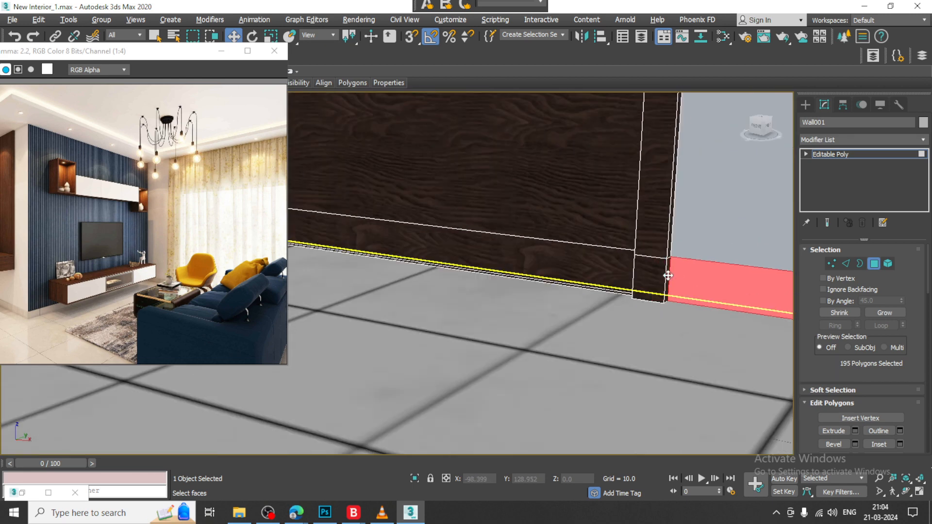
- Assign the existing tiled "floor" VRayMtl to the selected skirting polygons of the wall
{"action": "scroll", "coordinate": [680, 277], "scroll_direction": "down", "scroll_amount": 10}
{"action": "middle_click_drag", "start_coordinate": [648, 283], "coordinate": [578, 281], "text": "alt"}
{"action": "scroll", "coordinate": [629, 282], "scroll_direction": "up", "scroll_amount": 5}
{"action": "key", "text": "m"}
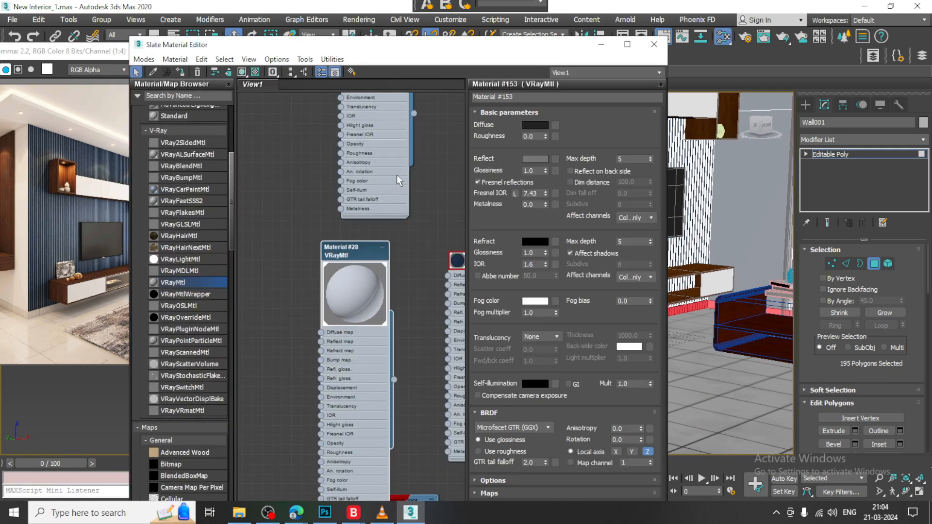
{"action": "middle_click_drag", "start_coordinate": [396, 176], "coordinate": [372, 310]}
{"action": "scroll", "coordinate": [364, 301], "scroll_direction": "down", "scroll_amount": 6}
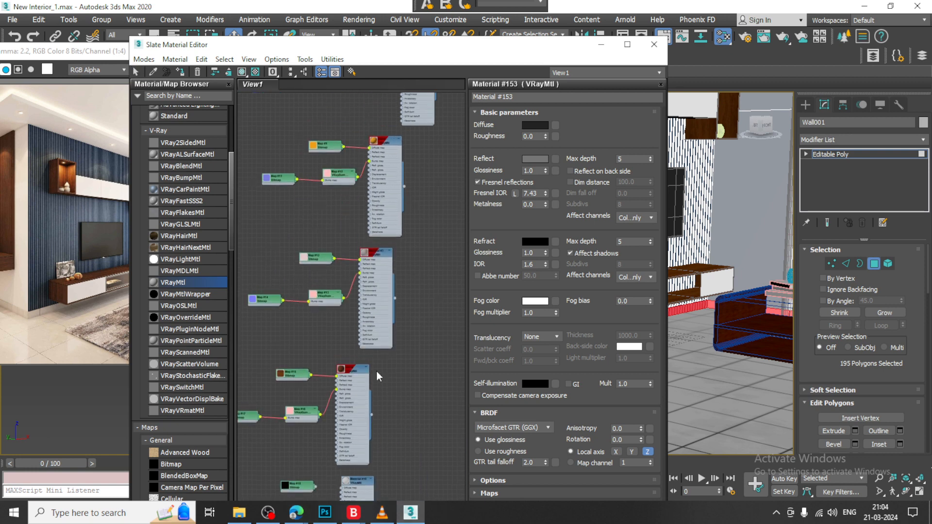
{"action": "scroll", "coordinate": [368, 242], "scroll_direction": "up", "scroll_amount": 4}
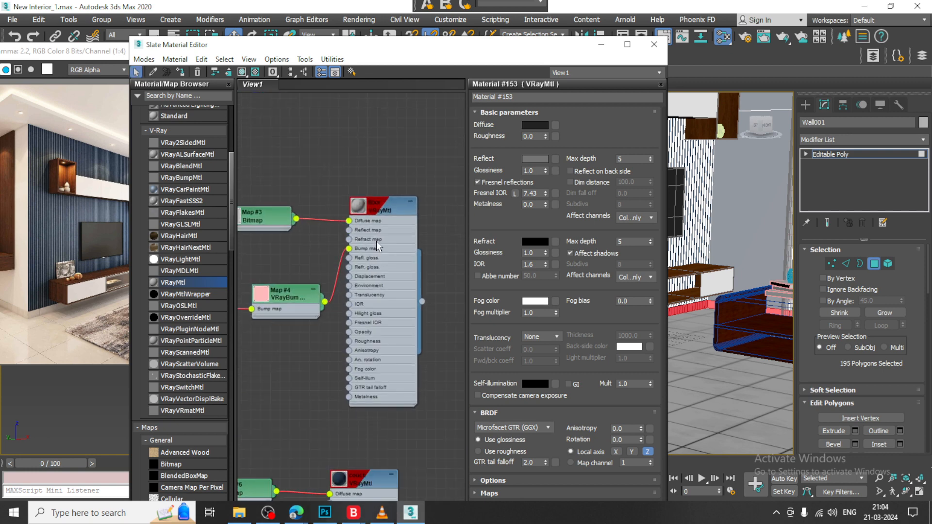
{"action": "left_click", "coordinate": [387, 208]}
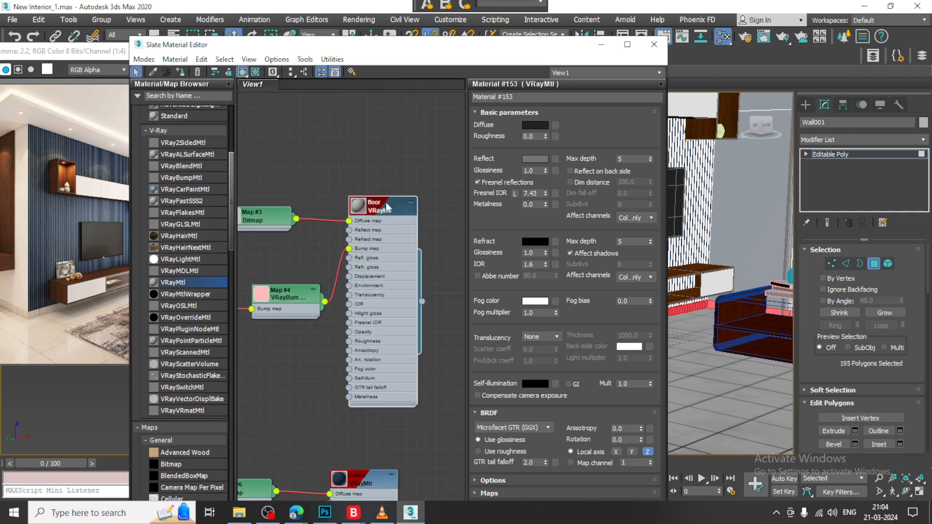
{"action": "left_click", "coordinate": [601, 44]}
{"action": "scroll", "coordinate": [728, 245], "scroll_direction": "up", "scroll_amount": 4}
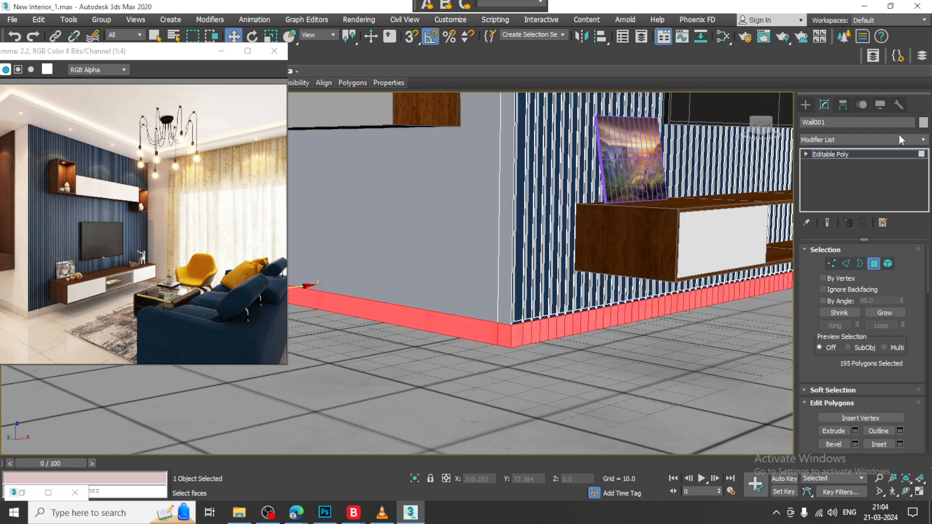
- Add a UVW Map with Box mapping to the skirting polygons, with length 519.861 and height 47.228
{"action": "left_click", "coordinate": [869, 139]}
{"action": "scroll", "coordinate": [864, 258], "scroll_direction": "down", "scroll_amount": 10}
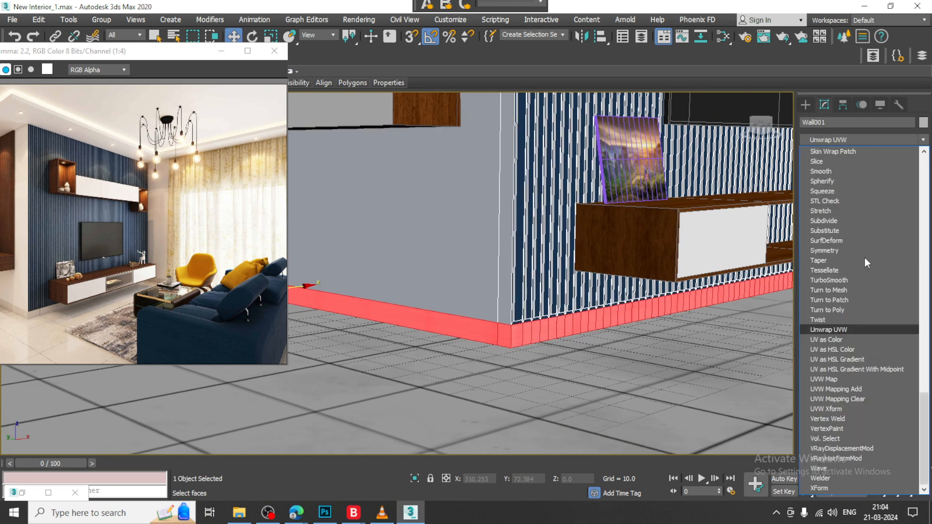
{"action": "left_click", "coordinate": [837, 383]}
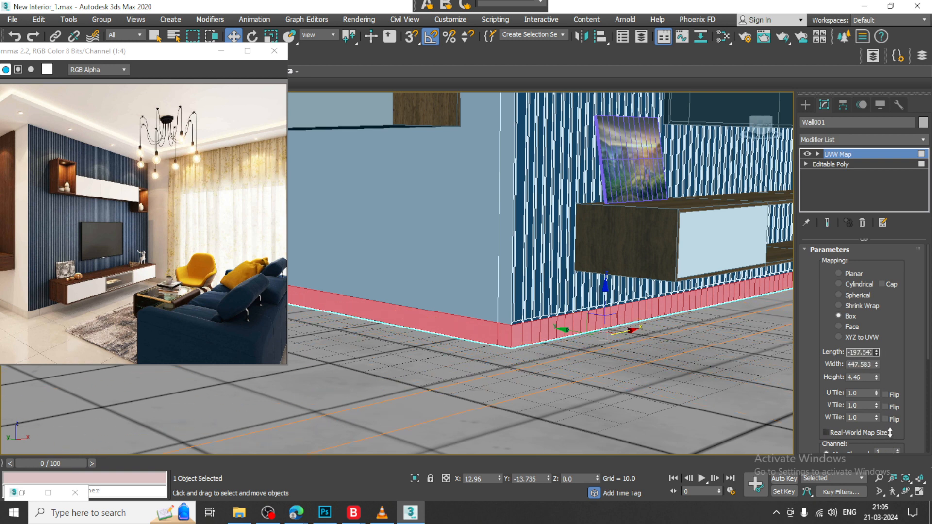
{"action": "left_click_drag", "start_coordinate": [876, 377], "coordinate": [878, 89]}
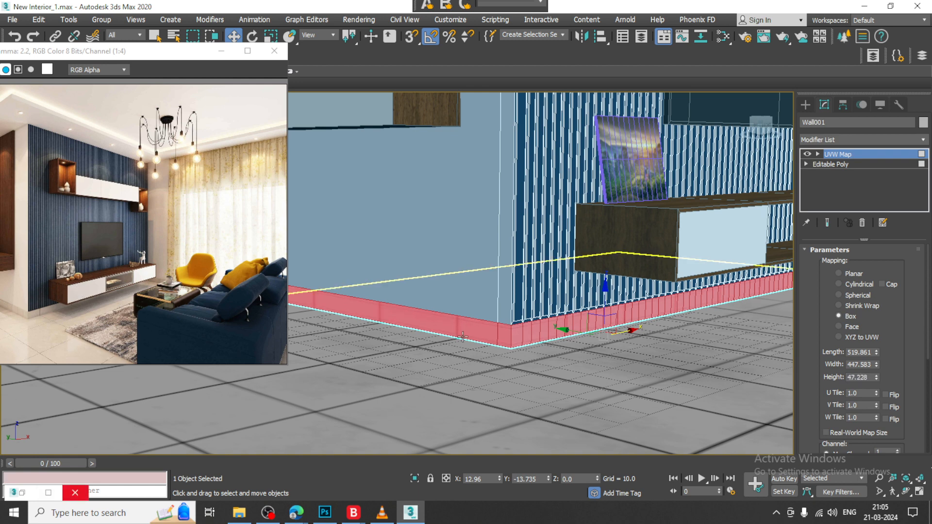
{"action": "left_click", "coordinate": [465, 352]}
{"action": "scroll", "coordinate": [505, 313], "scroll_direction": "down", "scroll_amount": 5}
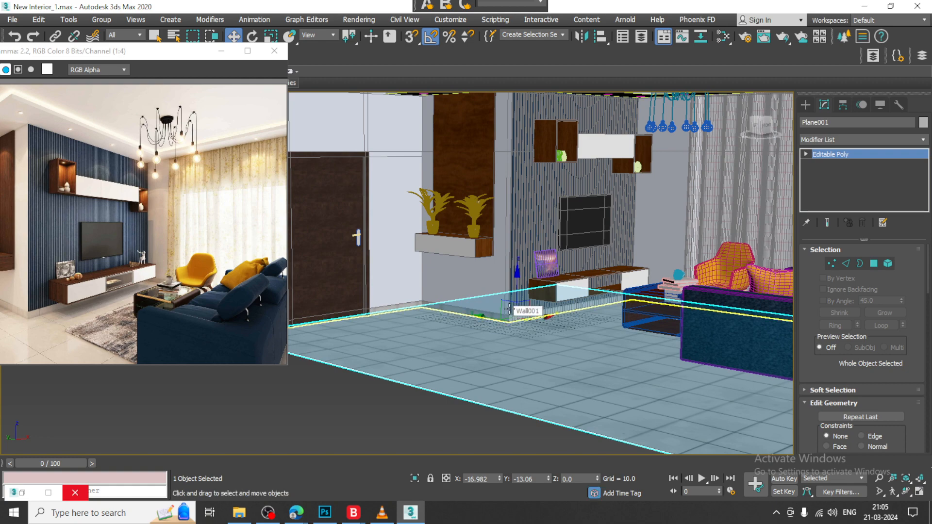
- Ungroup the potted plant nearest the door on the wall shelf and delete the second plant beside it
{"action": "scroll", "coordinate": [437, 208], "scroll_direction": "up", "scroll_amount": 8}
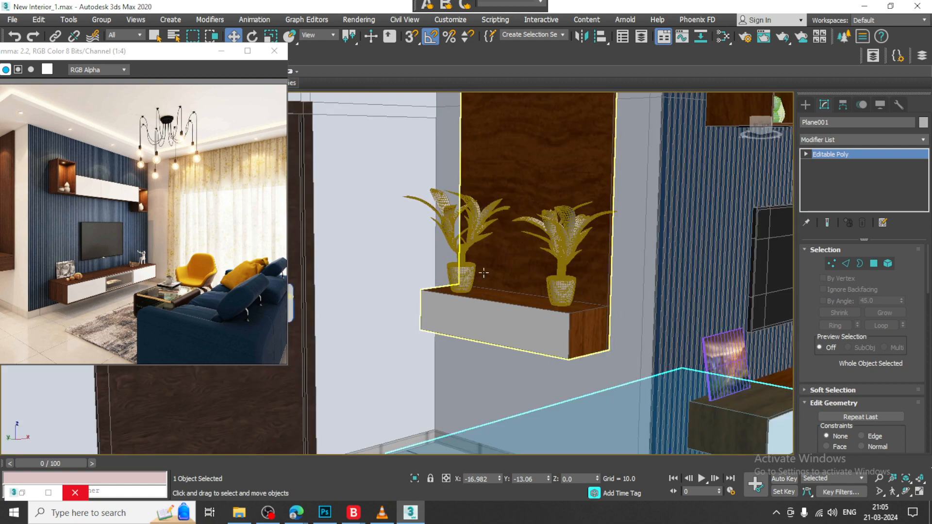
{"action": "left_click", "coordinate": [461, 268]}
{"action": "left_click", "coordinate": [461, 269]}
{"action": "scroll", "coordinate": [466, 265], "scroll_direction": "up", "scroll_amount": 6}
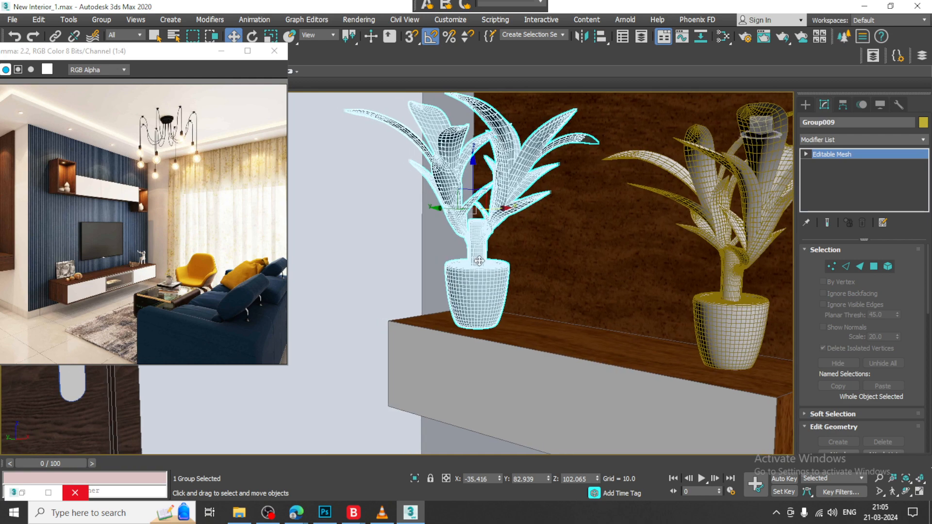
{"action": "scroll", "coordinate": [495, 286], "scroll_direction": "down", "scroll_amount": 4}
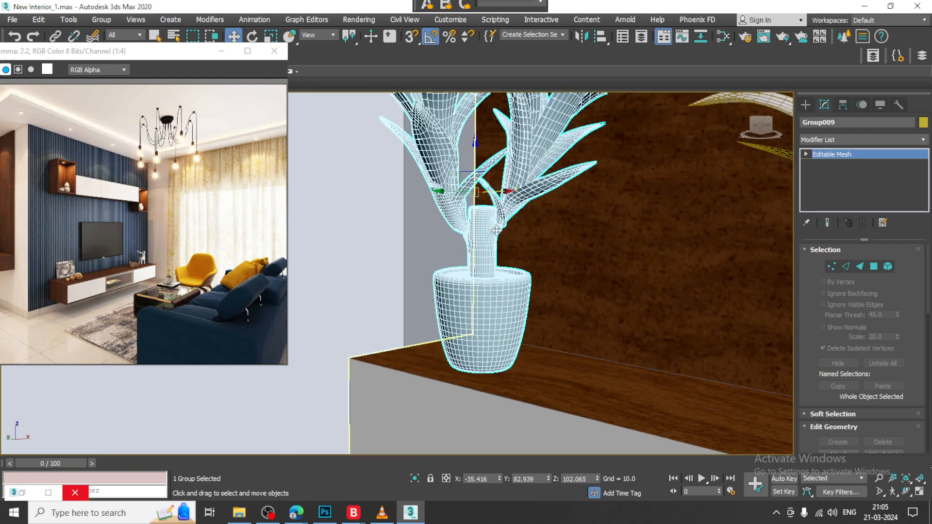
{"action": "left_click", "coordinate": [100, 20]}
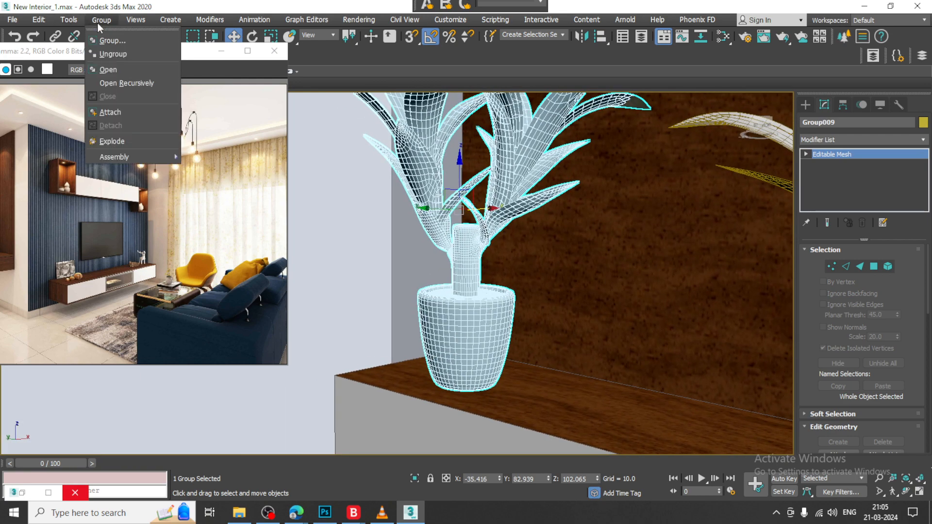
{"action": "left_click", "coordinate": [130, 51]}
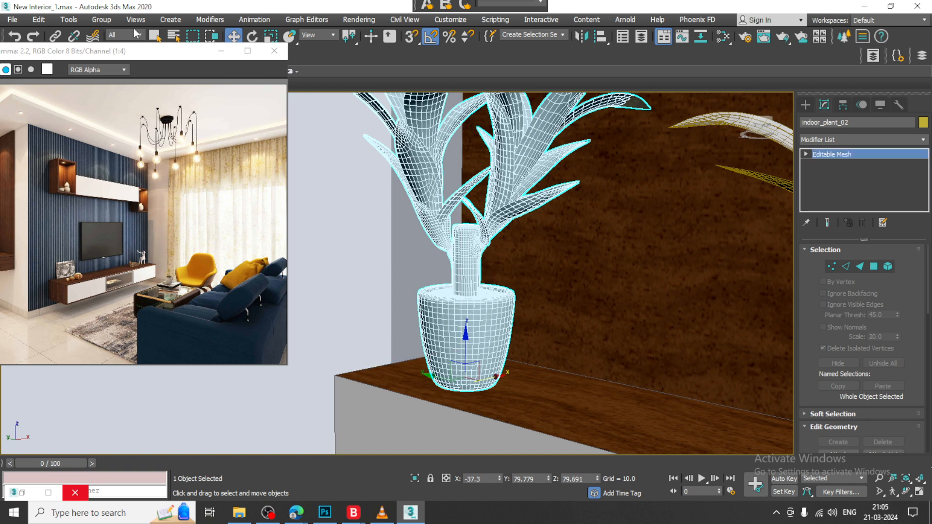
{"action": "key", "text": "alt+g"}
{"action": "left_click", "coordinate": [545, 232]}
{"action": "left_click_drag", "start_coordinate": [404, 400], "coordinate": [488, 379]}
{"action": "scroll", "coordinate": [487, 372], "scroll_direction": "down", "scroll_amount": 6}
{"action": "middle_click_drag", "start_coordinate": [545, 360], "coordinate": [501, 298]}
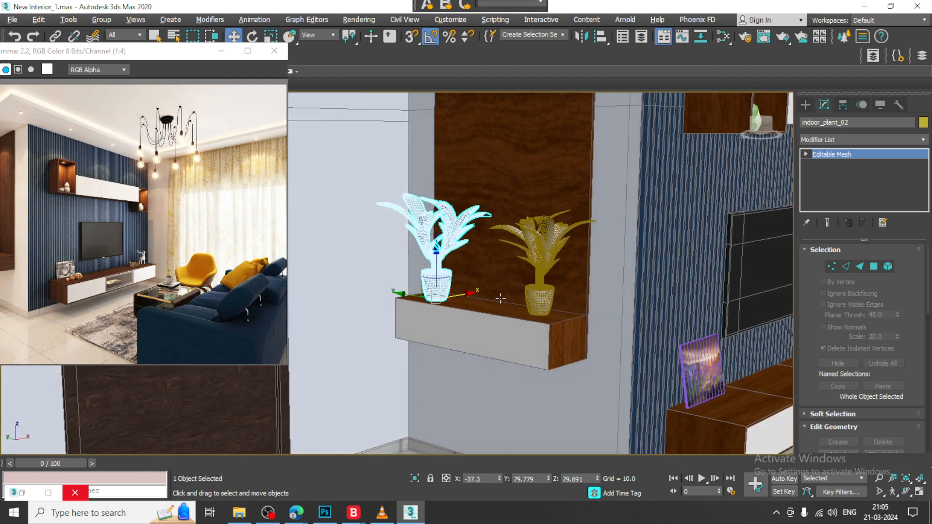
{"action": "left_click", "coordinate": [541, 297]}
{"action": "key", "text": "Delete"}
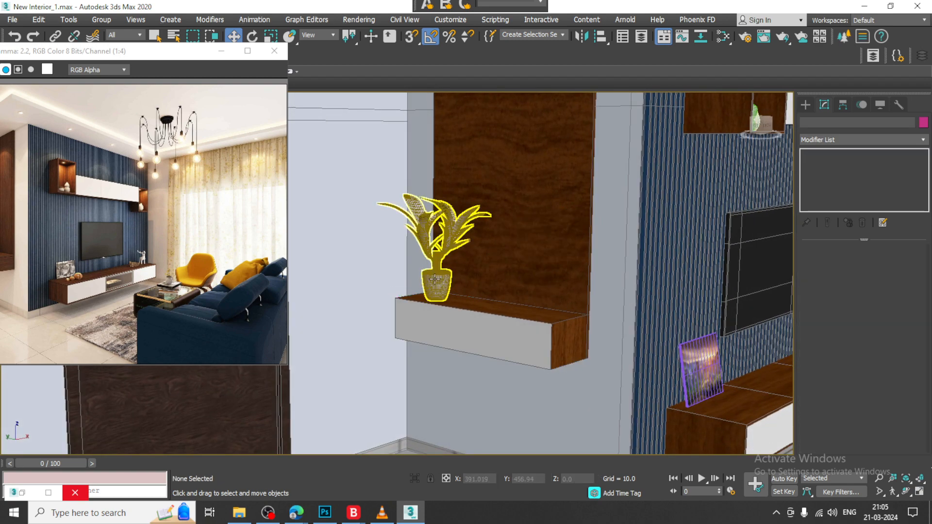
- Select the faces of the remaining plant's pot in the front view
{"action": "left_click", "coordinate": [439, 282]}
{"action": "scroll", "coordinate": [471, 275], "scroll_direction": "up", "scroll_amount": 5}
{"action": "scroll", "coordinate": [470, 275], "scroll_direction": "up", "scroll_amount": 1}
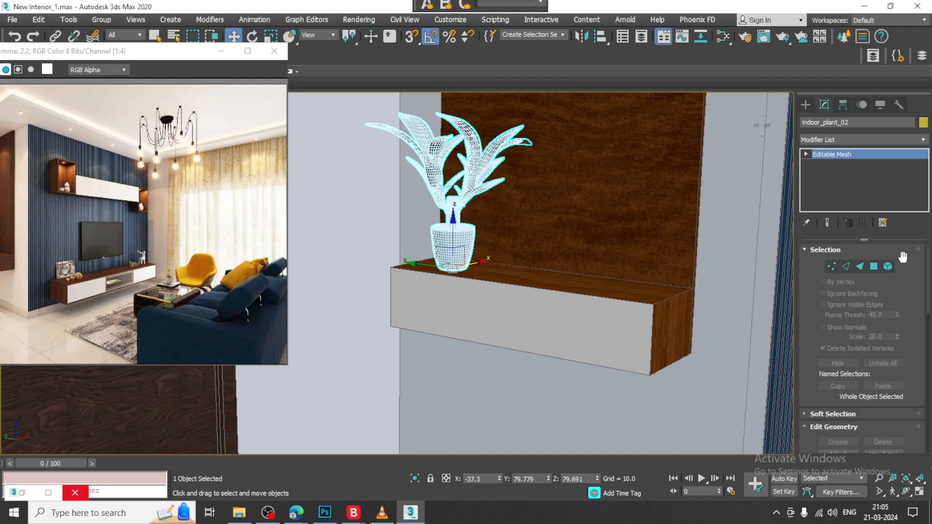
{"action": "left_click", "coordinate": [874, 267]}
{"action": "scroll", "coordinate": [474, 217], "scroll_direction": "up", "scroll_amount": 4}
{"action": "key", "text": "alt+w"}
{"action": "middle_click_drag", "start_coordinate": [549, 204], "coordinate": [522, 208]}
{"action": "key", "text": "alt+w"}
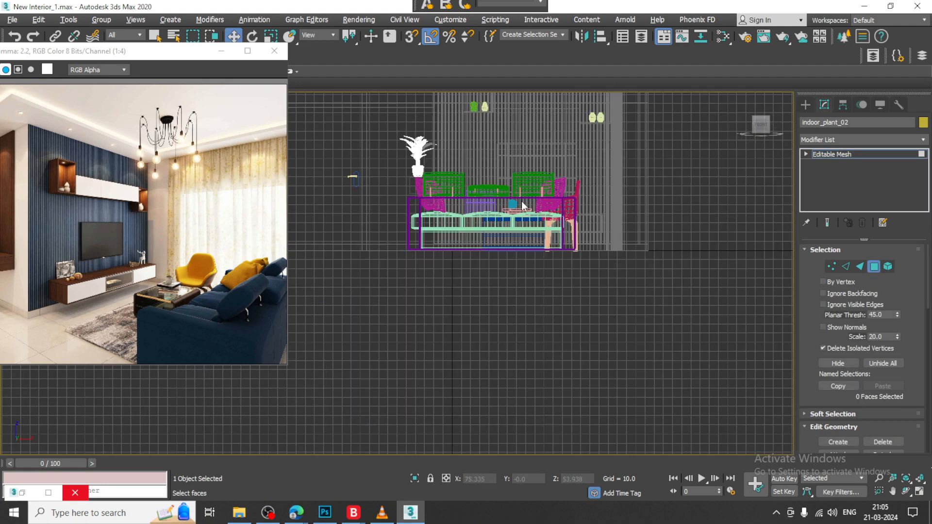
{"action": "key", "text": "z"}
{"action": "middle_click_drag", "start_coordinate": [454, 222], "coordinate": [524, 219]}
{"action": "scroll", "coordinate": [545, 286], "scroll_direction": "up", "scroll_amount": 2}
{"action": "middle_click_drag", "start_coordinate": [544, 286], "coordinate": [587, 175]}
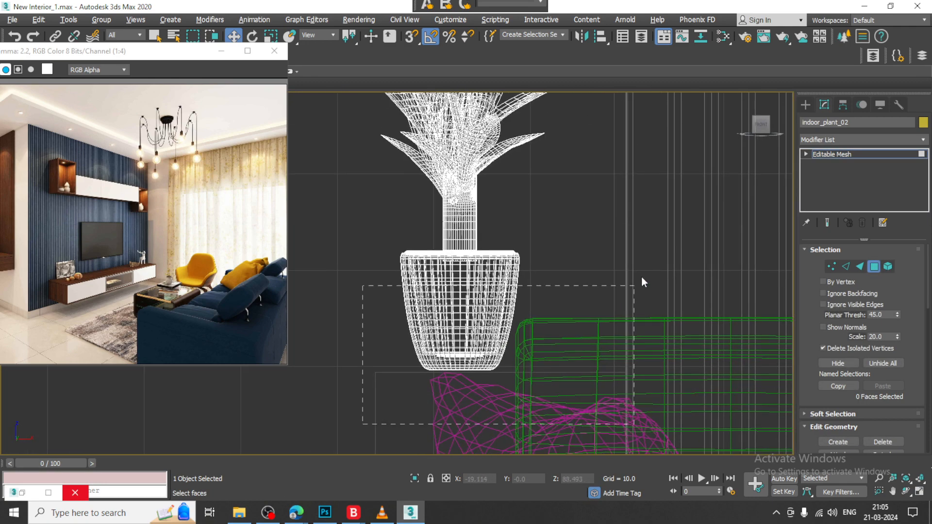
{"action": "left_click_drag", "start_coordinate": [661, 248], "coordinate": [661, 248]}
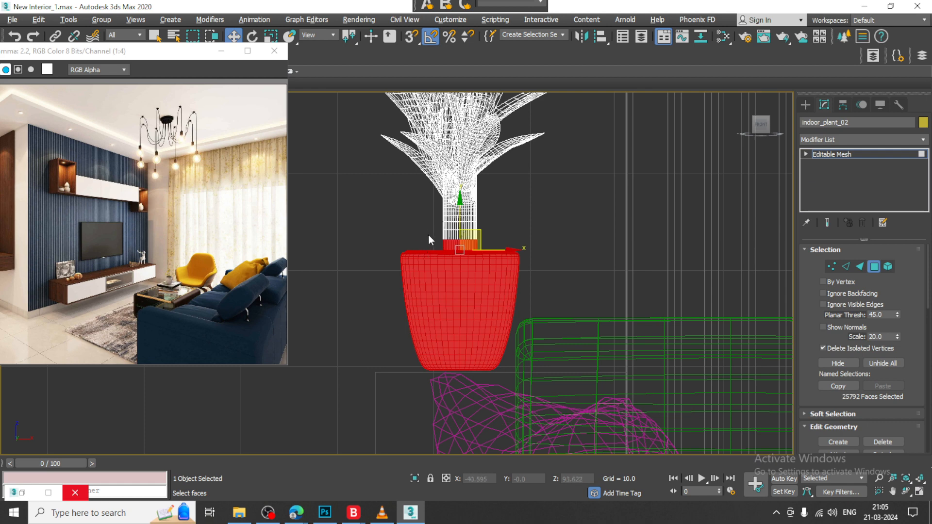
- Remove the stem faces above the pot's rim from the selection and check it in the perspective view
{"action": "left_click_drag", "start_coordinate": [499, 241], "coordinate": [505, 245], "text": "alt"}
{"action": "key", "text": "alt+w"}
{"action": "middle_click", "coordinate": [547, 316]}
{"action": "key", "text": "alt+w"}
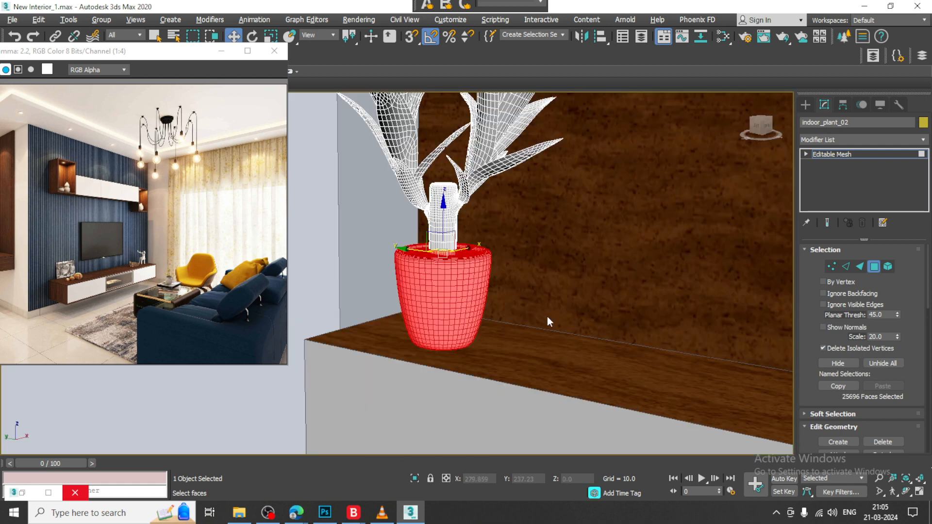
{"action": "mouse_move", "coordinate": [546, 317]}
{"action": "middle_mouse_down", "text": "alt"}
{"action": "mouse_move", "coordinate": [576, 315]}
{"action": "mouse_move", "coordinate": [562, 314]}
{"action": "middle_mouse_up", "text": "alt"}
- Create a new VRayMtl in an empty area of the material graph and open its parameters
{"action": "key", "text": "m"}
{"action": "middle_click_drag", "start_coordinate": [320, 398], "coordinate": [336, 145]}
{"action": "scroll", "coordinate": [367, 248], "scroll_direction": "down", "scroll_amount": 1}
{"action": "scroll", "coordinate": [367, 249], "scroll_direction": "down", "scroll_amount": 1}
{"action": "middle_click_drag", "start_coordinate": [375, 370], "coordinate": [342, 130]}
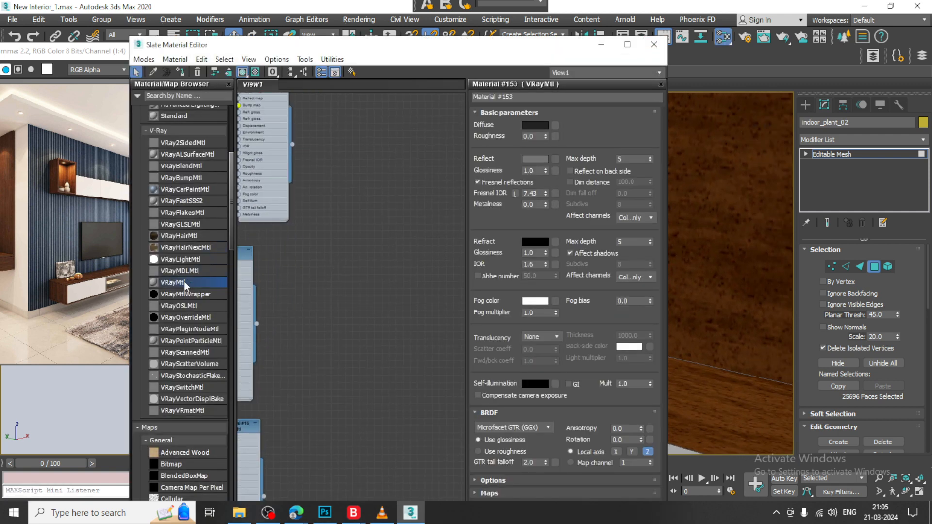
{"action": "left_click_drag", "start_coordinate": [355, 241], "coordinate": [355, 241]}
{"action": "double_click", "coordinate": [356, 241]}
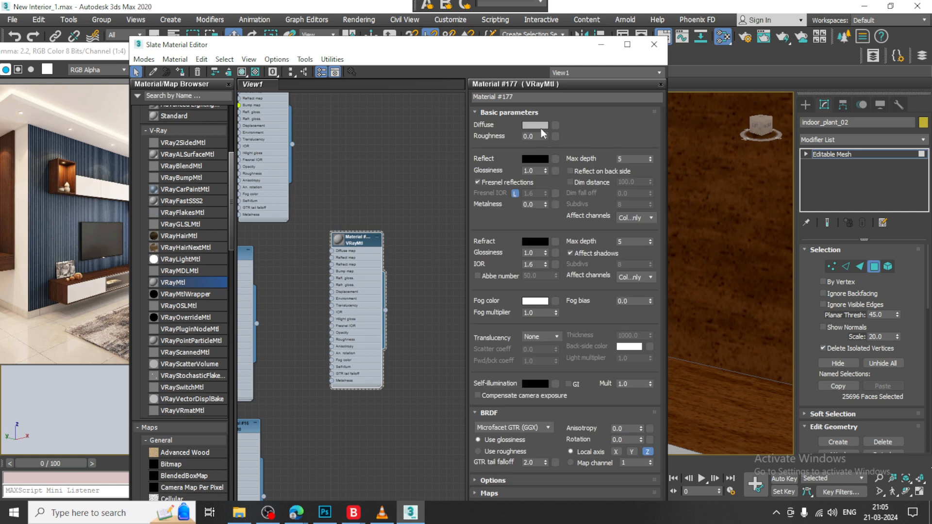
- Set the new material's diffuse to dark brown (red 20, green 6, blue 2) and assign it to the selected pot faces
{"action": "left_click", "coordinate": [536, 125]}
{"action": "left_click_drag", "start_coordinate": [265, 110], "coordinate": [242, 159]}
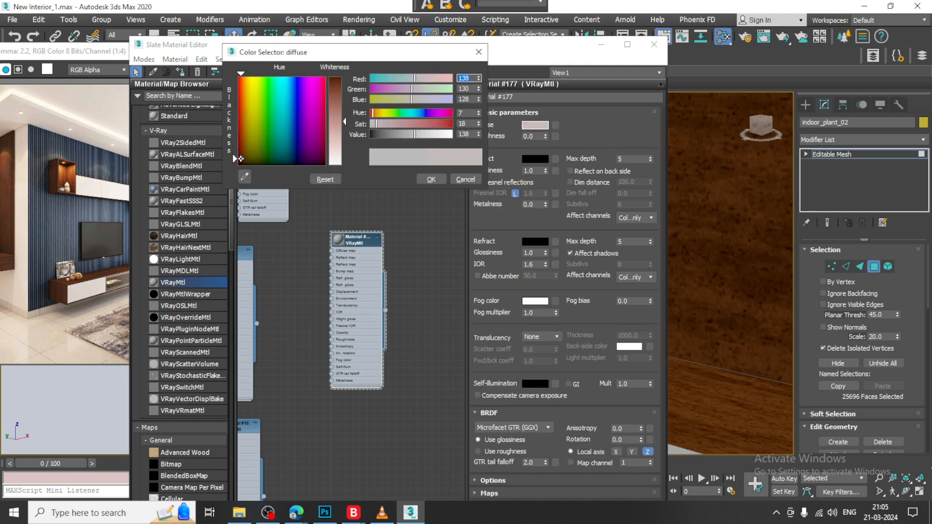
{"action": "left_click_drag", "start_coordinate": [340, 112], "coordinate": [340, 77]}
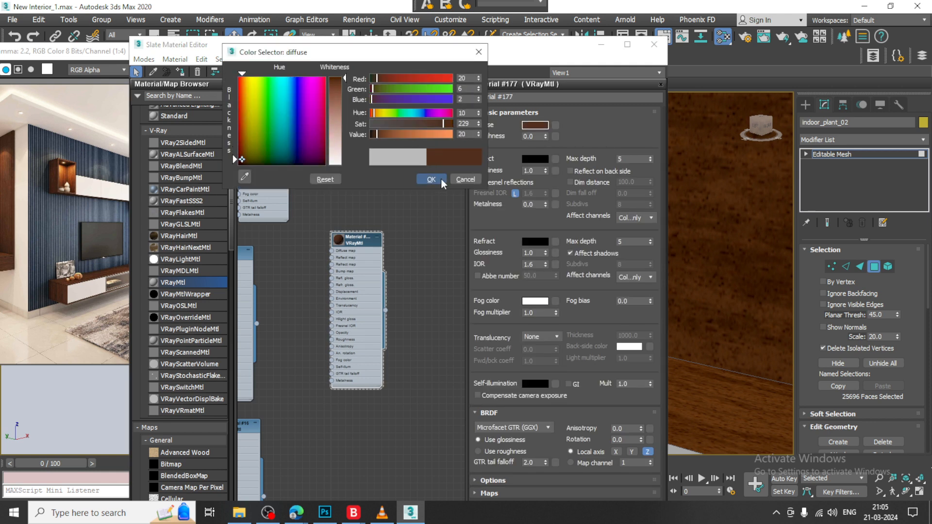
{"action": "left_click", "coordinate": [431, 179]}
{"action": "left_click", "coordinate": [180, 72]}
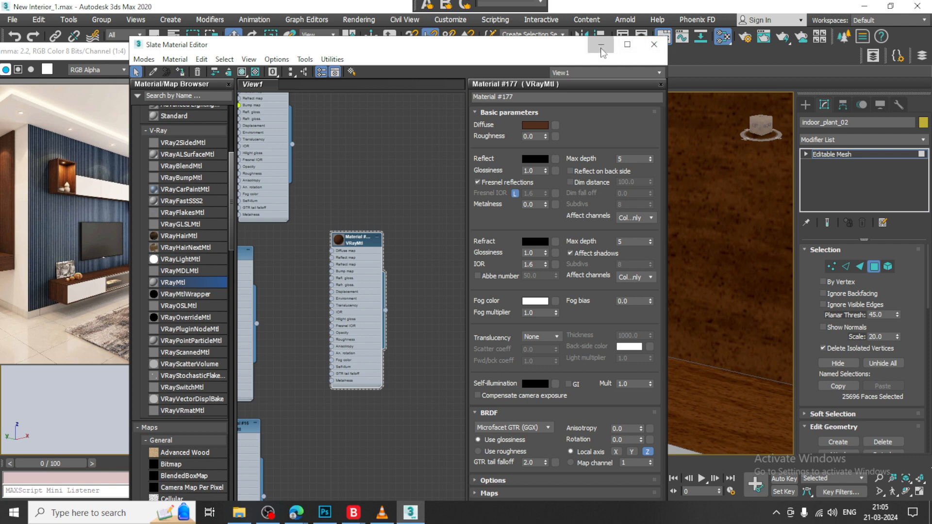
- Convert the plant to Editable Poly, then invert the pot polygon selection so the stem and leaf polygons are selected
{"action": "left_click", "coordinate": [654, 44]}
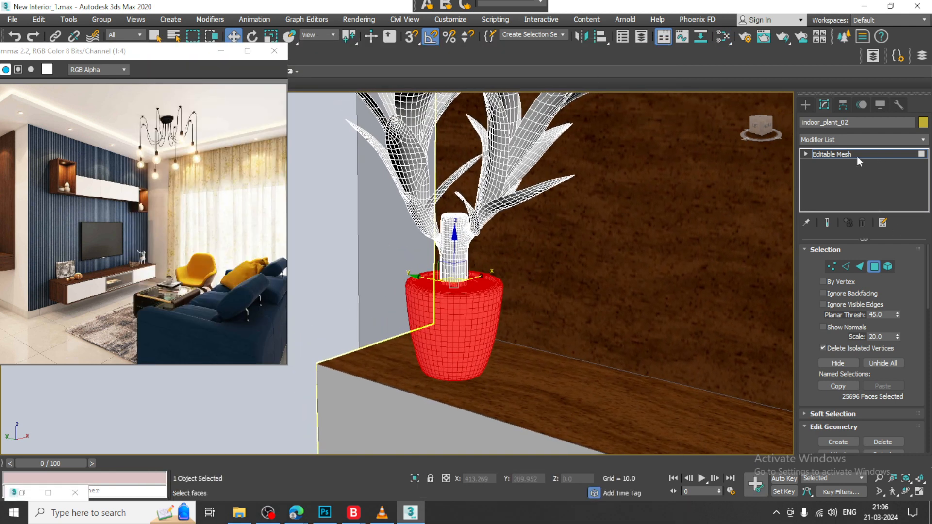
{"action": "right_click", "coordinate": [461, 284]}
{"action": "mouse_move", "coordinate": [534, 412]}
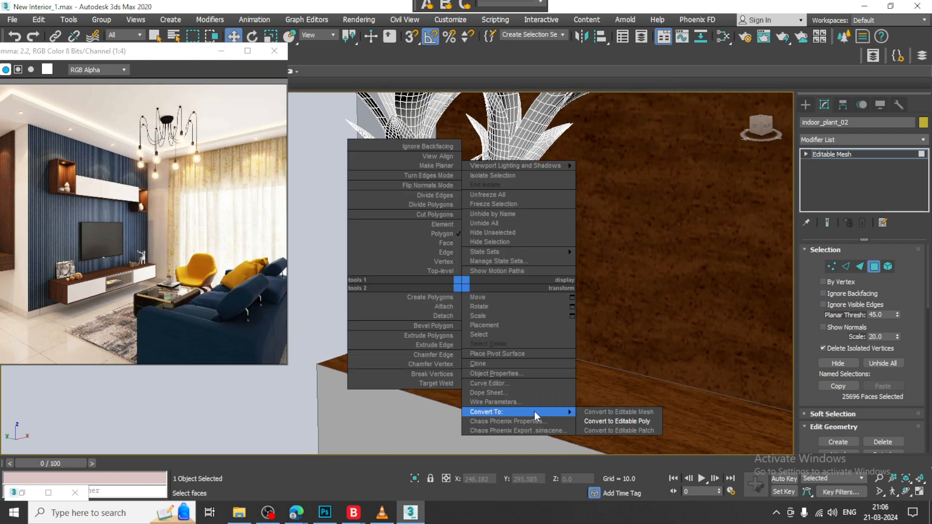
{"action": "left_click", "coordinate": [618, 420]}
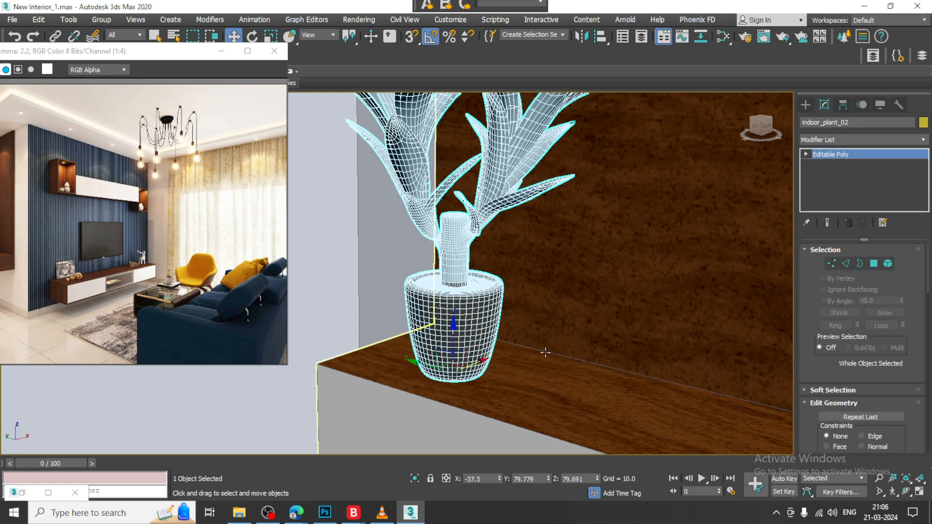
{"action": "key", "text": "F4"}
{"action": "middle_click_drag", "start_coordinate": [527, 285], "coordinate": [568, 285]}
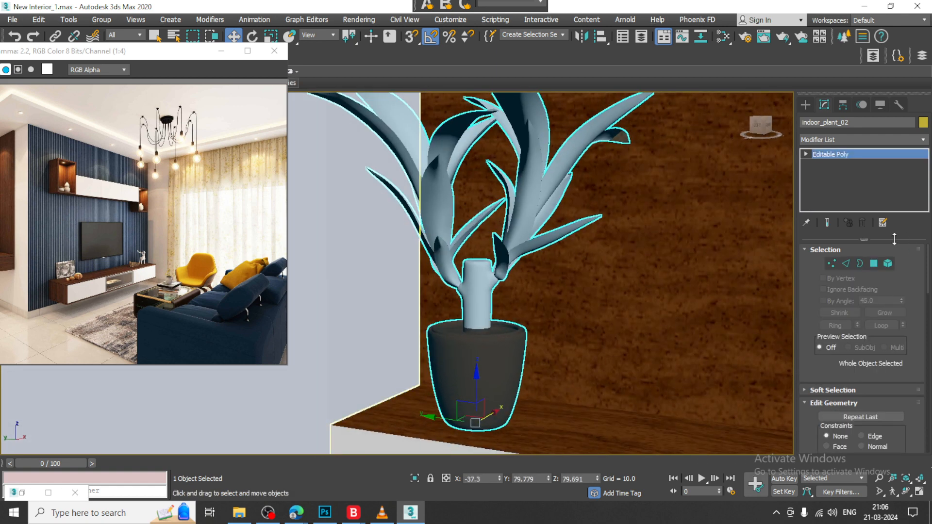
{"action": "left_click", "coordinate": [876, 263]}
{"action": "key", "text": "ctrl+i"}
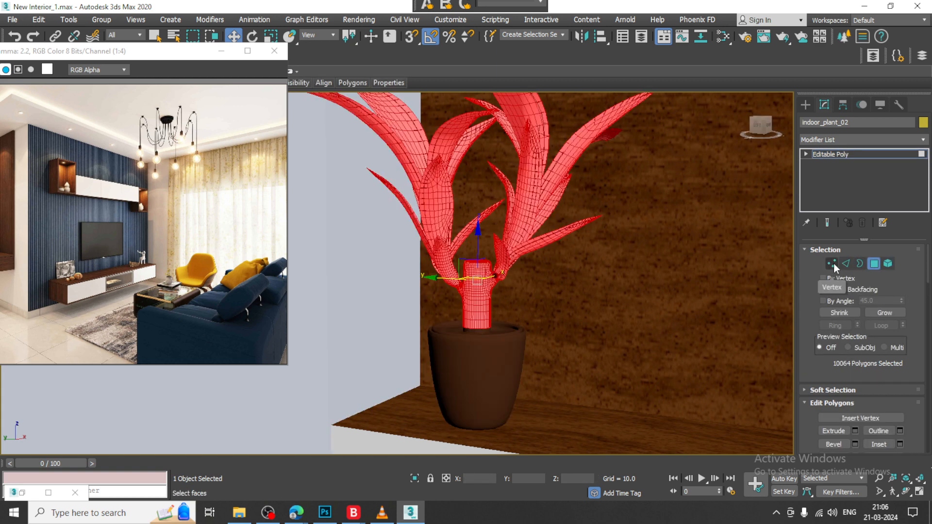
- Create a new VRayMtl with a dark green diffuse and assign it to the selected stem and leaf polygons
{"action": "key", "text": "m"}
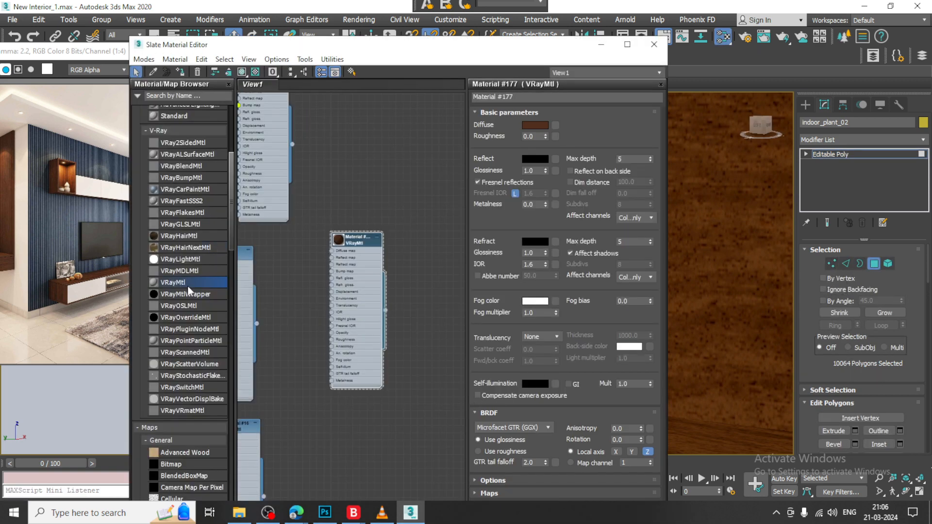
{"action": "left_click_drag", "start_coordinate": [315, 372], "coordinate": [345, 417]}
{"action": "double_click", "coordinate": [345, 417]}
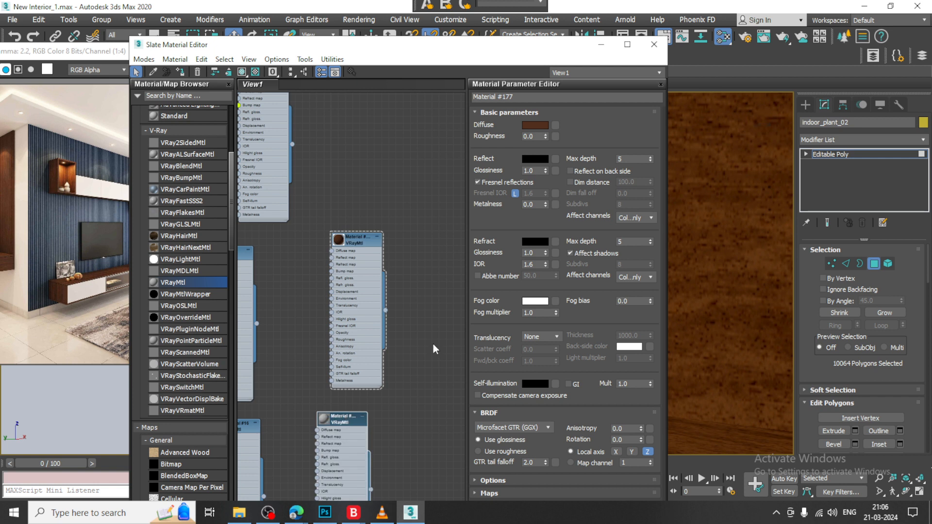
{"action": "left_click", "coordinate": [534, 126]}
{"action": "left_click_drag", "start_coordinate": [266, 123], "coordinate": [270, 163]}
{"action": "mouse_move", "coordinate": [343, 120]}
{"action": "left_mouse_down"}
{"action": "mouse_move", "coordinate": [343, 77]}
{"action": "mouse_move", "coordinate": [343, 86]}
{"action": "left_mouse_up"}
{"action": "left_click", "coordinate": [432, 179]}
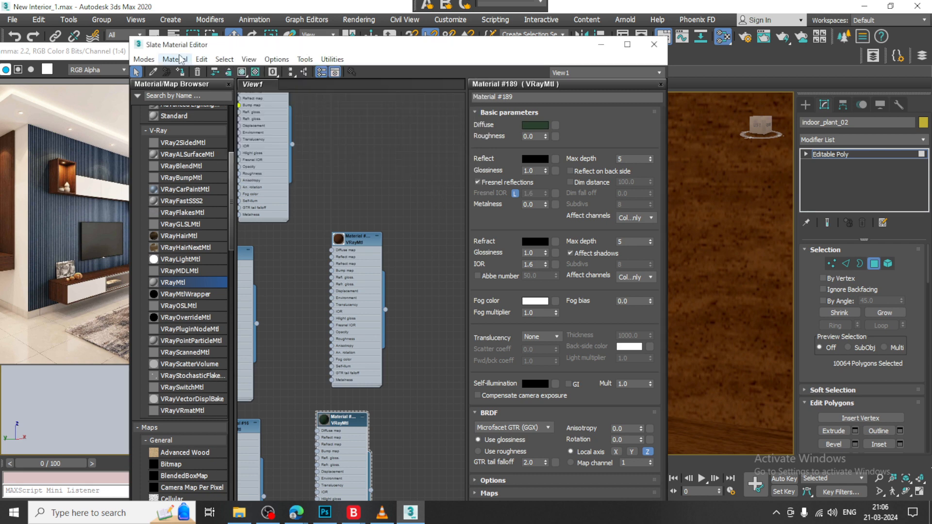
{"action": "left_click", "coordinate": [602, 42]}
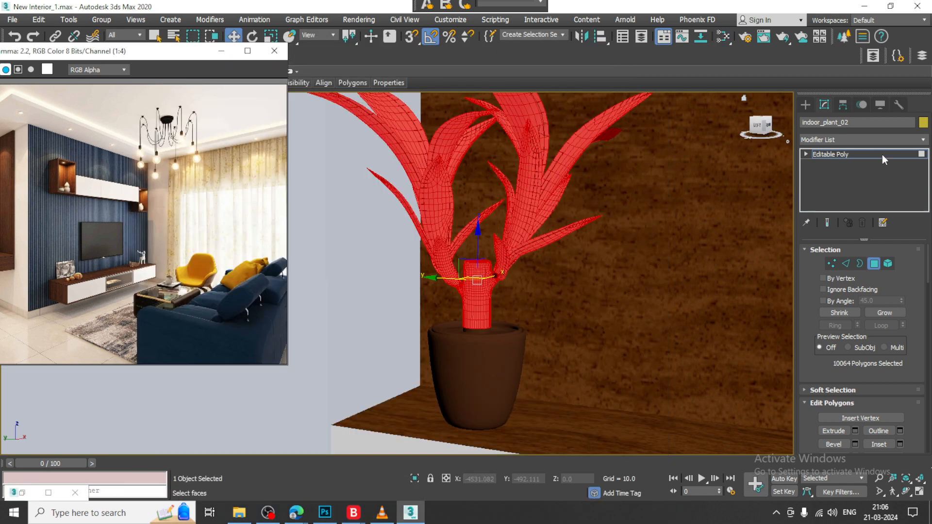
{"action": "left_click", "coordinate": [881, 155]}
- Clone the finished potted plant along the wall shelf, placing the copy at about Y 37.8
{"action": "scroll", "coordinate": [423, 314], "scroll_direction": "down", "scroll_amount": 6}
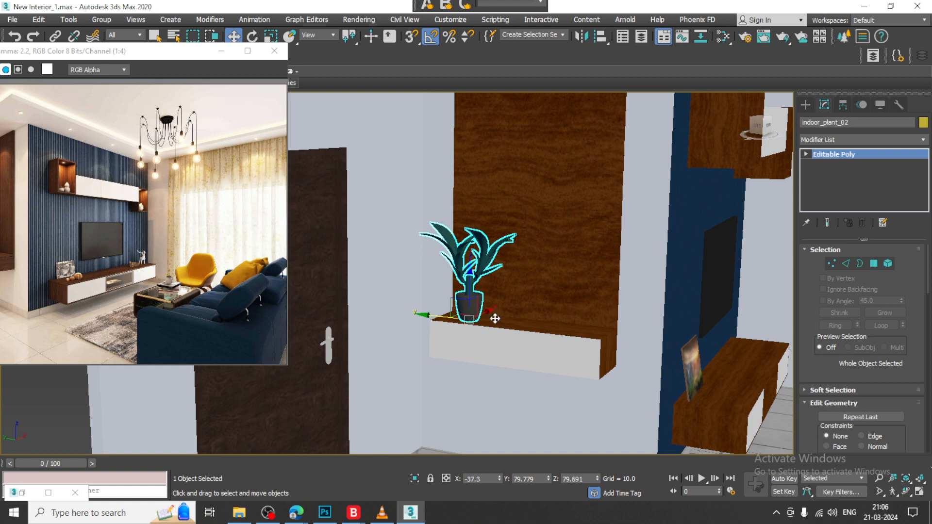
{"action": "mouse_move", "coordinate": [424, 314]}
{"action": "left_mouse_down", "text": "shift"}
{"action": "mouse_move", "coordinate": [537, 322]}
{"action": "mouse_move", "coordinate": [512, 318]}
{"action": "left_mouse_up", "text": "shift"}
{"action": "left_click", "coordinate": [486, 307]}
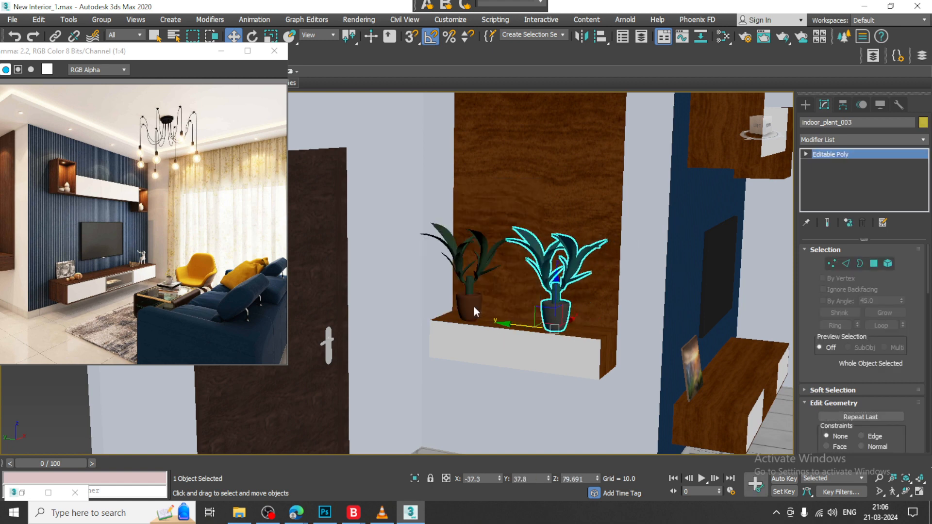
- Select the top book under the mug on the coffee table and create a new VRayMtl for it
{"action": "scroll", "coordinate": [536, 320], "scroll_direction": "down", "scroll_amount": 5}
{"action": "middle_click_drag", "start_coordinate": [536, 320], "coordinate": [439, 286]}
{"action": "scroll", "coordinate": [462, 290], "scroll_direction": "down", "scroll_amount": 1}
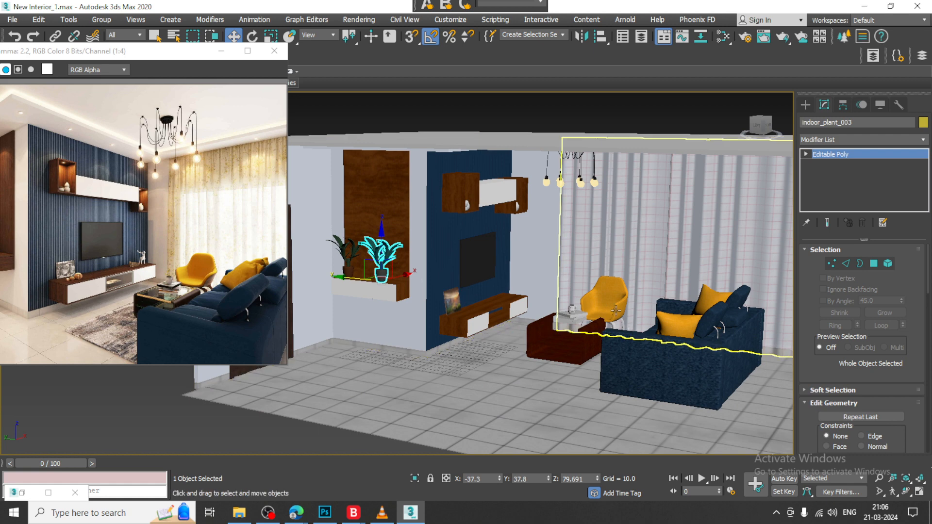
{"action": "scroll", "coordinate": [614, 309], "scroll_direction": "up", "scroll_amount": 4}
{"action": "scroll", "coordinate": [505, 330], "scroll_direction": "up", "scroll_amount": 5}
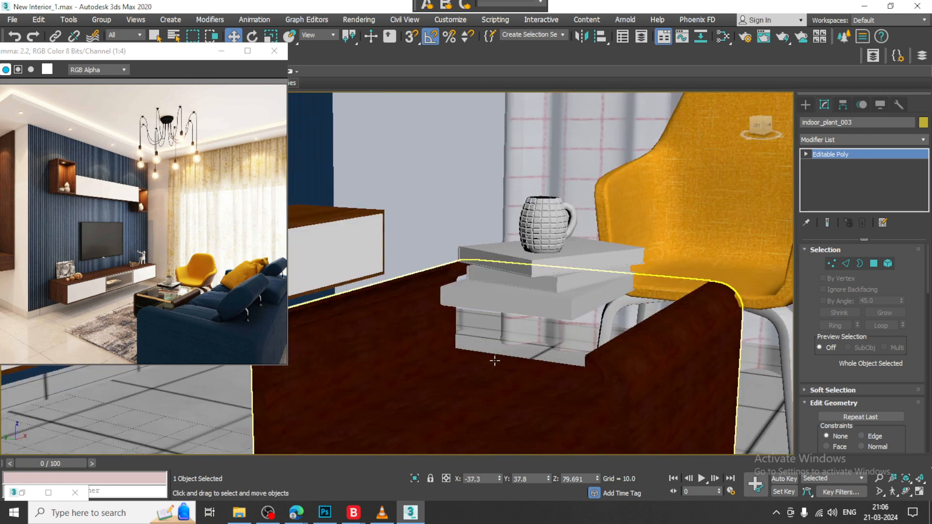
{"action": "left_click", "coordinate": [545, 263]}
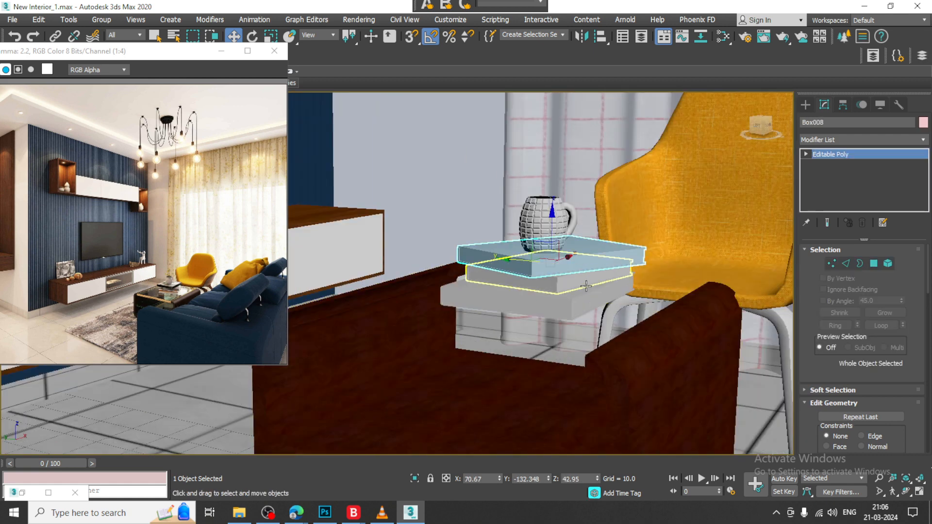
{"action": "key", "text": "m"}
{"action": "middle_click_drag", "start_coordinate": [371, 410], "coordinate": [386, 263]}
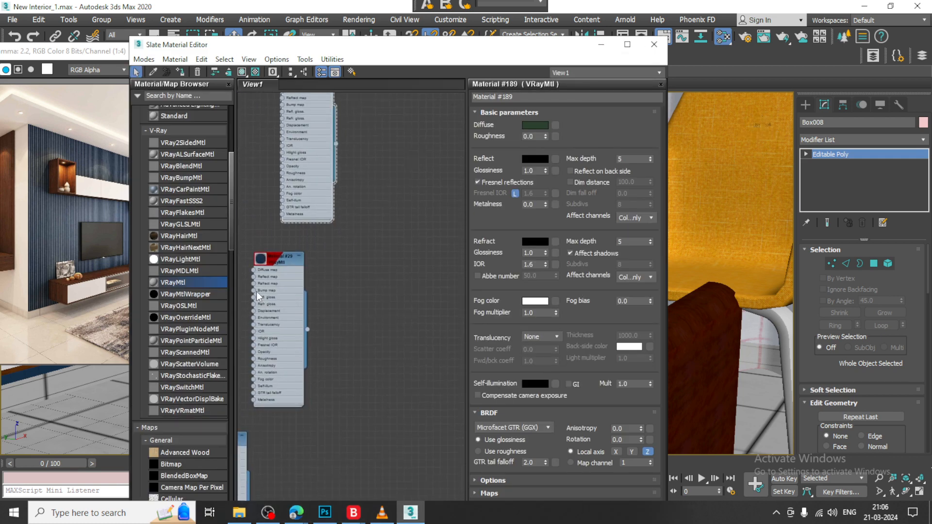
{"action": "left_click_drag", "start_coordinate": [388, 388], "coordinate": [388, 388]}
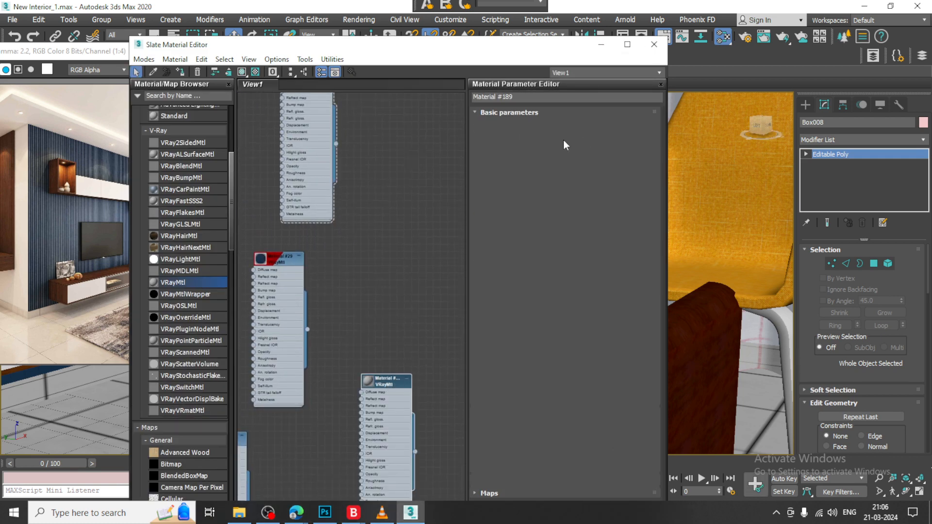
- Load ebook3.png as the new material's diffuse bitmap and assign the material to the top book
{"action": "left_click", "coordinate": [555, 125]}
{"action": "double_click", "coordinate": [496, 180]}
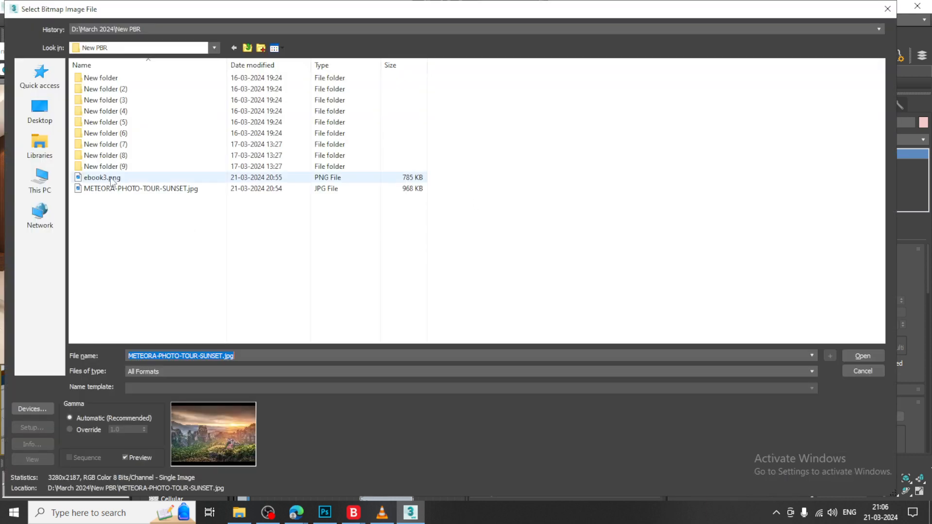
{"action": "double_click", "coordinate": [140, 178]}
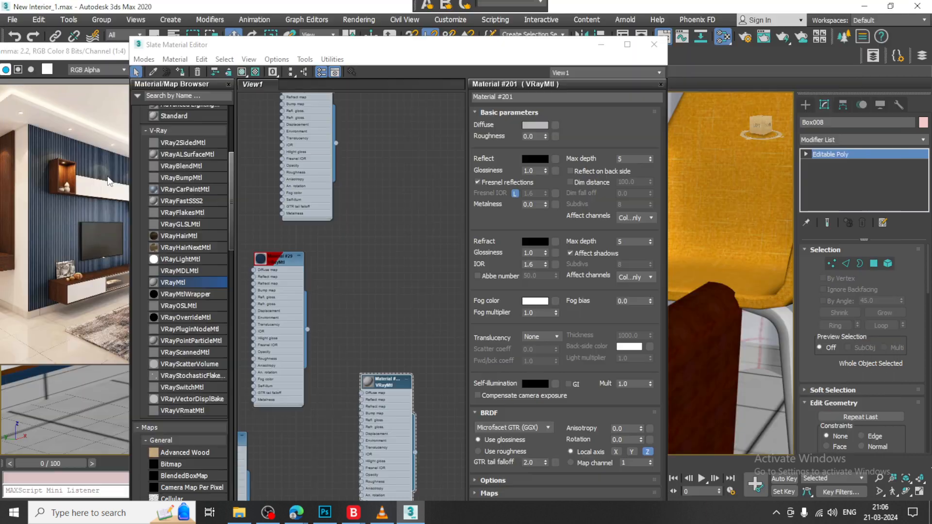
{"action": "left_click", "coordinate": [180, 73]}
{"action": "left_click", "coordinate": [654, 44]}
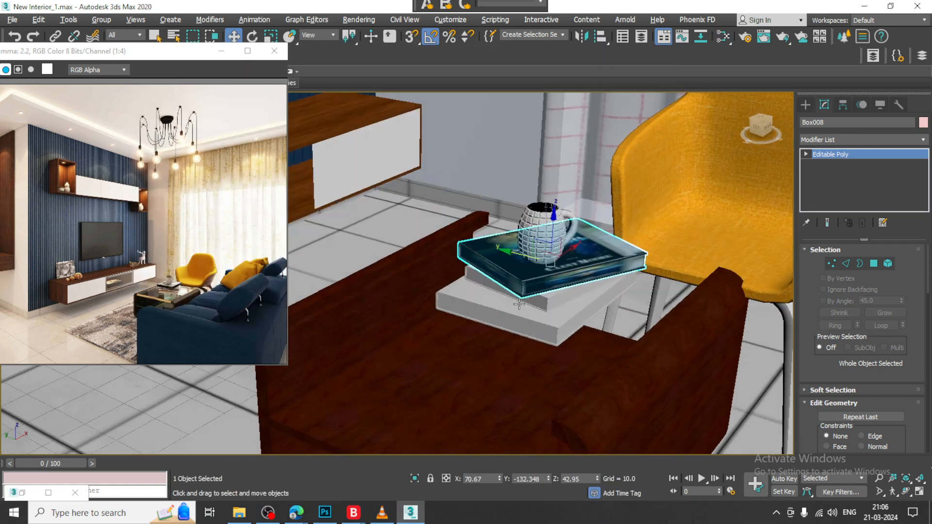
- Add a UVW Map modifier with Box mapping to the top book, with width about 34.638 and height about 26.587
{"action": "left_click", "coordinate": [864, 140]}
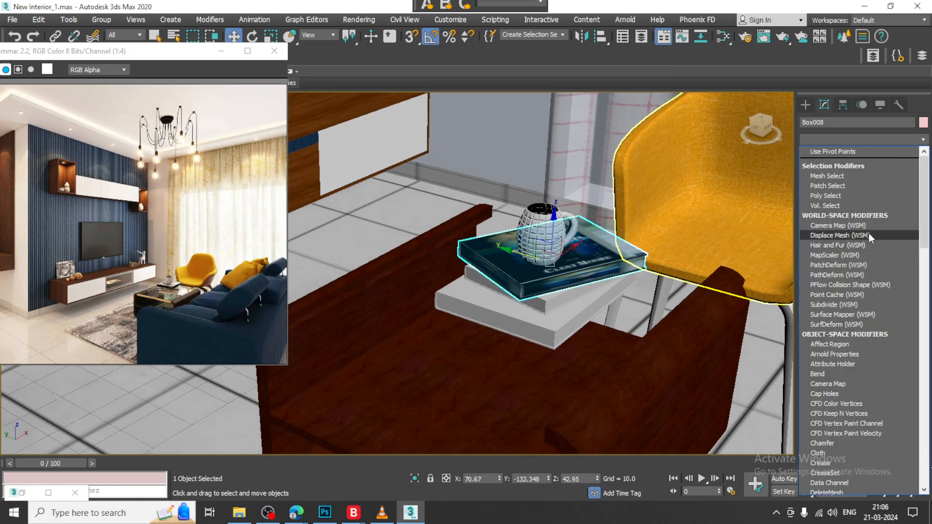
{"action": "scroll", "coordinate": [869, 235], "scroll_direction": "down", "scroll_amount": 10}
{"action": "left_click", "coordinate": [843, 384]}
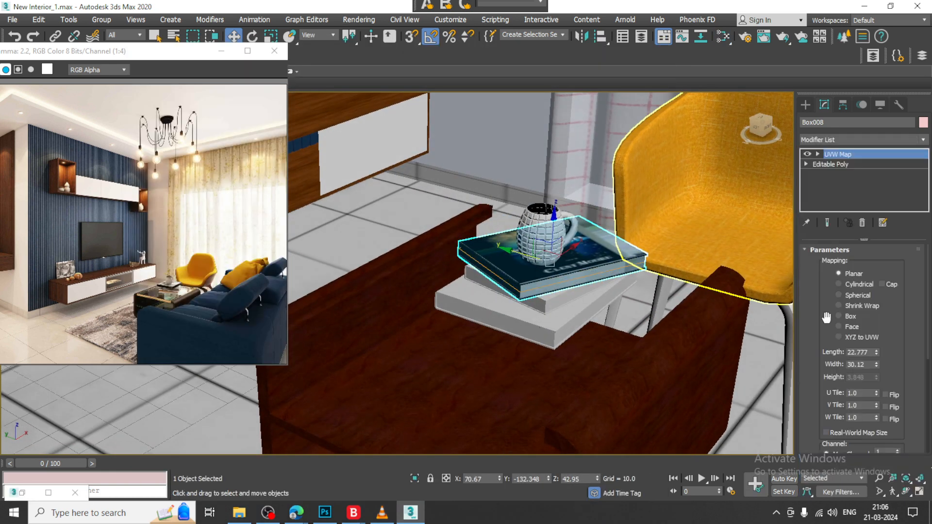
{"action": "left_click", "coordinate": [844, 317]}
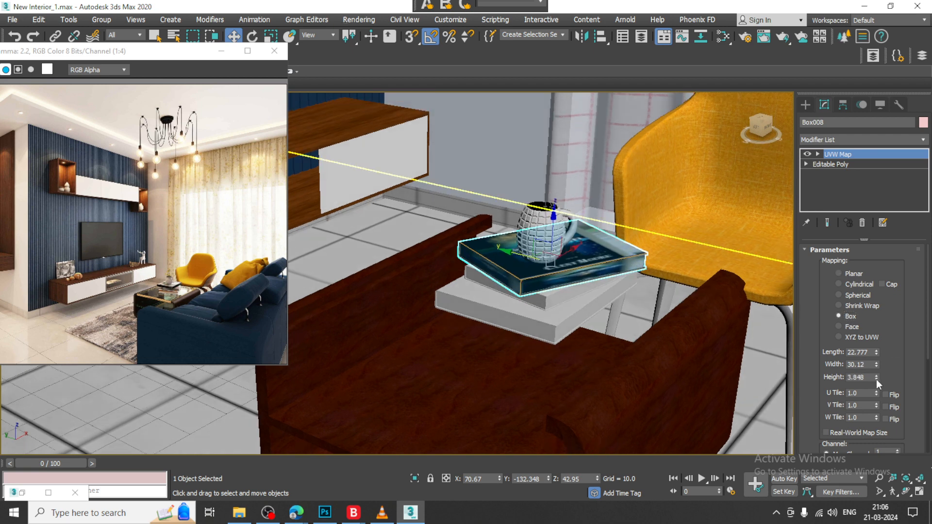
{"action": "left_click_drag", "start_coordinate": [876, 381], "coordinate": [886, 351]}
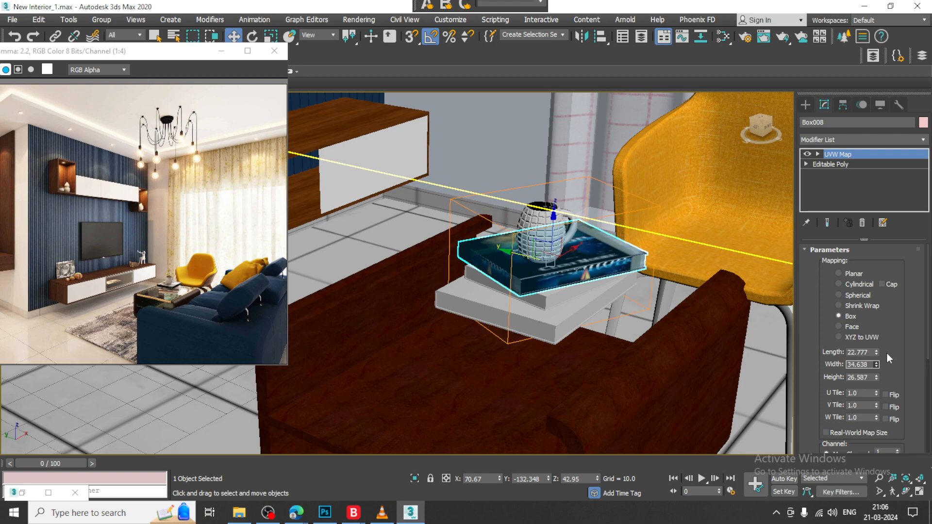
- Delete the two untextured books beneath the textured one
{"action": "scroll", "coordinate": [620, 271], "scroll_direction": "down", "scroll_amount": 5}
{"action": "middle_click_drag", "start_coordinate": [620, 271], "coordinate": [607, 231], "text": "alt"}
{"action": "scroll", "coordinate": [590, 279], "scroll_direction": "up", "scroll_amount": 7}
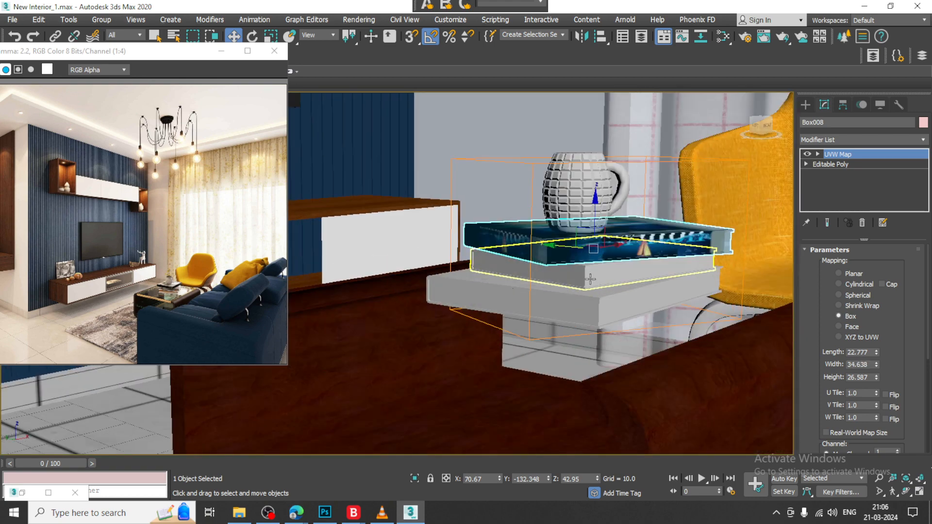
{"action": "left_click", "coordinate": [590, 280]}
{"action": "key", "text": "Delete"}
{"action": "left_click", "coordinate": [600, 318]}
{"action": "key", "text": "Delete"}
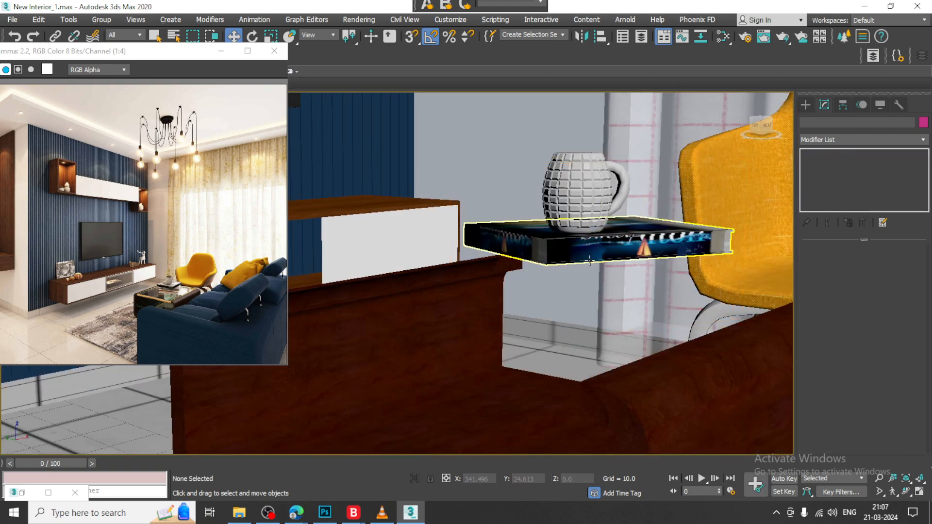
- Clone the textured book down to about Z 35.617, and clone that copy up to about Z 38.318
{"action": "left_click", "coordinate": [577, 245]}
{"action": "left_click_drag", "start_coordinate": [598, 232], "coordinate": [610, 283], "text": "shift"}
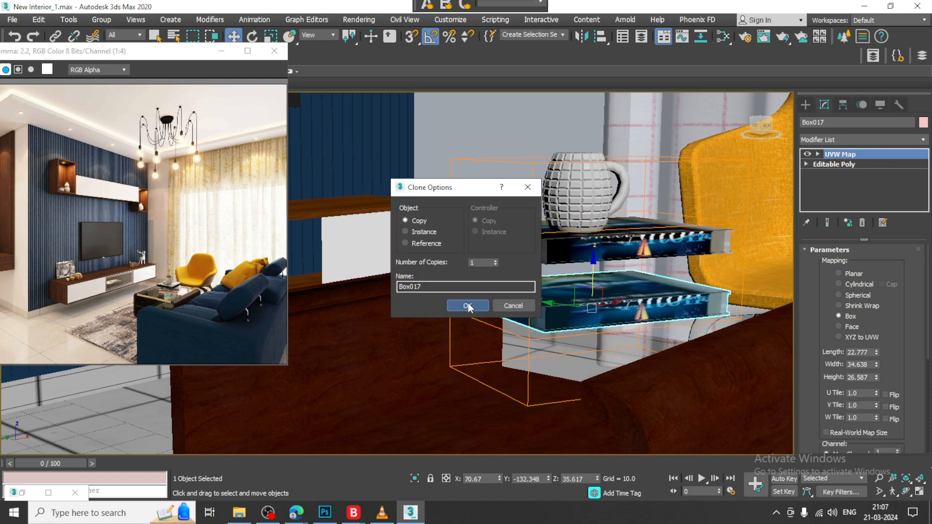
{"action": "left_click", "coordinate": [468, 306]}
{"action": "middle_click_drag", "start_coordinate": [581, 299], "coordinate": [591, 275], "text": "alt"}
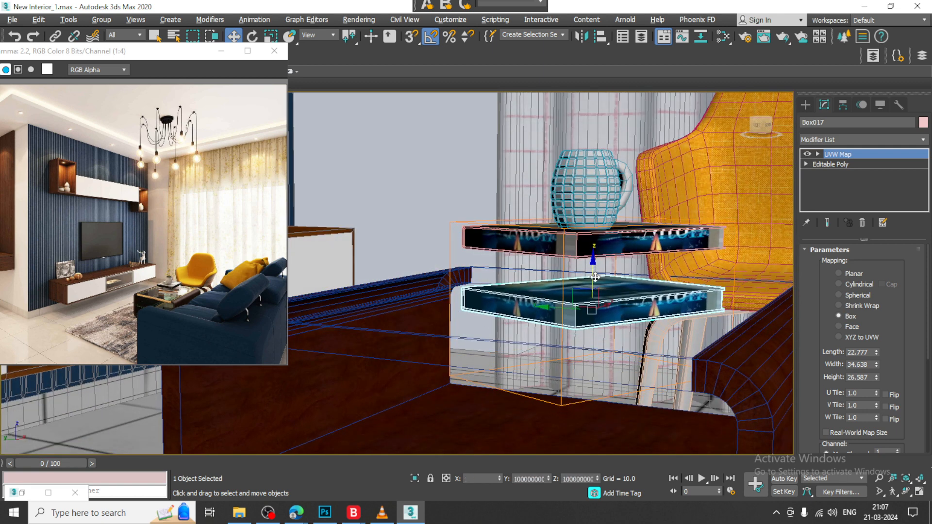
{"action": "left_click_drag", "start_coordinate": [592, 275], "coordinate": [602, 253], "text": "shift"}
{"action": "left_click", "coordinate": [468, 306]}
- Rotate the middle book slightly about its vertical axis and clone it upward to about Z 41.223
{"action": "key", "text": "e"}
{"action": "left_click_drag", "start_coordinate": [578, 290], "coordinate": [593, 287]}
{"action": "middle_click_drag", "start_coordinate": [594, 291], "coordinate": [583, 262], "text": "alt"}
{"action": "key", "text": "w"}
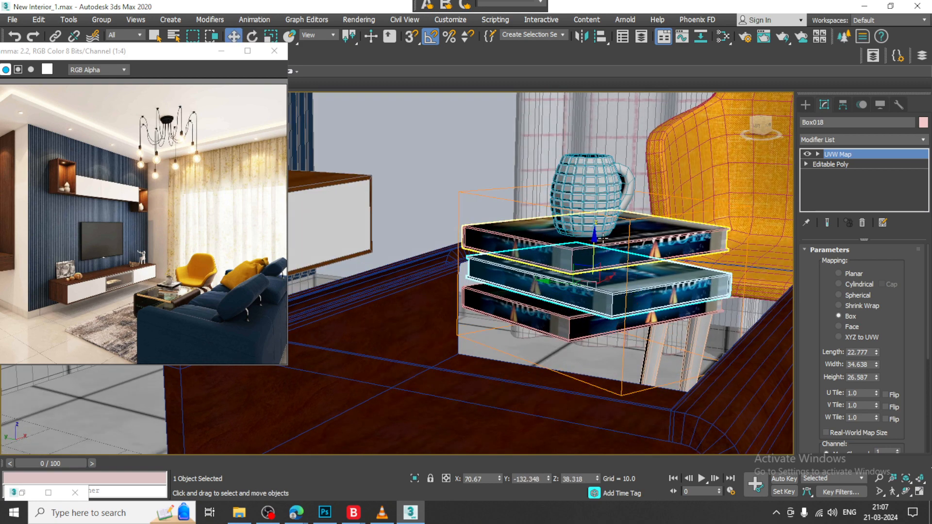
{"action": "left_click_drag", "start_coordinate": [596, 242], "coordinate": [593, 219], "text": "shift"}
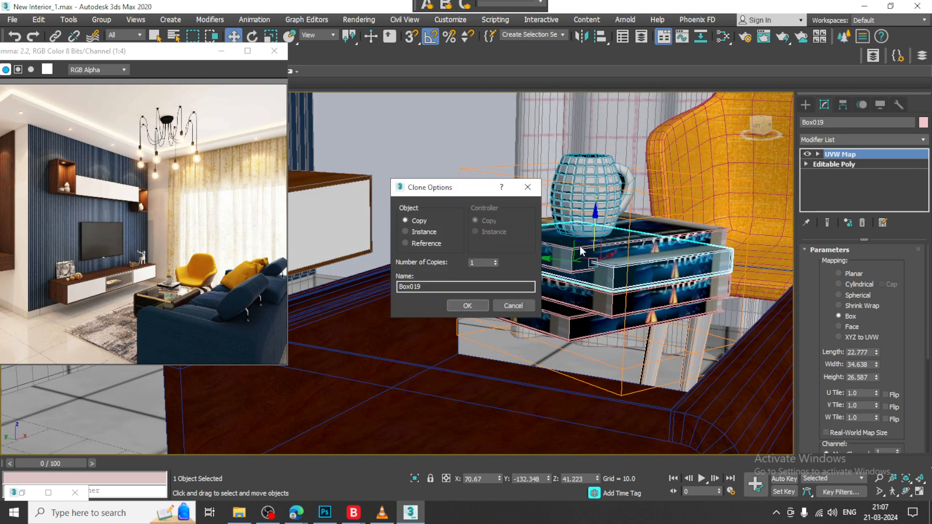
{"action": "left_click", "coordinate": [468, 306]}
- Select the mug on the books and look through the existing Slate Material Editor nodes for a suitable material
{"action": "left_click", "coordinate": [589, 195]}
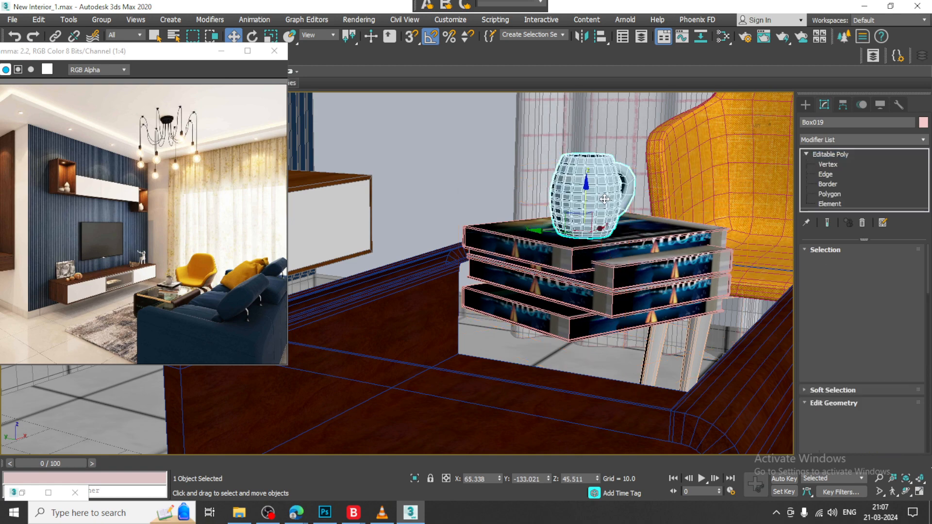
{"action": "scroll", "coordinate": [590, 172], "scroll_direction": "up", "scroll_amount": 5}
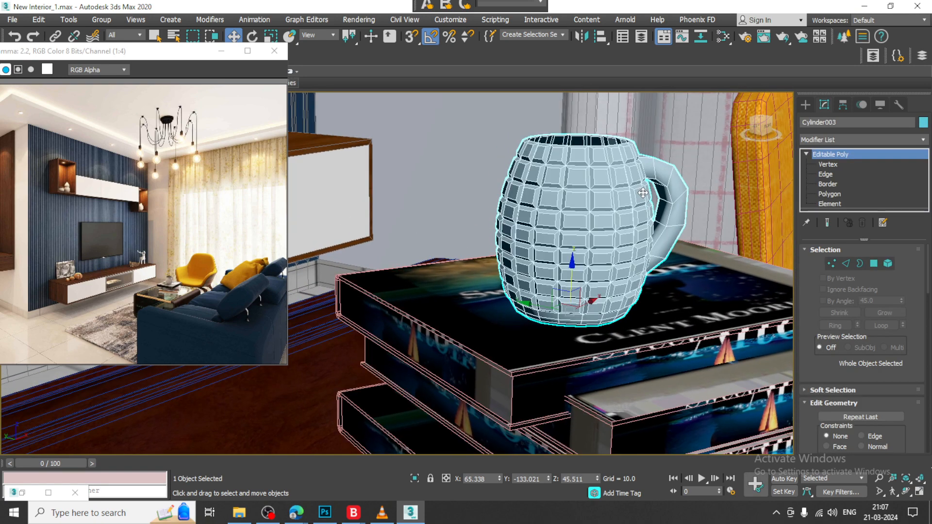
{"action": "key", "text": "m"}
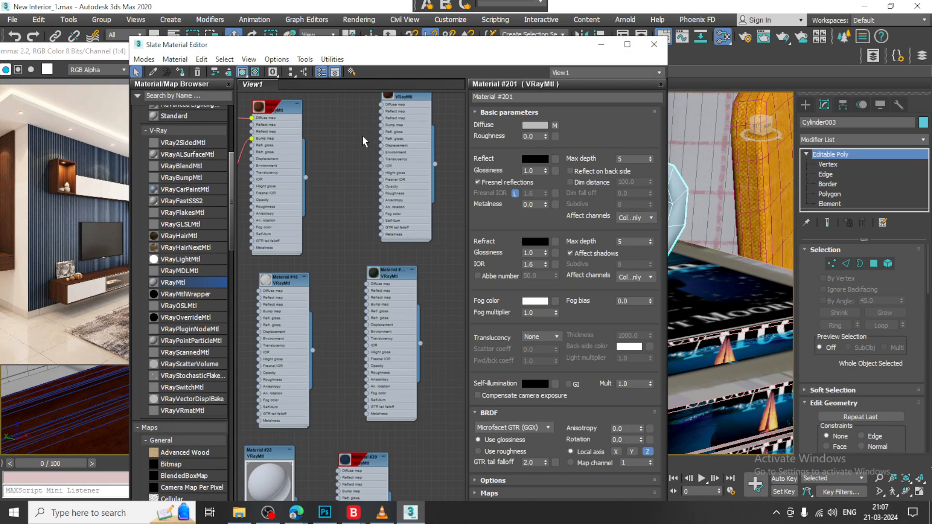
{"action": "mouse_move", "coordinate": [356, 183]}
{"action": "middle_mouse_down"}
{"action": "mouse_move", "coordinate": [410, 311]}
{"action": "mouse_move", "coordinate": [387, 339]}
{"action": "middle_mouse_up"}
{"action": "middle_click_drag", "start_coordinate": [385, 225], "coordinate": [353, 341]}
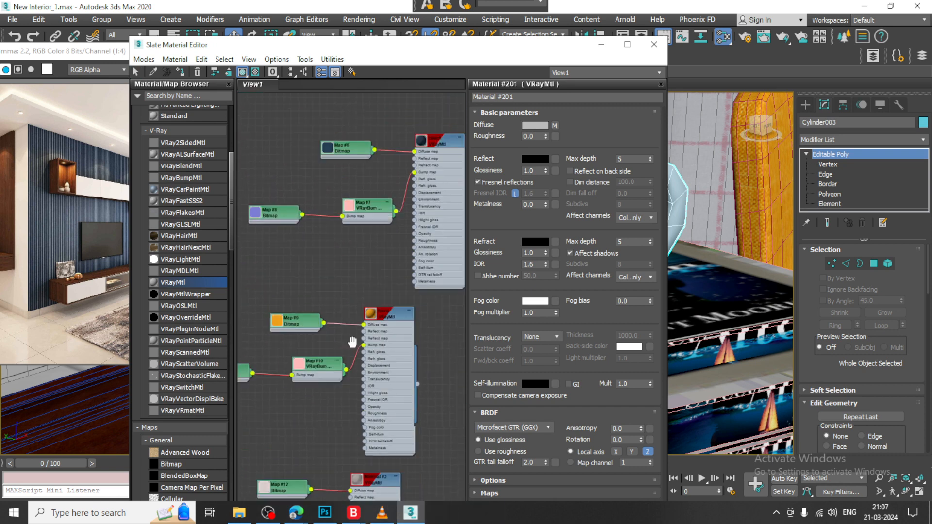
{"action": "middle_click_drag", "start_coordinate": [410, 190], "coordinate": [364, 364]}
{"action": "middle_click_drag", "start_coordinate": [401, 210], "coordinate": [396, 349]}
{"action": "scroll", "coordinate": [391, 368], "scroll_direction": "down", "scroll_amount": 6}
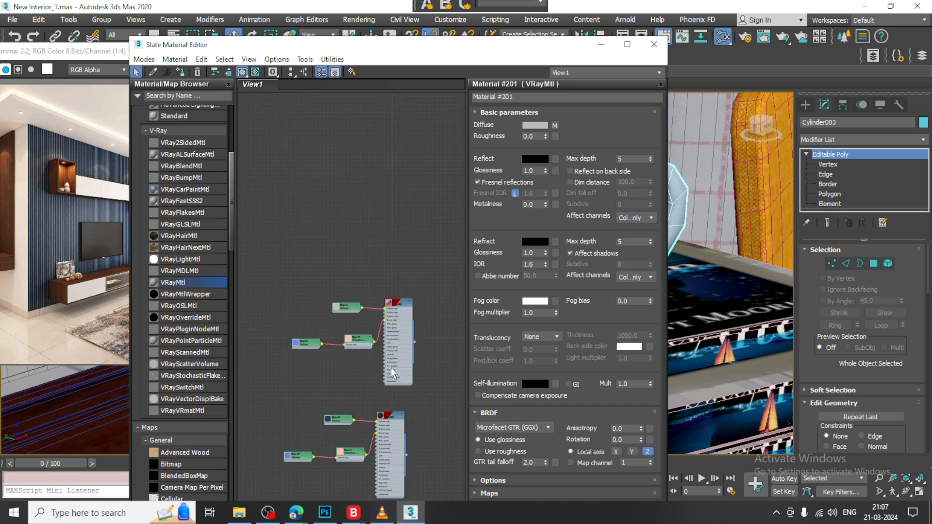
{"action": "middle_click_drag", "start_coordinate": [415, 421], "coordinate": [364, 312]}
{"action": "scroll", "coordinate": [364, 312], "scroll_direction": "up", "scroll_amount": 4}
{"action": "middle_click_drag", "start_coordinate": [402, 371], "coordinate": [380, 292]}
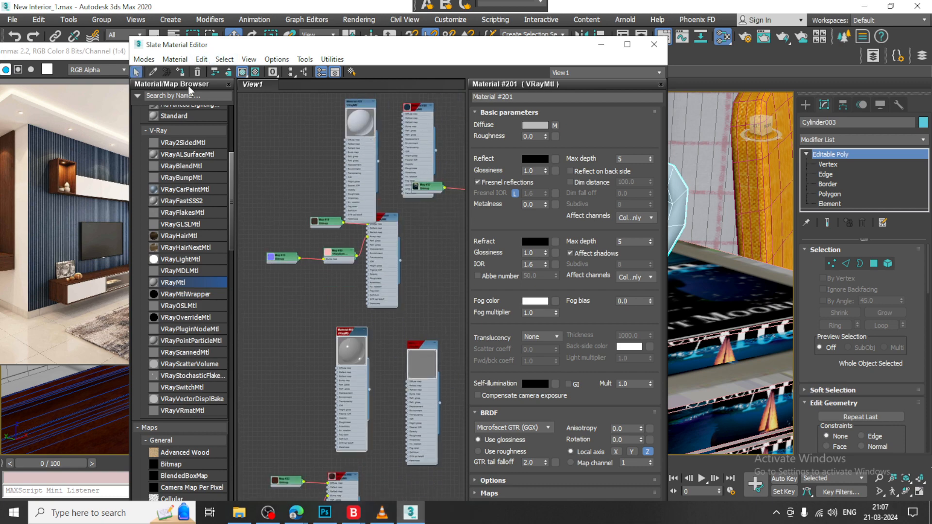
{"action": "left_click", "coordinate": [601, 44]}
- Try shifting the false ceiling border vertically and undo the move
{"action": "scroll", "coordinate": [605, 208], "scroll_direction": "down", "scroll_amount": 10}
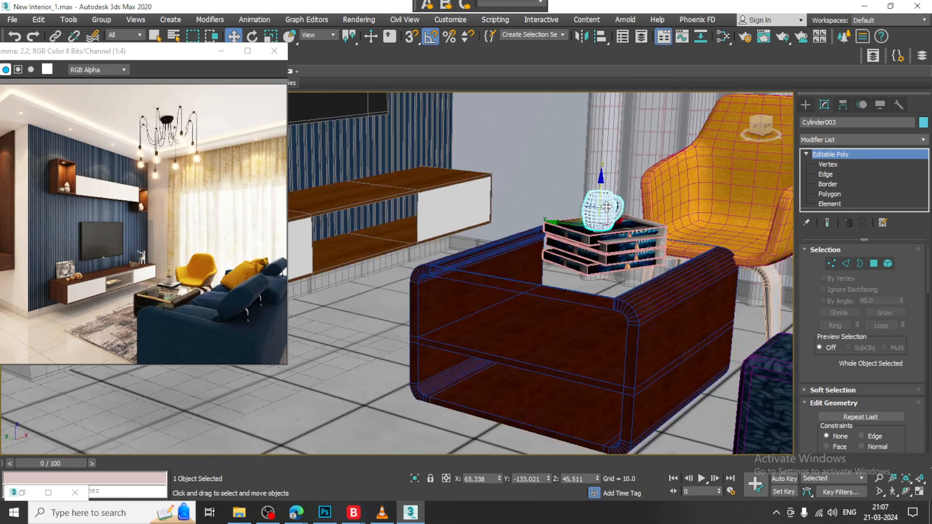
{"action": "left_click", "coordinate": [575, 362]}
{"action": "middle_click_drag", "start_coordinate": [575, 359], "coordinate": [489, 183], "text": "alt"}
{"action": "scroll", "coordinate": [572, 266], "scroll_direction": "up", "scroll_amount": 6}
{"action": "scroll", "coordinate": [574, 266], "scroll_direction": "down", "scroll_amount": 5}
{"action": "left_click", "coordinate": [482, 166]}
{"action": "scroll", "coordinate": [482, 183], "scroll_direction": "up", "scroll_amount": 3}
{"action": "left_click", "coordinate": [477, 183]}
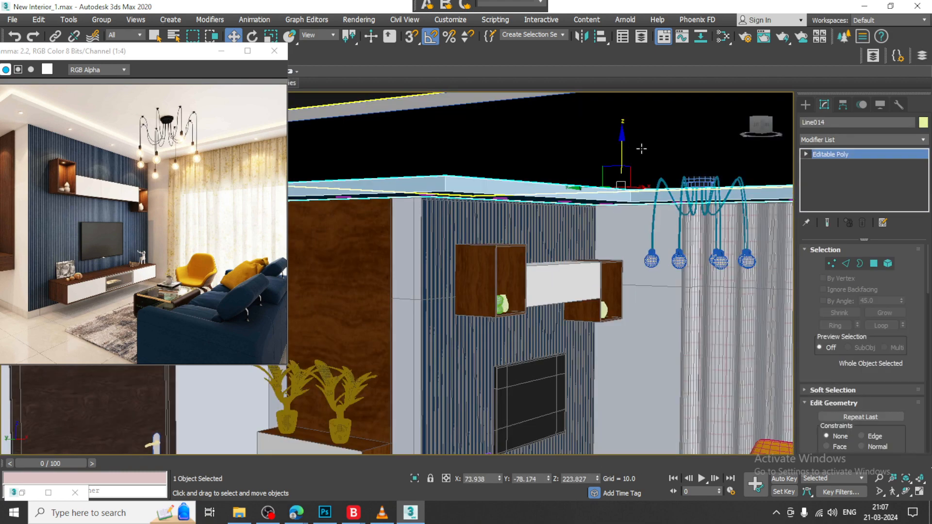
{"action": "left_click_drag", "start_coordinate": [622, 141], "coordinate": [625, 154]}
{"action": "key", "text": "ctrl+z"}
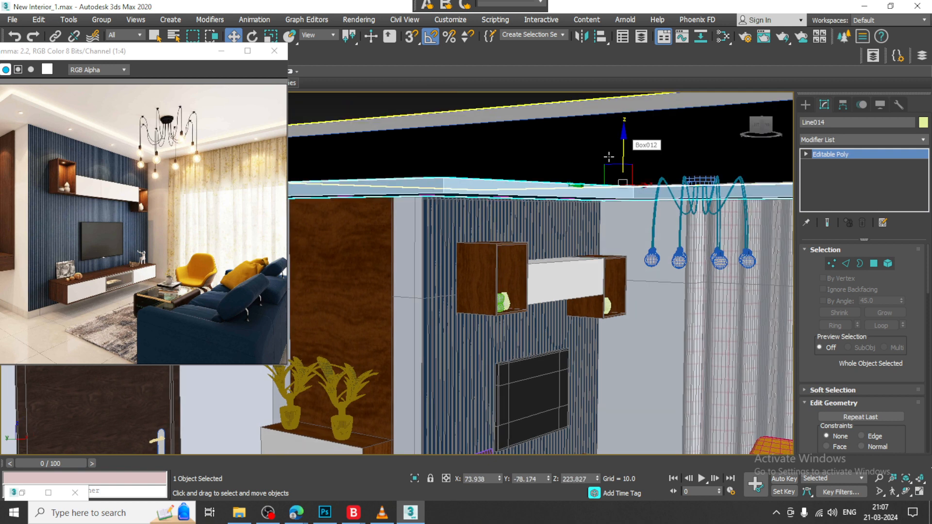
- Display the scene in wireframe and create a photometric Free Light in the room at about X 159, Y 61
{"action": "key", "text": "F3"}
{"action": "left_click", "coordinate": [471, 145]}
{"action": "scroll", "coordinate": [558, 165], "scroll_direction": "down", "scroll_amount": 3}
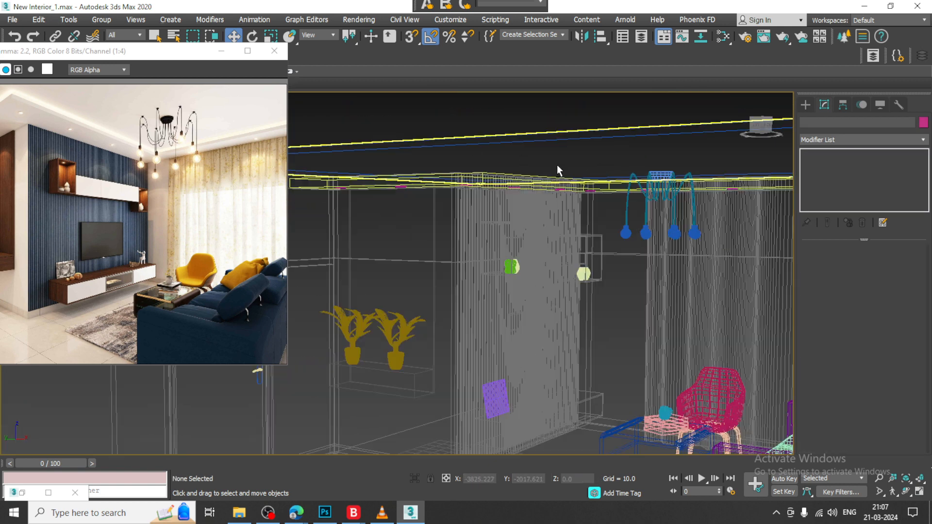
{"action": "left_click", "coordinate": [806, 104]}
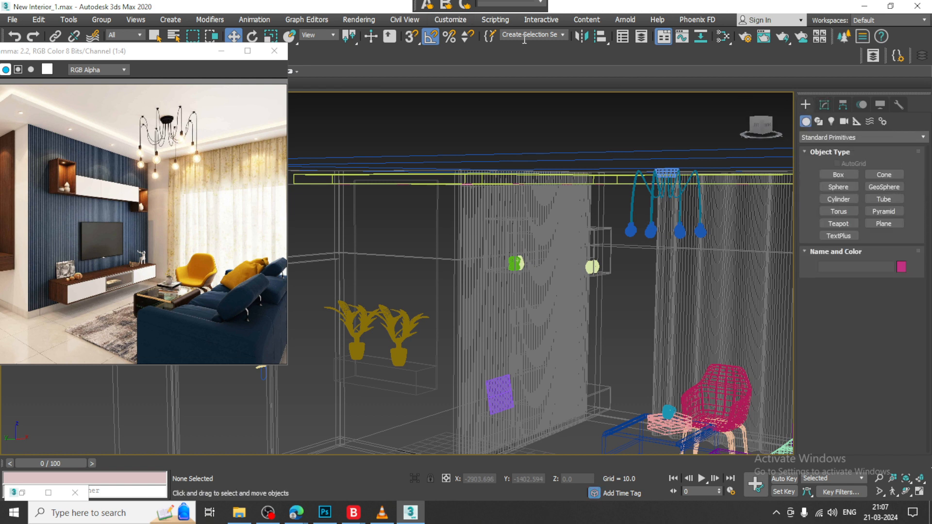
{"action": "left_click", "coordinate": [360, 20]}
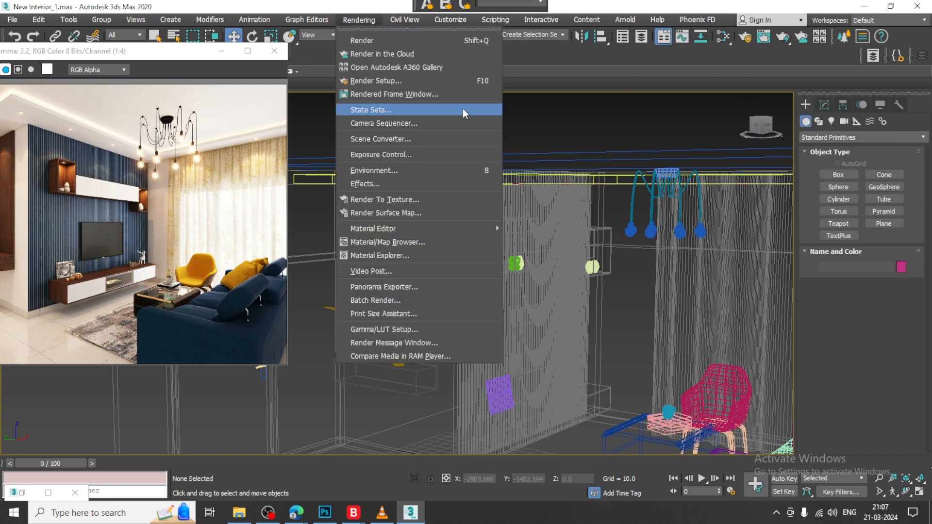
{"action": "left_click", "coordinate": [680, 127]}
{"action": "left_click", "coordinate": [831, 121]}
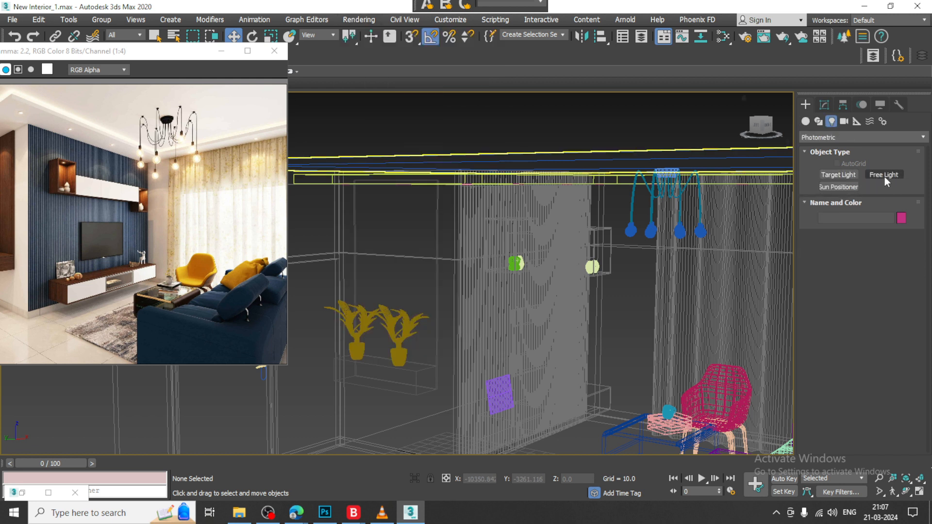
{"action": "left_click", "coordinate": [884, 176]}
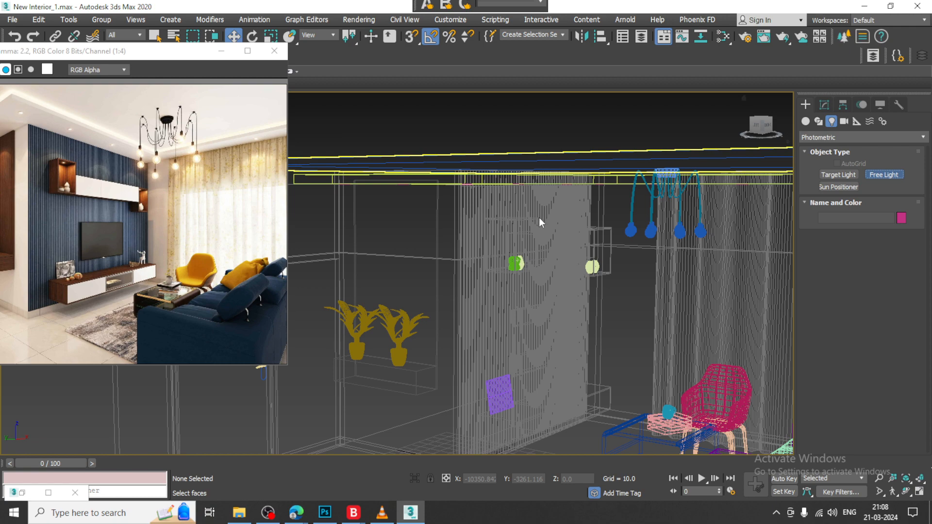
{"action": "middle_click_drag", "start_coordinate": [539, 217], "coordinate": [461, 220], "text": "alt"}
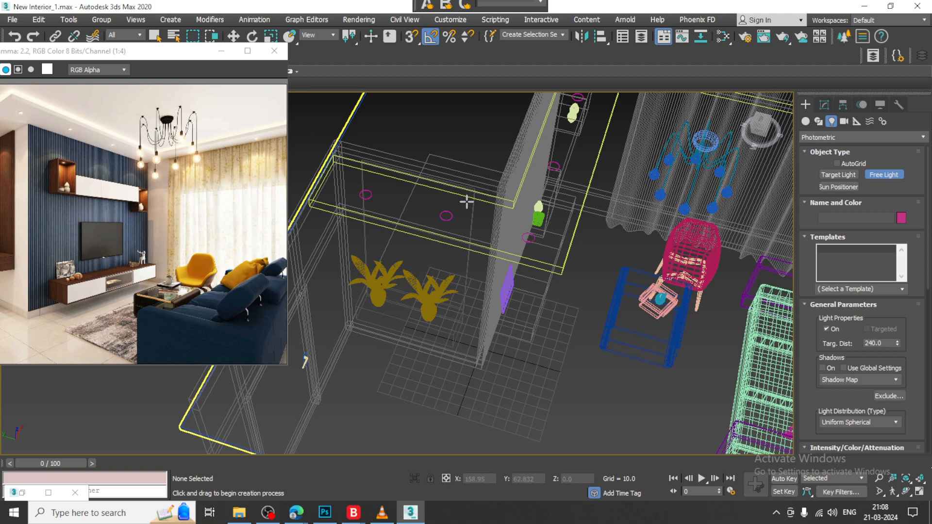
{"action": "left_click", "coordinate": [468, 202]}
- Move the free light over the false ceiling near the potted plants, at about X -24.471, Z 225.342
{"action": "key", "text": "w"}
{"action": "middle_click_drag", "start_coordinate": [480, 226], "coordinate": [540, 238], "text": "alt"}
{"action": "scroll", "coordinate": [541, 238], "scroll_direction": "down", "scroll_amount": 5}
{"action": "left_click_drag", "start_coordinate": [541, 238], "coordinate": [546, 142]}
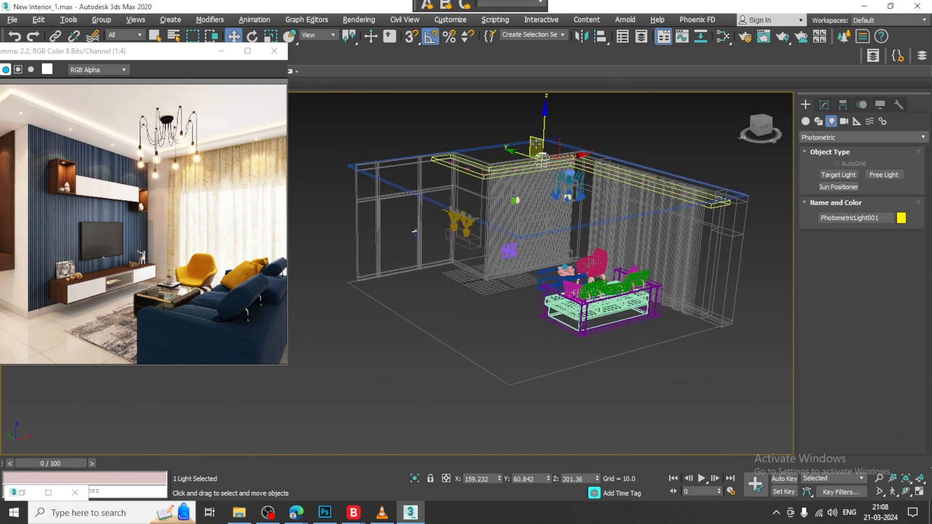
{"action": "middle_click_drag", "start_coordinate": [546, 142], "coordinate": [561, 155], "text": "alt"}
{"action": "left_click_drag", "start_coordinate": [562, 155], "coordinate": [486, 179]}
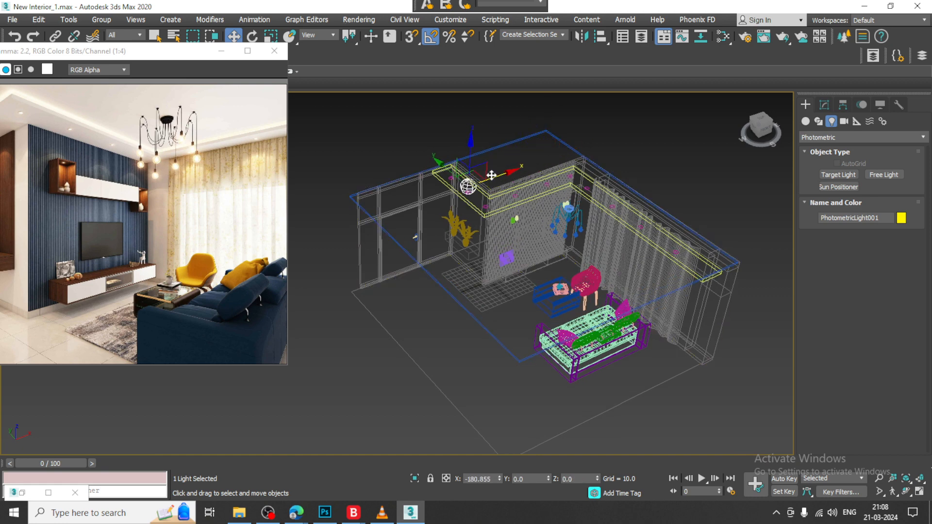
{"action": "middle_click_drag", "start_coordinate": [486, 178], "coordinate": [594, 197], "text": "alt"}
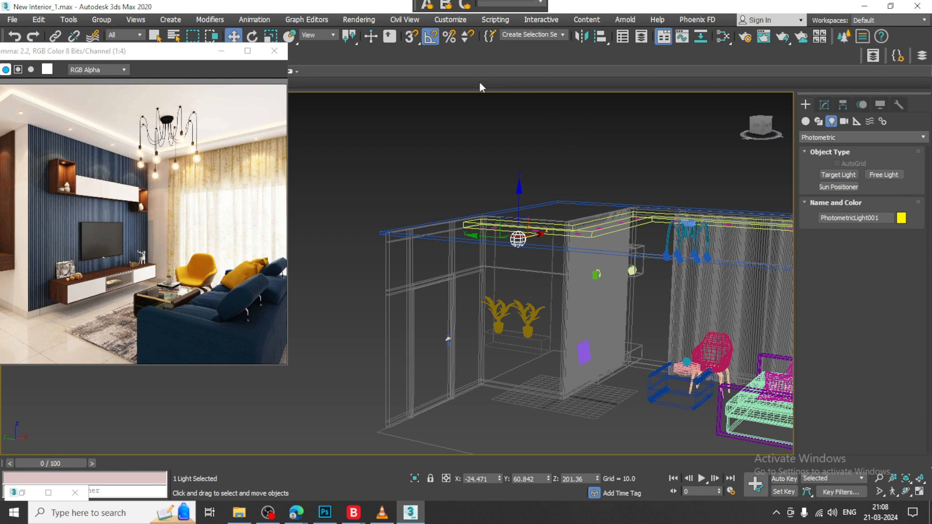
{"action": "scroll", "coordinate": [540, 216], "scroll_direction": "up", "scroll_amount": 4}
{"action": "middle_click_drag", "start_coordinate": [537, 233], "coordinate": [484, 218], "text": "alt"}
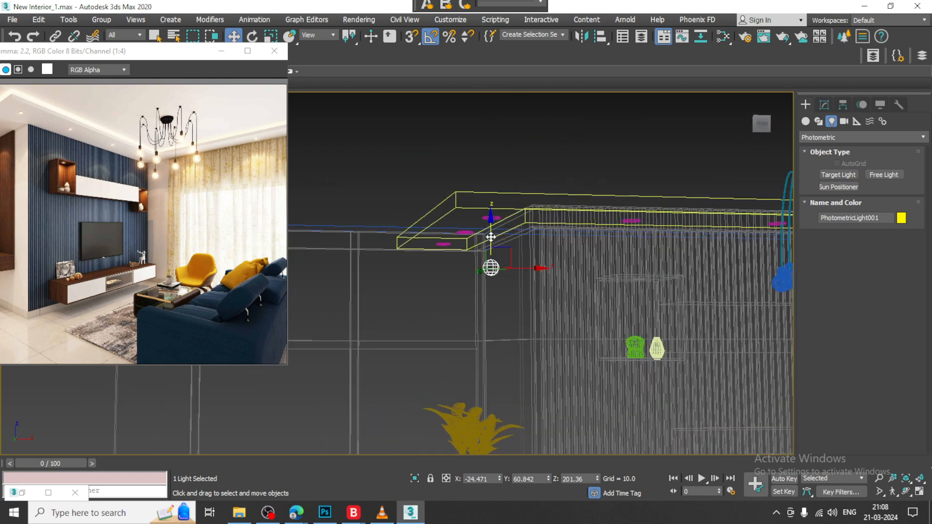
{"action": "left_click_drag", "start_coordinate": [491, 237], "coordinate": [490, 187]}
{"action": "middle_click_drag", "start_coordinate": [491, 187], "coordinate": [511, 235], "text": "alt"}
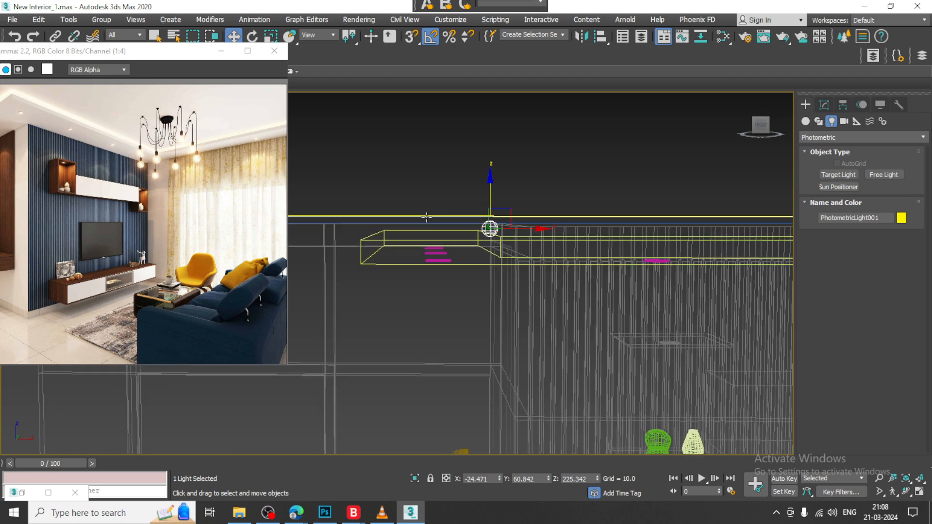
- Raise the main ceiling slab above the false ceiling to about Z 239.27
{"action": "left_click", "coordinate": [426, 217]}
{"action": "middle_click_drag", "start_coordinate": [426, 217], "coordinate": [542, 197], "text": "alt"}
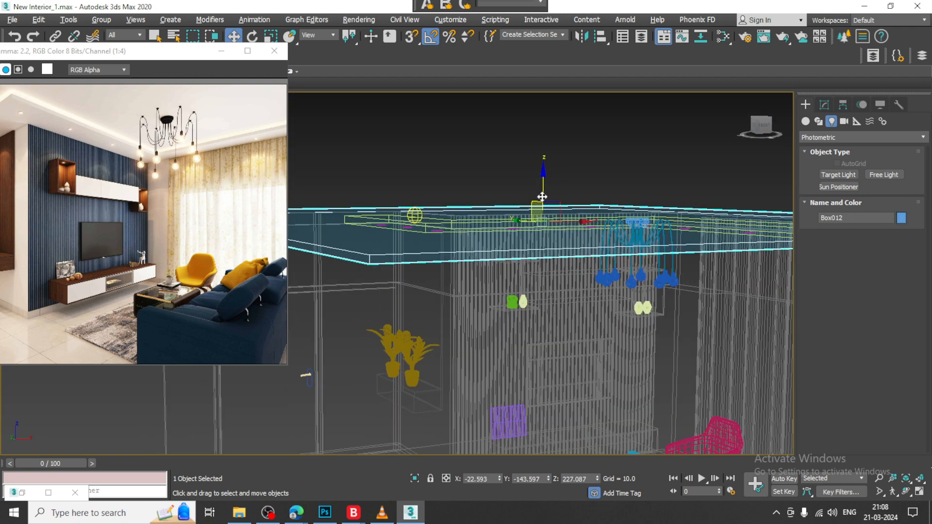
{"action": "left_click_drag", "start_coordinate": [542, 196], "coordinate": [543, 158]}
{"action": "middle_click_drag", "start_coordinate": [543, 158], "coordinate": [439, 260], "text": "alt"}
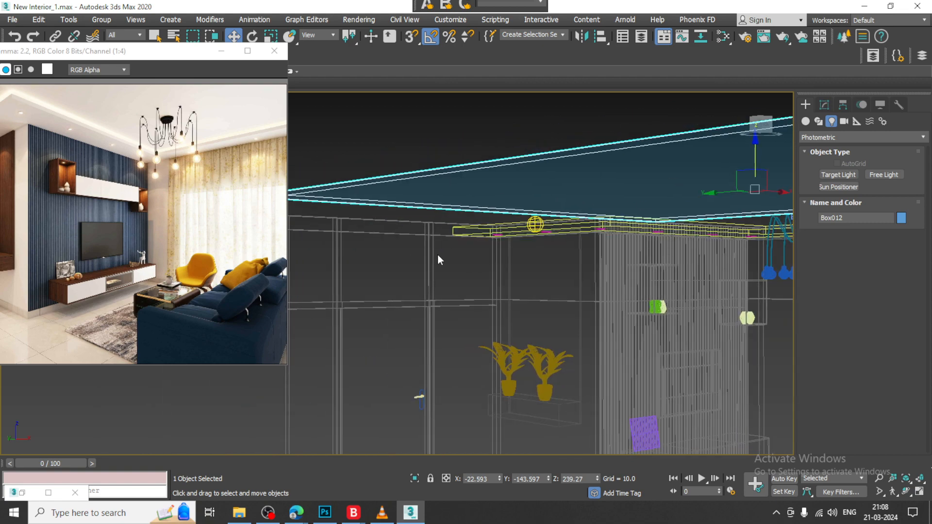
- Select the room walls in the front view and convert them to Editable Poly, collapsing the UVW Map modifier
{"action": "left_click", "coordinate": [438, 250]}
{"action": "scroll", "coordinate": [438, 250], "scroll_direction": "down", "scroll_amount": 5}
{"action": "key", "text": "alt+w"}
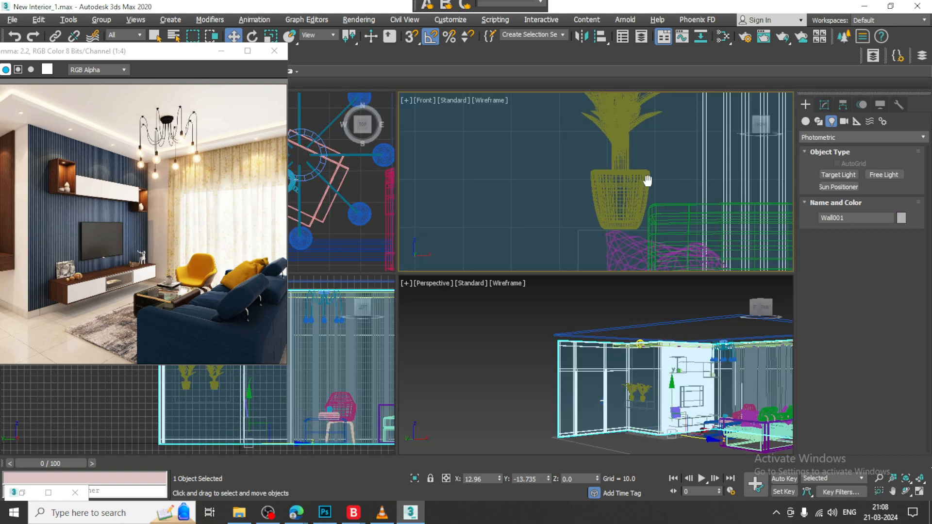
{"action": "key", "text": "alt+w"}
{"action": "scroll", "coordinate": [622, 193], "scroll_direction": "down", "scroll_amount": 8}
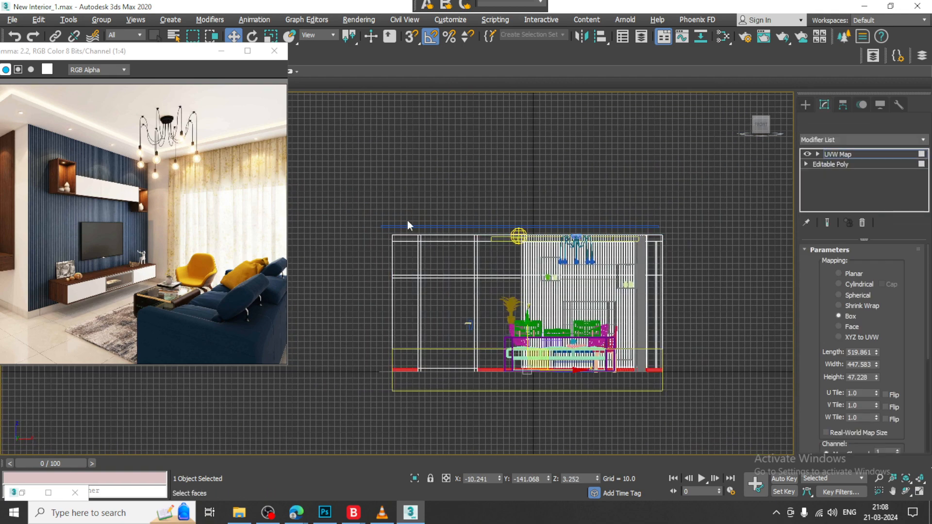
{"action": "left_click_drag", "start_coordinate": [355, 191], "coordinate": [528, 210]}
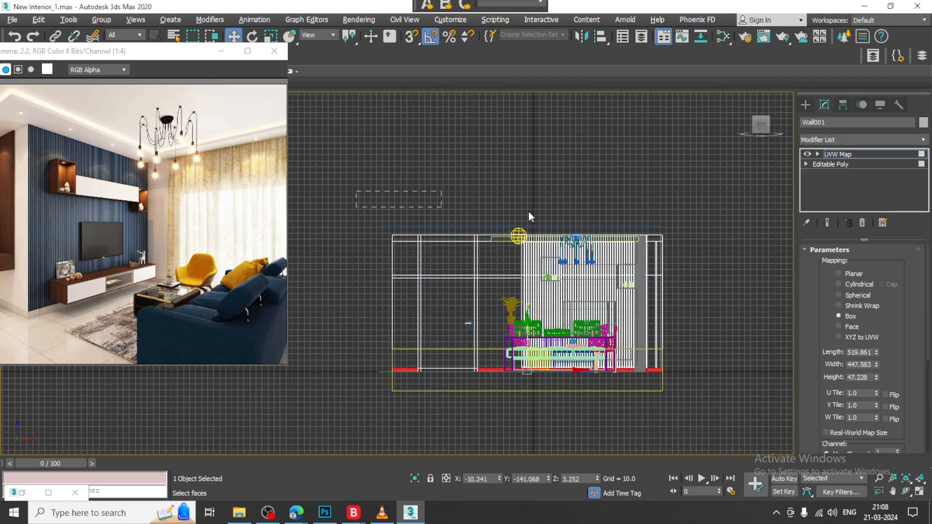
{"action": "right_click", "coordinate": [476, 251]}
{"action": "mouse_move", "coordinate": [534, 376]}
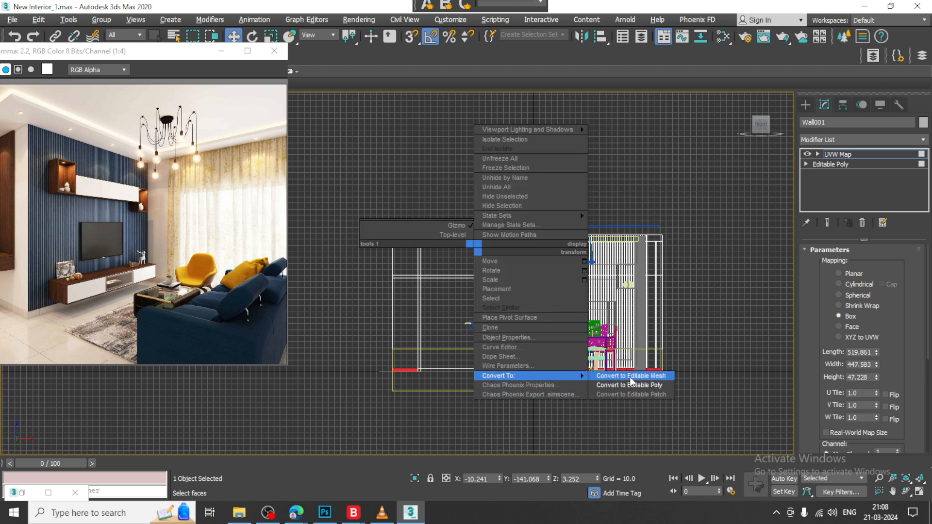
{"action": "left_click", "coordinate": [643, 385]}
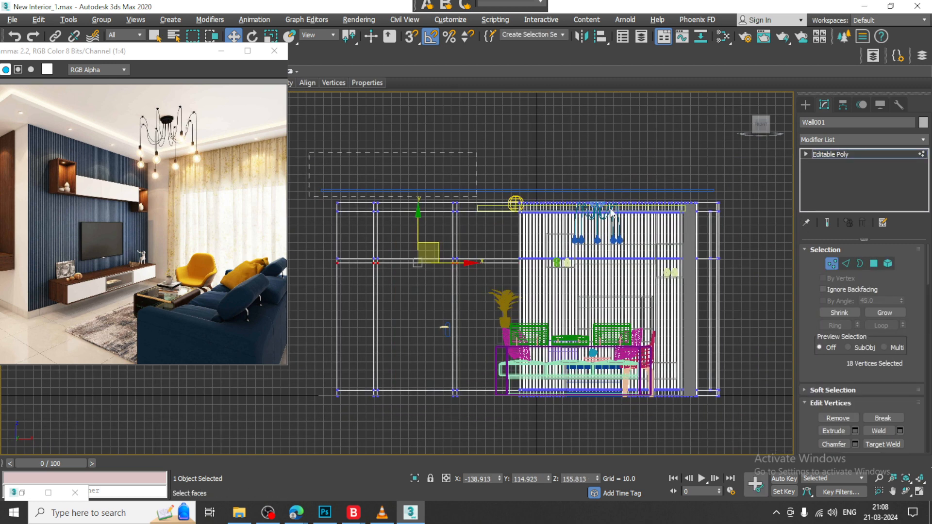
- Raise the walls' uppermost row of vertices to about Z 232.242 towards the ceiling slab
{"action": "left_click_drag", "start_coordinate": [610, 208], "coordinate": [771, 208]}
{"action": "left_click_drag", "start_coordinate": [598, 170], "coordinate": [596, 163]}
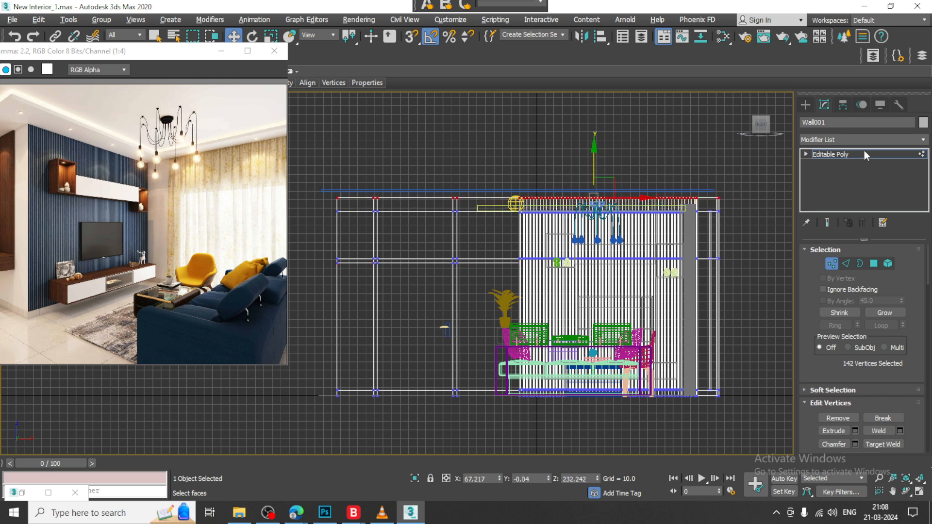
{"action": "left_click", "coordinate": [864, 152]}
- Lower the ceiling slab so that it rests on top of the raised walls
{"action": "scroll", "coordinate": [549, 215], "scroll_direction": "up", "scroll_amount": 5}
{"action": "left_click", "coordinate": [443, 143]}
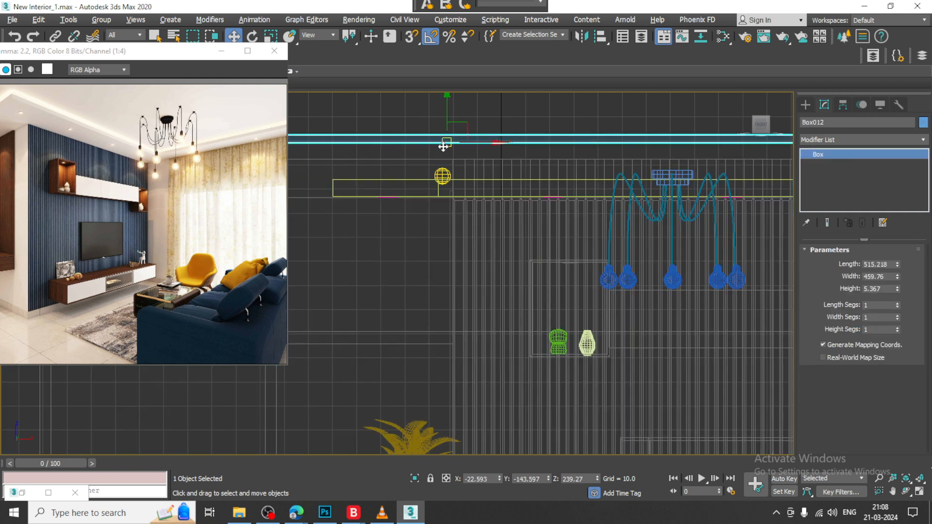
{"action": "left_click_drag", "start_coordinate": [448, 106], "coordinate": [444, 143]}
- Reposition the free light between the slab and the false ceiling at about X -45.709, Z 228.179
{"action": "left_click", "coordinate": [446, 180]}
{"action": "left_click", "coordinate": [443, 173]}
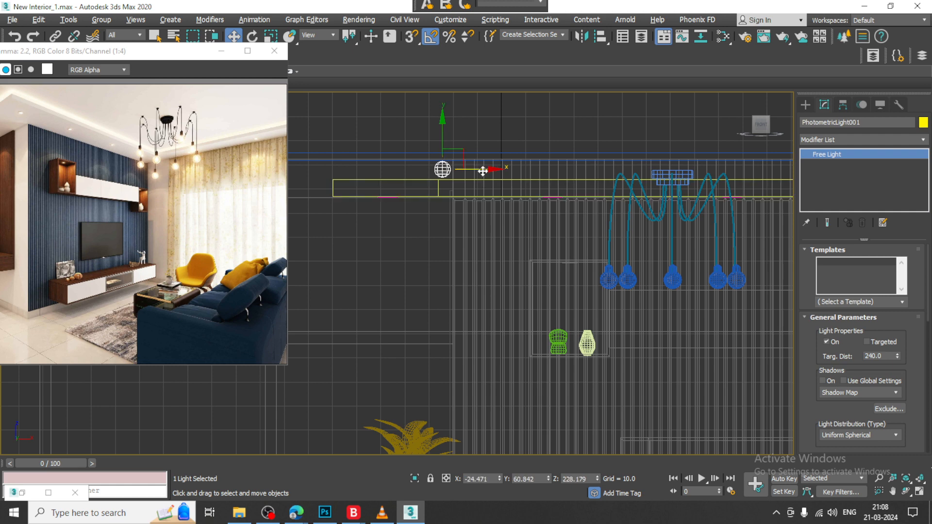
{"action": "left_click_drag", "start_coordinate": [478, 171], "coordinate": [434, 169]}
- Inspect the light's placement in the perspective view and save the scene
{"action": "key", "text": "alt+w"}
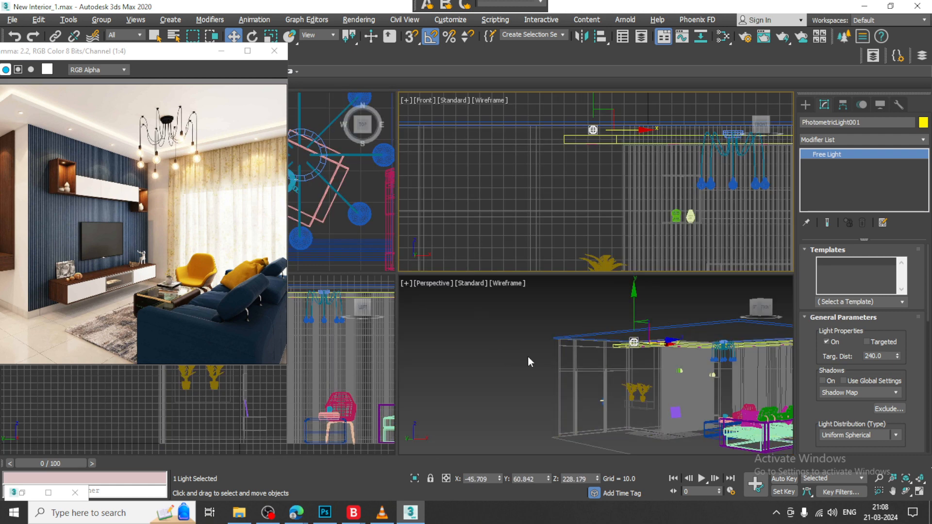
{"action": "middle_click", "coordinate": [529, 361]}
{"action": "key", "text": "alt+w"}
{"action": "mouse_move", "coordinate": [529, 340]}
{"action": "middle_mouse_down", "text": "alt"}
{"action": "mouse_move", "coordinate": [515, 371]}
{"action": "mouse_move", "coordinate": [507, 253]}
{"action": "mouse_move", "coordinate": [545, 267]}
{"action": "middle_mouse_up", "text": "alt"}
{"action": "key", "text": "F3"}
{"action": "key", "text": "F3"}
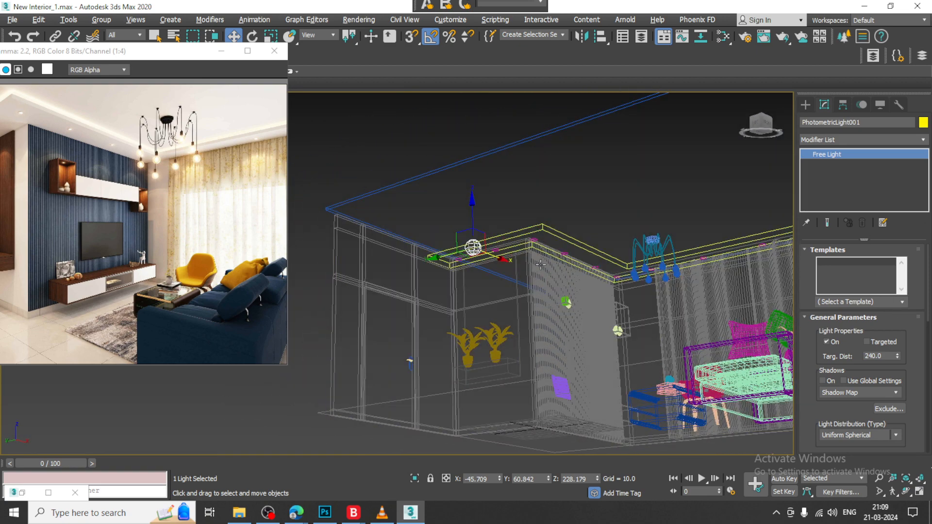
{"action": "middle_click_drag", "start_coordinate": [329, 208], "coordinate": [325, 173], "text": "alt"}
{"action": "key", "text": "ctrl+s"}
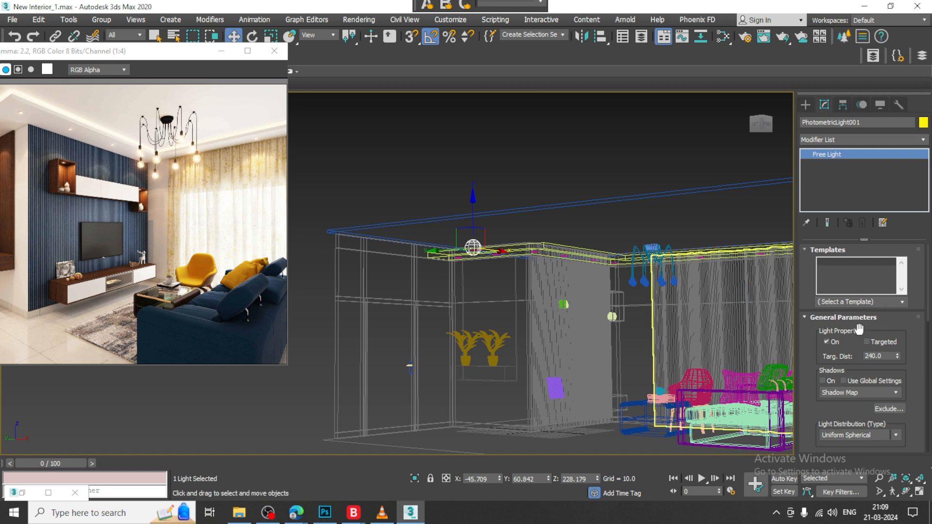
- Set the free light's distribution type to Uniform Diffuse and its emitting shape to Rectangle
{"action": "scroll", "coordinate": [820, 427], "scroll_direction": "down", "scroll_amount": 3}
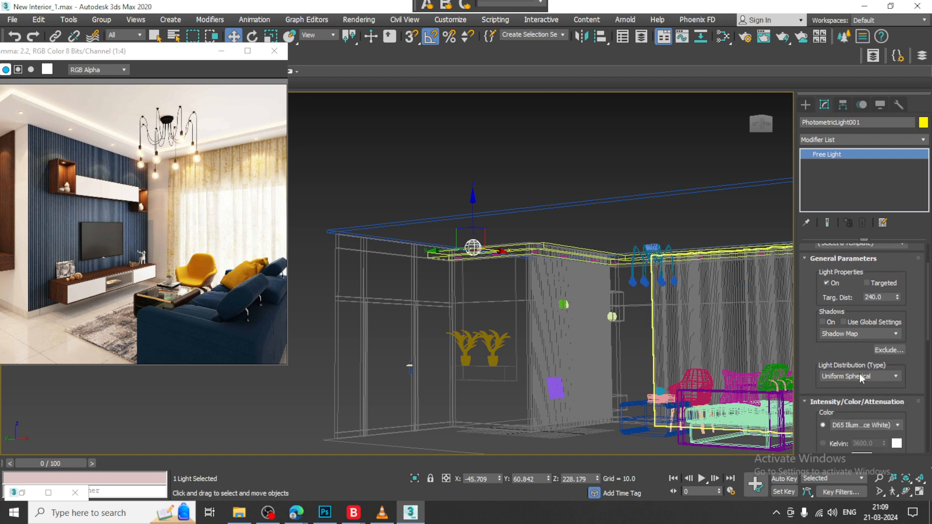
{"action": "left_click", "coordinate": [859, 377]}
{"action": "left_click", "coordinate": [853, 405]}
{"action": "left_click_drag", "start_coordinate": [810, 384], "coordinate": [829, 163]}
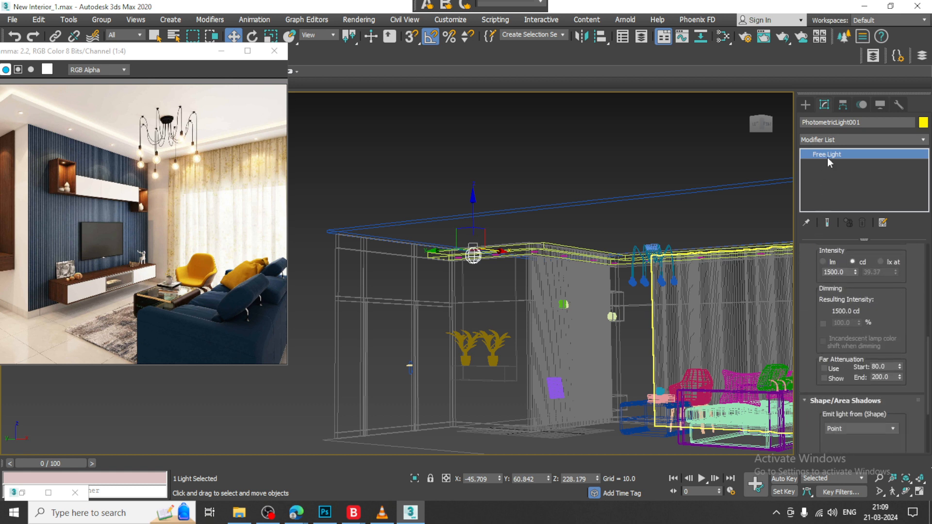
{"action": "left_click", "coordinate": [844, 429]}
{"action": "left_click", "coordinate": [848, 455]}
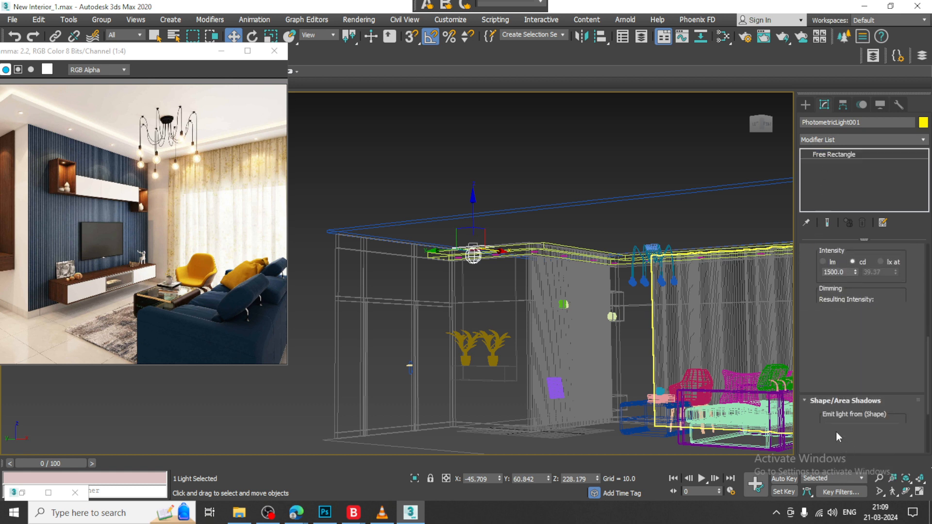
- Size the rectangular light to length 146.4 and width 31.68, and shift it along the false ceiling to about Y 30.084
{"action": "scroll", "coordinate": [587, 233], "scroll_direction": "up", "scroll_amount": 6}
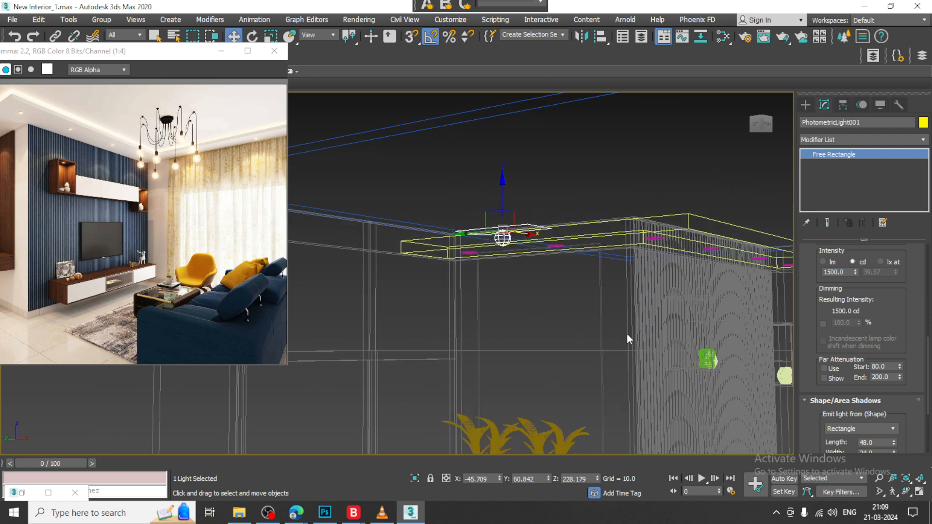
{"action": "scroll", "coordinate": [913, 413], "scroll_direction": "down", "scroll_amount": 2}
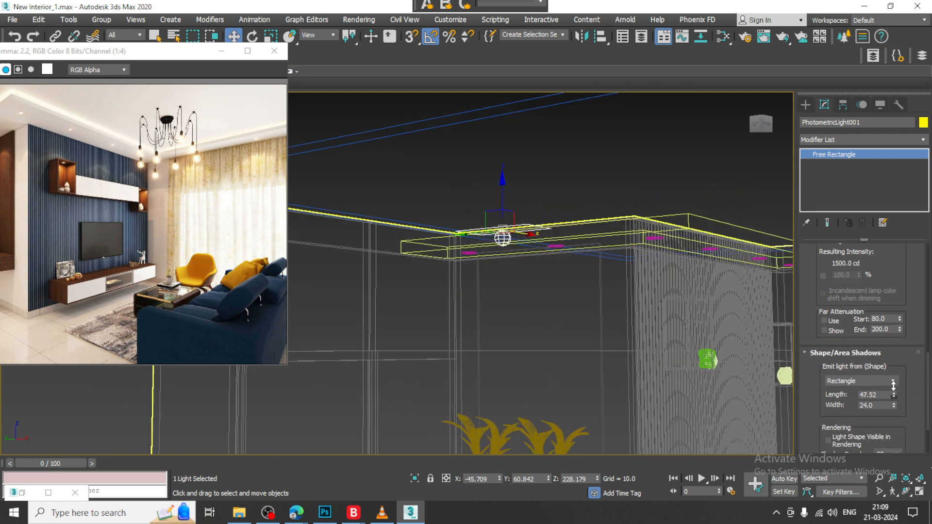
{"action": "left_click_drag", "start_coordinate": [894, 388], "coordinate": [869, 267]}
{"action": "middle_click_drag", "start_coordinate": [620, 267], "coordinate": [560, 231], "text": "alt"}
{"action": "left_click_drag", "start_coordinate": [493, 266], "coordinate": [503, 228]}
{"action": "left_click_drag", "start_coordinate": [894, 407], "coordinate": [893, 397]}
{"action": "middle_click_drag", "start_coordinate": [631, 320], "coordinate": [562, 282], "text": "alt"}
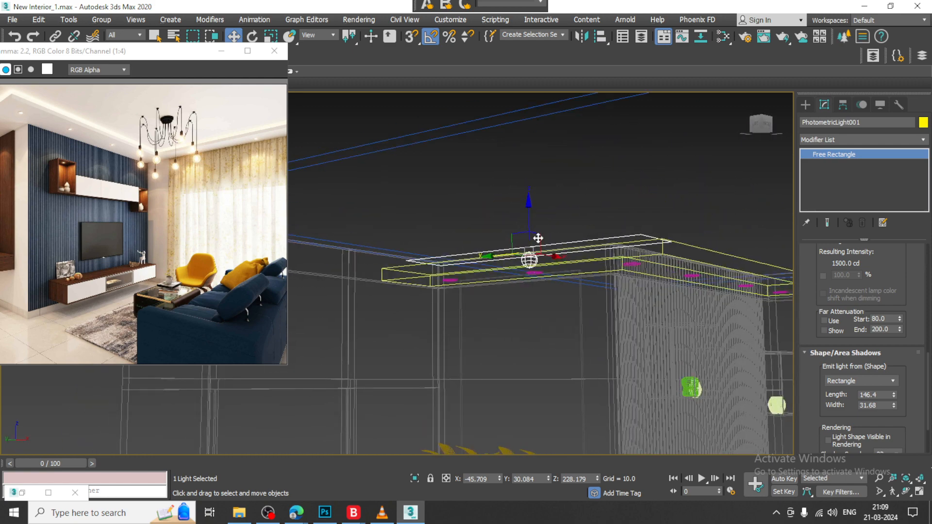
- Raise the rectangular light above the false ceiling to about Z 229.414
{"action": "middle_click_drag", "start_coordinate": [538, 237], "coordinate": [538, 235], "text": "alt"}
{"action": "left_click_drag", "start_coordinate": [530, 224], "coordinate": [530, 222]}
{"action": "middle_click_drag", "start_coordinate": [558, 236], "coordinate": [561, 242], "text": "alt"}
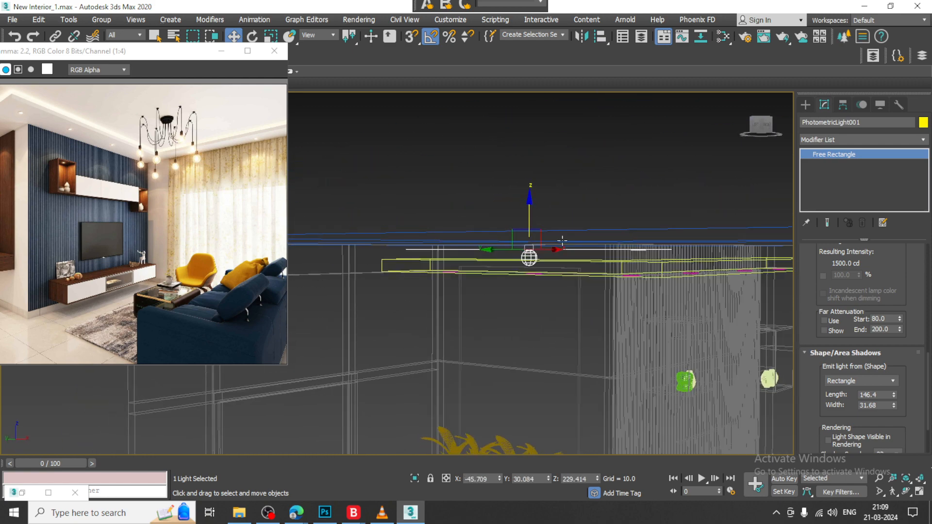
- Display the perspective view shaded in High Quality mode and raise the rectangular light to about Z 231.764
{"action": "key", "text": "F3"}
{"action": "middle_click_drag", "start_coordinate": [578, 301], "coordinate": [553, 214], "text": "alt"}
{"action": "scroll", "coordinate": [559, 203], "scroll_direction": "down", "scroll_amount": 3}
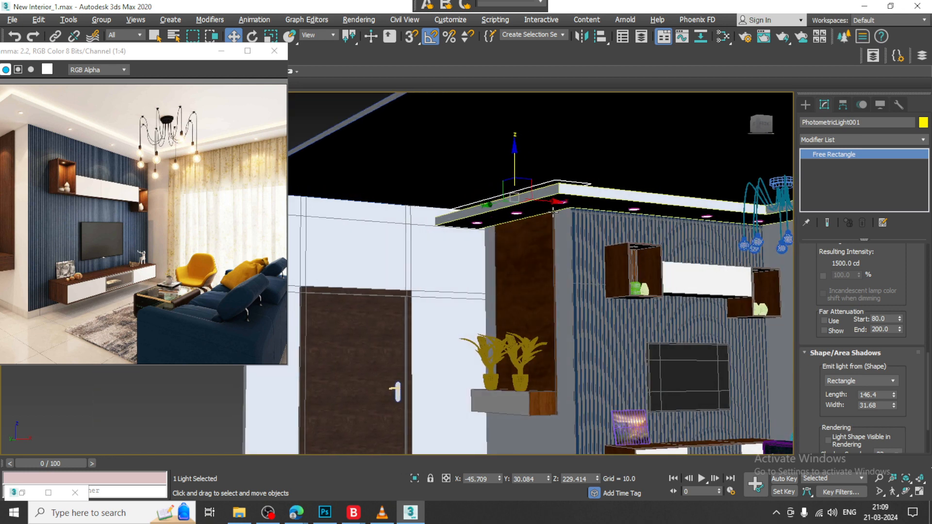
{"action": "left_click_drag", "start_coordinate": [165, 53], "coordinate": [184, 160]}
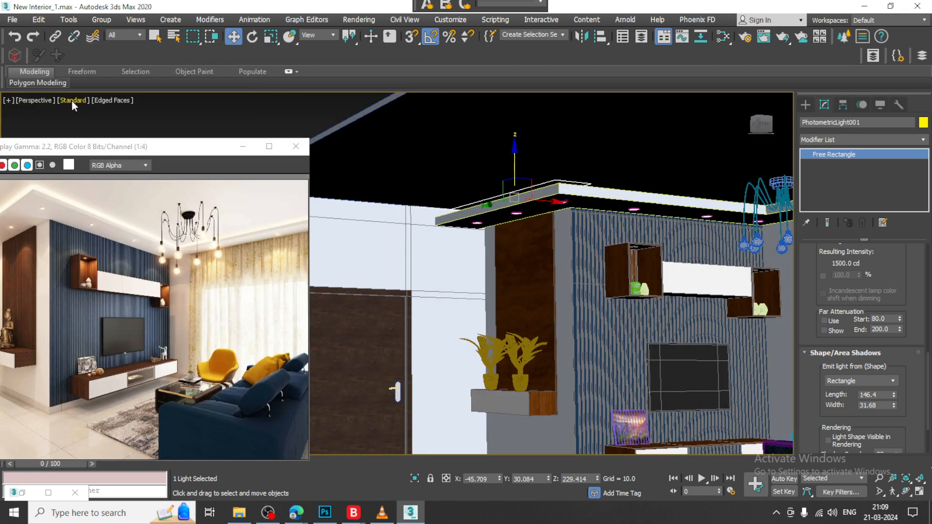
{"action": "left_click", "coordinate": [72, 100]}
{"action": "left_click", "coordinate": [109, 130]}
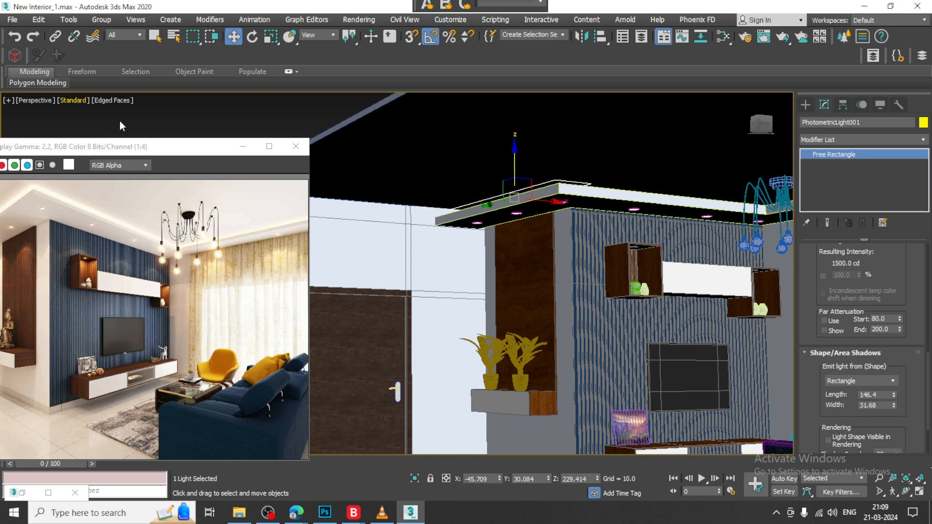
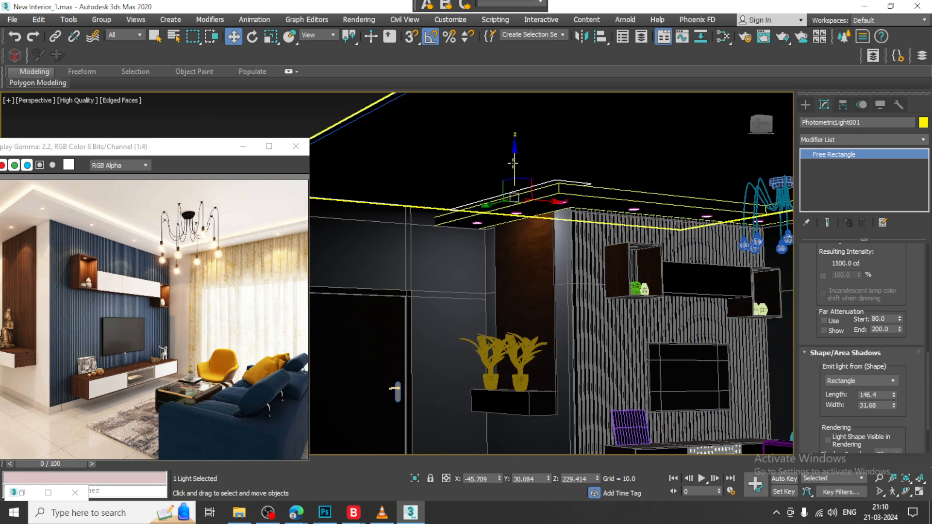
{"action": "mouse_move", "coordinate": [515, 158]}
{"action": "left_mouse_down"}
{"action": "mouse_move", "coordinate": [519, 170]}
{"action": "mouse_move", "coordinate": [521, 161]}
{"action": "left_mouse_up"}
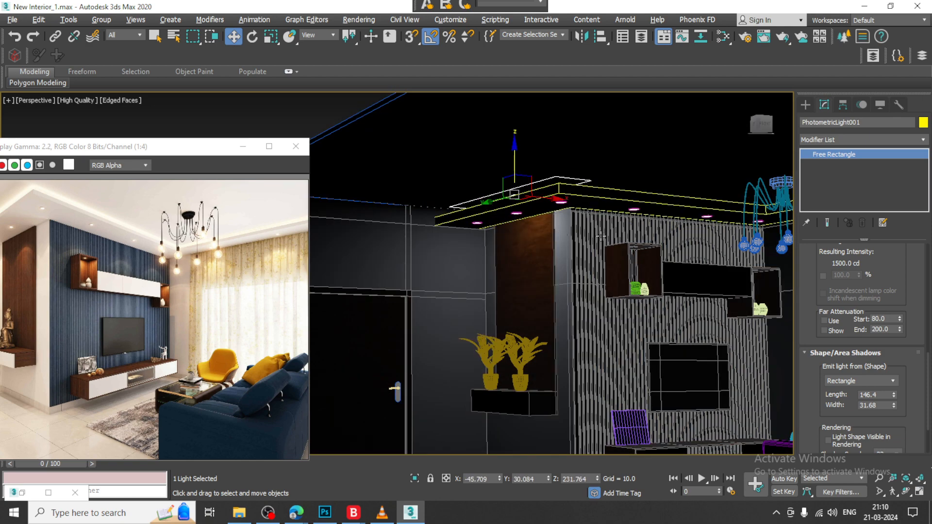
{"action": "middle_click_drag", "start_coordinate": [601, 236], "coordinate": [570, 186], "text": "alt"}
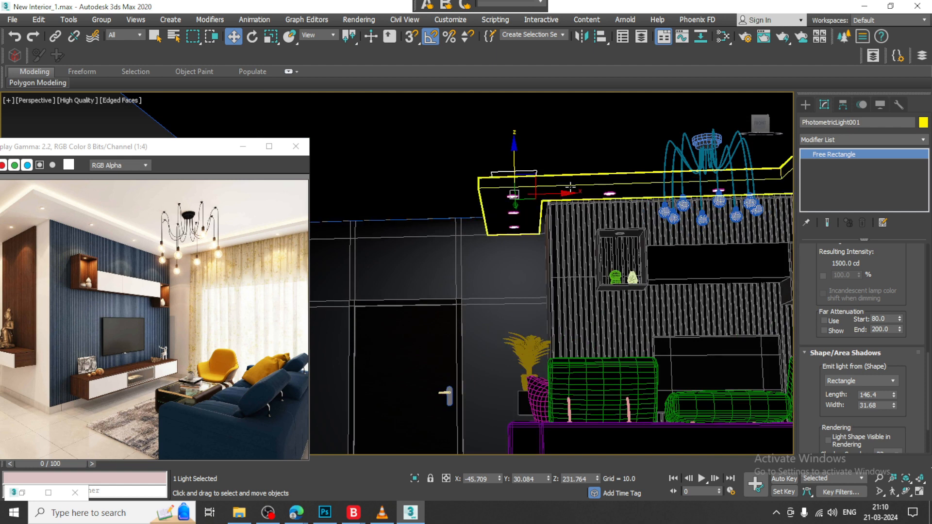
- Shift the four false ceiling vertices at the inner edge beside the wooden panel along X to about X -20.824
{"action": "left_click", "coordinate": [570, 186]}
{"action": "key", "text": "1"}
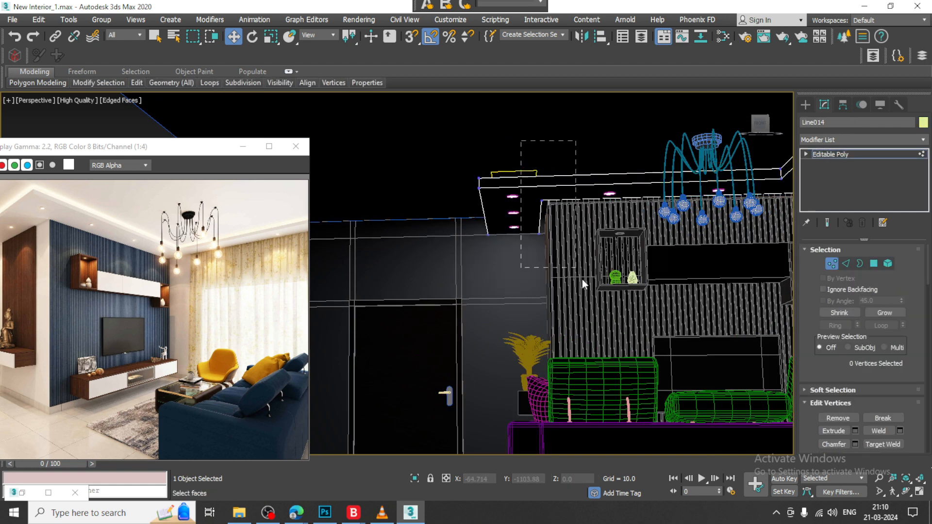
{"action": "left_click_drag", "start_coordinate": [582, 281], "coordinate": [582, 279]}
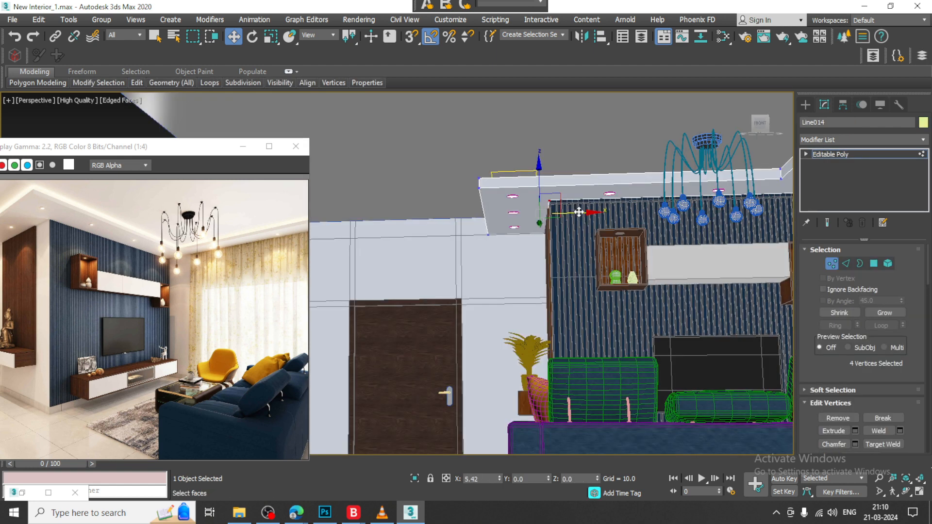
{"action": "middle_click_drag", "start_coordinate": [639, 206], "coordinate": [738, 205], "text": "alt"}
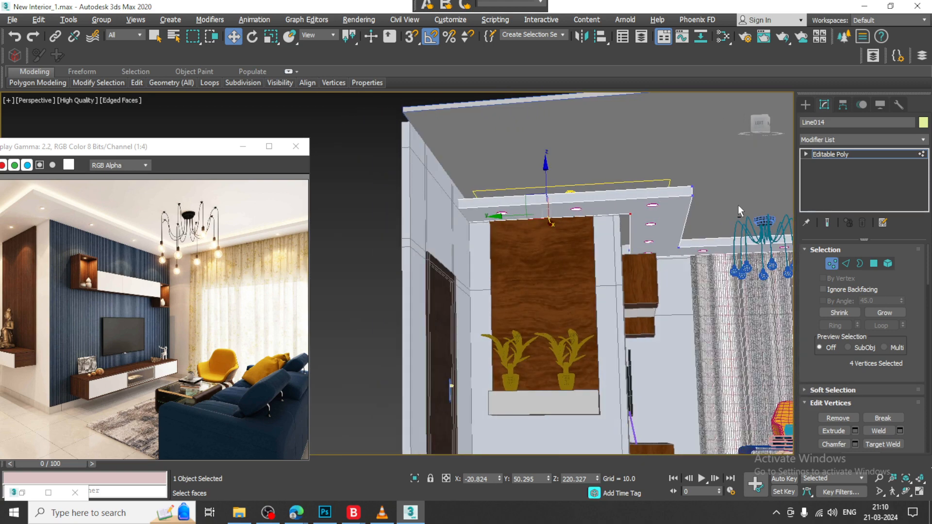
- Shift the four false ceiling vertices along the fluted TV wall to about Y -2.571 and leave vertex editing
{"action": "left_click_drag", "start_coordinate": [598, 157], "coordinate": [655, 294]}
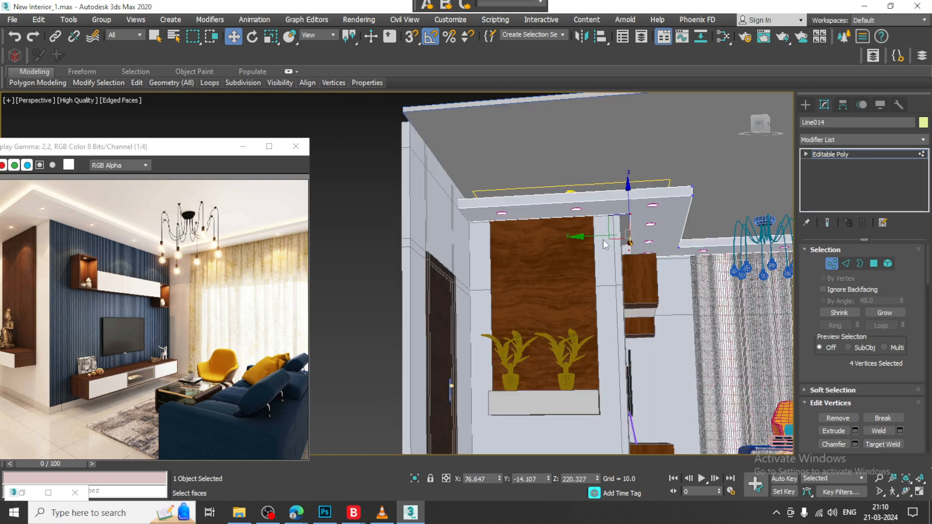
{"action": "left_click_drag", "start_coordinate": [579, 147], "coordinate": [648, 296]}
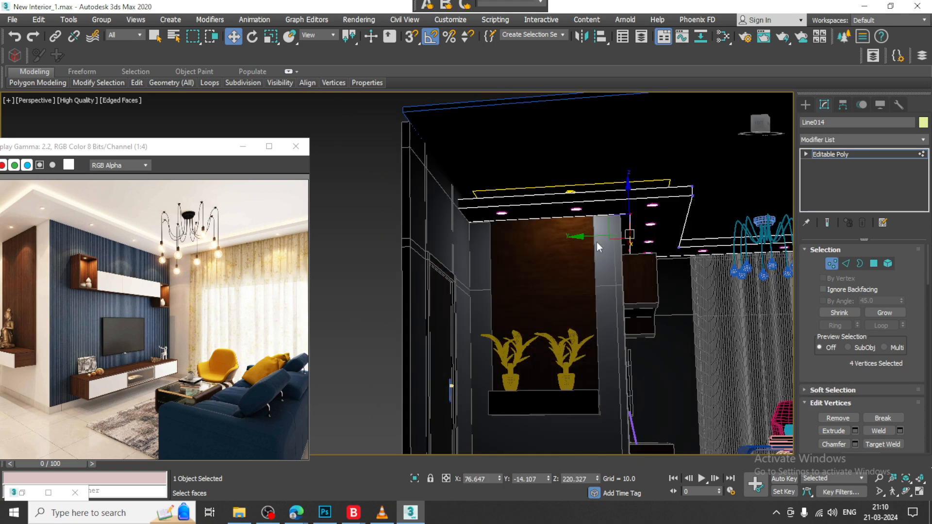
{"action": "left_click_drag", "start_coordinate": [594, 237], "coordinate": [583, 236]}
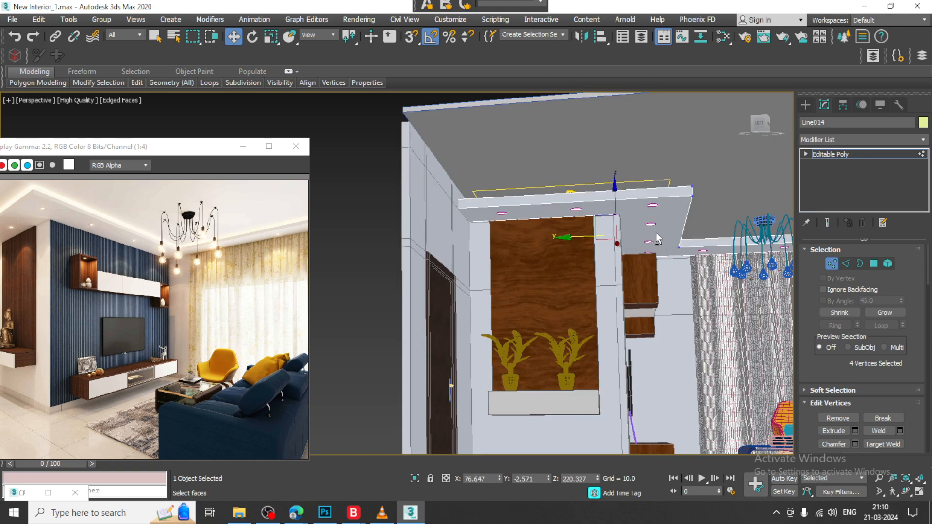
{"action": "middle_click_drag", "start_coordinate": [680, 228], "coordinate": [624, 215], "text": "alt"}
{"action": "left_click", "coordinate": [825, 158]}
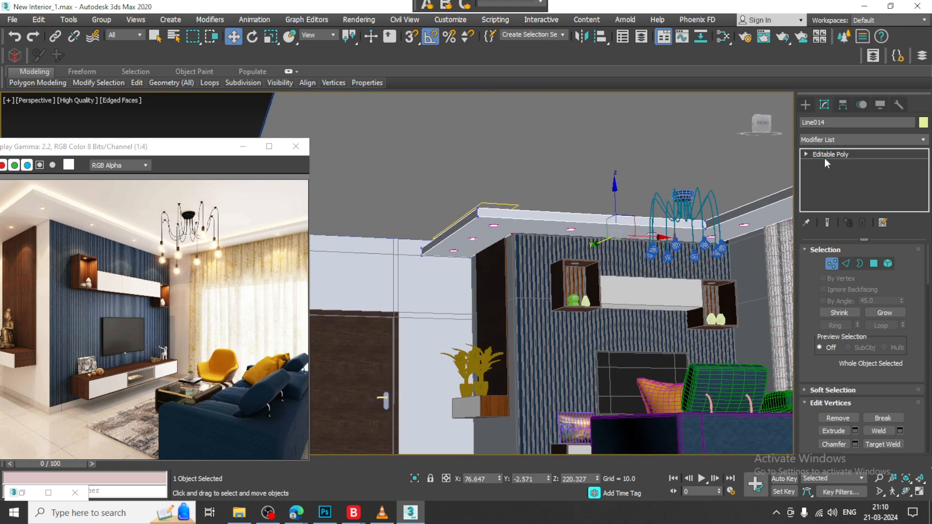
- Lower the rectangular light to about Z 229.812 and set its color to Halogen (Warm)
{"action": "left_click", "coordinate": [496, 204]}
{"action": "left_click_drag", "start_coordinate": [497, 204], "coordinate": [475, 191]}
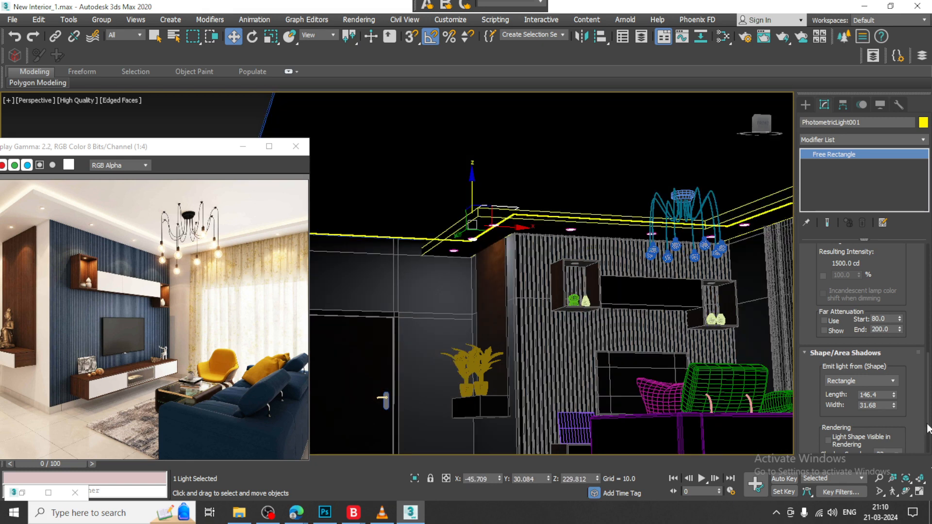
{"action": "scroll", "coordinate": [907, 391], "scroll_direction": "up", "scroll_amount": 5}
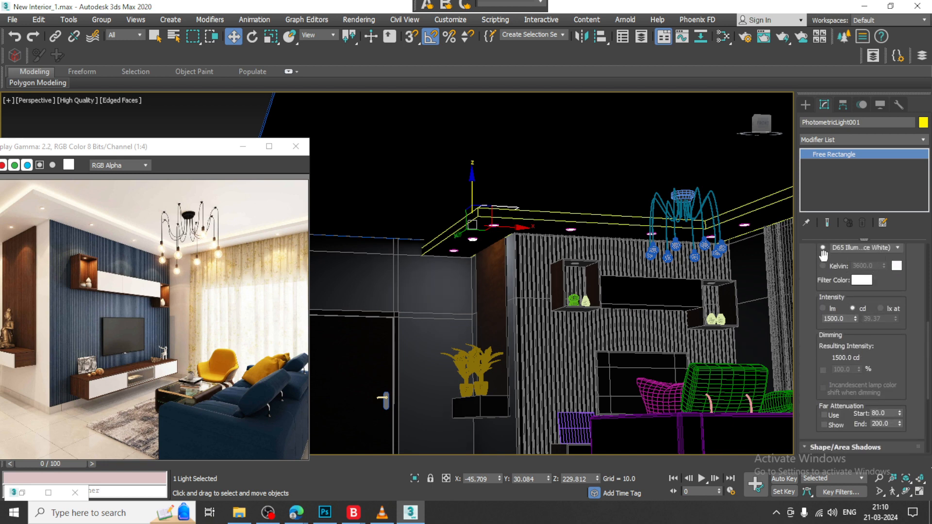
{"action": "scroll", "coordinate": [823, 255], "scroll_direction": "up", "scroll_amount": 3}
{"action": "left_click", "coordinate": [855, 299]}
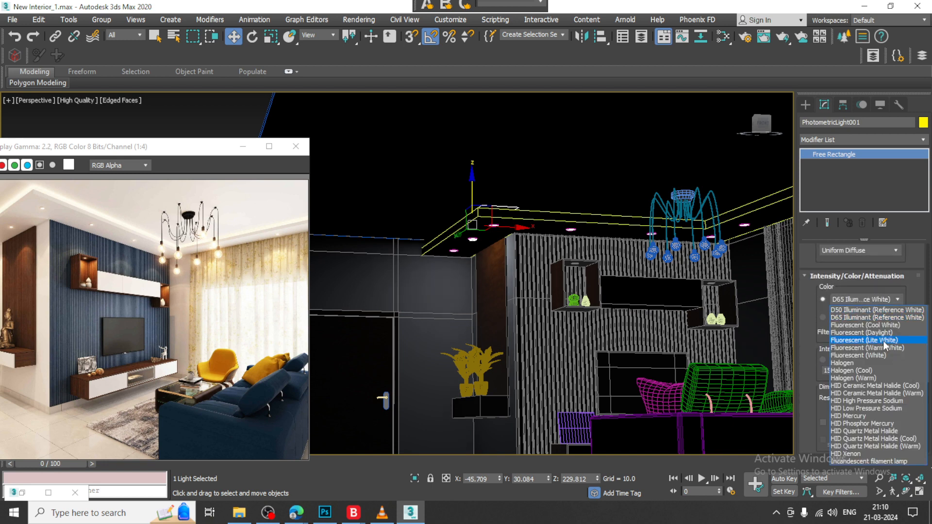
{"action": "left_click", "coordinate": [878, 378]}
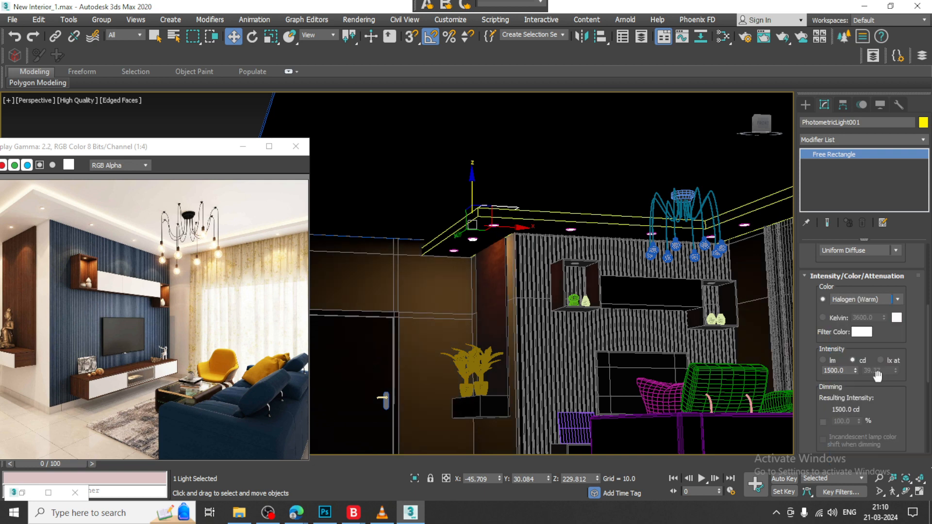
- Raise the ceiling slab slightly to leave more space above the false ceiling
{"action": "scroll", "coordinate": [607, 310], "scroll_direction": "down", "scroll_amount": 6}
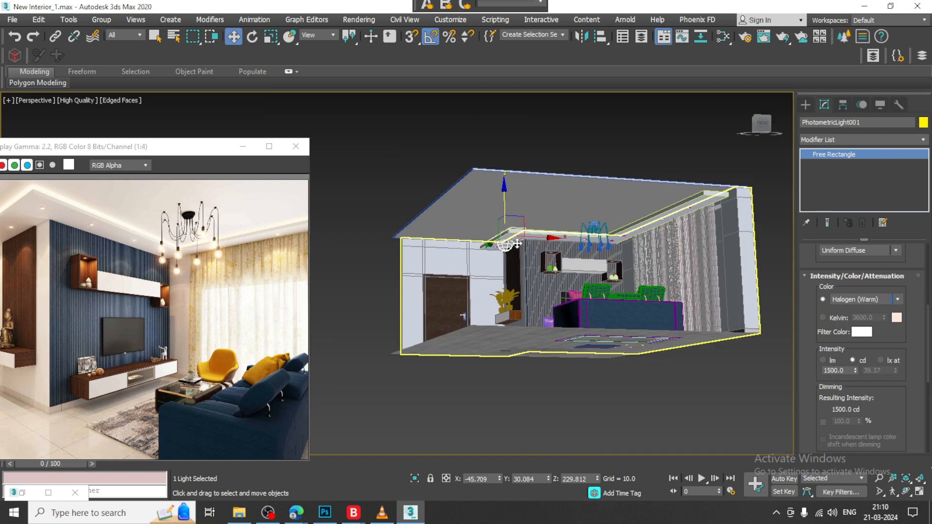
{"action": "scroll", "coordinate": [531, 249], "scroll_direction": "up", "scroll_amount": 2}
{"action": "scroll", "coordinate": [532, 249], "scroll_direction": "up", "scroll_amount": 5}
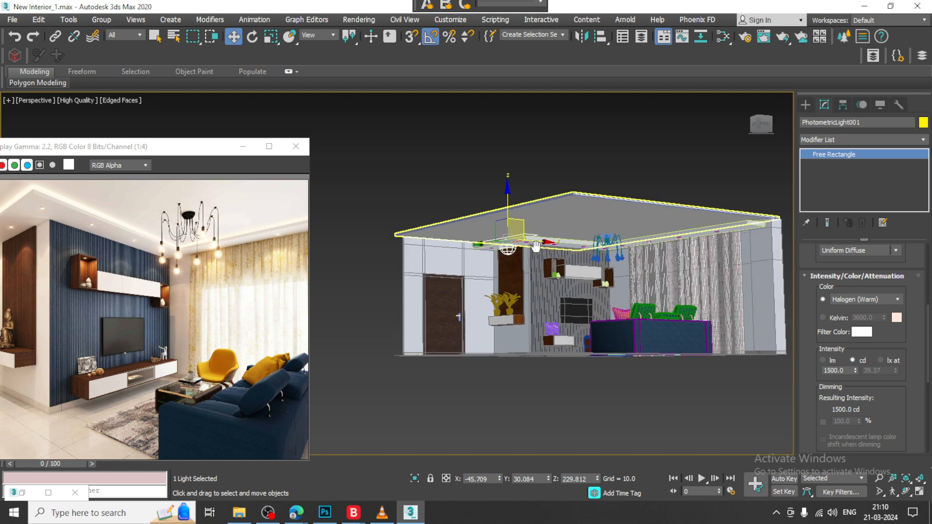
{"action": "scroll", "coordinate": [520, 245], "scroll_direction": "up", "scroll_amount": 1}
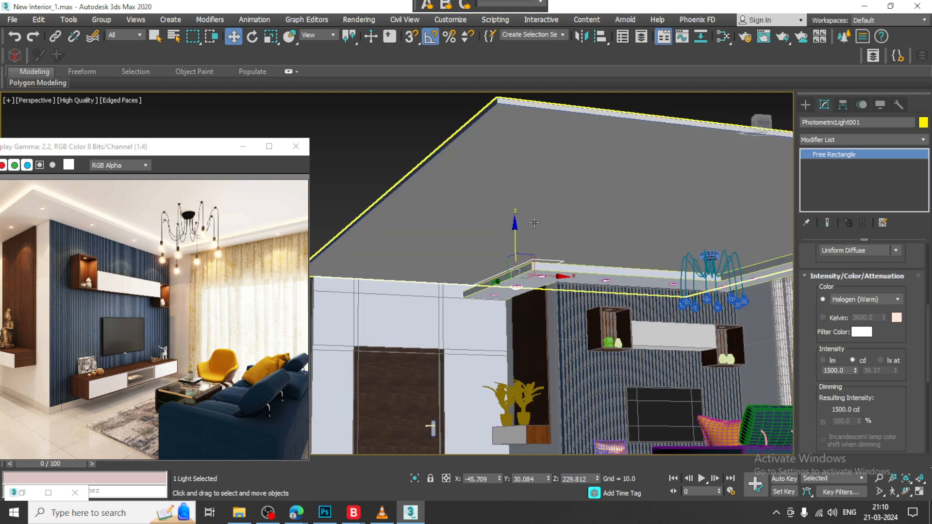
{"action": "left_click", "coordinate": [623, 228]}
{"action": "left_click_drag", "start_coordinate": [626, 206], "coordinate": [626, 199]}
- Raise the walls' uppermost row of vertices in the front view to about Z 237.133 towards the ceiling slab
{"action": "left_click", "coordinate": [425, 299]}
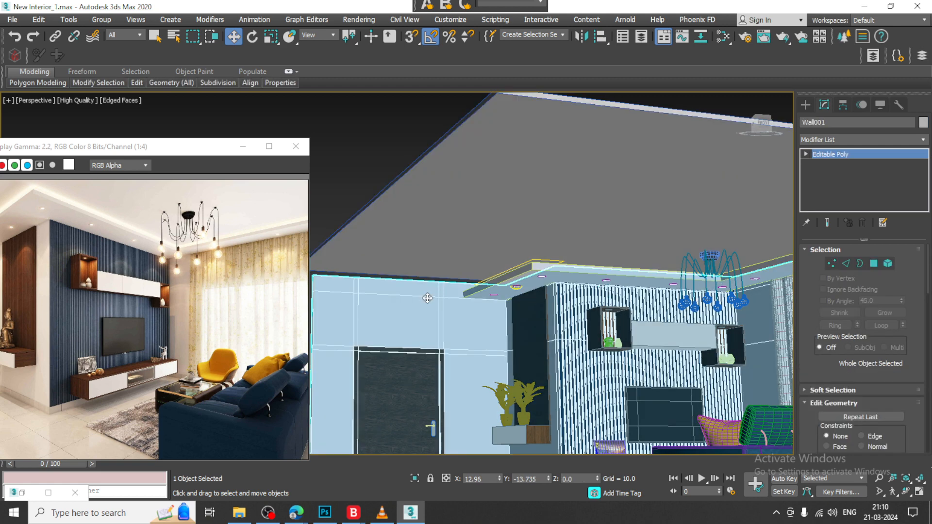
{"action": "key", "text": "alt+x"}
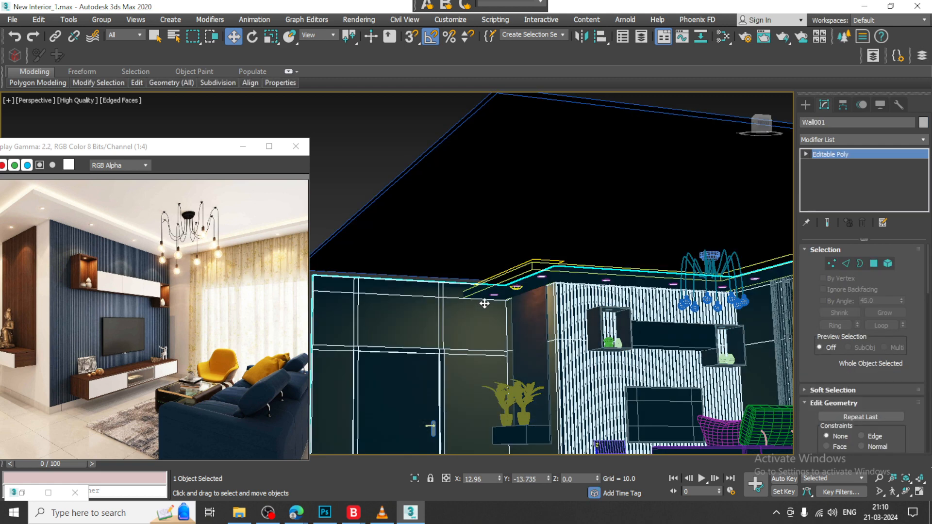
{"action": "key", "text": "alt+w"}
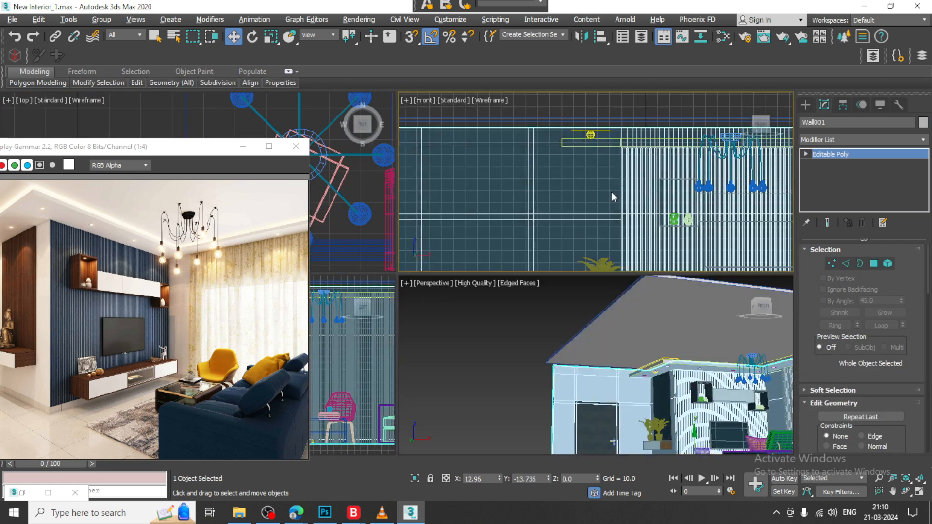
{"action": "middle_click_drag", "start_coordinate": [610, 191], "coordinate": [597, 205]}
{"action": "key", "text": "1"}
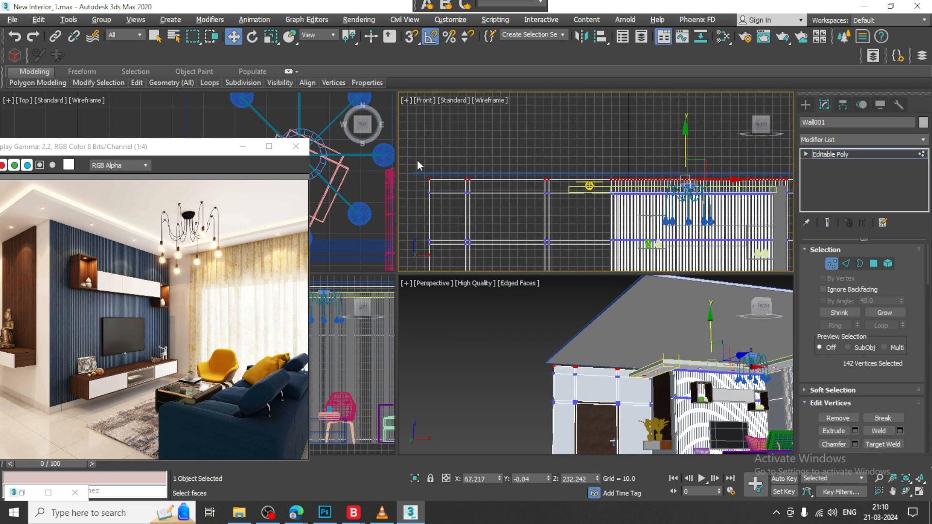
{"action": "left_click_drag", "start_coordinate": [416, 159], "coordinate": [792, 182]}
{"action": "scroll", "coordinate": [494, 157], "scroll_direction": "down", "scroll_amount": 5}
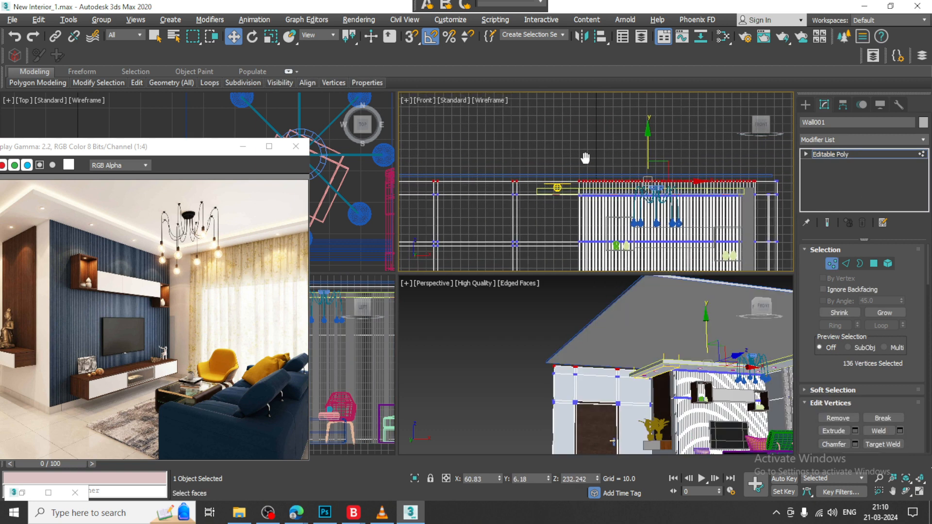
{"action": "left_click_drag", "start_coordinate": [764, 173], "coordinate": [765, 173]}
{"action": "scroll", "coordinate": [596, 171], "scroll_direction": "up", "scroll_amount": 4}
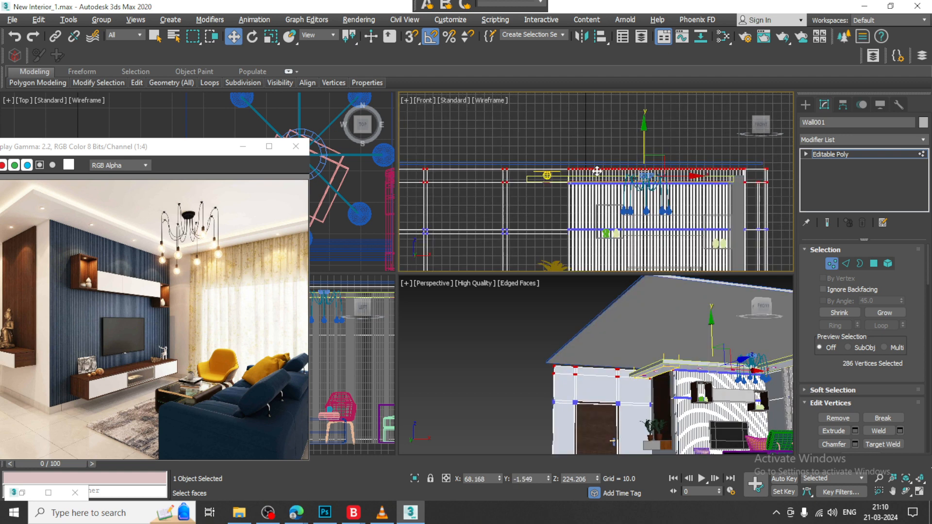
{"action": "scroll", "coordinate": [535, 194], "scroll_direction": "down", "scroll_amount": 3}
{"action": "left_click_drag", "start_coordinate": [699, 186], "coordinate": [706, 185]}
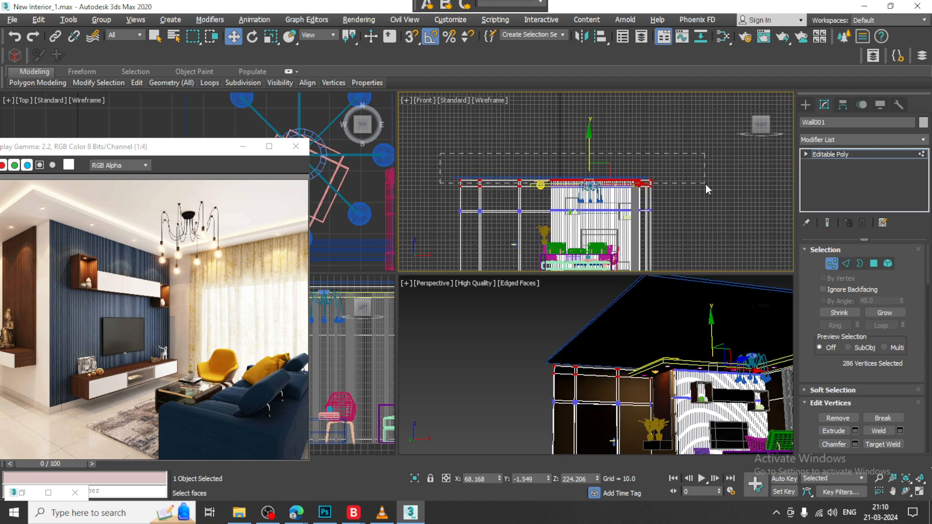
{"action": "scroll", "coordinate": [680, 179], "scroll_direction": "up", "scroll_amount": 4}
{"action": "left_click_drag", "start_coordinate": [631, 162], "coordinate": [631, 155]}
{"action": "key", "text": "alt+w"}
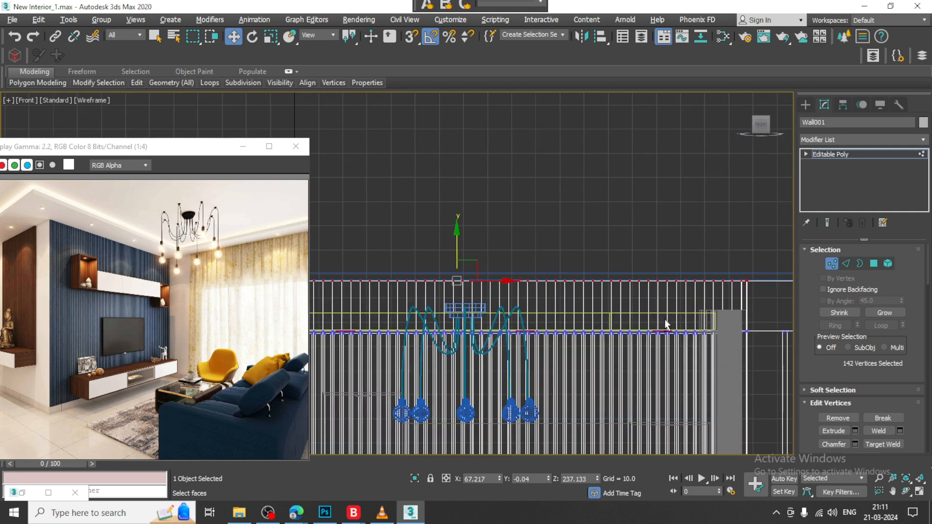
- Switch from the front view to a full-size perspective view and leave vertex editing of the walls
{"action": "key", "text": "alt+w"}
{"action": "right_click", "coordinate": [659, 334]}
{"action": "key", "text": "alt+w"}
{"action": "left_click", "coordinate": [862, 154]}
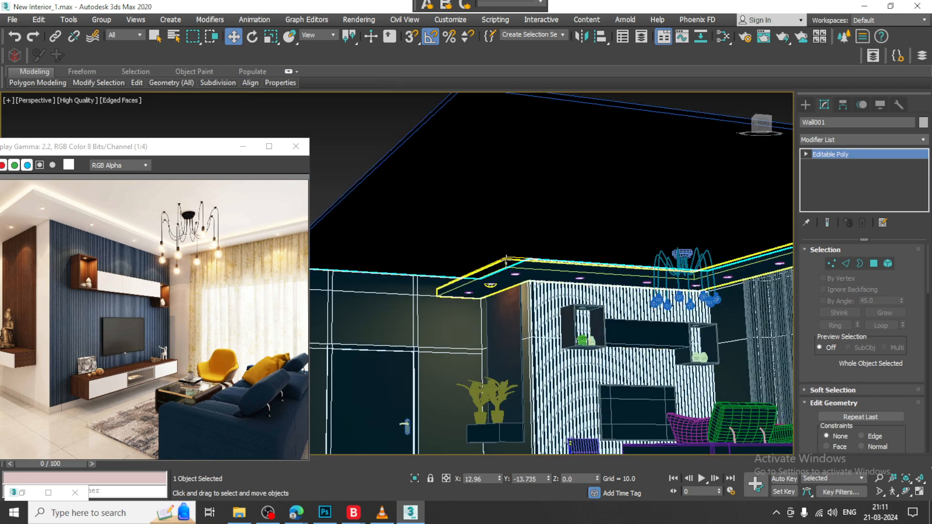
- Raise the rectangular light above the false ceiling to about Z 233.179 and narrow its width to about 11.722
{"action": "left_click", "coordinate": [503, 261]}
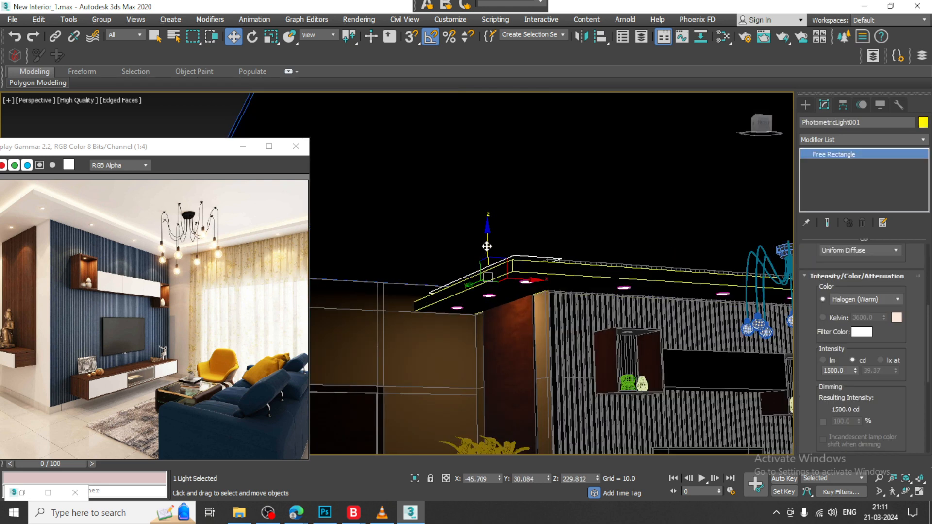
{"action": "key", "text": "z"}
{"action": "left_click_drag", "start_coordinate": [491, 234], "coordinate": [491, 241]}
{"action": "scroll", "coordinate": [898, 412], "scroll_direction": "down", "scroll_amount": 5}
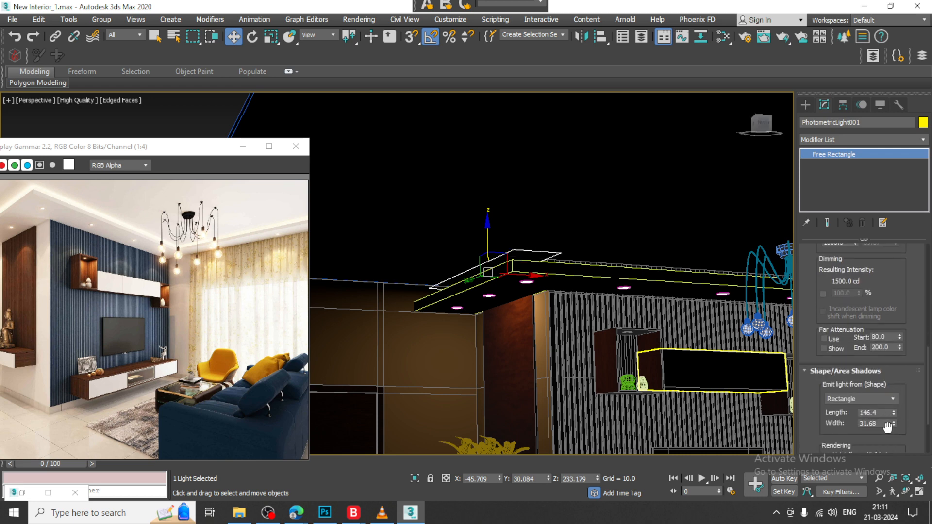
{"action": "left_click_drag", "start_coordinate": [900, 437], "coordinate": [910, 456]}
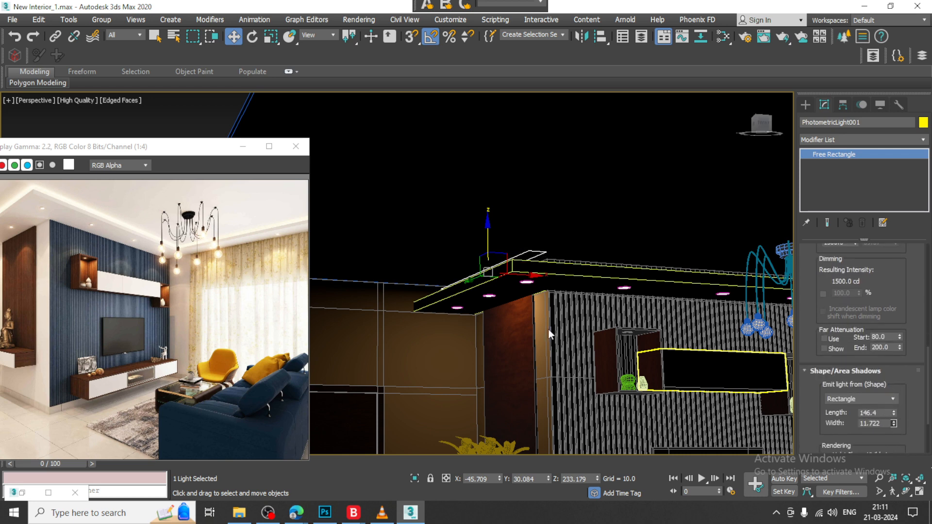
{"action": "middle_click_drag", "start_coordinate": [550, 335], "coordinate": [562, 339], "text": "alt"}
{"action": "mouse_move", "coordinate": [509, 325]}
{"action": "middle_mouse_down"}
{"action": "mouse_move", "coordinate": [527, 262]}
{"action": "mouse_move", "coordinate": [528, 275]}
{"action": "mouse_move", "coordinate": [492, 290]}
{"action": "mouse_move", "coordinate": [507, 287]}
{"action": "mouse_move", "coordinate": [513, 297]}
{"action": "mouse_move", "coordinate": [529, 263]}
{"action": "middle_mouse_up"}
{"action": "scroll", "coordinate": [527, 272], "scroll_direction": "up", "scroll_amount": 2}
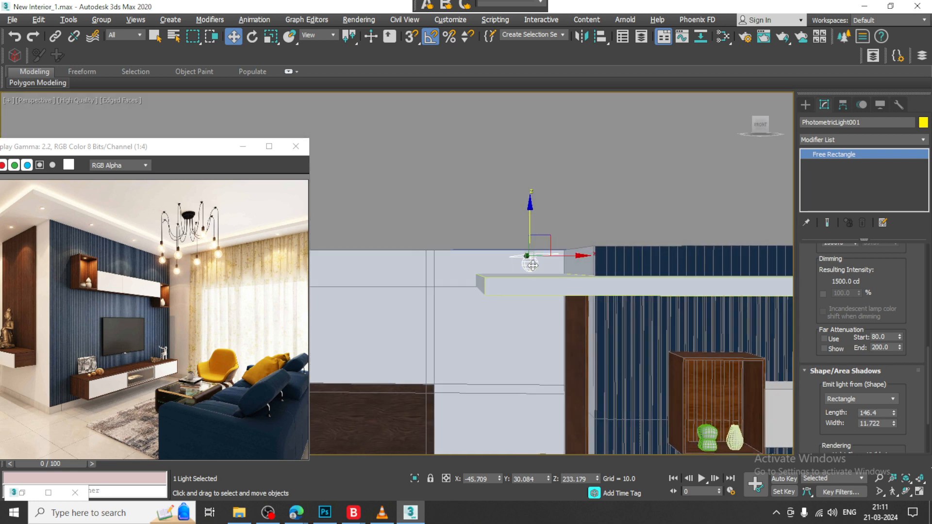
- Isolate the false ceiling and orient the perspective view onto its upper face
{"action": "left_click", "coordinate": [570, 287]}
{"action": "middle_click_drag", "start_coordinate": [588, 288], "coordinate": [519, 323], "text": "alt"}
{"action": "key", "text": "alt+q"}
{"action": "scroll", "coordinate": [551, 273], "scroll_direction": "down", "scroll_amount": 5}
{"action": "scroll", "coordinate": [480, 277], "scroll_direction": "up", "scroll_amount": 5}
{"action": "middle_click_drag", "start_coordinate": [479, 272], "coordinate": [549, 324]}
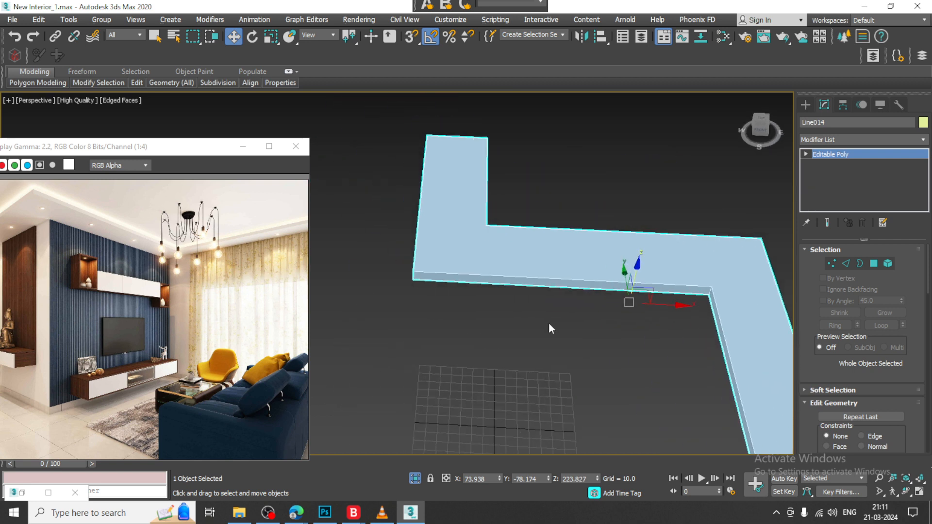
- Select the false ceiling's upper polygon and inset it by about 8.925
{"action": "left_click", "coordinate": [875, 265]}
{"action": "key", "text": "ctrl+a"}
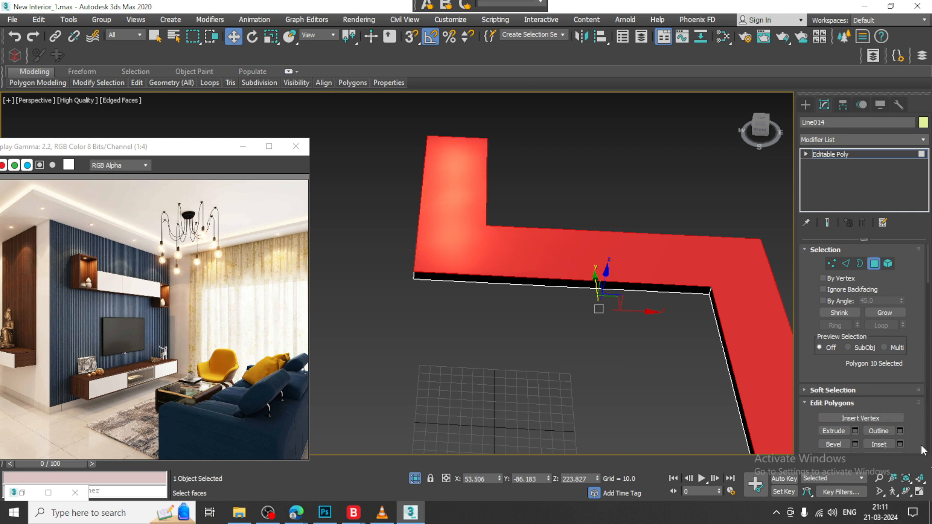
{"action": "scroll", "coordinate": [552, 320], "scroll_direction": "down", "scroll_amount": 4}
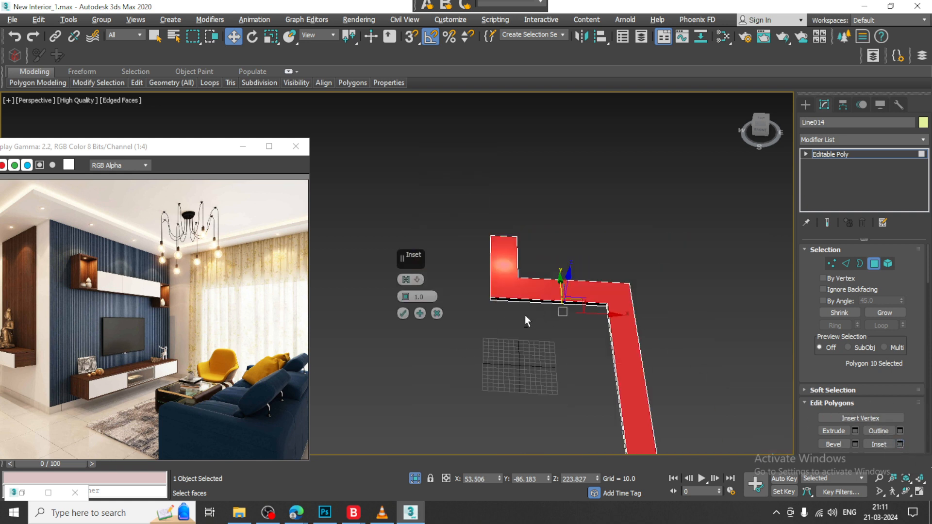
{"action": "left_click_drag", "start_coordinate": [405, 296], "coordinate": [434, 335]}
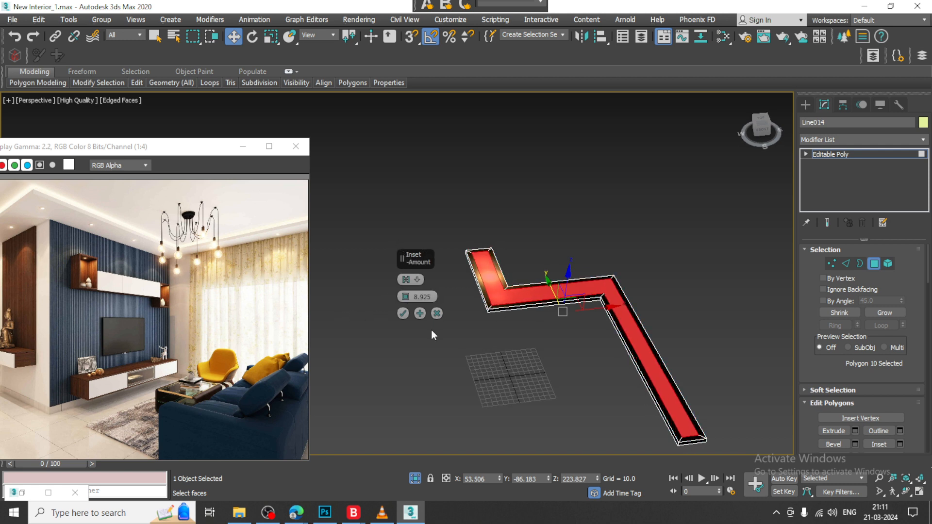
{"action": "left_click", "coordinate": [404, 311]}
- Select the three wall-side border polygons created by the inset along the false ceiling's upper face
{"action": "left_click", "coordinate": [621, 234]}
{"action": "scroll", "coordinate": [513, 278], "scroll_direction": "up", "scroll_amount": 3}
{"action": "left_click", "coordinate": [488, 273]}
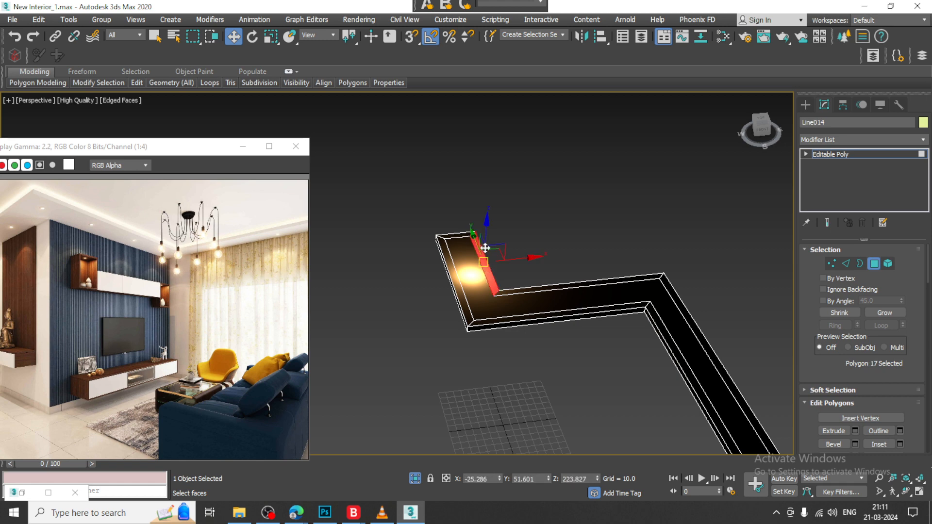
{"action": "scroll", "coordinate": [485, 248], "scroll_direction": "up", "scroll_amount": 2}
{"action": "left_click", "coordinate": [580, 410], "text": "ctrl"}
{"action": "scroll", "coordinate": [471, 294], "scroll_direction": "down", "scroll_amount": 3}
{"action": "scroll", "coordinate": [653, 359], "scroll_direction": "up", "scroll_amount": 3}
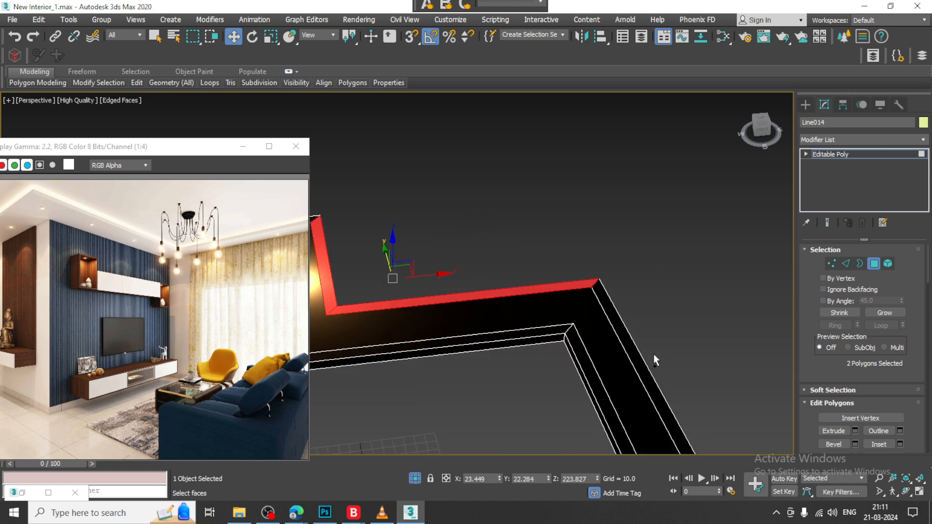
{"action": "left_click", "coordinate": [631, 343], "text": "ctrl"}
{"action": "scroll", "coordinate": [631, 343], "scroll_direction": "down", "scroll_amount": 4}
{"action": "middle_click_drag", "start_coordinate": [625, 313], "coordinate": [587, 211]}
{"action": "middle_click_drag", "start_coordinate": [477, 261], "coordinate": [528, 307]}
{"action": "scroll", "coordinate": [527, 308], "scroll_direction": "up", "scroll_amount": 2}
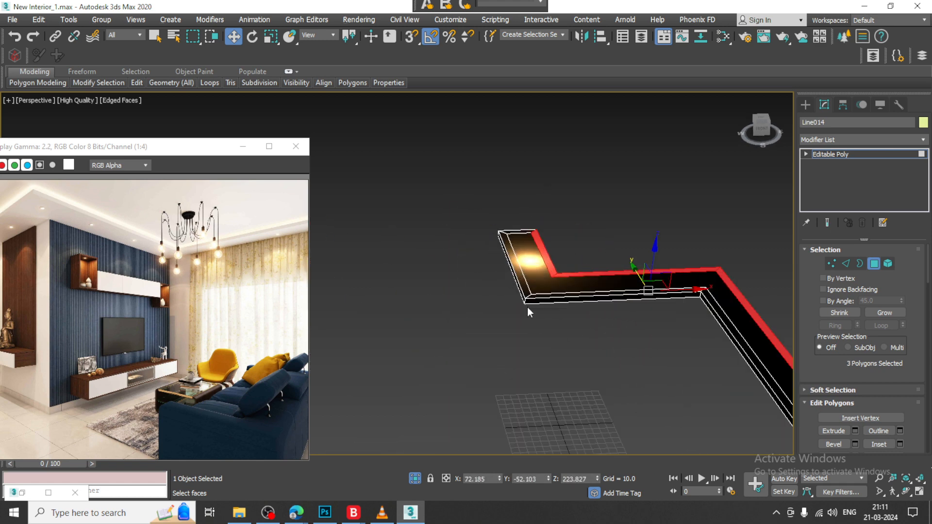
- Extrude the three selected border polygons upward by about 12.926
{"action": "left_click", "coordinate": [854, 430]}
{"action": "left_click_drag", "start_coordinate": [406, 297], "coordinate": [407, 284]}
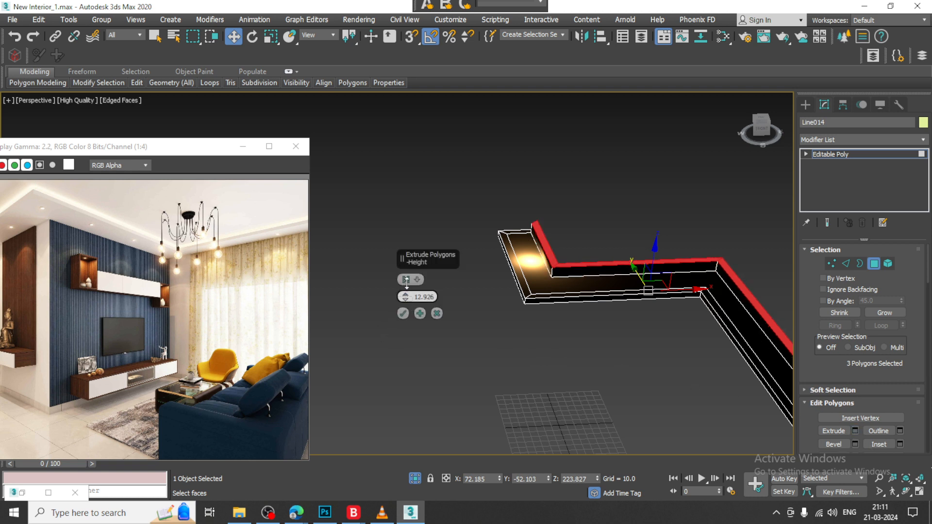
{"action": "left_click", "coordinate": [403, 314]}
- End the isolation to show the whole room and leave polygon editing of the false ceiling
{"action": "right_click", "coordinate": [654, 165]}
{"action": "left_click", "coordinate": [681, 55]}
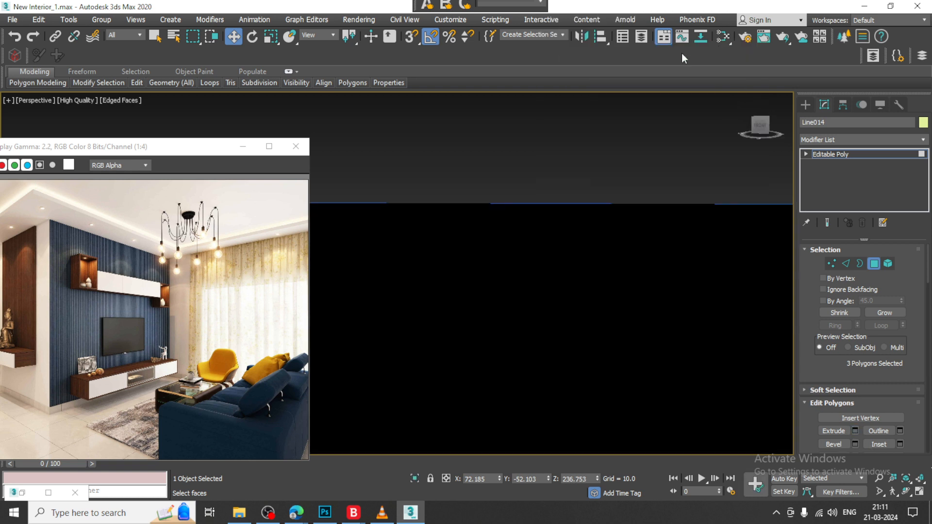
{"action": "middle_click_drag", "start_coordinate": [537, 275], "coordinate": [544, 274], "text": "alt"}
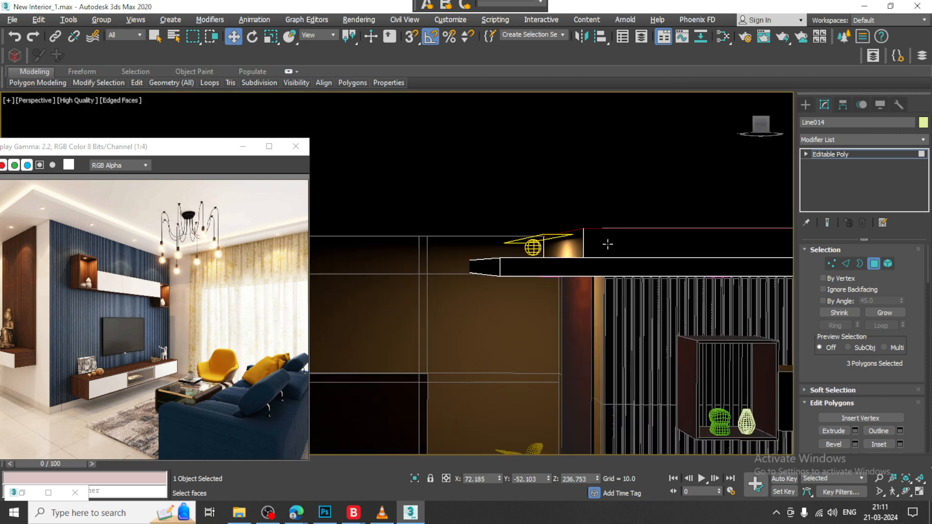
{"action": "middle_click_drag", "start_coordinate": [607, 245], "coordinate": [536, 265], "text": "alt"}
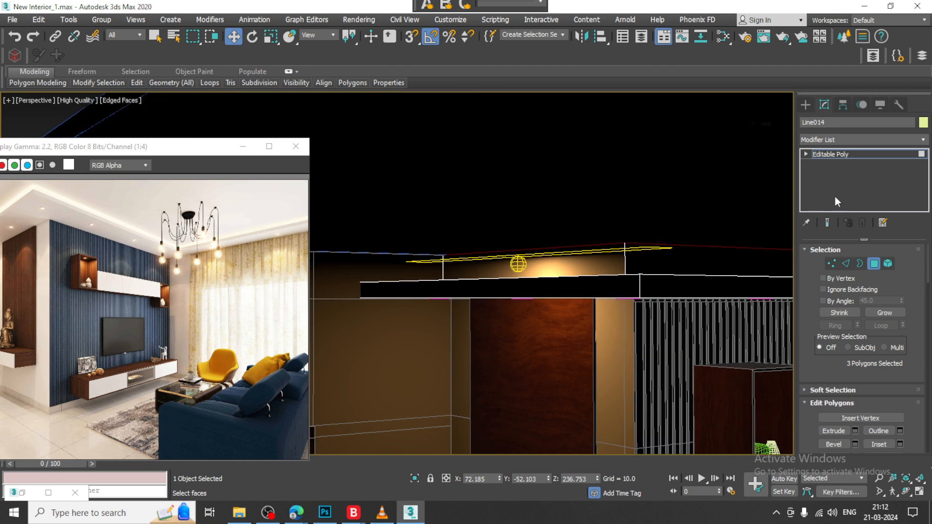
{"action": "left_click", "coordinate": [870, 155]}
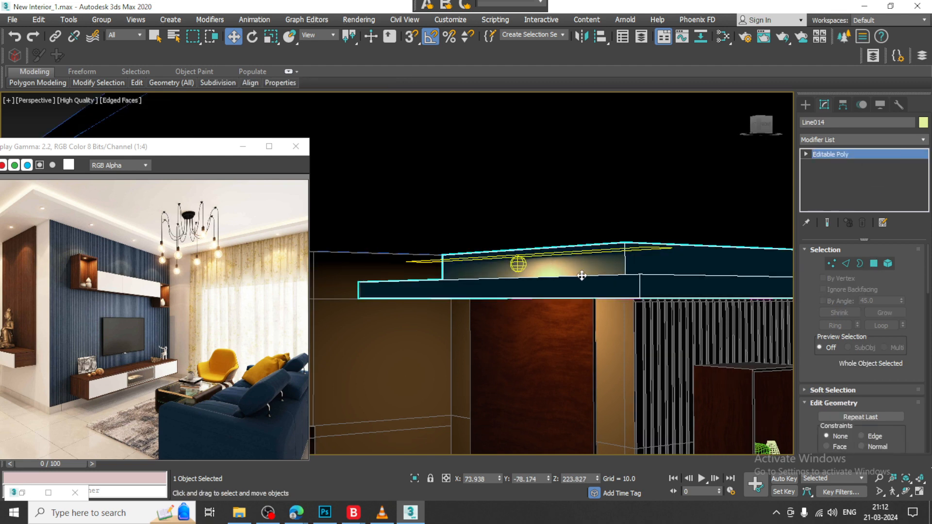
- Delete the rectangular light and place a new photometric free light in the top view, over the false ceiling's short leg beside the plants
{"action": "left_click", "coordinate": [599, 250]}
{"action": "key", "text": "Delete"}
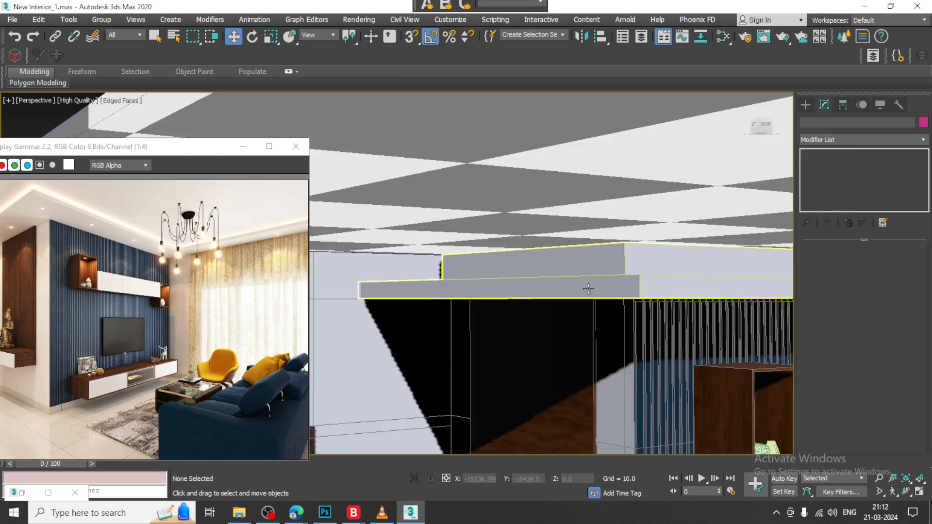
{"action": "left_click", "coordinate": [805, 104]}
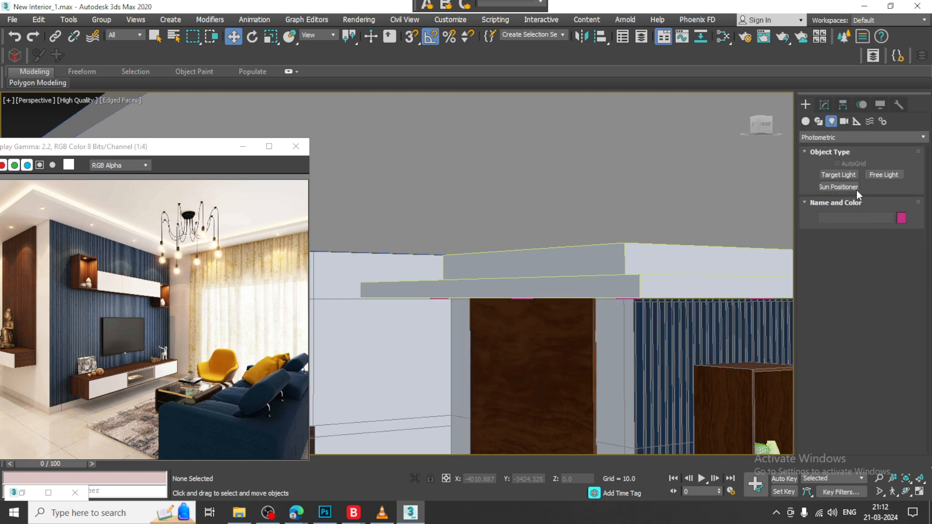
{"action": "left_click", "coordinate": [884, 175]}
{"action": "key", "text": "alt+w"}
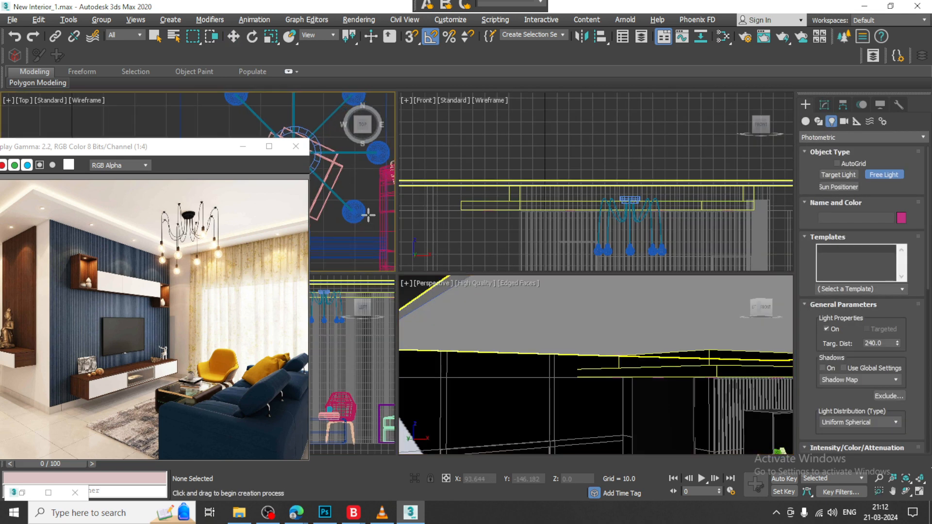
{"action": "key", "text": "alt+w"}
{"action": "scroll", "coordinate": [486, 207], "scroll_direction": "down", "scroll_amount": 5}
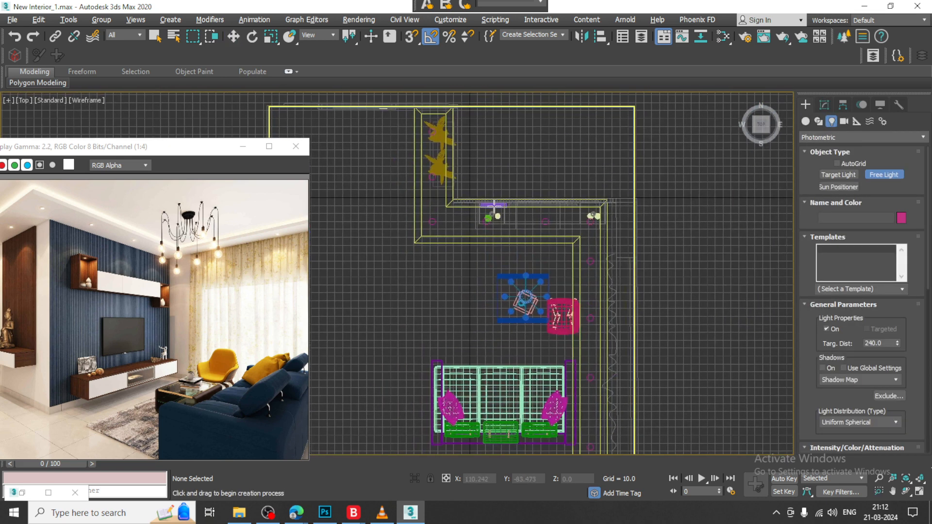
{"action": "scroll", "coordinate": [494, 204], "scroll_direction": "up", "scroll_amount": 3}
{"action": "left_click", "coordinate": [444, 209]}
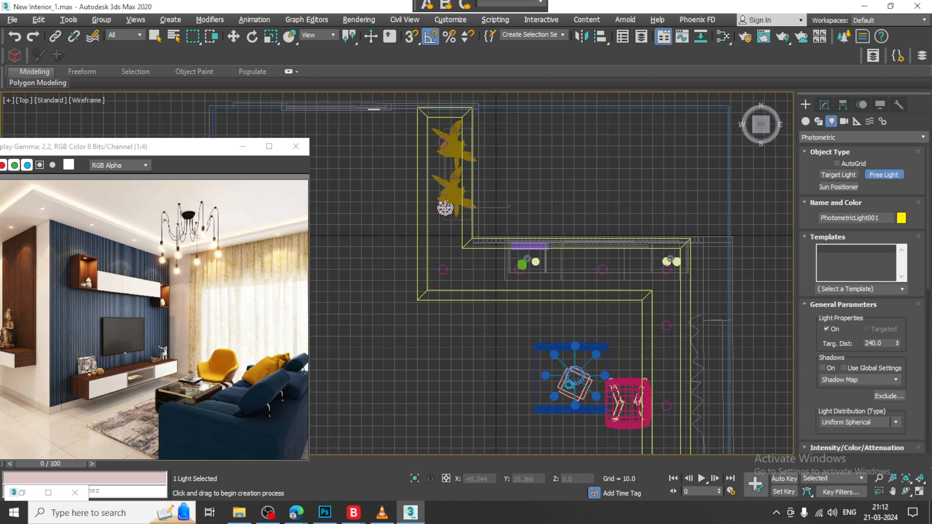
- Raise the new free light from the floor to about Z 232.809, between the false ceiling and the ceiling slab
{"action": "key", "text": "w"}
{"action": "key", "text": "alt+w"}
{"action": "key", "text": "alt+w"}
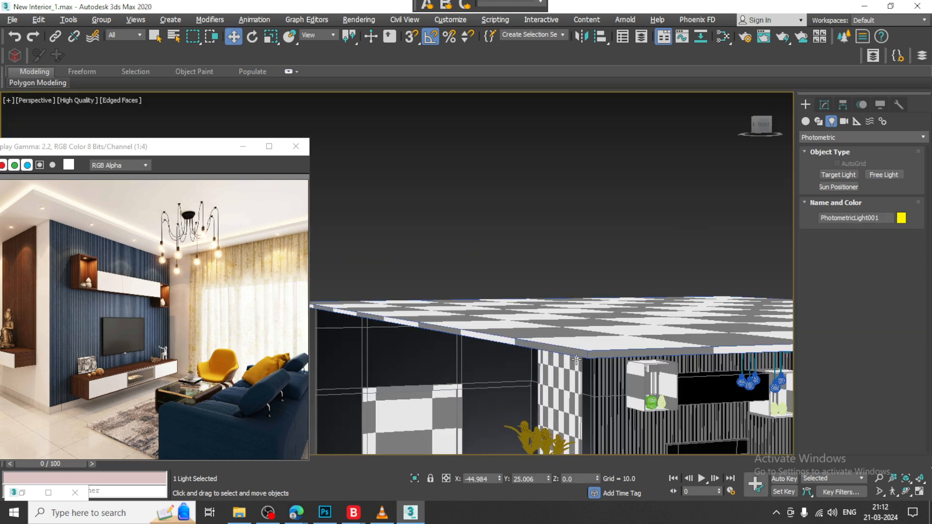
{"action": "scroll", "coordinate": [553, 278], "scroll_direction": "down", "scroll_amount": 6}
{"action": "middle_click_drag", "start_coordinate": [570, 324], "coordinate": [555, 382]}
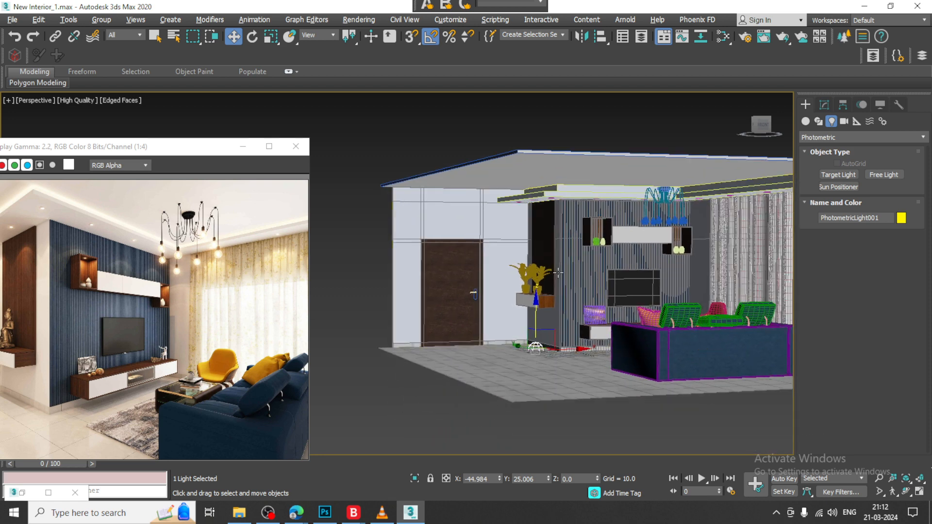
{"action": "left_click_drag", "start_coordinate": [521, 279], "coordinate": [517, 154]}
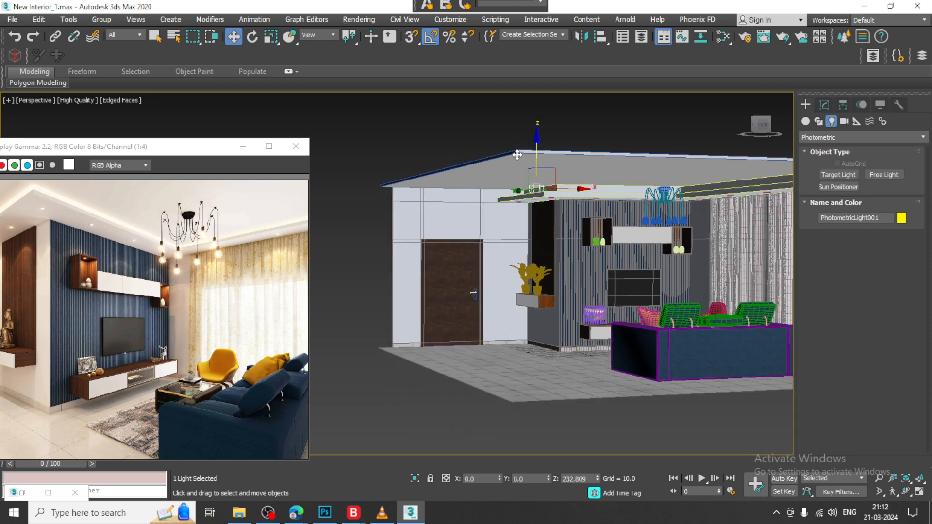
{"action": "scroll", "coordinate": [532, 192], "scroll_direction": "up", "scroll_amount": 10}
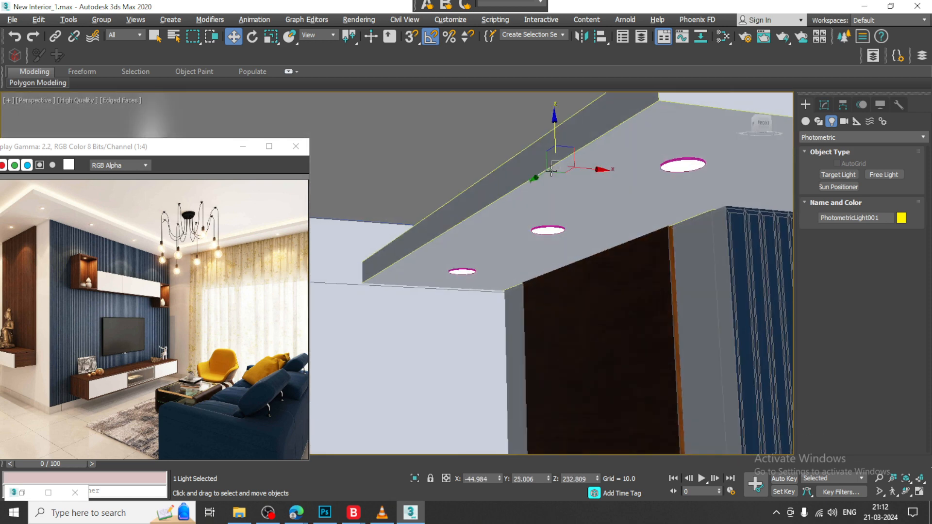
{"action": "scroll", "coordinate": [540, 179], "scroll_direction": "down", "scroll_amount": 8}
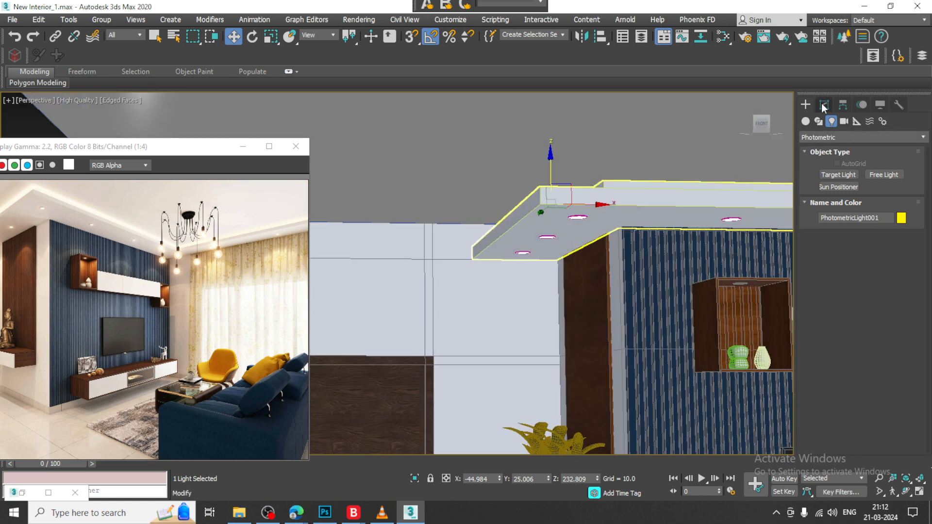
- Set the new free light's color to Halogen (Warm)
{"action": "left_click", "coordinate": [823, 105]}
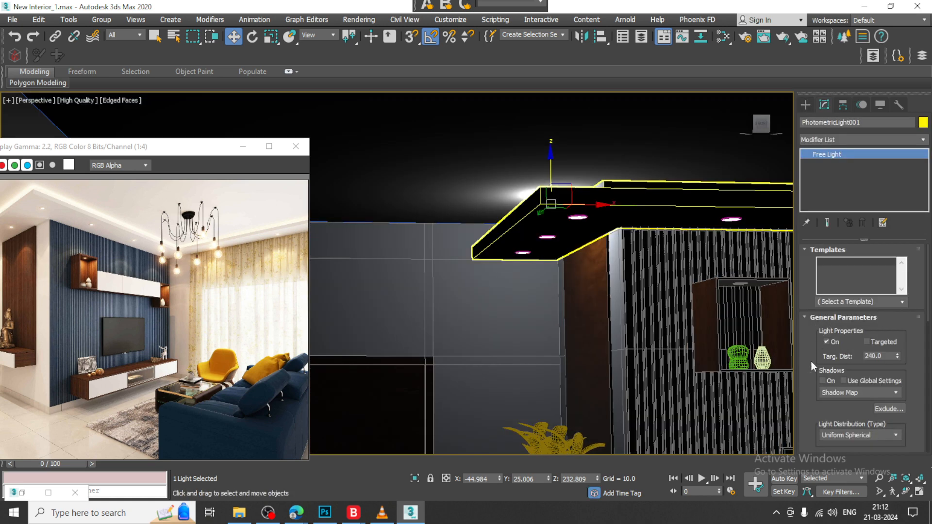
{"action": "scroll", "coordinate": [862, 316], "scroll_direction": "down", "scroll_amount": 3}
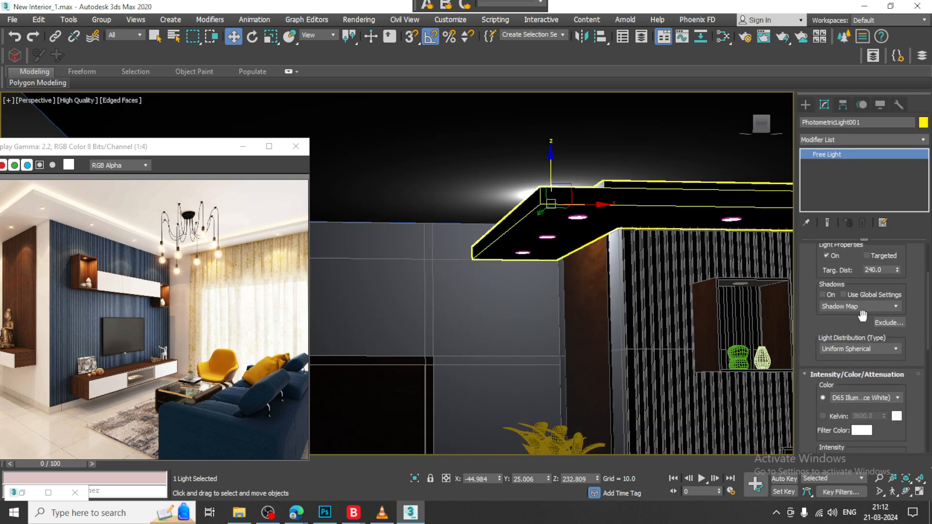
{"action": "left_click_drag", "start_coordinate": [829, 339], "coordinate": [820, 208]}
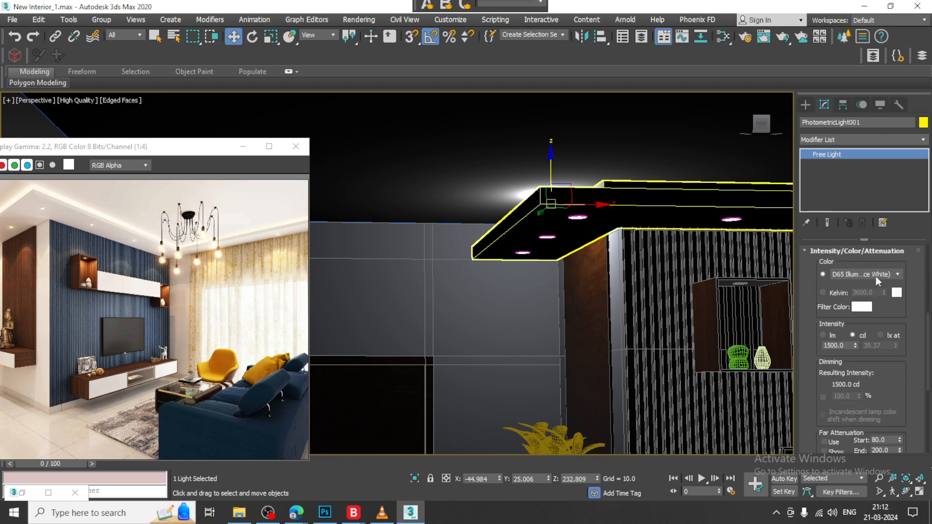
{"action": "left_click", "coordinate": [876, 276]}
{"action": "left_click", "coordinate": [883, 354]}
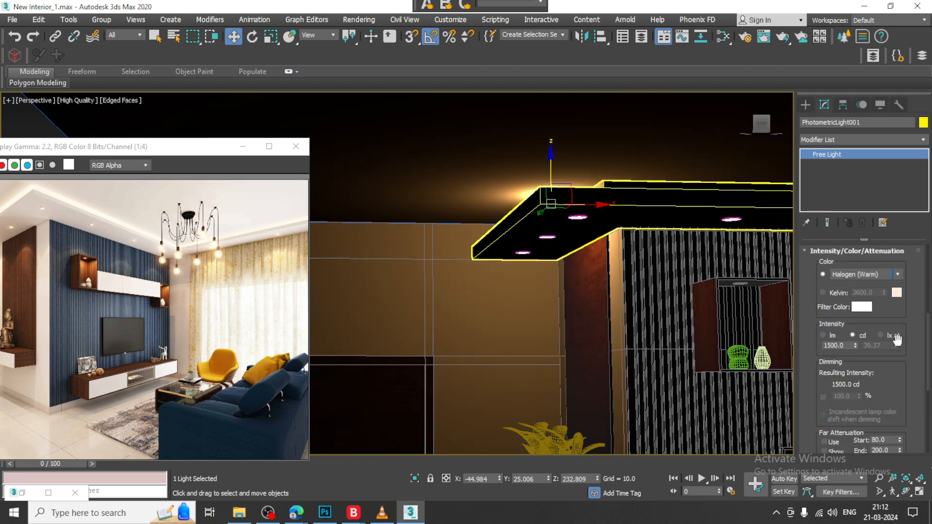
- Set the light's emitting shape to Rectangle after trying Cylinder
{"action": "scroll", "coordinate": [900, 365], "scroll_direction": "down", "scroll_amount": 3}
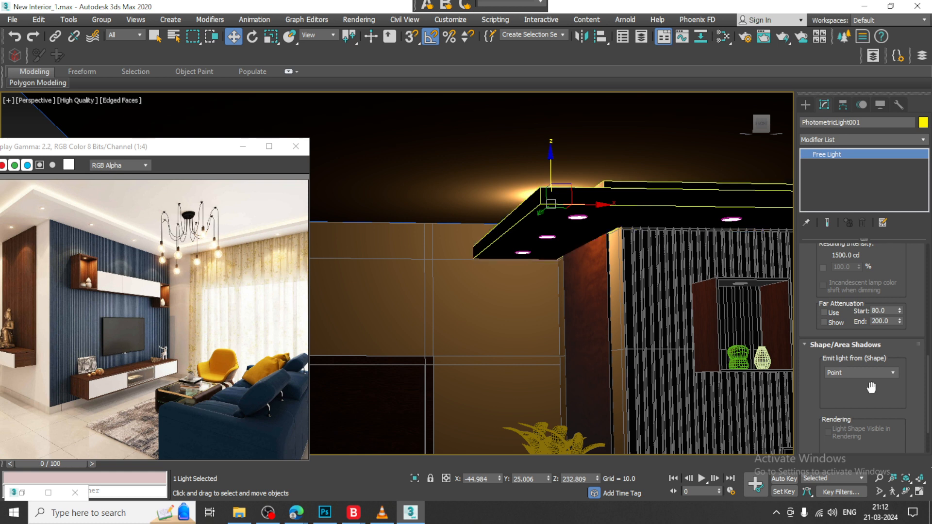
{"action": "left_click", "coordinate": [869, 372]}
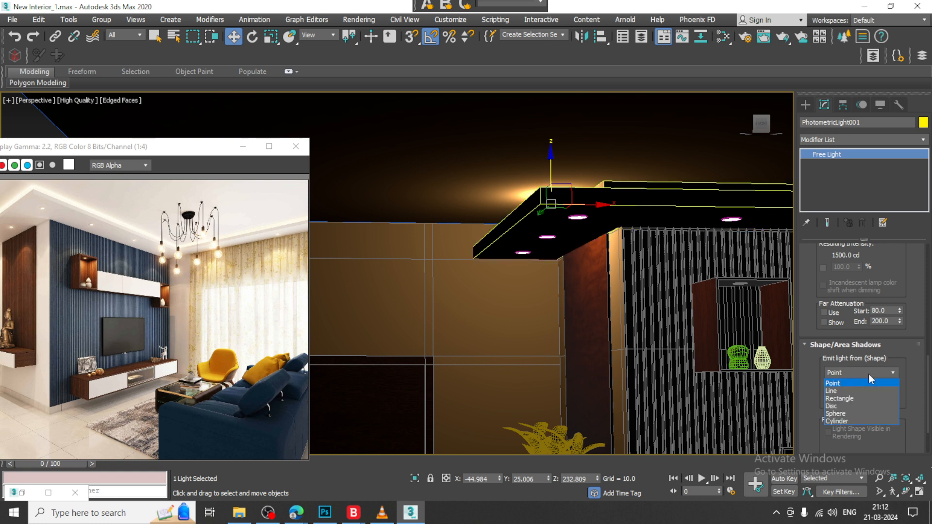
{"action": "left_click", "coordinate": [854, 422]}
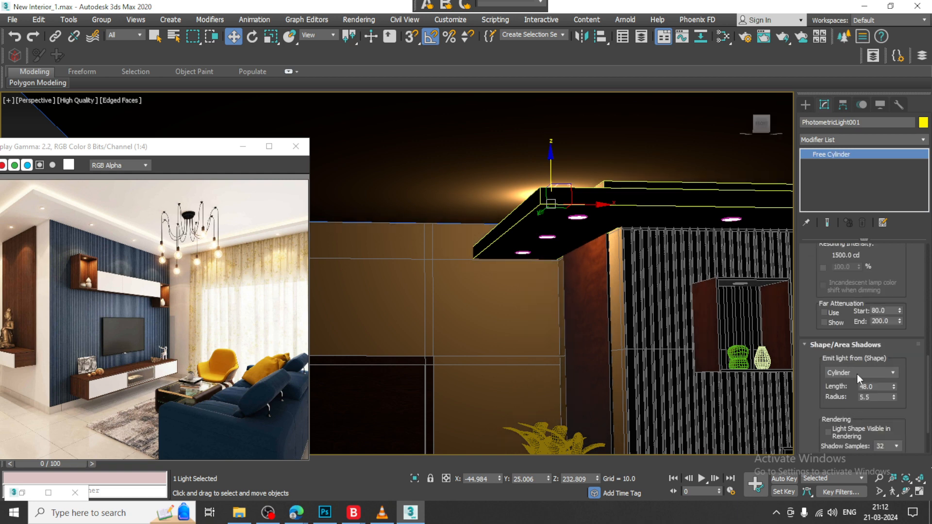
{"action": "left_click", "coordinate": [857, 373]}
{"action": "left_click", "coordinate": [853, 398]}
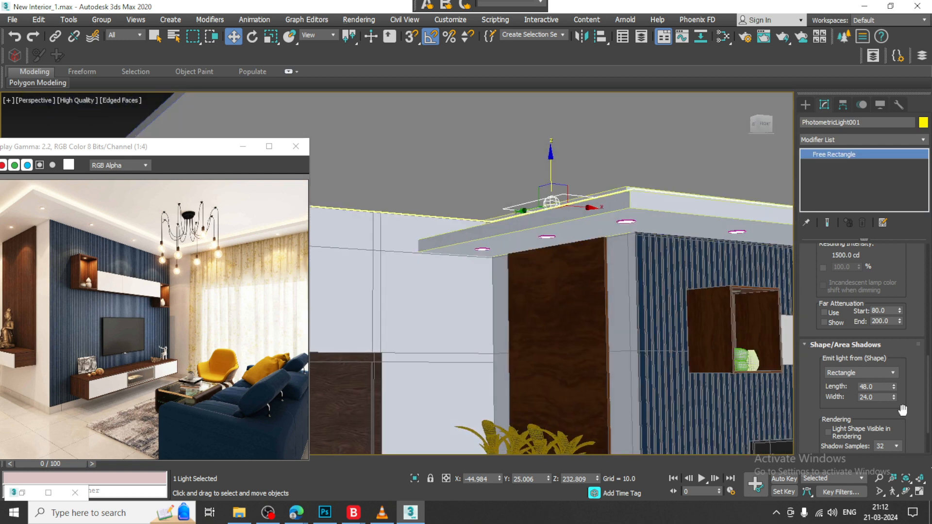
- Set the rectangular light's length to 147.84 and its width to 17.04
{"action": "left_click_drag", "start_coordinate": [891, 411], "coordinate": [867, 219]}
{"action": "left_click_drag", "start_coordinate": [893, 341], "coordinate": [893, 359]}
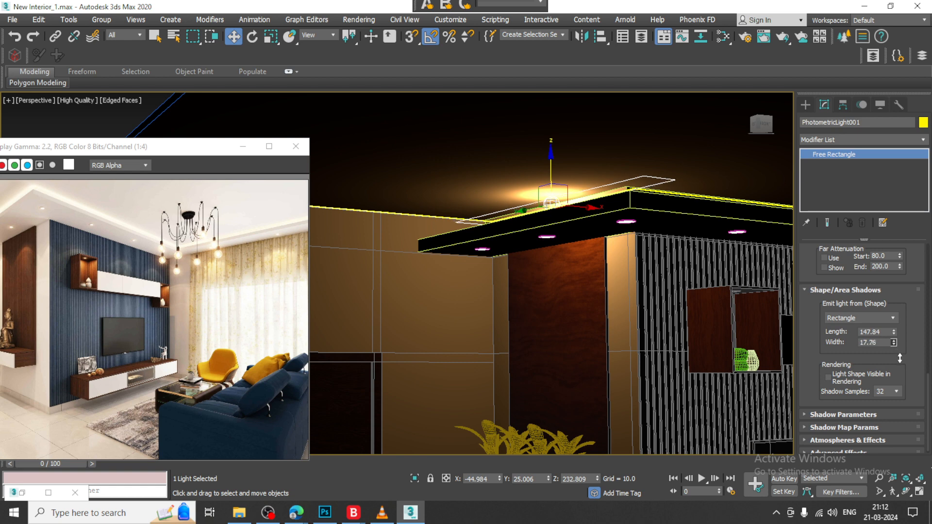
- Rotate the rectangular light about its Y axis so it stands upright above the false ceiling, keeping the 45-degree snap angle
{"action": "key", "text": "e"}
{"action": "left_click_drag", "start_coordinate": [516, 193], "coordinate": [515, 197]}
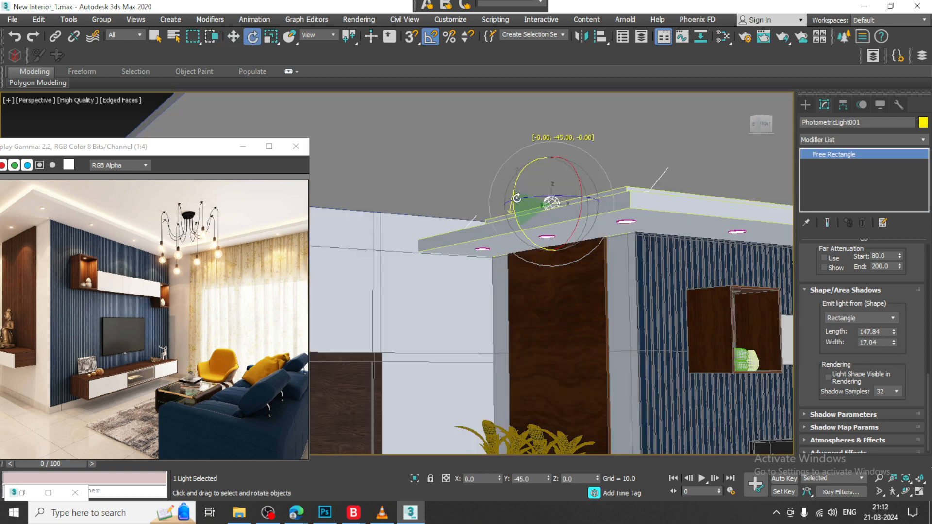
{"action": "key", "text": "ctrl+z"}
{"action": "middle_click_drag", "start_coordinate": [522, 203], "coordinate": [475, 214], "text": "alt"}
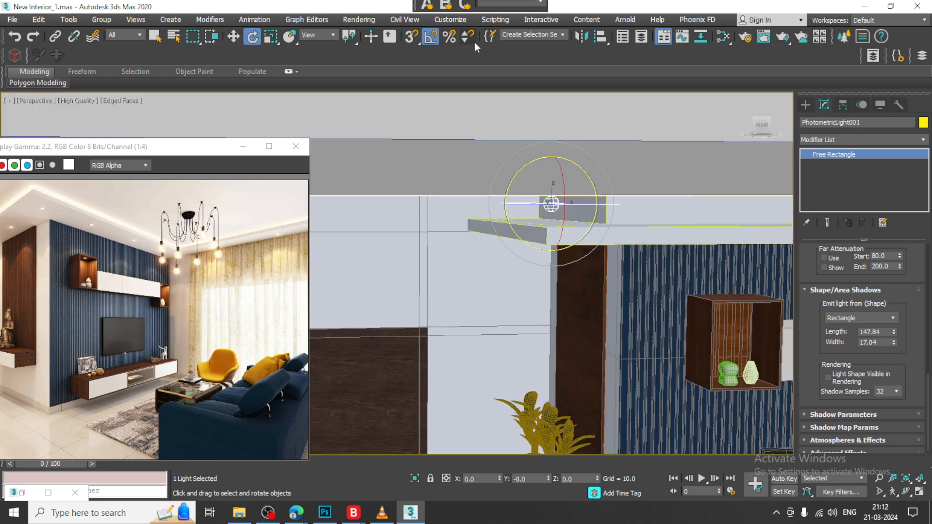
{"action": "right_click", "coordinate": [429, 37]}
{"action": "double_click", "coordinate": [476, 262]}
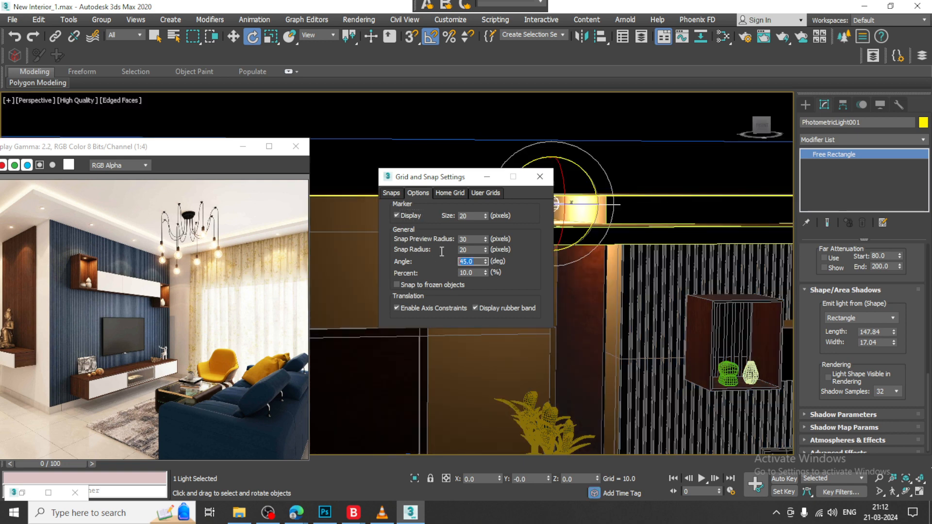
{"action": "left_click", "coordinate": [540, 177]}
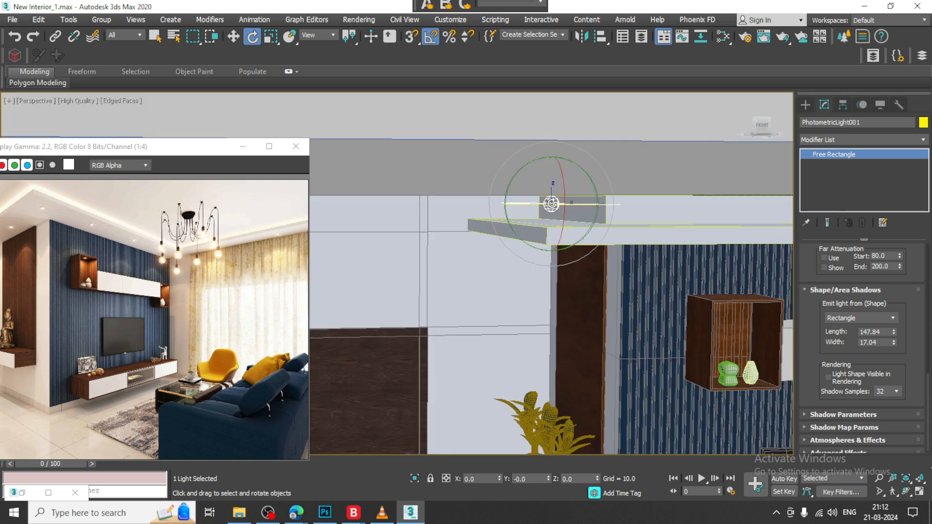
{"action": "left_click_drag", "start_coordinate": [507, 187], "coordinate": [506, 193]}
{"action": "key", "text": "w"}
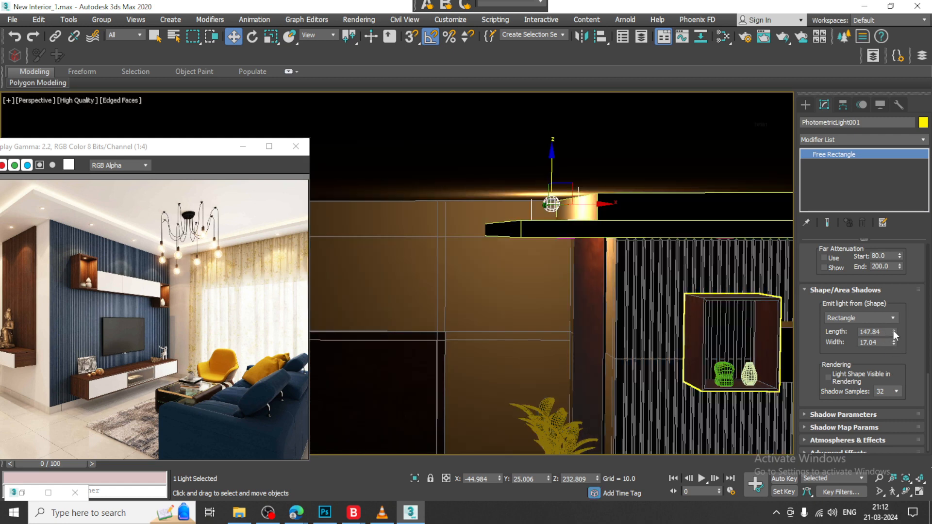
- Narrow the light's width to 6.134 and lower it to about Z 228.778, just above the false ceiling
{"action": "left_click_drag", "start_coordinate": [893, 332], "coordinate": [895, 357]}
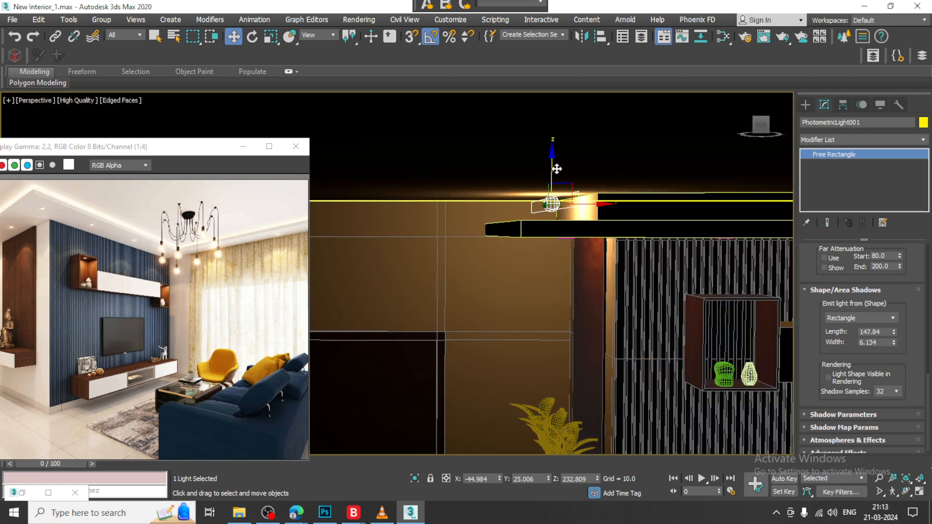
{"action": "mouse_move", "coordinate": [555, 174]}
{"action": "left_mouse_down"}
{"action": "mouse_move", "coordinate": [558, 204]}
{"action": "mouse_move", "coordinate": [581, 224]}
{"action": "left_mouse_up"}
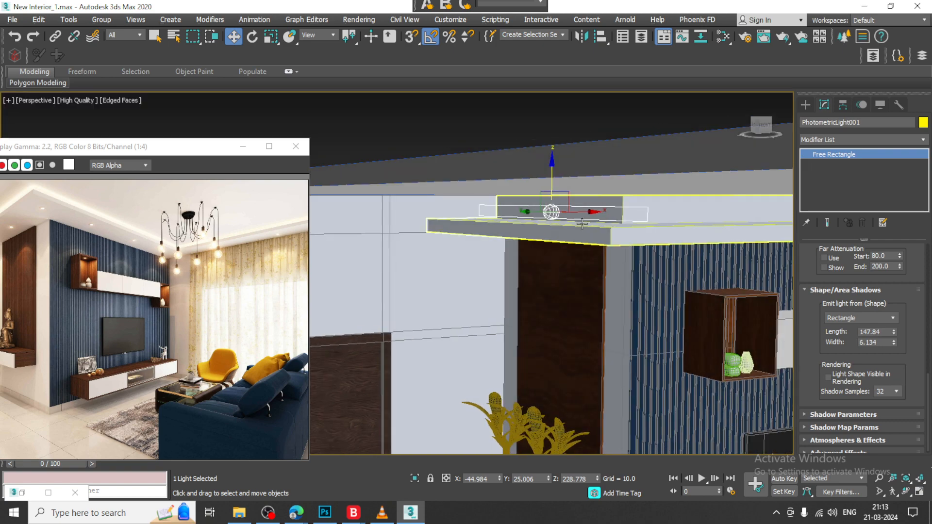
{"action": "scroll", "coordinate": [582, 224], "scroll_direction": "down", "scroll_amount": 6}
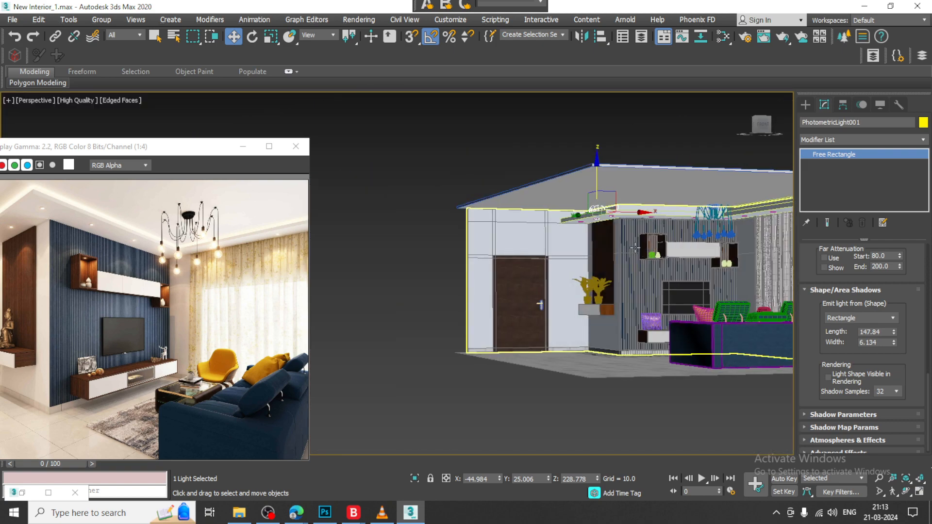
{"action": "scroll", "coordinate": [616, 235], "scroll_direction": "up", "scroll_amount": 8}
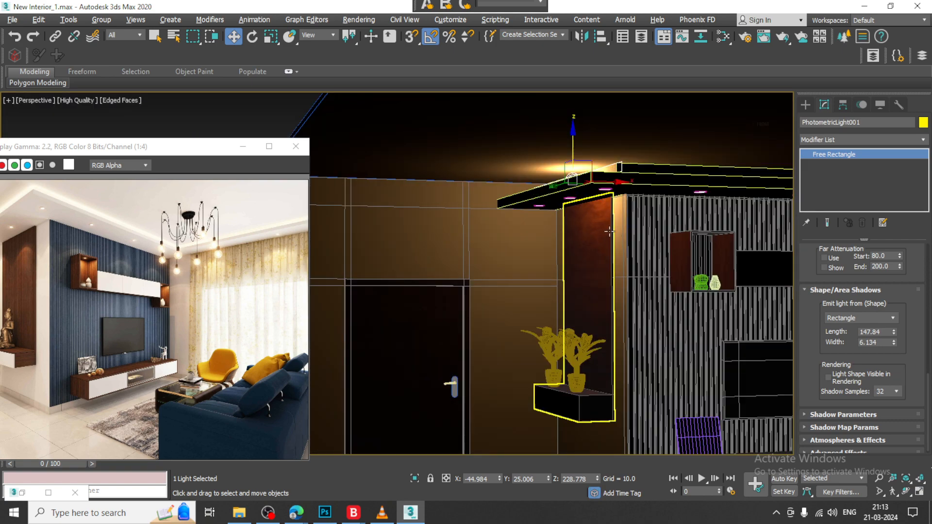
{"action": "middle_click_drag", "start_coordinate": [562, 186], "coordinate": [547, 239], "text": "alt"}
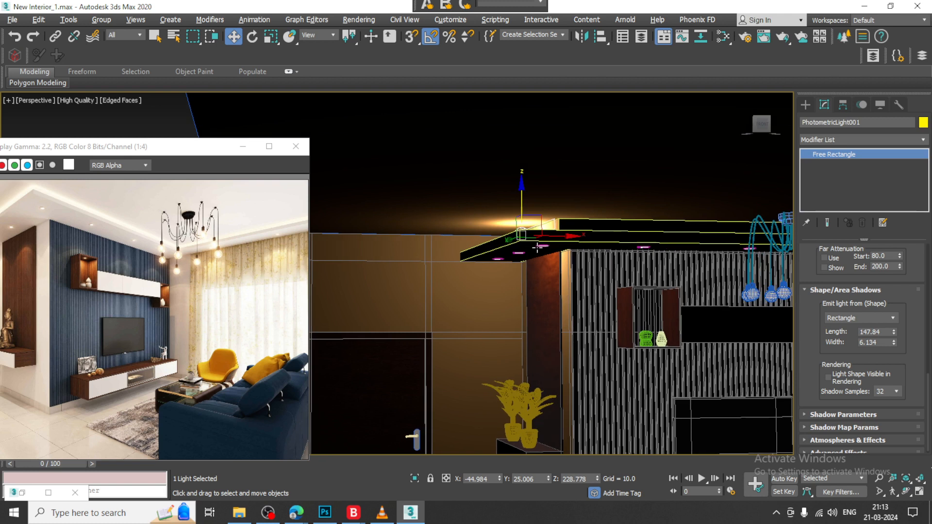
- Enable and show the light's far attenuation, with start 39.2 and end 92.0
{"action": "left_click", "coordinate": [822, 414]}
{"action": "left_click_drag", "start_coordinate": [817, 416], "coordinate": [815, 403]}
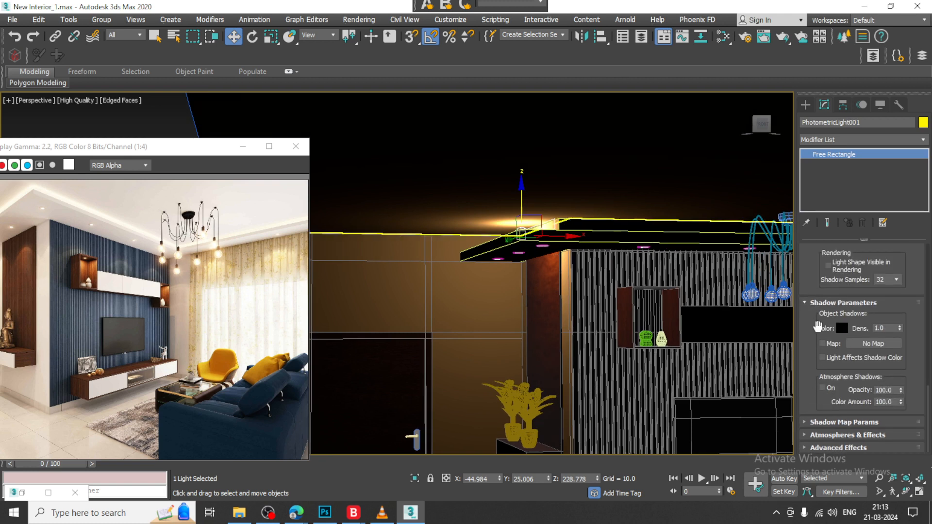
{"action": "left_click_drag", "start_coordinate": [824, 269], "coordinate": [842, 453]}
{"action": "left_click", "coordinate": [824, 330]}
{"action": "left_click", "coordinate": [824, 340]}
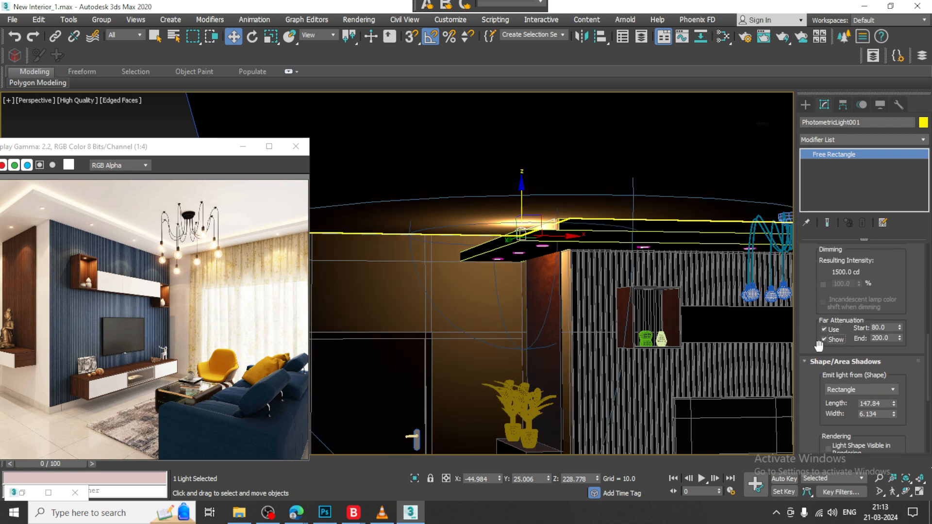
{"action": "scroll", "coordinate": [583, 284], "scroll_direction": "down", "scroll_amount": 5}
{"action": "middle_click_drag", "start_coordinate": [583, 284], "coordinate": [603, 283], "text": "alt"}
{"action": "scroll", "coordinate": [603, 283], "scroll_direction": "up", "scroll_amount": 3}
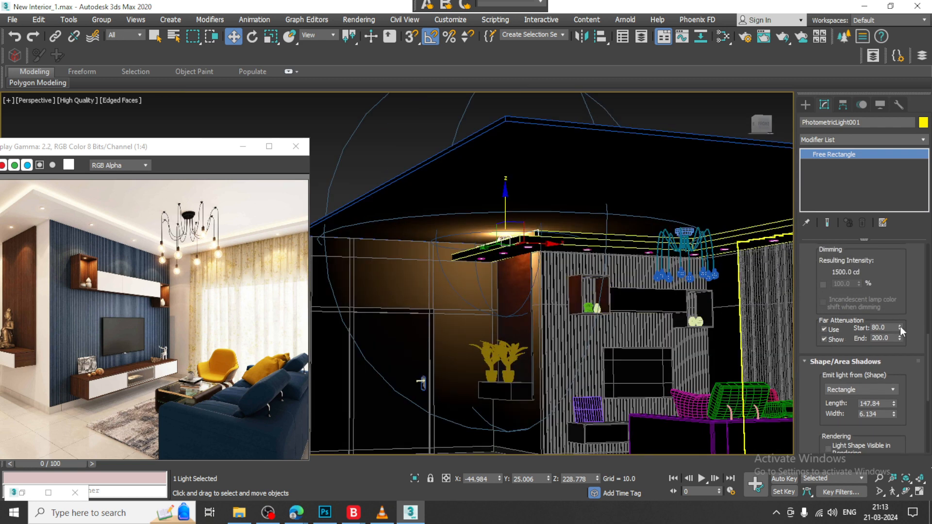
{"action": "left_click_drag", "start_coordinate": [901, 331], "coordinate": [900, 366]}
{"action": "scroll", "coordinate": [523, 271], "scroll_direction": "up", "scroll_amount": 5}
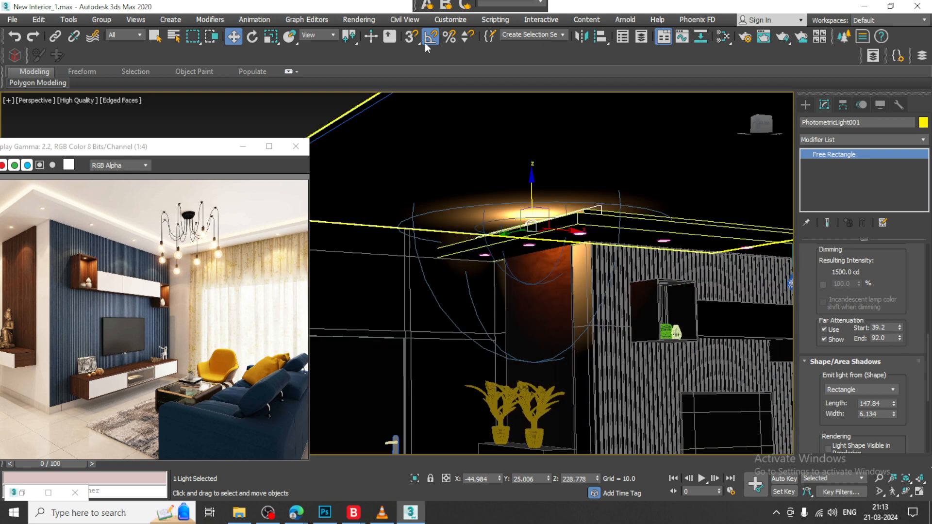
- Render the perspective view to check the warm light above the false ceiling, and close the finished render
{"action": "left_click", "coordinate": [359, 20]}
{"action": "left_click", "coordinate": [374, 38]}
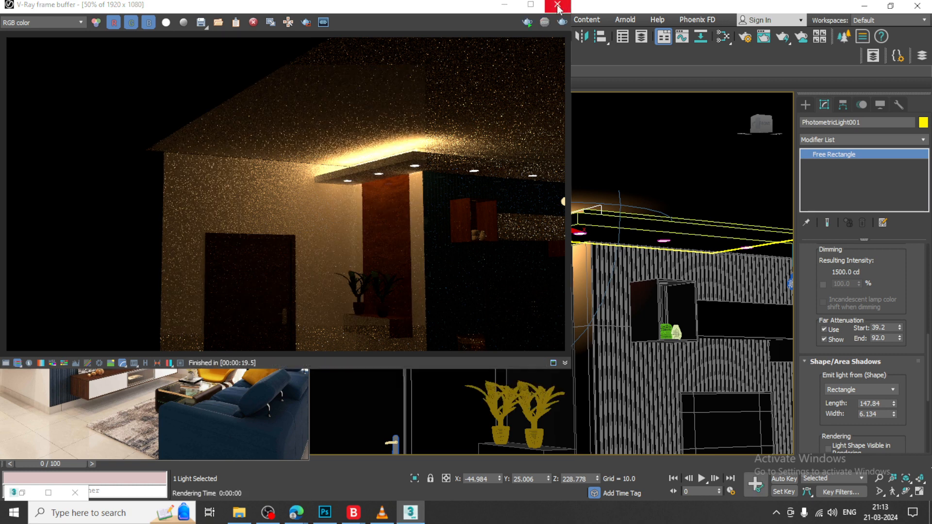
{"action": "left_click", "coordinate": [557, 5]}
- Save the scene file
{"action": "left_click", "coordinate": [13, 20]}
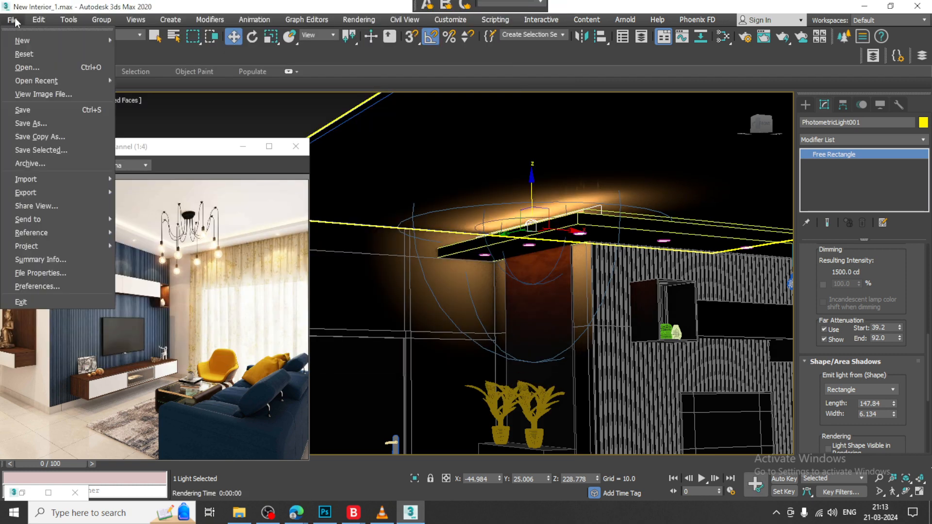
{"action": "left_click", "coordinate": [61, 115]}
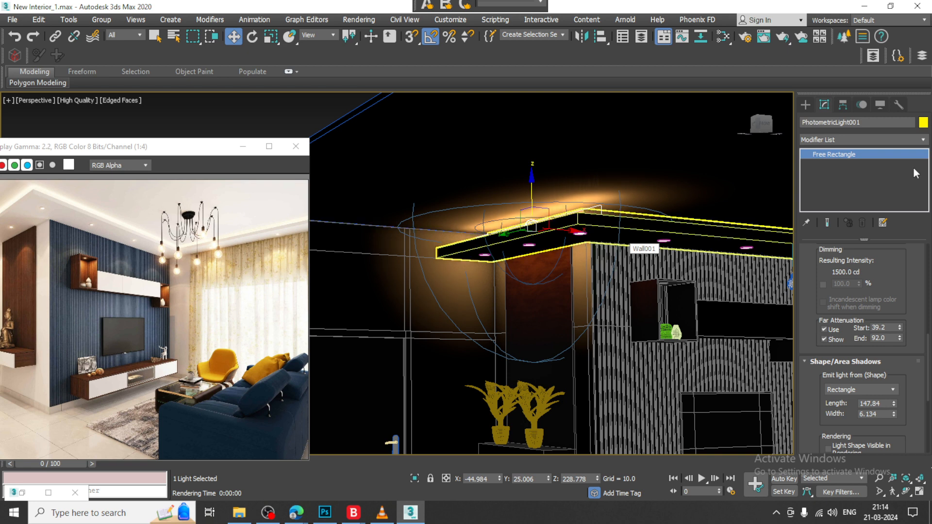
- Delete the rectangular photometric light above the false ceiling
{"action": "left_click", "coordinate": [596, 225]}
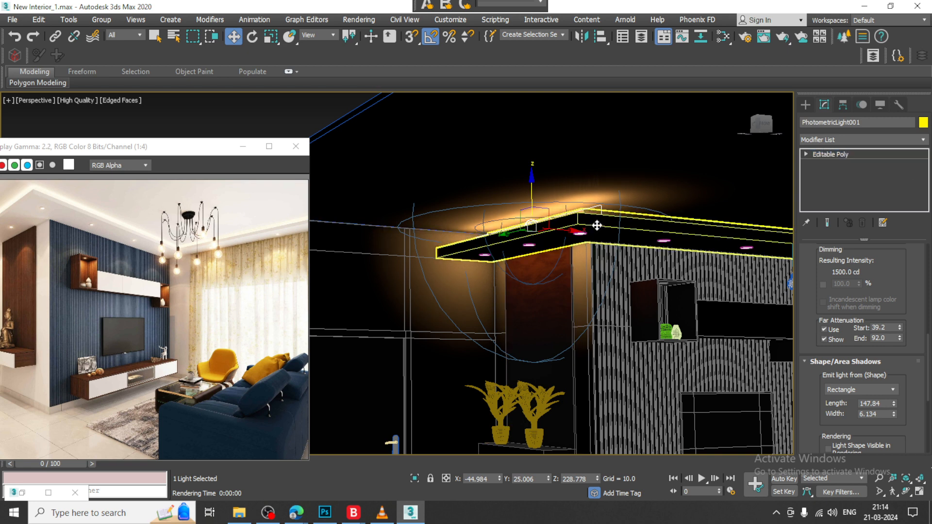
{"action": "left_click", "coordinate": [599, 208]}
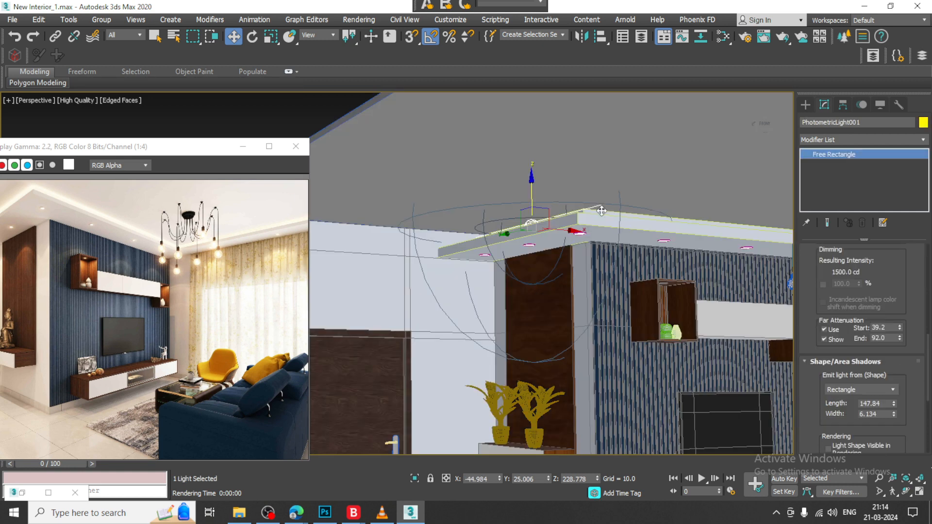
{"action": "key", "text": "Delete"}
- Lower the ceiling slab in the front view to about Z 229.653, overlapping the false ceiling's raised border
{"action": "left_click", "coordinate": [603, 226]}
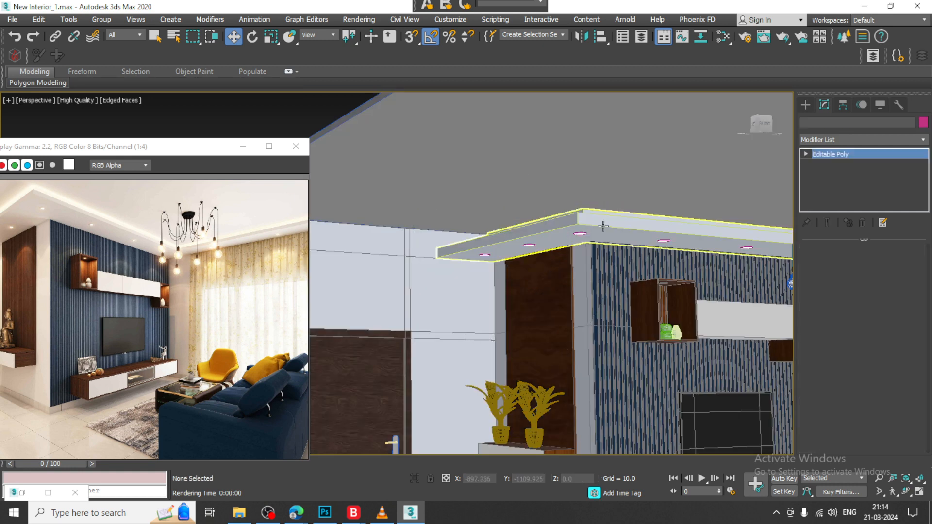
{"action": "left_click", "coordinate": [603, 226]}
{"action": "key", "text": "alt+w"}
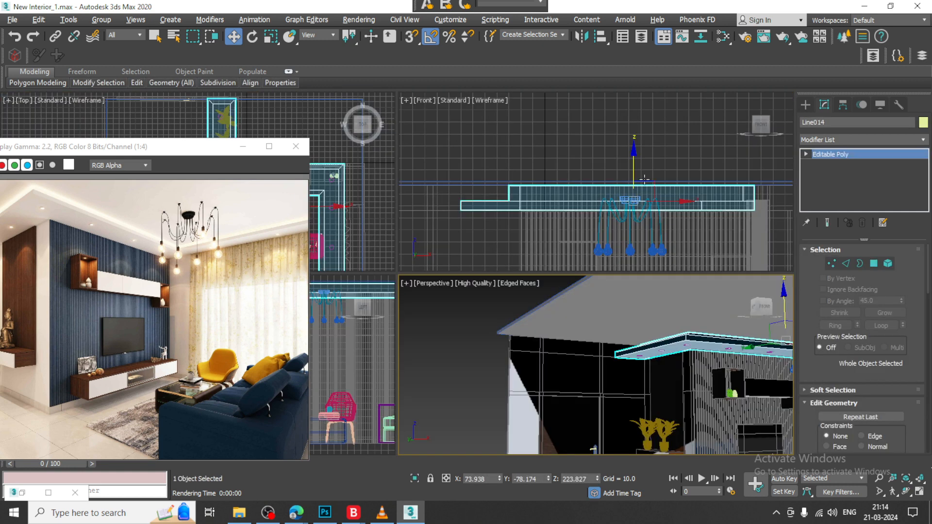
{"action": "middle_click", "coordinate": [610, 190]}
{"action": "key", "text": "alt+w"}
{"action": "scroll", "coordinate": [611, 187], "scroll_direction": "down", "scroll_amount": 3}
{"action": "middle_click_drag", "start_coordinate": [541, 208], "coordinate": [627, 203]}
{"action": "left_click", "coordinate": [587, 229], "text": "ctrl"}
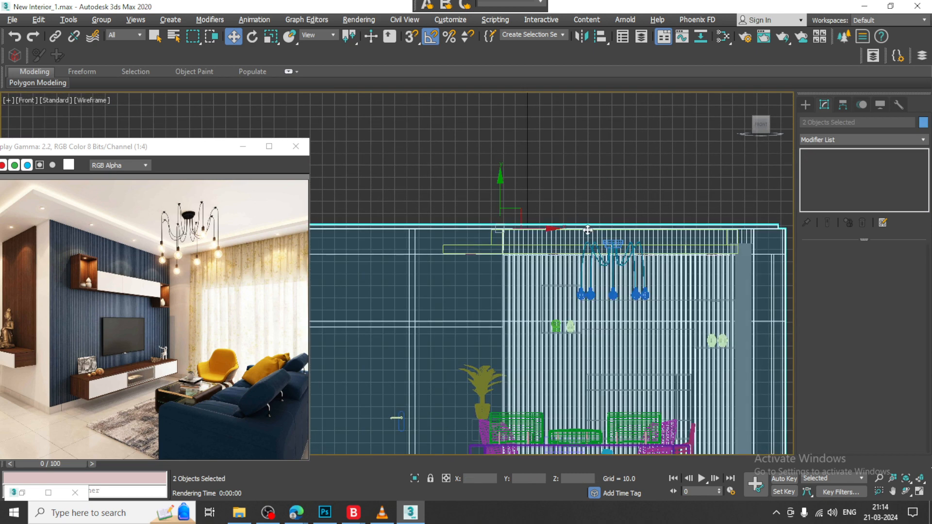
{"action": "left_click", "coordinate": [474, 222]}
{"action": "scroll", "coordinate": [514, 210], "scroll_direction": "down", "scroll_amount": 3}
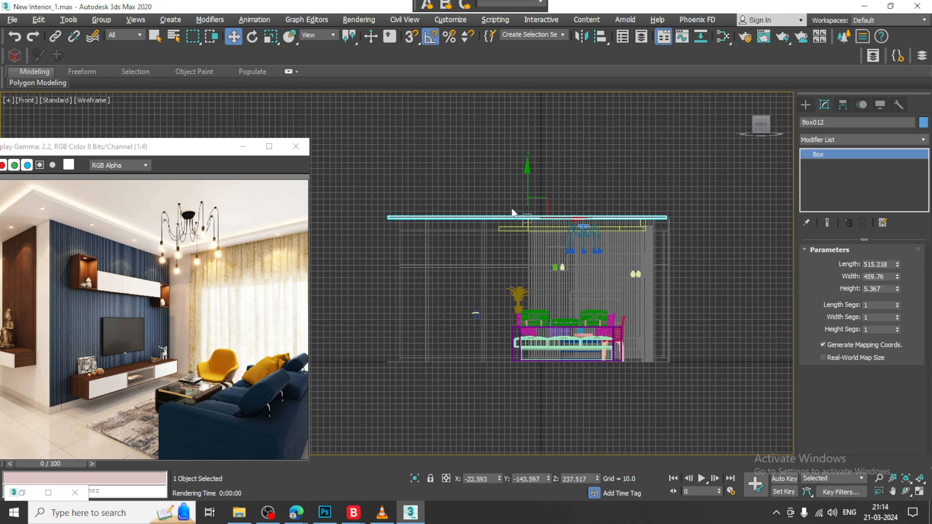
{"action": "scroll", "coordinate": [545, 208], "scroll_direction": "up", "scroll_amount": 5}
{"action": "left_click_drag", "start_coordinate": [542, 212], "coordinate": [561, 225]}
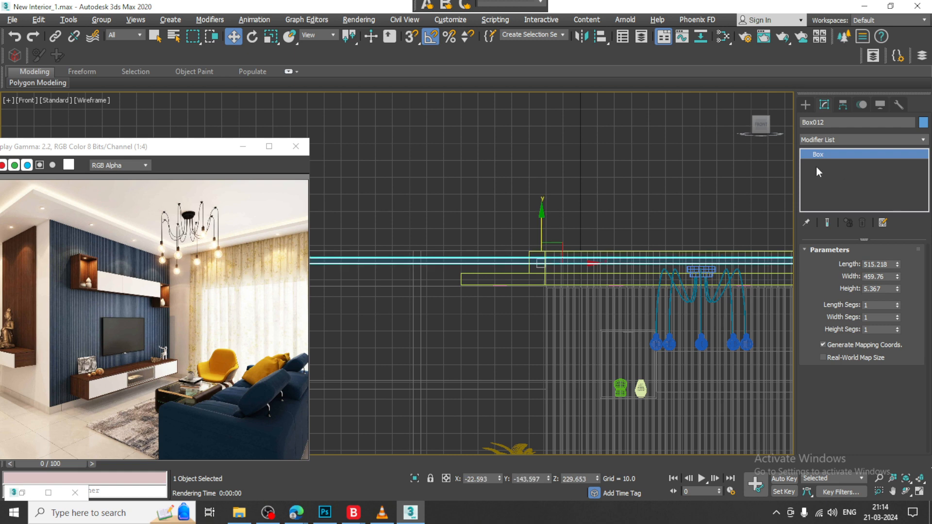
- Create a box about 2.4 long and 0.85 wide with AutoGrid in the front view, just above the false ceiling's lower ledge
{"action": "left_click", "coordinate": [806, 104]}
{"action": "left_click", "coordinate": [807, 122]}
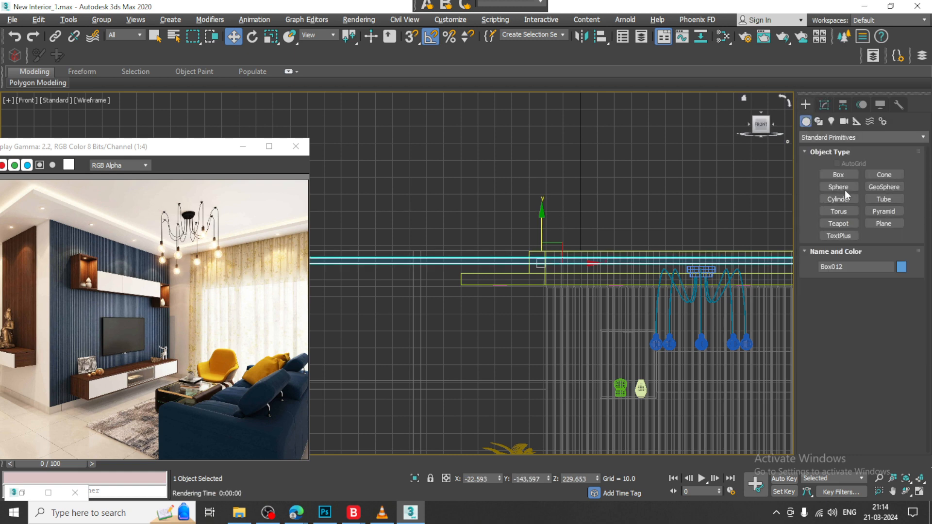
{"action": "left_click", "coordinate": [839, 175]}
{"action": "scroll", "coordinate": [495, 274], "scroll_direction": "up", "scroll_amount": 3}
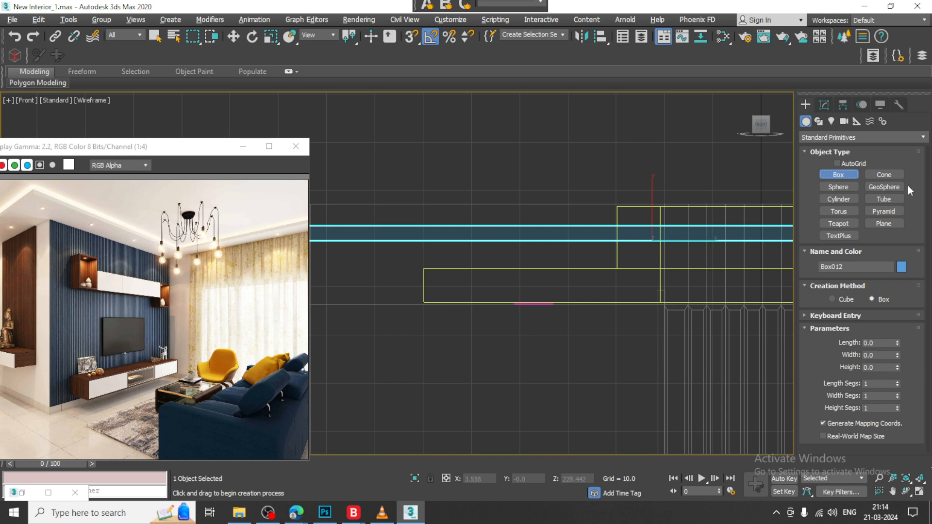
{"action": "left_click", "coordinate": [854, 164]}
{"action": "left_click_drag", "start_coordinate": [475, 248], "coordinate": [480, 260]}
{"action": "left_click", "coordinate": [479, 257]}
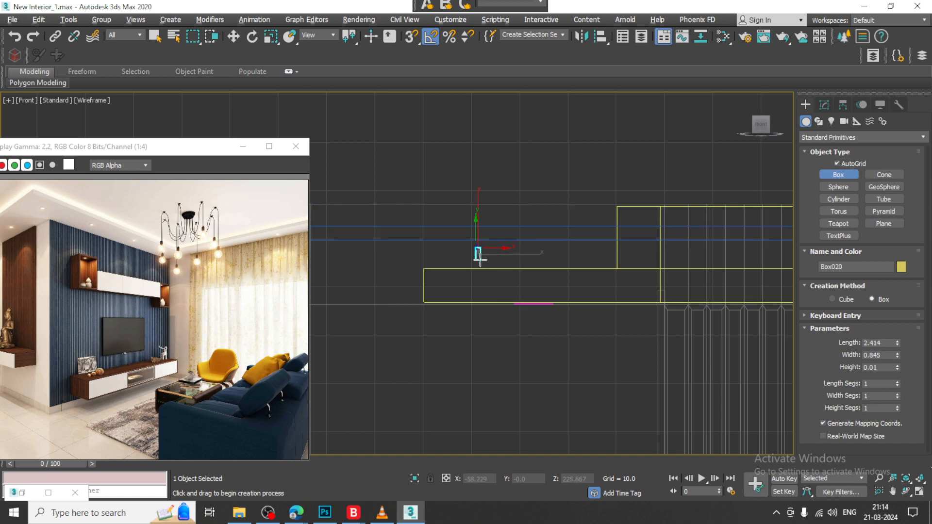
{"action": "left_click", "coordinate": [559, 411]}
- Move the small box along the Y axis to about 91.809, over the false ceiling's short leg
{"action": "key", "text": "w"}
{"action": "key", "text": "alt+w"}
{"action": "middle_click", "coordinate": [649, 374]}
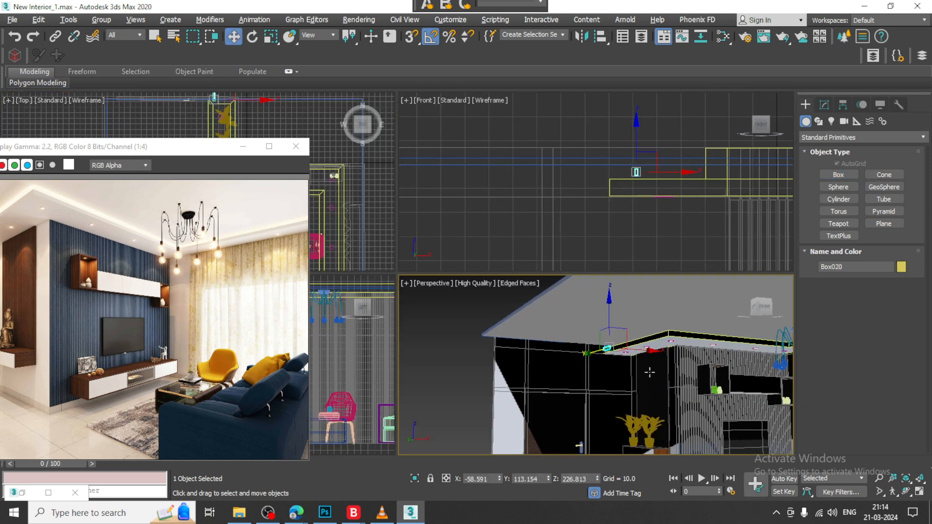
{"action": "key", "text": "alt+w"}
{"action": "scroll", "coordinate": [649, 374], "scroll_direction": "down", "scroll_amount": 3}
{"action": "scroll", "coordinate": [490, 294], "scroll_direction": "up", "scroll_amount": 5}
{"action": "scroll", "coordinate": [481, 288], "scroll_direction": "up", "scroll_amount": 2}
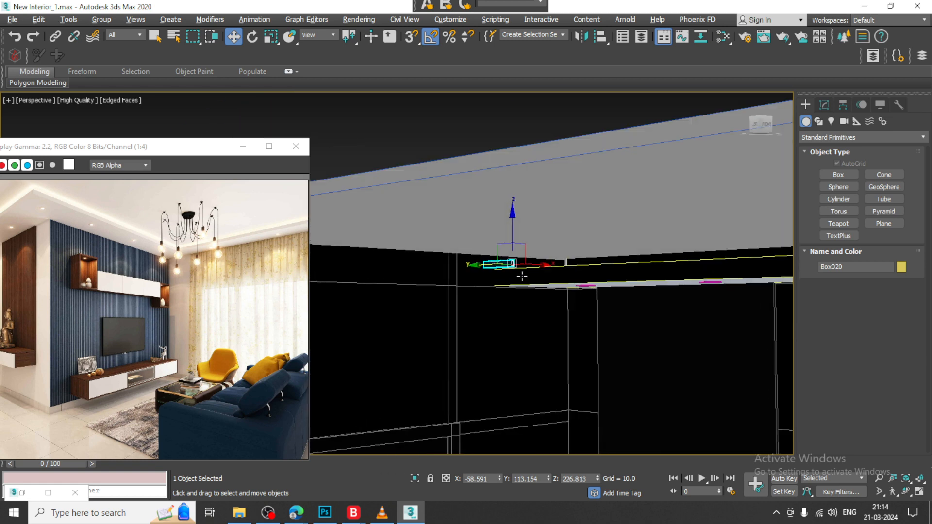
{"action": "left_click", "coordinate": [488, 262]}
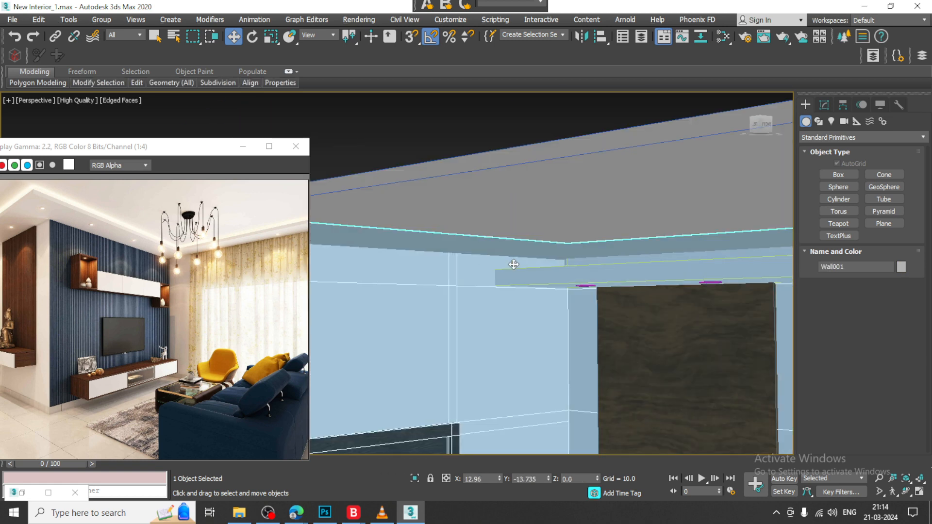
{"action": "mouse_move", "coordinate": [512, 264]}
{"action": "middle_mouse_down", "text": "alt"}
{"action": "mouse_move", "coordinate": [495, 264]}
{"action": "mouse_move", "coordinate": [546, 273]}
{"action": "mouse_move", "coordinate": [526, 280]}
{"action": "mouse_move", "coordinate": [535, 302]}
{"action": "mouse_move", "coordinate": [505, 278]}
{"action": "middle_mouse_up", "text": "alt"}
{"action": "scroll", "coordinate": [545, 273], "scroll_direction": "down", "scroll_amount": 5}
{"action": "left_click", "coordinate": [500, 290]}
{"action": "scroll", "coordinate": [501, 286], "scroll_direction": "up", "scroll_amount": 4}
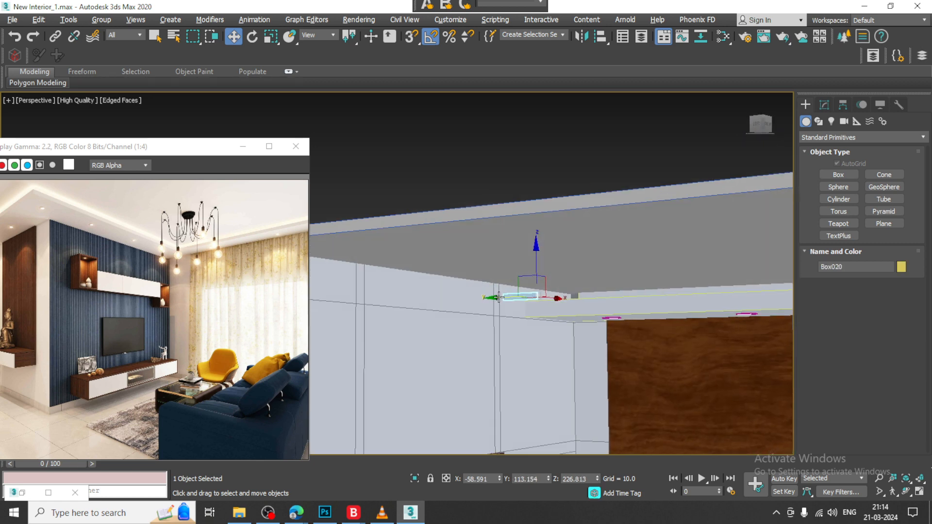
{"action": "left_click_drag", "start_coordinate": [497, 298], "coordinate": [541, 294]}
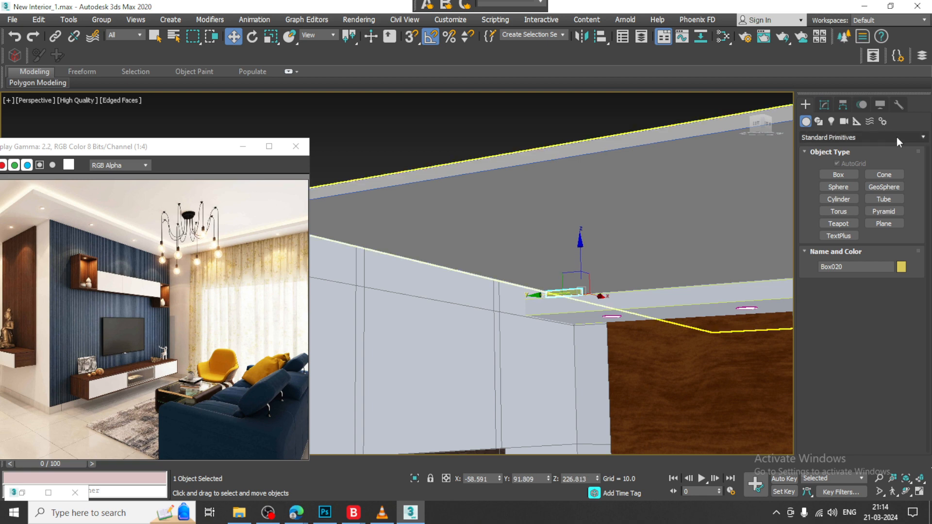
- Convert the small box above the false ceiling to an Editable Poly
{"action": "left_click", "coordinate": [823, 106]}
{"action": "right_click", "coordinate": [849, 155]}
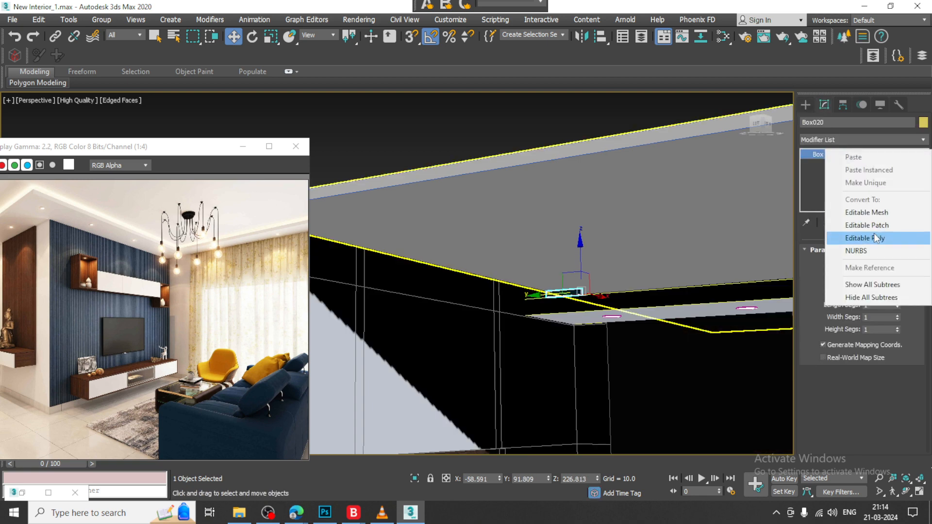
{"action": "left_click", "coordinate": [878, 238]}
{"action": "middle_click_drag", "start_coordinate": [608, 286], "coordinate": [596, 293], "text": "alt"}
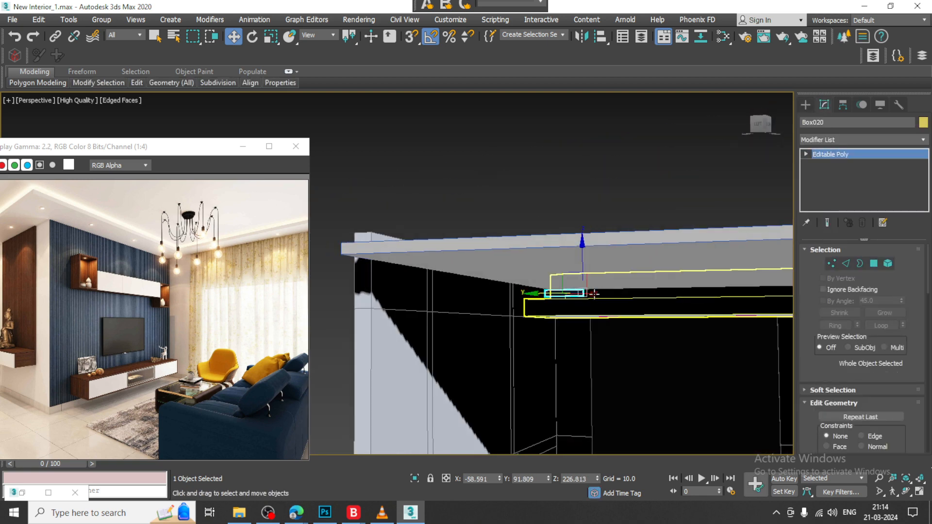
- Stretch the small box along the false ceiling's short leg by moving its end vertices along Y to about -49.551
{"action": "key", "text": "1"}
{"action": "left_click_drag", "start_coordinate": [607, 211], "coordinate": [572, 309]}
{"action": "middle_click_drag", "start_coordinate": [597, 286], "coordinate": [621, 295], "text": "alt"}
{"action": "middle_click_drag", "start_coordinate": [620, 294], "coordinate": [470, 239]}
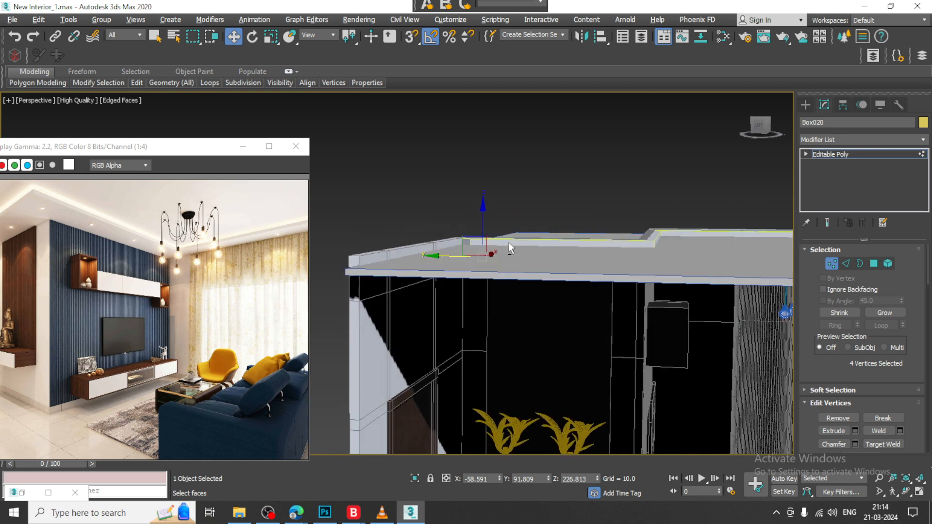
{"action": "left_click_drag", "start_coordinate": [447, 259], "coordinate": [673, 269]}
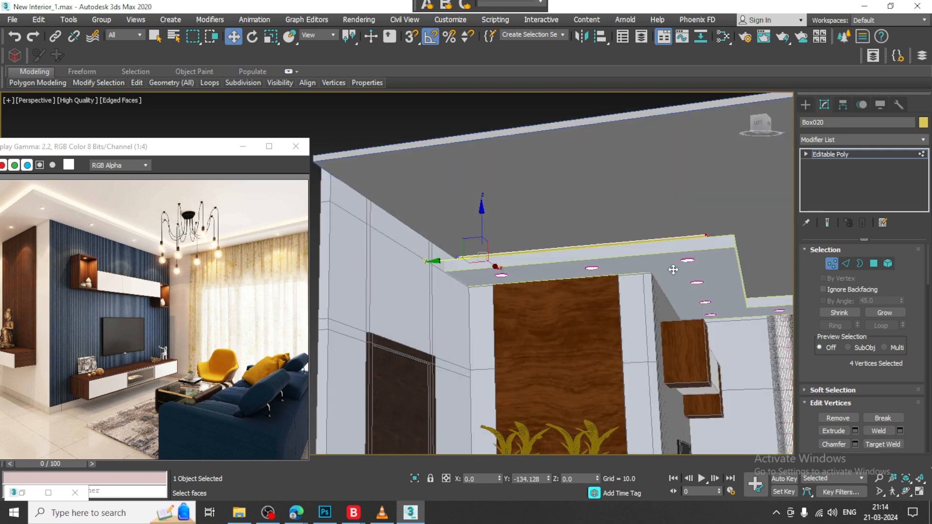
{"action": "middle_click_drag", "start_coordinate": [688, 272], "coordinate": [528, 287], "text": "alt"}
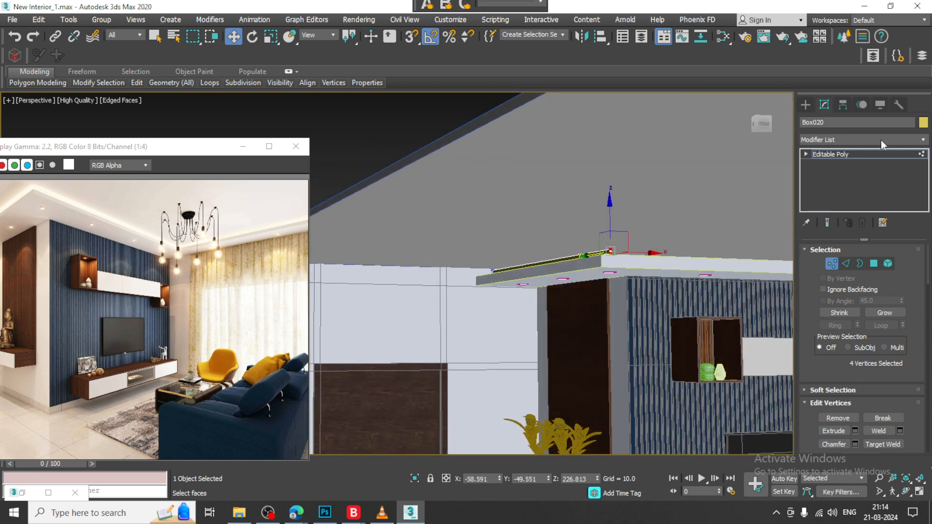
{"action": "left_click", "coordinate": [856, 154]}
{"action": "middle_click_drag", "start_coordinate": [690, 243], "coordinate": [631, 255], "text": "alt"}
- Create a VRay plane light about 66 by 89 on the floor in front of the door
{"action": "left_click", "coordinate": [806, 103]}
{"action": "mouse_move", "coordinate": [631, 255]}
{"action": "middle_mouse_down"}
{"action": "mouse_move", "coordinate": [610, 229]}
{"action": "mouse_move", "coordinate": [580, 222]}
{"action": "middle_mouse_up"}
{"action": "left_click", "coordinate": [580, 221]}
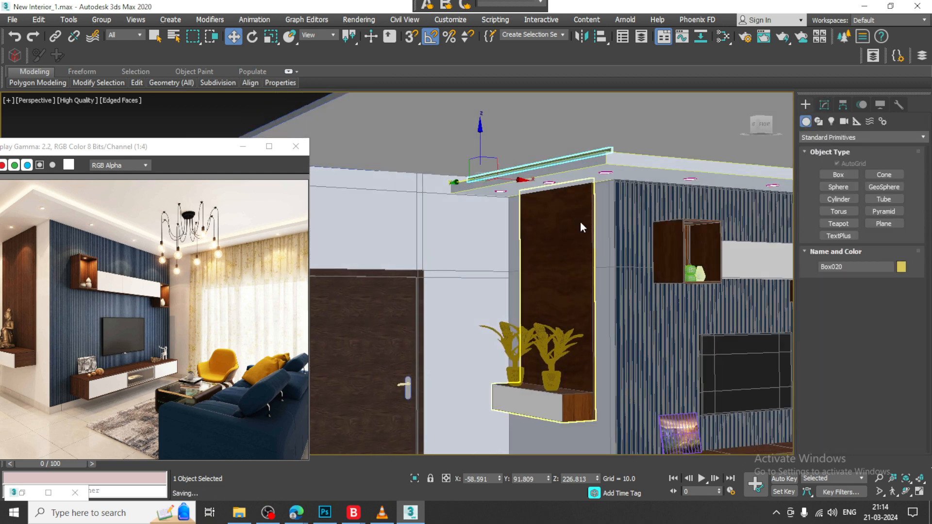
{"action": "left_click", "coordinate": [831, 122]}
{"action": "left_click", "coordinate": [839, 137]}
{"action": "left_click", "coordinate": [837, 173]}
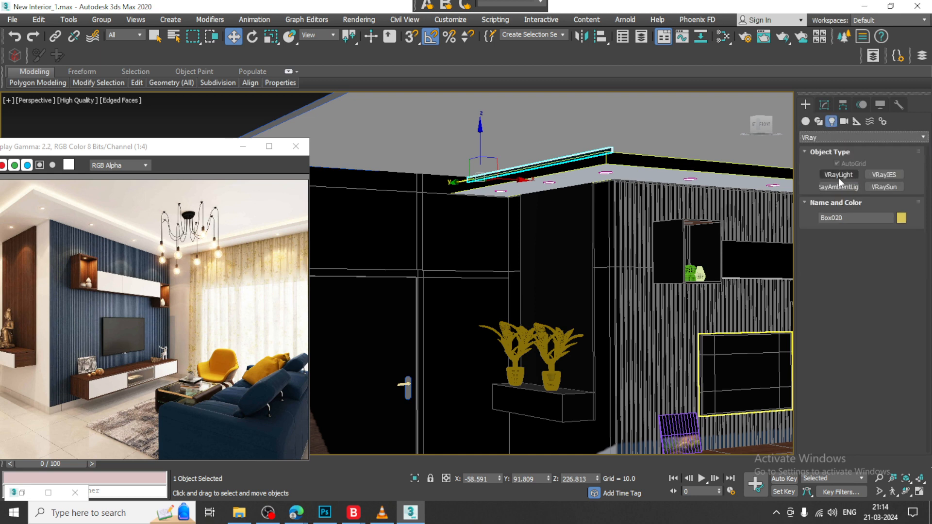
{"action": "left_click", "coordinate": [839, 176]}
{"action": "mouse_move", "coordinate": [541, 350]}
{"action": "middle_mouse_down"}
{"action": "mouse_move", "coordinate": [552, 367]}
{"action": "mouse_move", "coordinate": [559, 213]}
{"action": "middle_mouse_up"}
{"action": "left_click_drag", "start_coordinate": [519, 410], "coordinate": [520, 445]}
{"action": "key", "text": "w"}
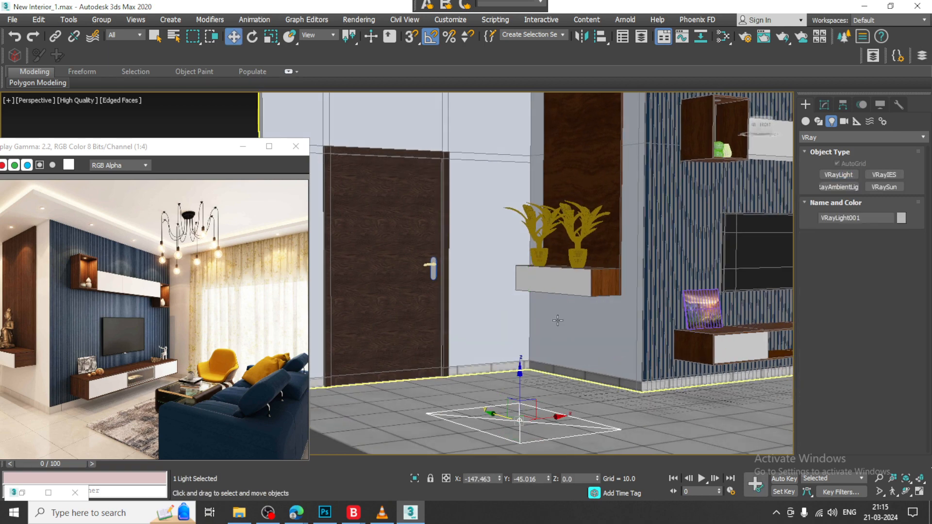
- Change the VRay light's type to Mesh and pick the stretched box above the false ceiling as its mesh
{"action": "middle_click_drag", "start_coordinate": [559, 293], "coordinate": [545, 314]}
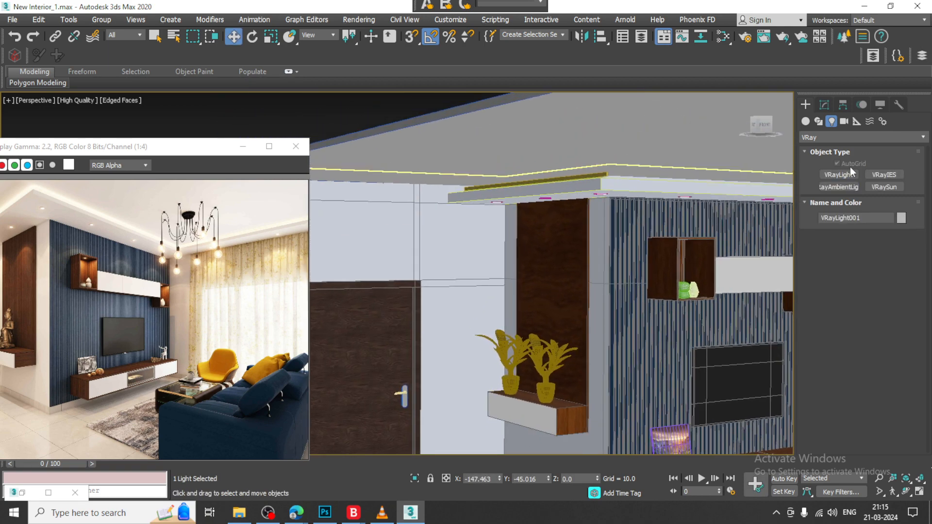
{"action": "left_click", "coordinate": [824, 105]}
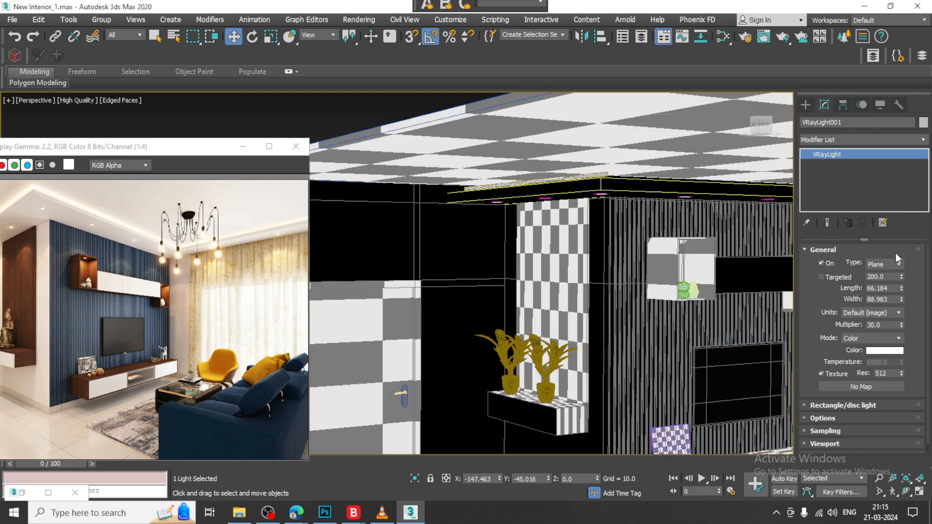
{"action": "left_click", "coordinate": [895, 264]}
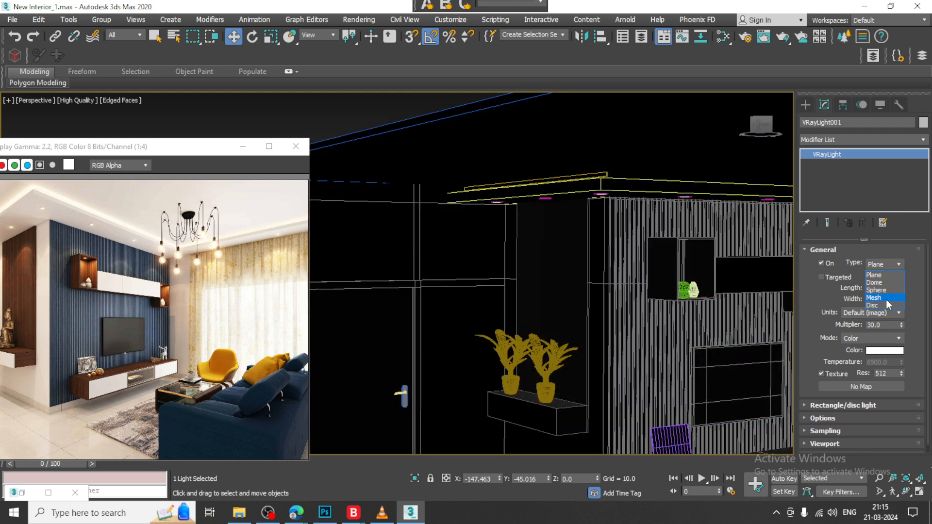
{"action": "left_click", "coordinate": [885, 298]}
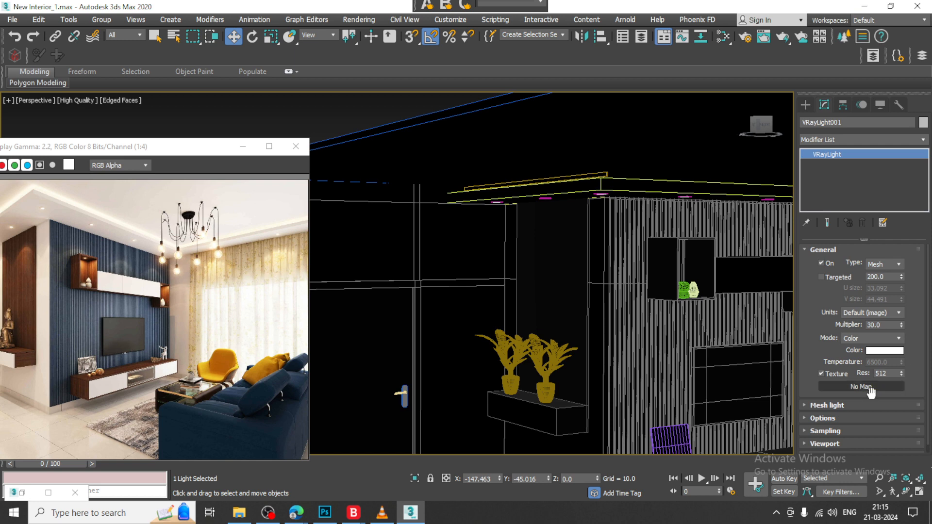
{"action": "left_click", "coordinate": [829, 404]}
{"action": "left_click", "coordinate": [863, 387]}
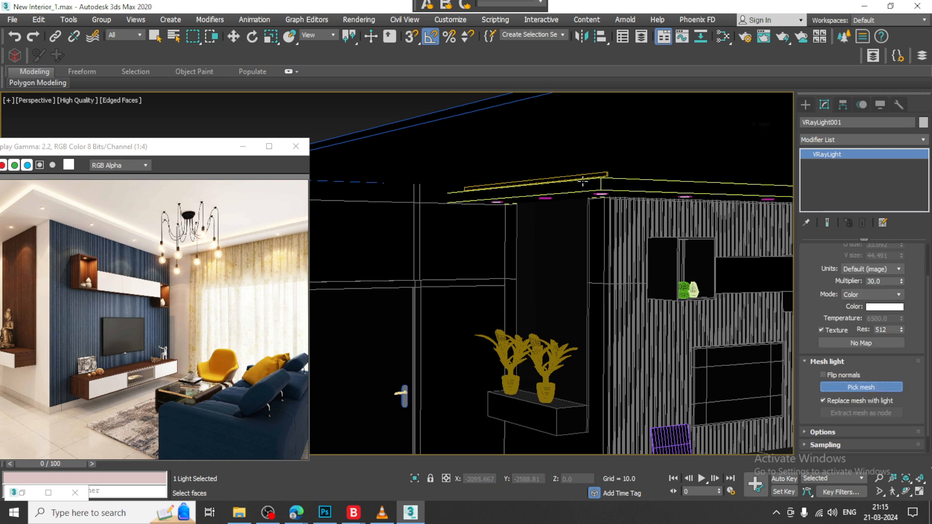
{"action": "left_click", "coordinate": [582, 176]}
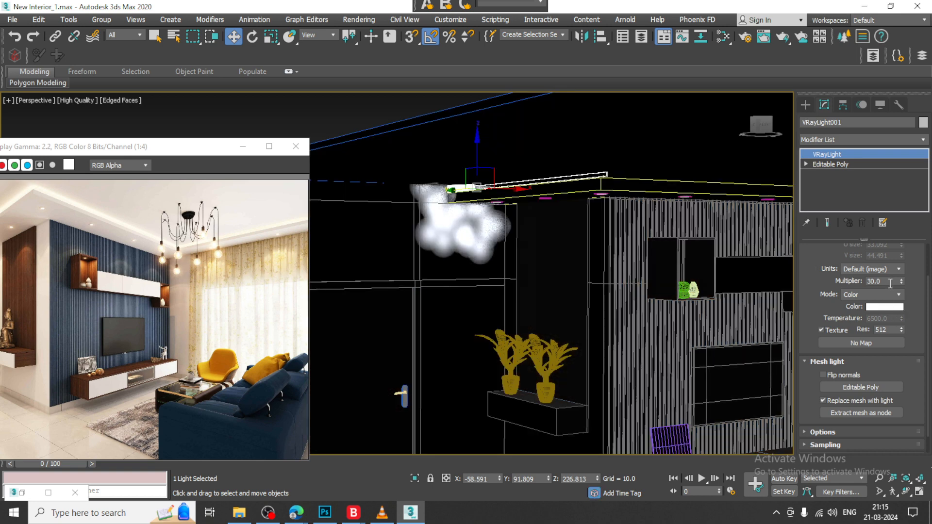
- Set the mesh light's multiplier to 1 and its color mode to Temperature at 4745
{"action": "left_click_drag", "start_coordinate": [890, 283], "coordinate": [814, 279]}
{"action": "type", "text": "1"}
{"action": "key", "text": "Return"}
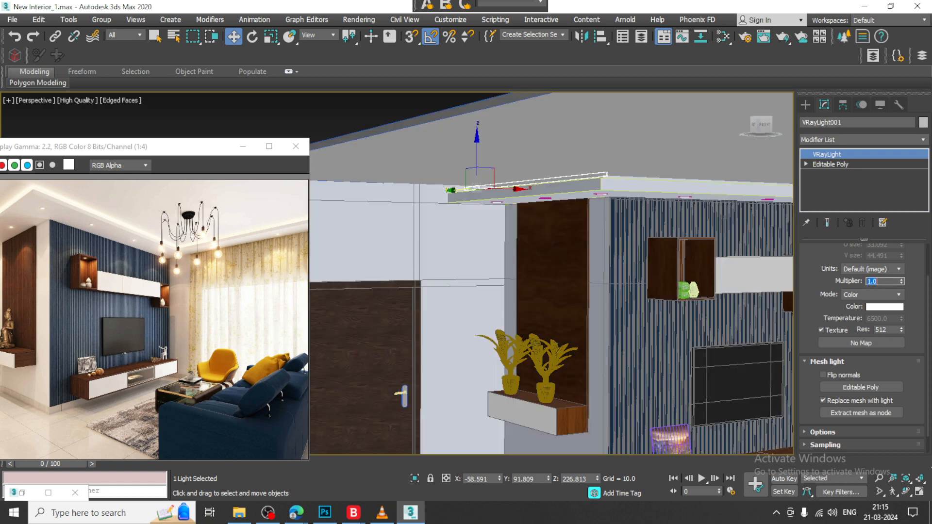
{"action": "left_click", "coordinate": [878, 294]}
{"action": "left_click", "coordinate": [869, 313]}
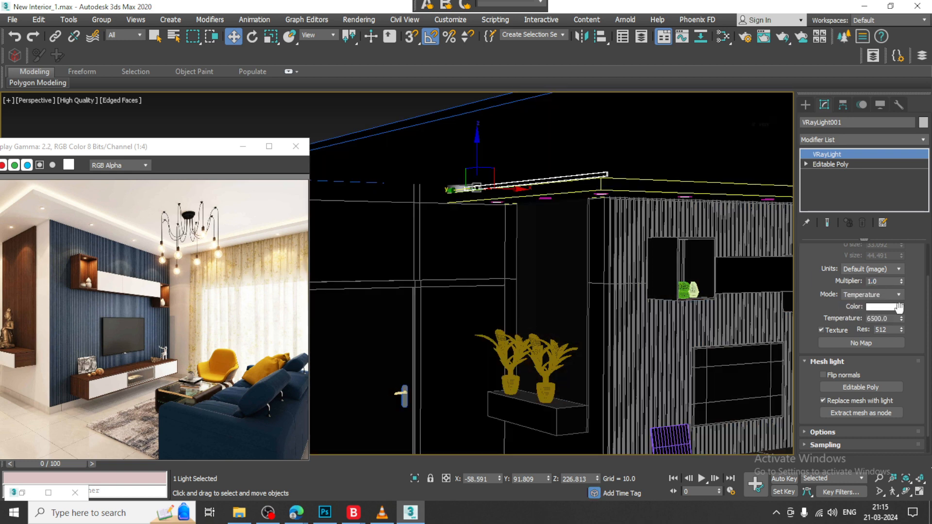
{"action": "left_click_drag", "start_coordinate": [902, 319], "coordinate": [903, 331]}
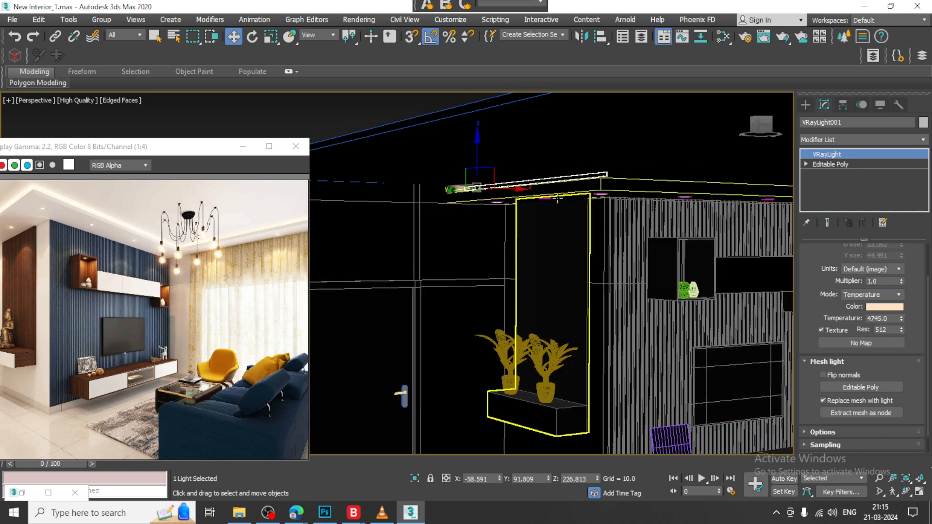
- Move the mesh light along the Y axis to about 85.42, centering it over the false ceiling's short leg
{"action": "middle_click_drag", "start_coordinate": [540, 188], "coordinate": [574, 192], "text": "alt"}
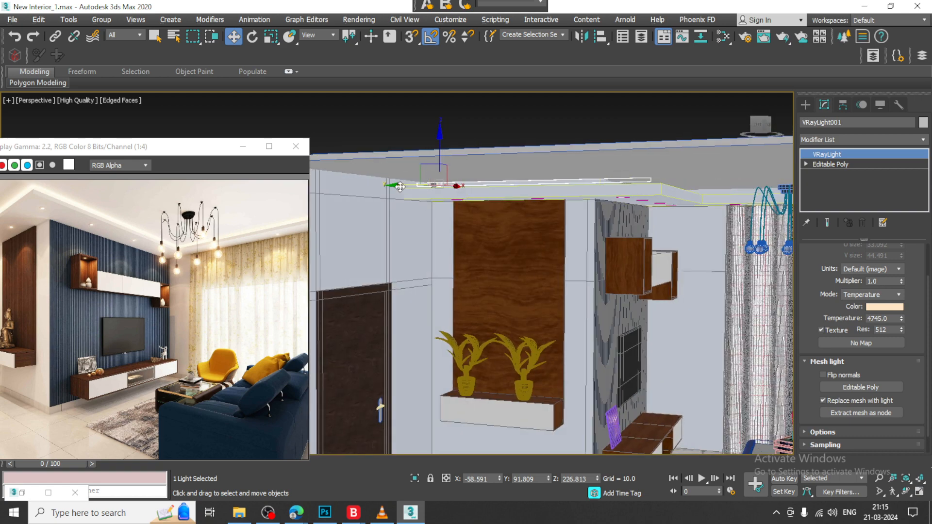
{"action": "left_click_drag", "start_coordinate": [400, 187], "coordinate": [408, 187]}
{"action": "middle_click_drag", "start_coordinate": [409, 187], "coordinate": [473, 202], "text": "alt"}
{"action": "middle_click_drag", "start_coordinate": [647, 220], "coordinate": [599, 221]}
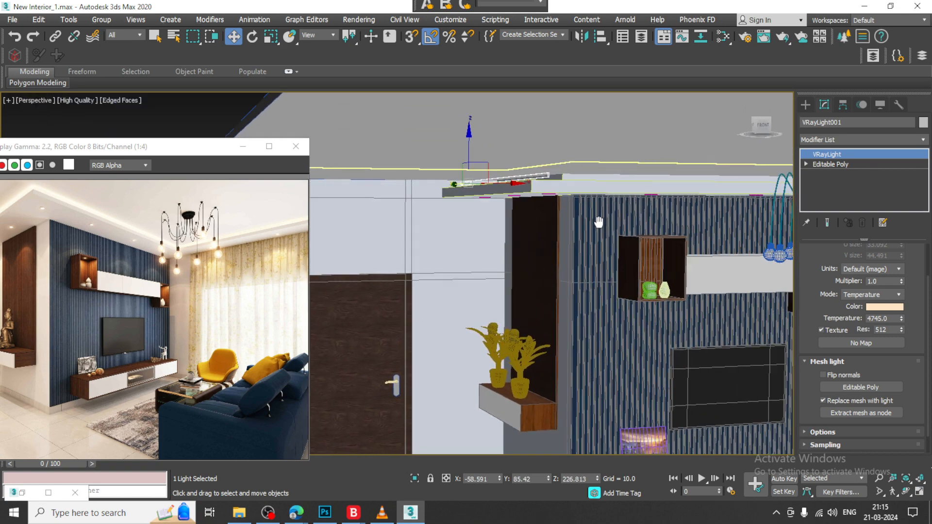
- Run a test render of the perspective view with the mesh light, closing the frame buffer during the light cache
{"action": "left_click", "coordinate": [358, 19]}
{"action": "left_click", "coordinate": [369, 34]}
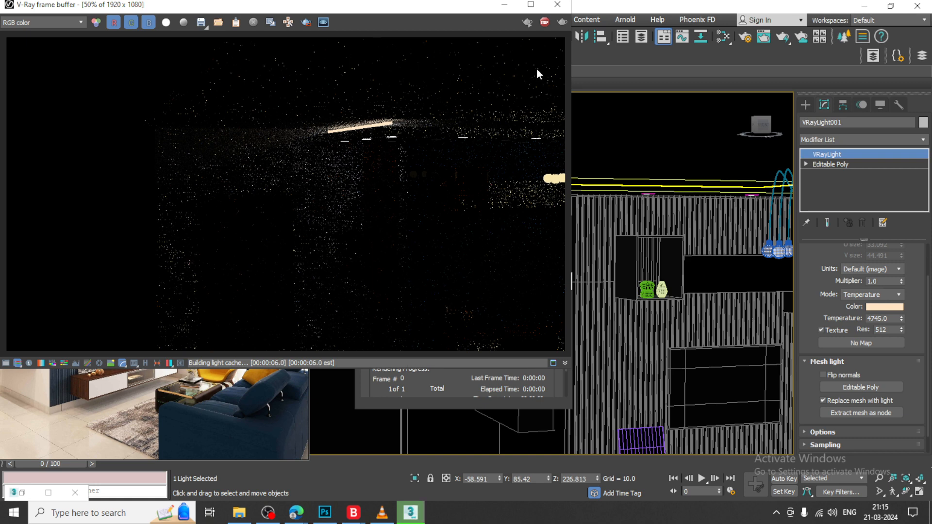
{"action": "left_click", "coordinate": [558, 5]}
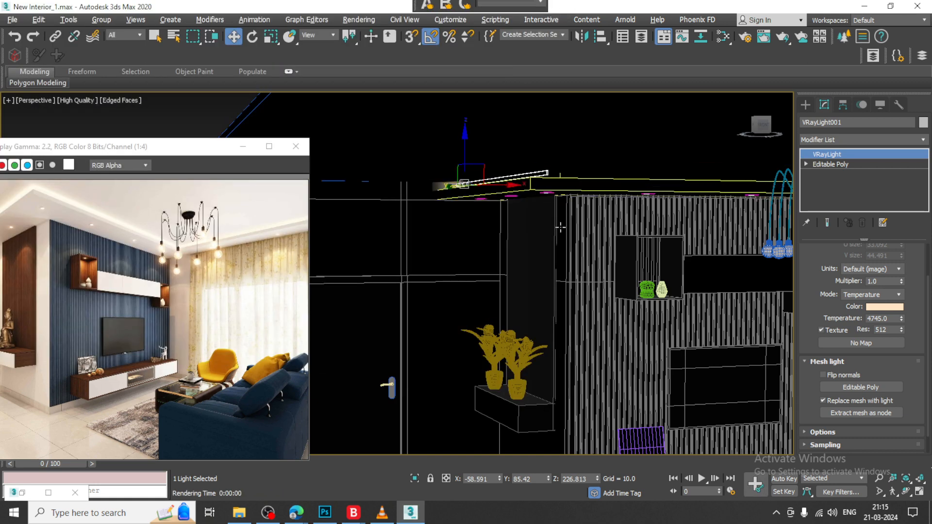
- Set the mesh light's multiplier to 3
{"action": "scroll", "coordinate": [589, 242], "scroll_direction": "down", "scroll_amount": 5}
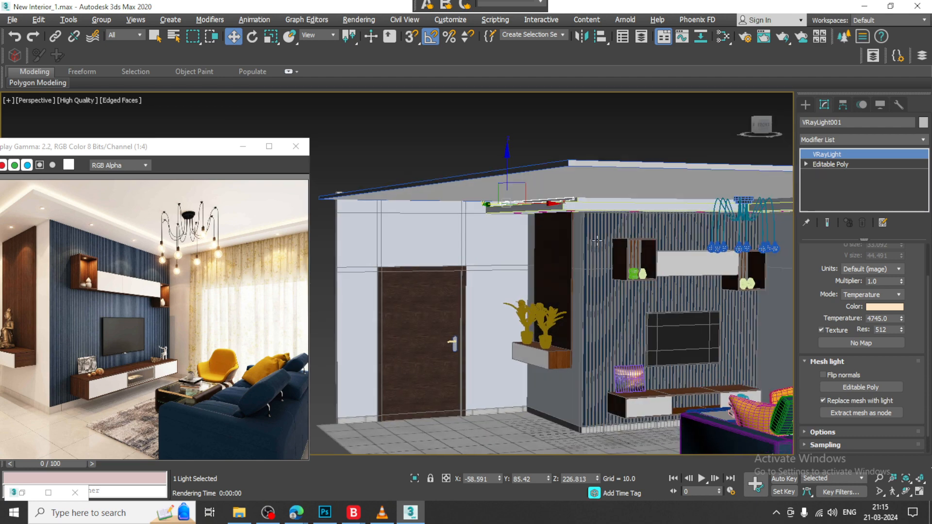
{"action": "middle_click_drag", "start_coordinate": [600, 233], "coordinate": [498, 233], "text": "alt"}
{"action": "scroll", "coordinate": [466, 191], "scroll_direction": "up", "scroll_amount": 3}
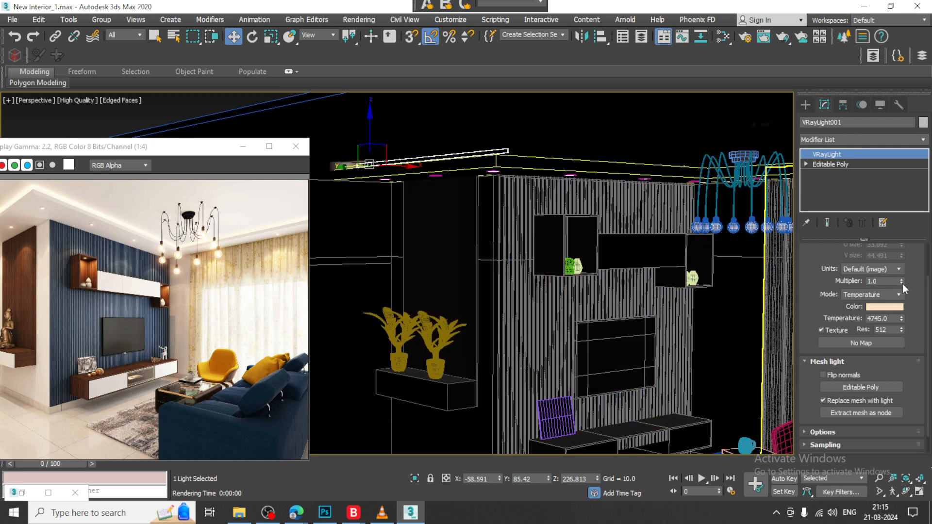
{"action": "double_click", "coordinate": [876, 281]}
{"action": "type", "text": "3"}
{"action": "key", "text": "Return"}
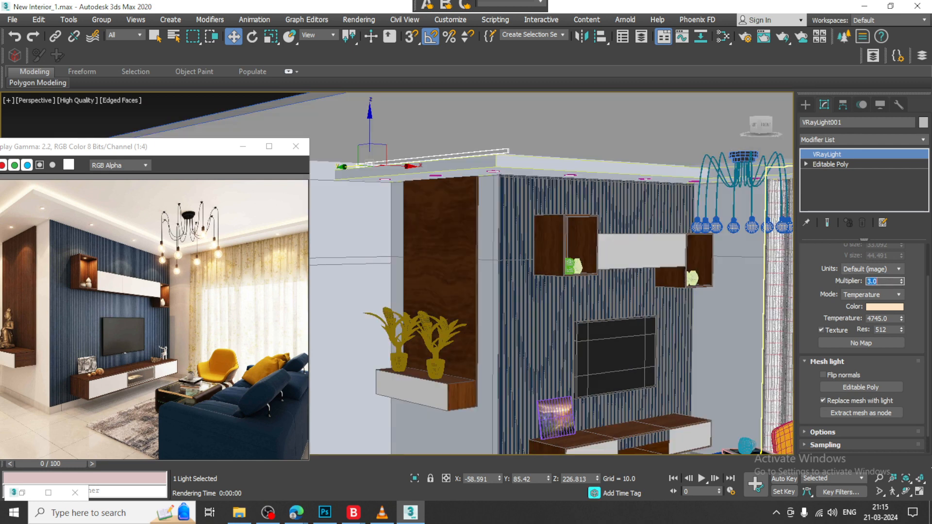
- Test-render the brighter mesh light, stop by closing the frame buffer, and minimize the V-Ray messages window
{"action": "left_click", "coordinate": [358, 20]}
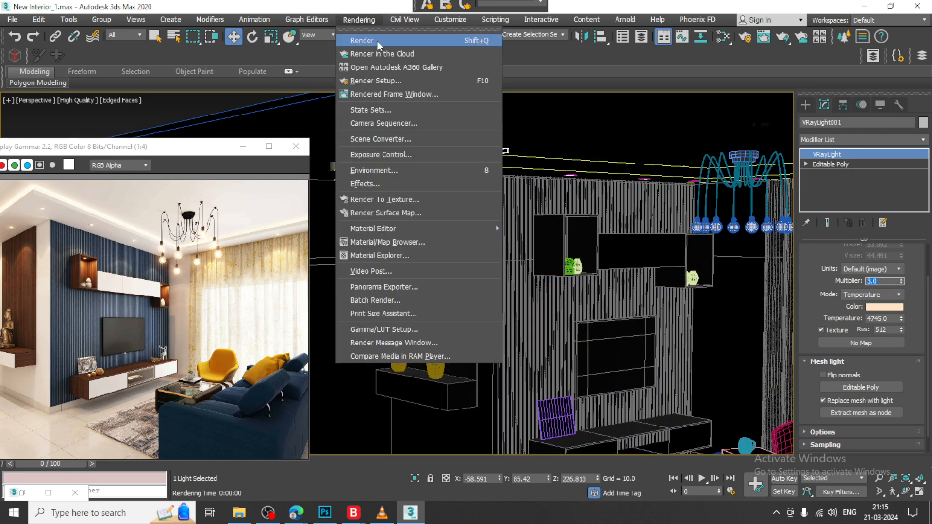
{"action": "left_click", "coordinate": [377, 40]}
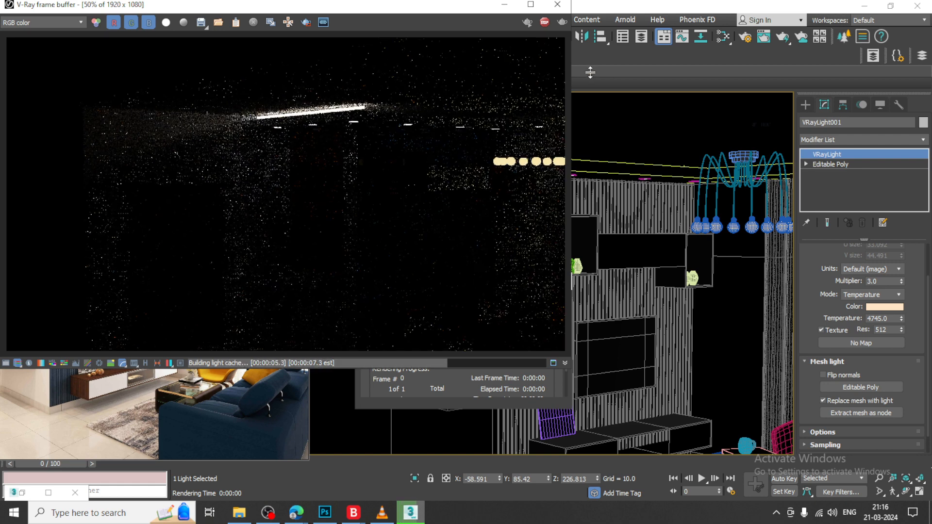
{"action": "left_click", "coordinate": [557, 5]}
{"action": "key", "text": "F3"}
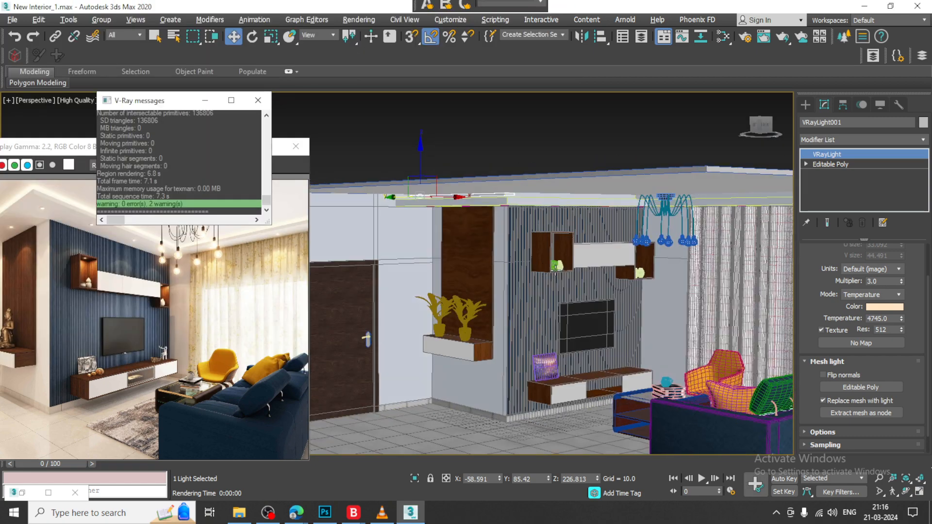
{"action": "middle_click_drag", "start_coordinate": [565, 212], "coordinate": [567, 199]}
{"action": "left_click", "coordinate": [206, 97]}
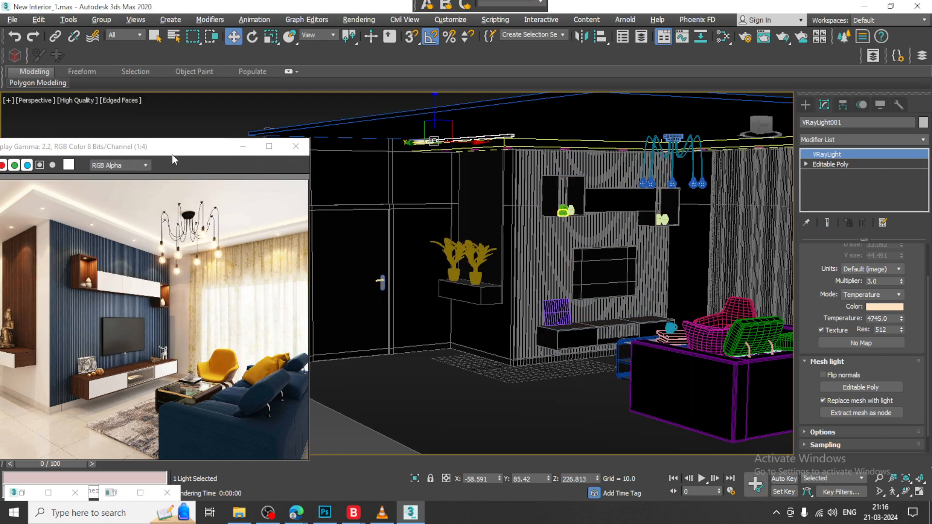
- Move the reference image window up, shrink it to a smaller frame and zoom its picture out to 1:8
{"action": "mouse_move", "coordinate": [171, 149]}
{"action": "left_mouse_down"}
{"action": "mouse_move", "coordinate": [199, 38]}
{"action": "mouse_move", "coordinate": [195, 28]}
{"action": "mouse_move", "coordinate": [167, 165]}
{"action": "mouse_move", "coordinate": [165, 30]}
{"action": "left_mouse_up"}
{"action": "left_click", "coordinate": [86, 100]}
{"action": "left_click", "coordinate": [127, 142]}
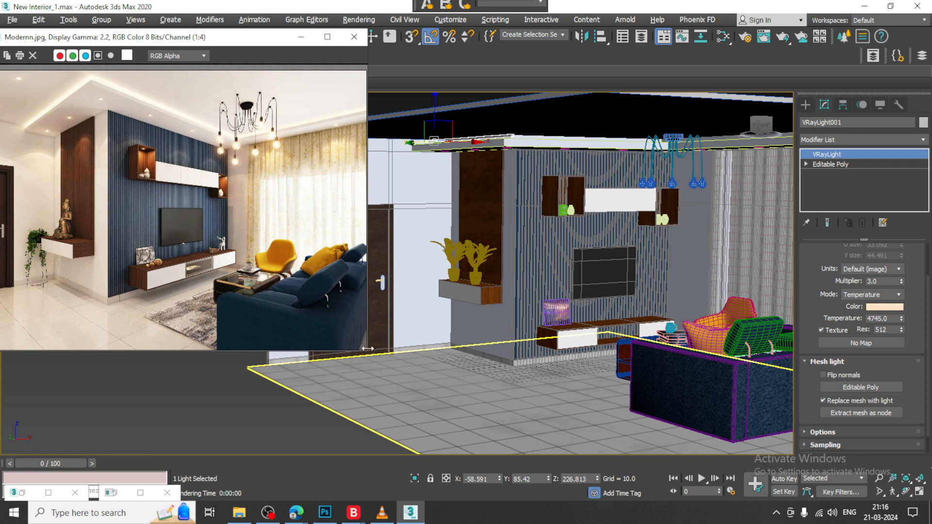
{"action": "left_click_drag", "start_coordinate": [369, 354], "coordinate": [306, 257]}
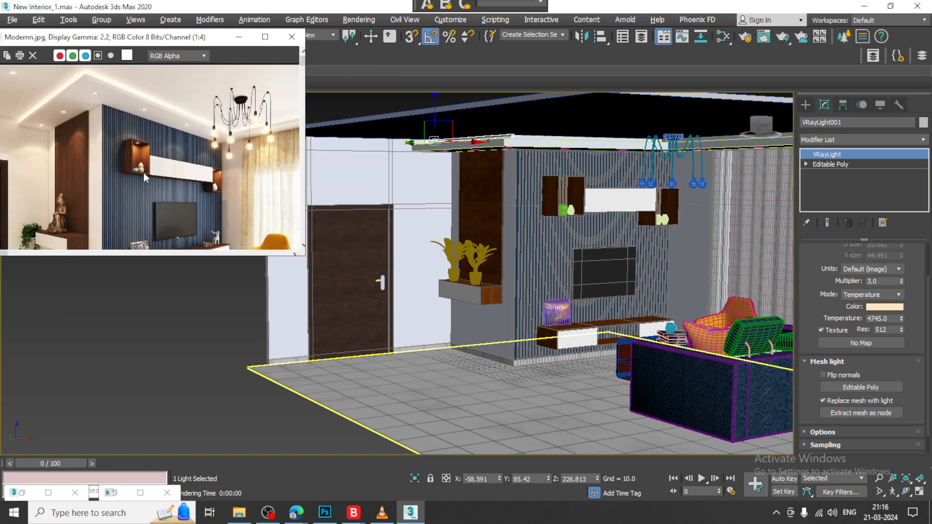
{"action": "scroll", "coordinate": [151, 184], "scroll_direction": "down", "scroll_amount": 1}
- Switch to the expert full-screen viewport and frame the room from the reference photo's angle, with the reference window moved slightly higher
{"action": "middle_click_drag", "start_coordinate": [629, 295], "coordinate": [556, 292]}
{"action": "key", "text": "ctrl+x"}
{"action": "middle_click_drag", "start_coordinate": [644, 284], "coordinate": [570, 278]}
{"action": "middle_click_drag", "start_coordinate": [569, 278], "coordinate": [556, 285]}
{"action": "key", "text": "Up"}
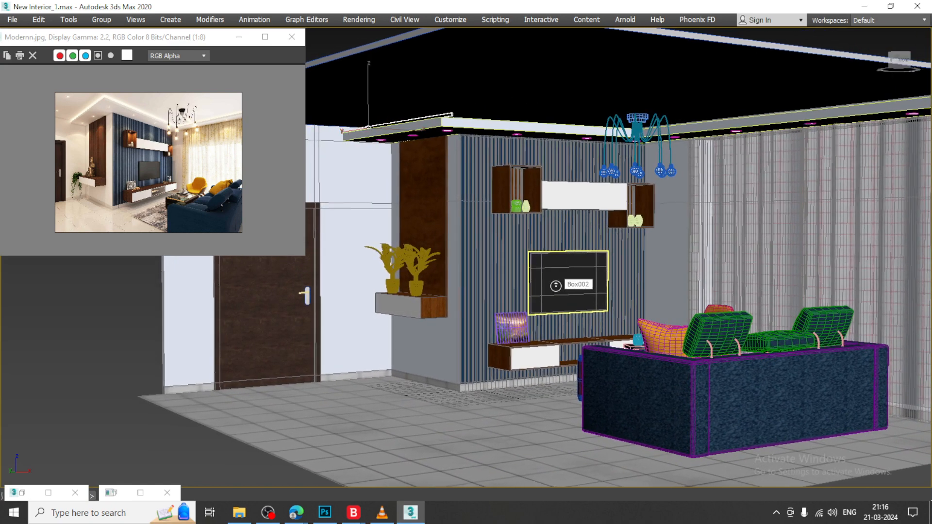
{"action": "key", "text": "Up"}
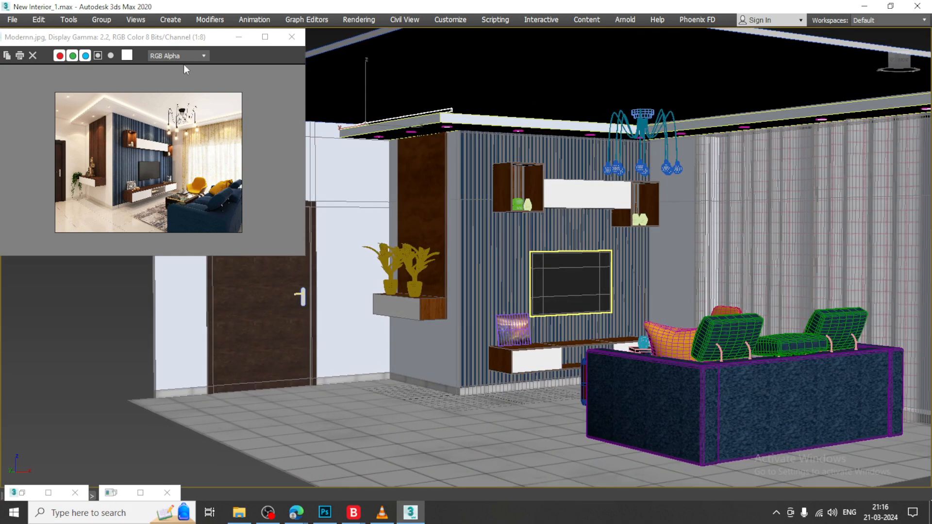
{"action": "left_click_drag", "start_coordinate": [162, 36], "coordinate": [162, 25]}
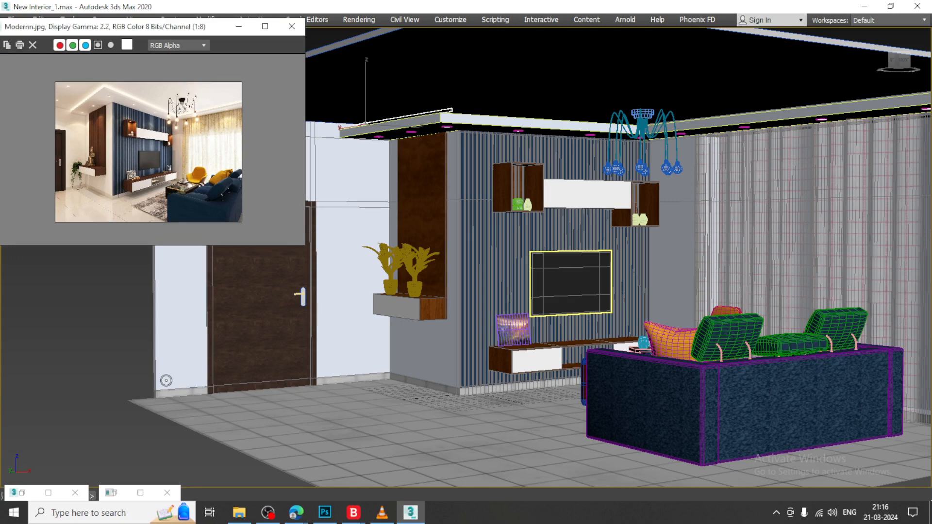